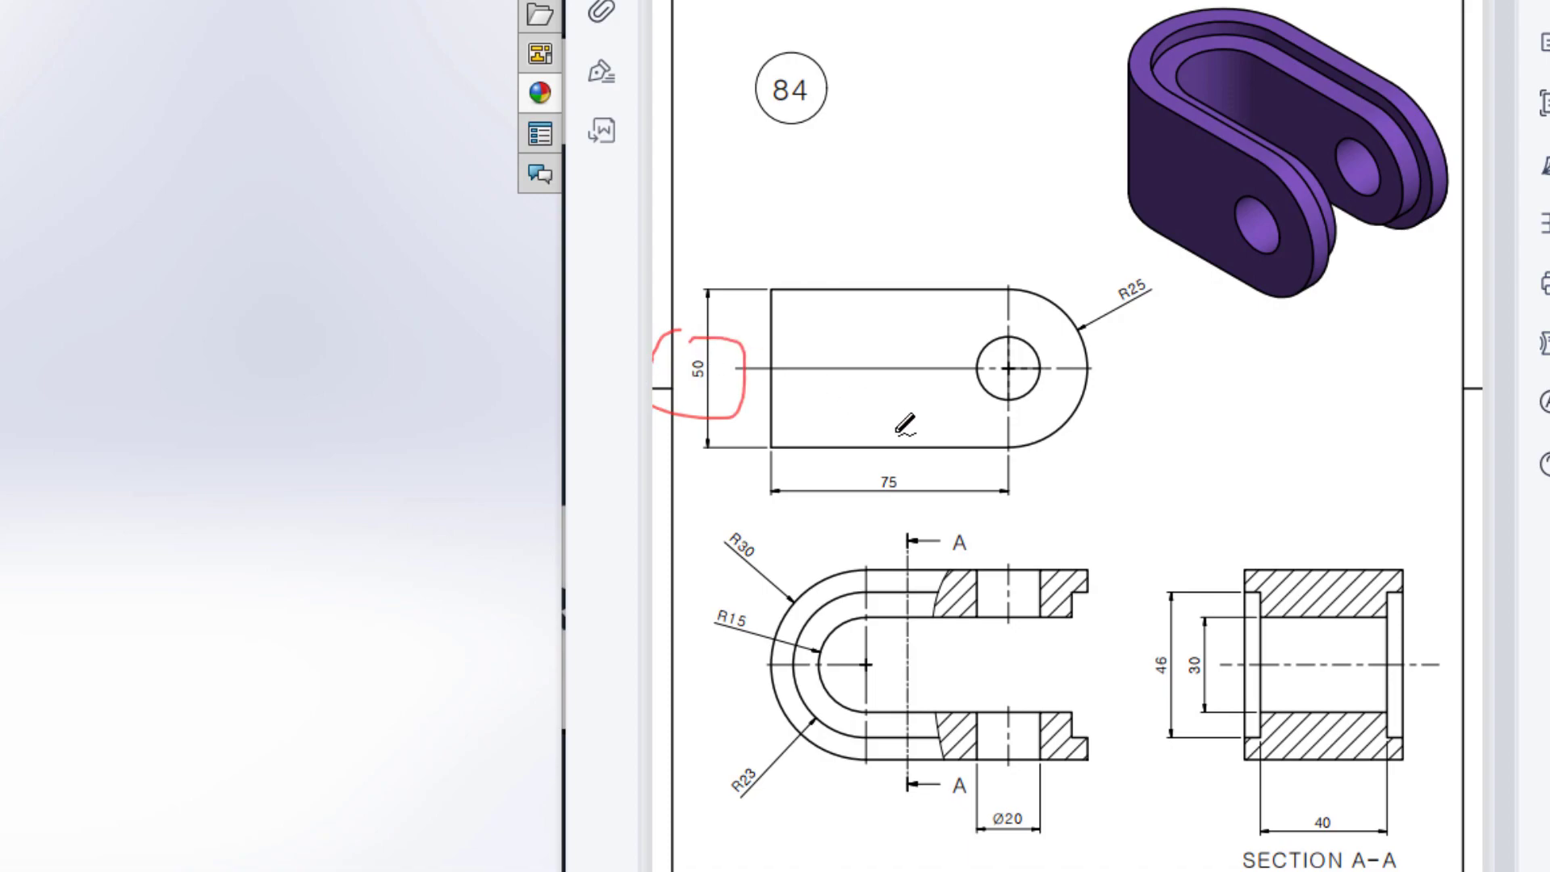
# - Circle the 75 and R30 dimensions on the PDF drawing and pen arrows outward from the lower view's centerline
pyautogui.moveTo(894, 442)
pyautogui.mouseDown()
pyautogui.moveTo(851, 488)
pyautogui.moveTo(886, 523)
pyautogui.mouseUp()
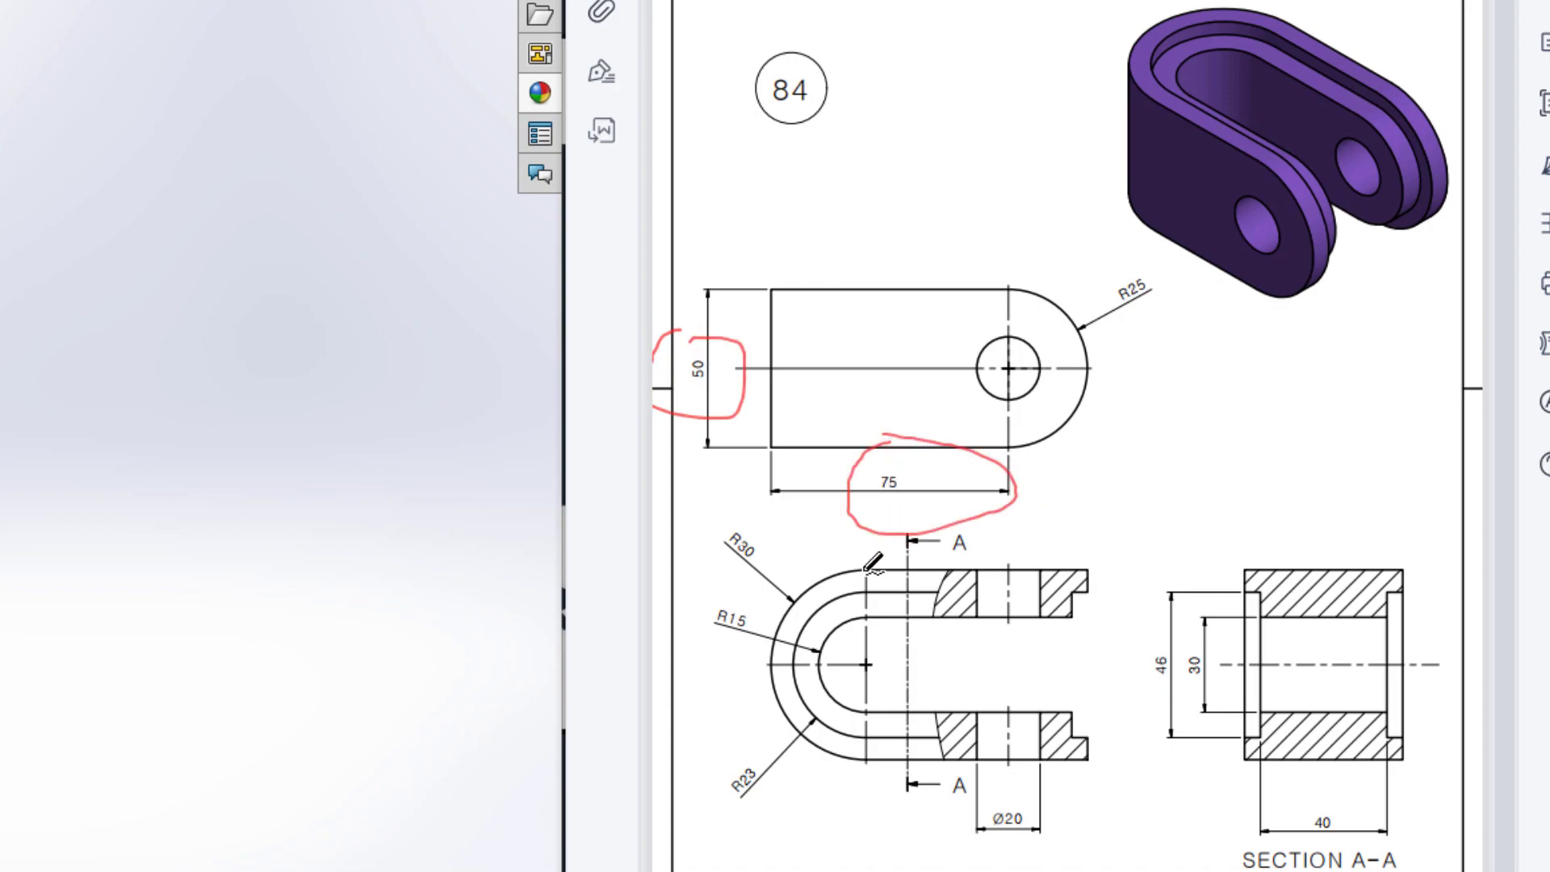
pyautogui.moveTo(746, 521)
pyautogui.mouseDown()
pyautogui.moveTo(767, 571)
pyautogui.moveTo(749, 521)
pyautogui.mouseUp()
pyautogui.moveTo(783, 664); pyautogui.dragTo(1029, 692)
pyautogui.moveTo(930, 663)
pyautogui.mouseDown()
pyautogui.moveTo(940, 592)
pyautogui.moveTo(913, 611)
pyautogui.moveTo(937, 597)
pyautogui.moveTo(958, 638)
pyautogui.mouseUp()
pyautogui.moveTo(904, 719); pyautogui.dragTo(913, 767)
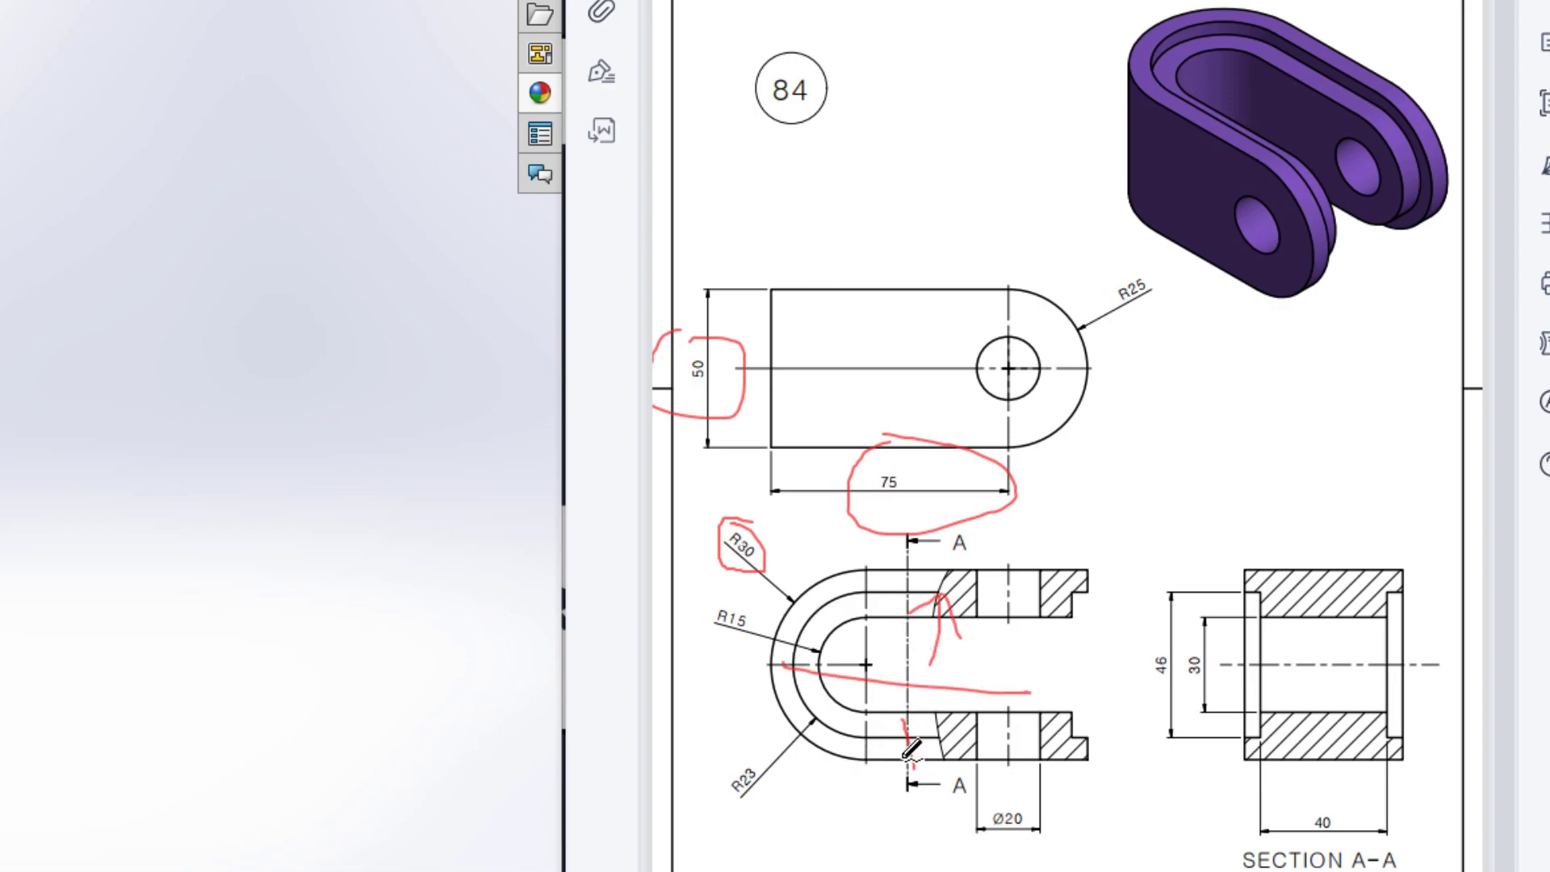
# - Undo all the pen marks made on the PDF drawing
pyautogui.hotkey('ctrl', 'z')
pyautogui.hotkey('ctrl', 'z')
pyautogui.hotkey('ctrl', 'z')
pyautogui.hotkey('ctrl', 'z')
pyautogui.hotkey('ctrl', 'z')
pyautogui.hotkey('ctrl', 'z')
pyautogui.hotkey('ctrl', 'z')
pyautogui.hotkey('ctrl', 'z')
pyautogui.hotkey('ctrl', 'z')
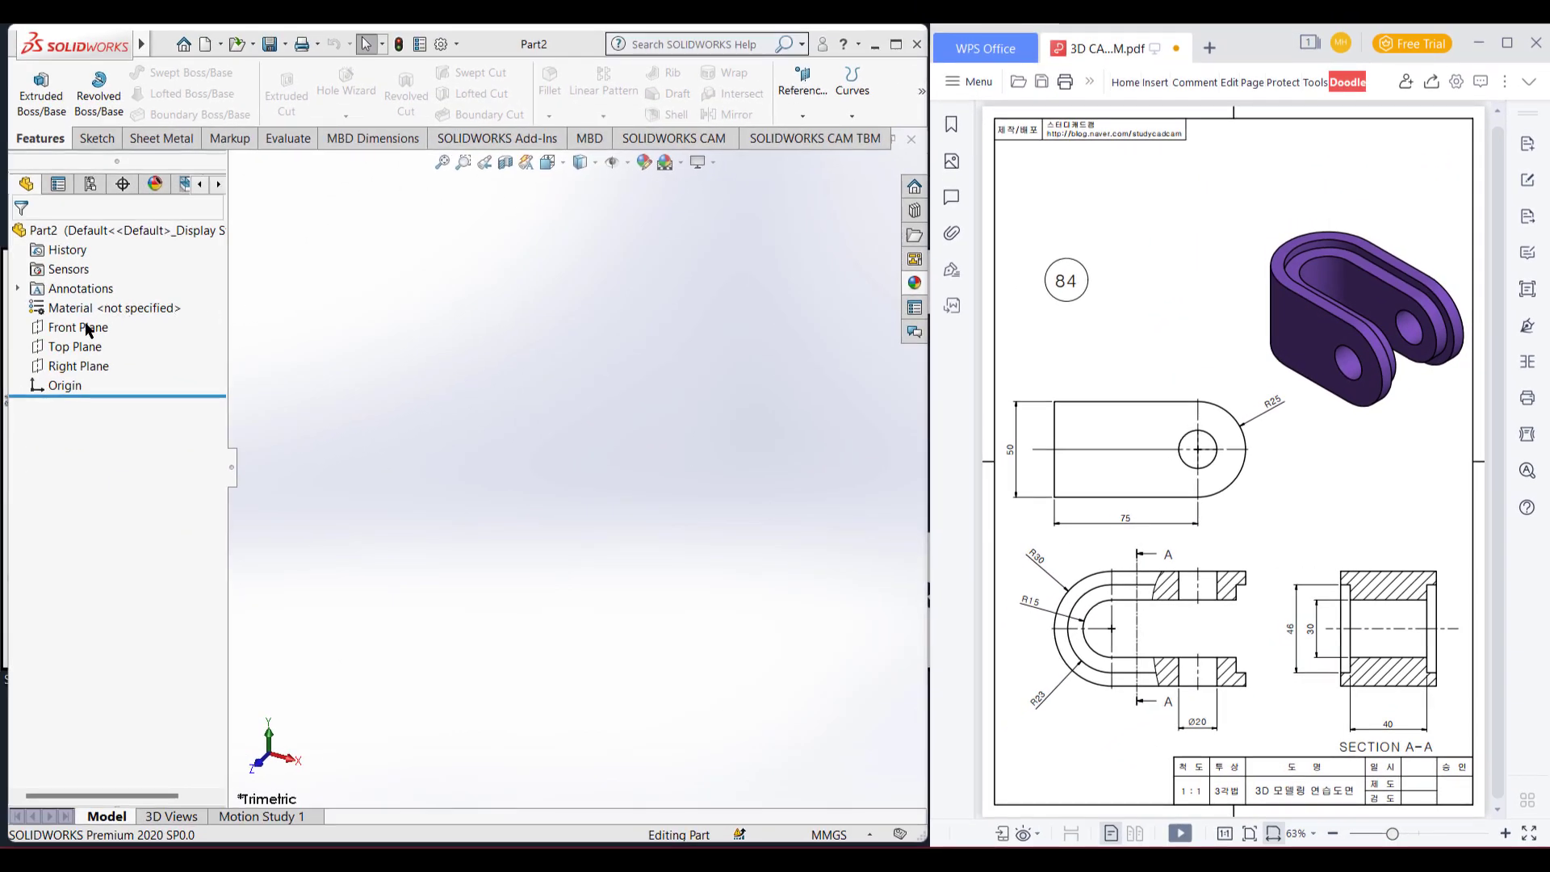
# - In SOLIDWORKS, sketch a corner rectangle on the Front Plane starting at the origin, 50 mm high and 75 mm wide
pyautogui.click(81, 327)
pyautogui.rightClick(85, 327)
pyautogui.click(100, 304)
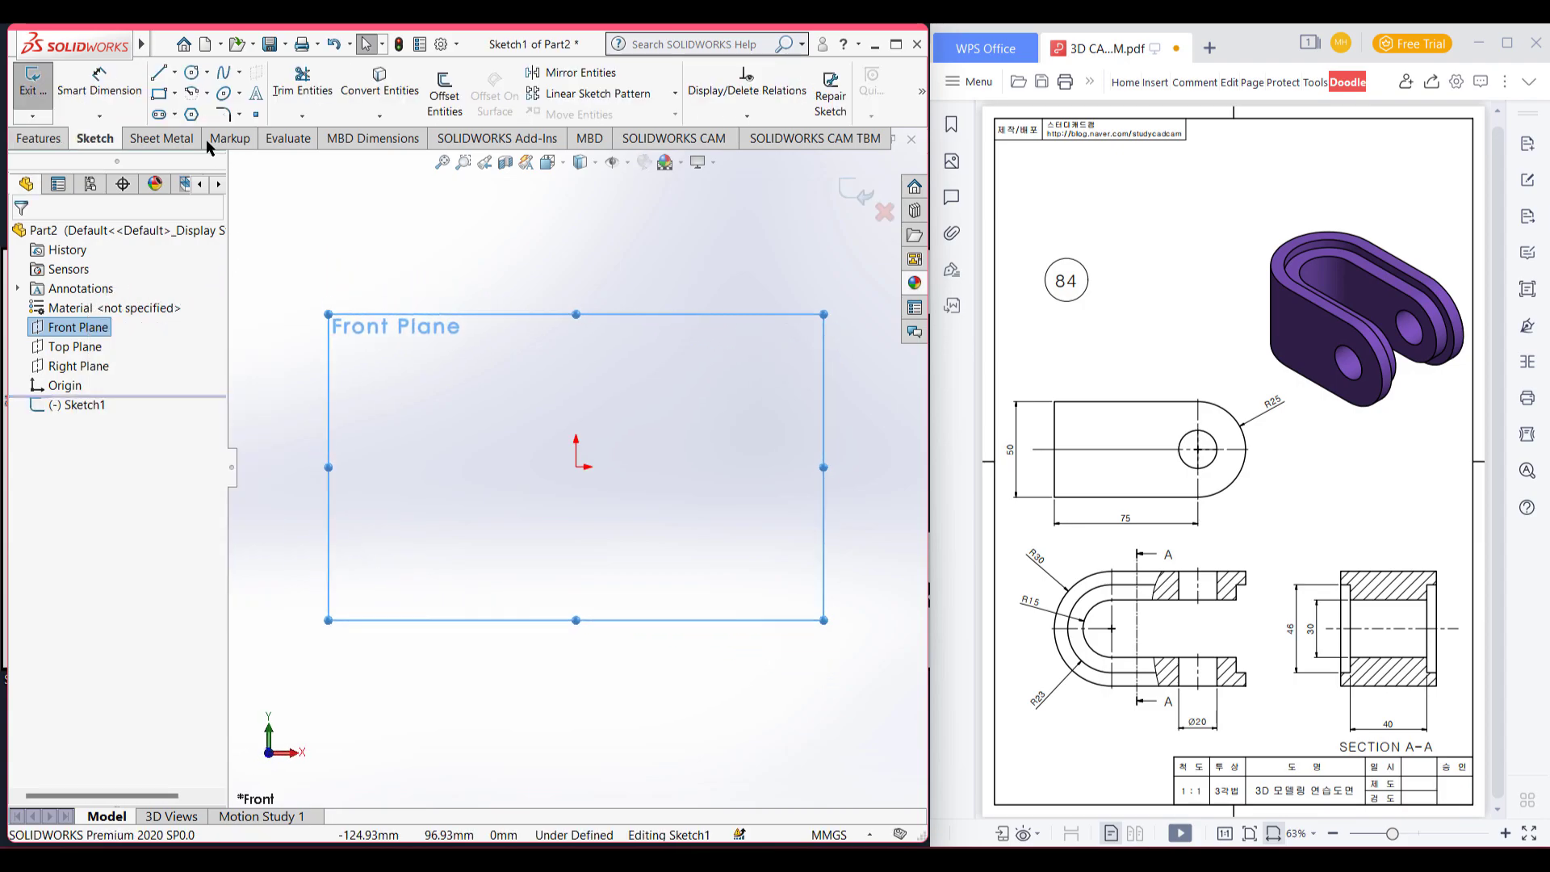
pyautogui.click(159, 95)
pyautogui.click(576, 467)
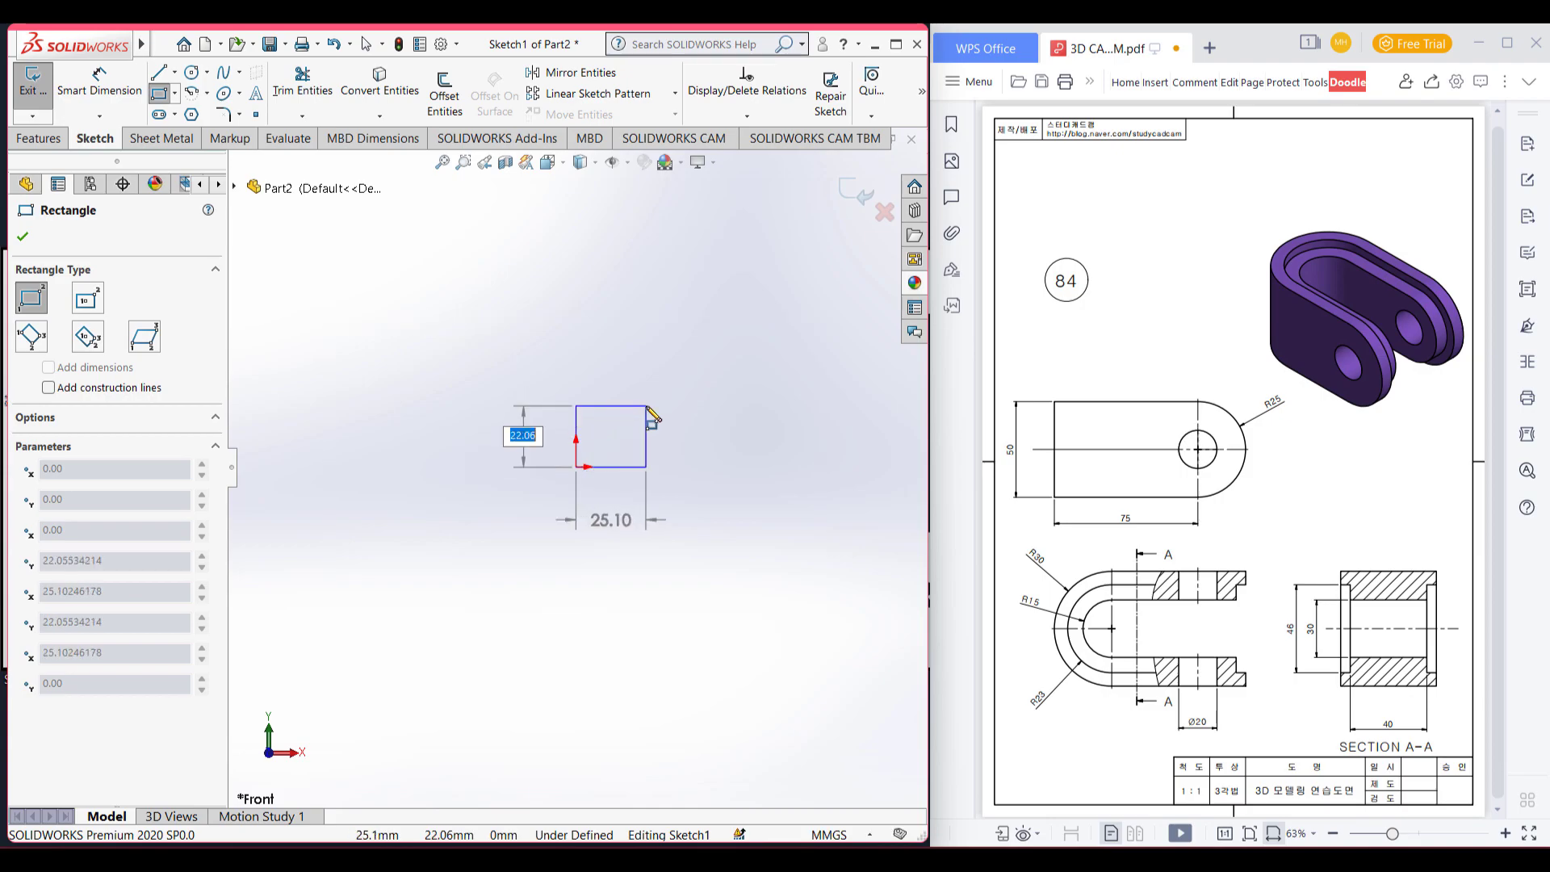
pyautogui.write('50')
pyautogui.press('Tab')
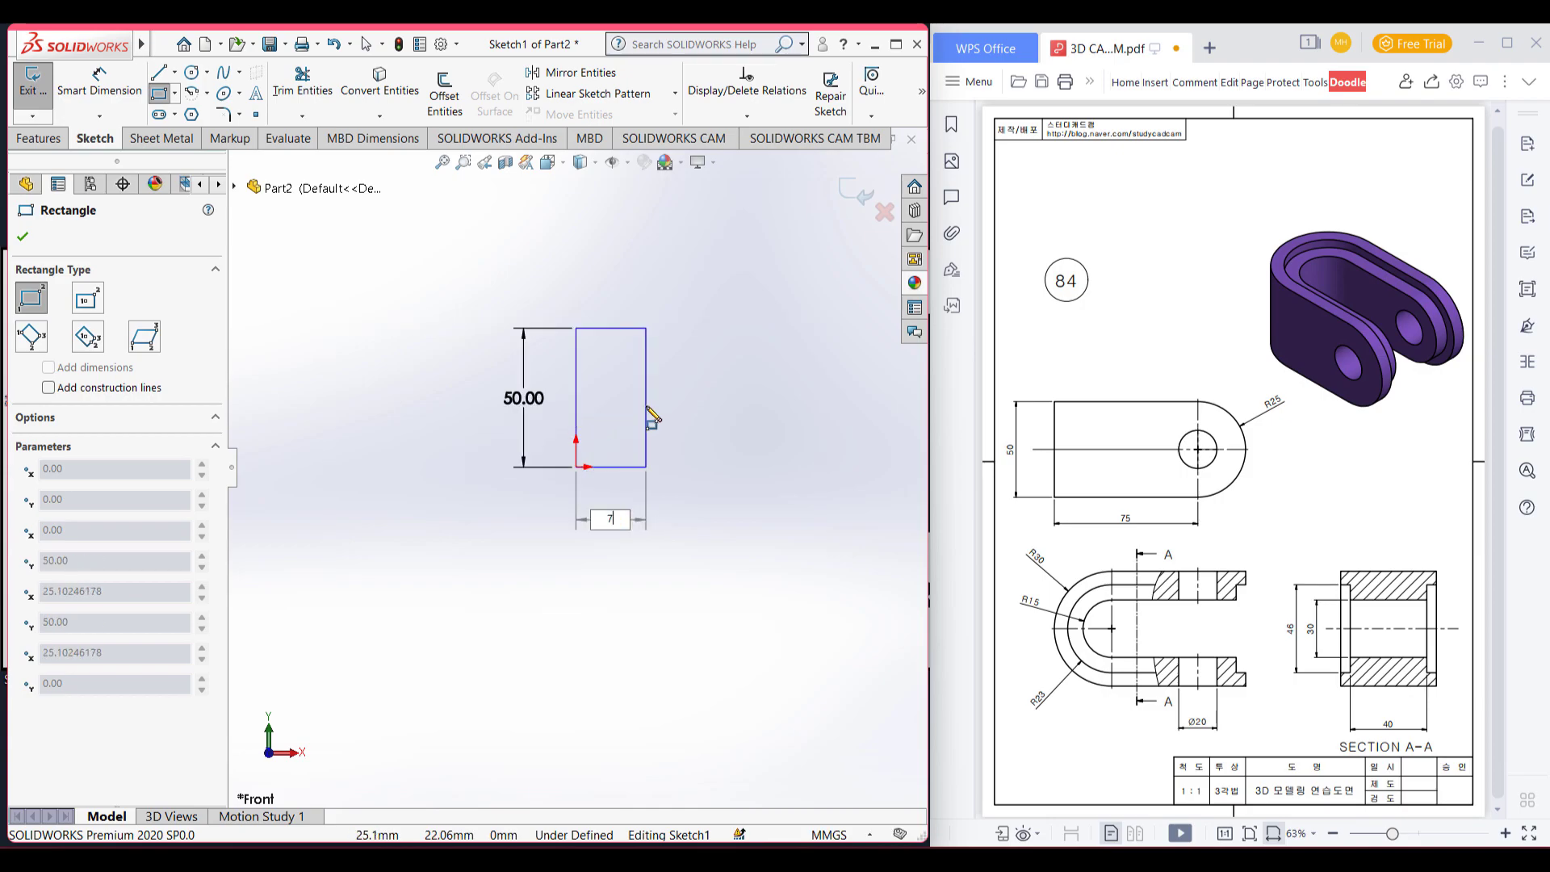
pyautogui.press('Return')
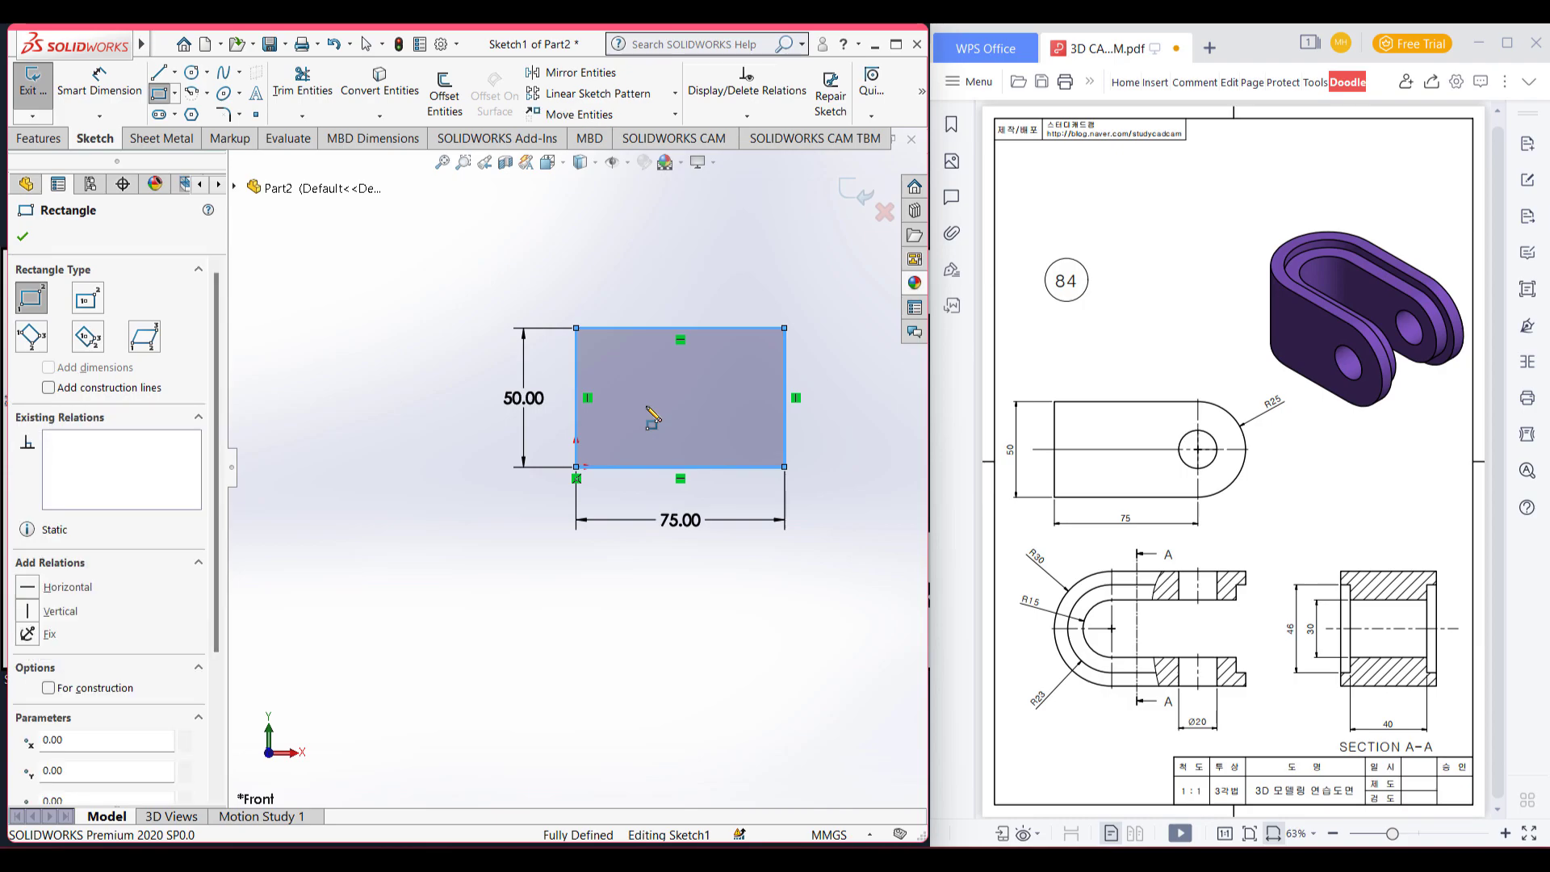
# - Extrude the rectangle as a boss 30 mm in Direction 1 and 30 mm in Direction 2
pyautogui.hotkey('ctrl', '7')
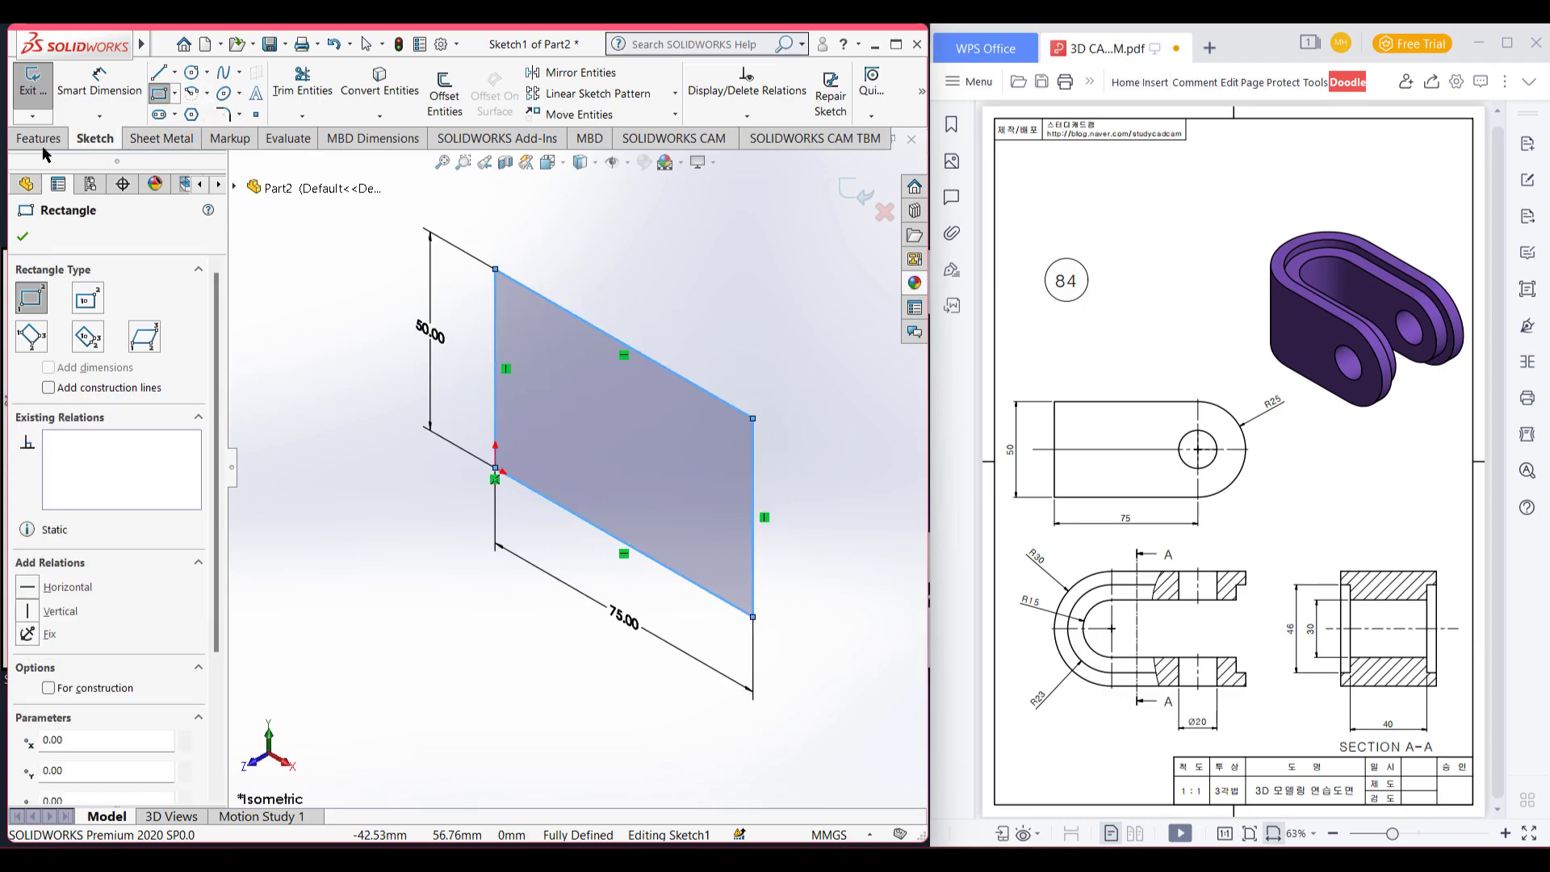
pyautogui.click(38, 138)
pyautogui.press('Escape')
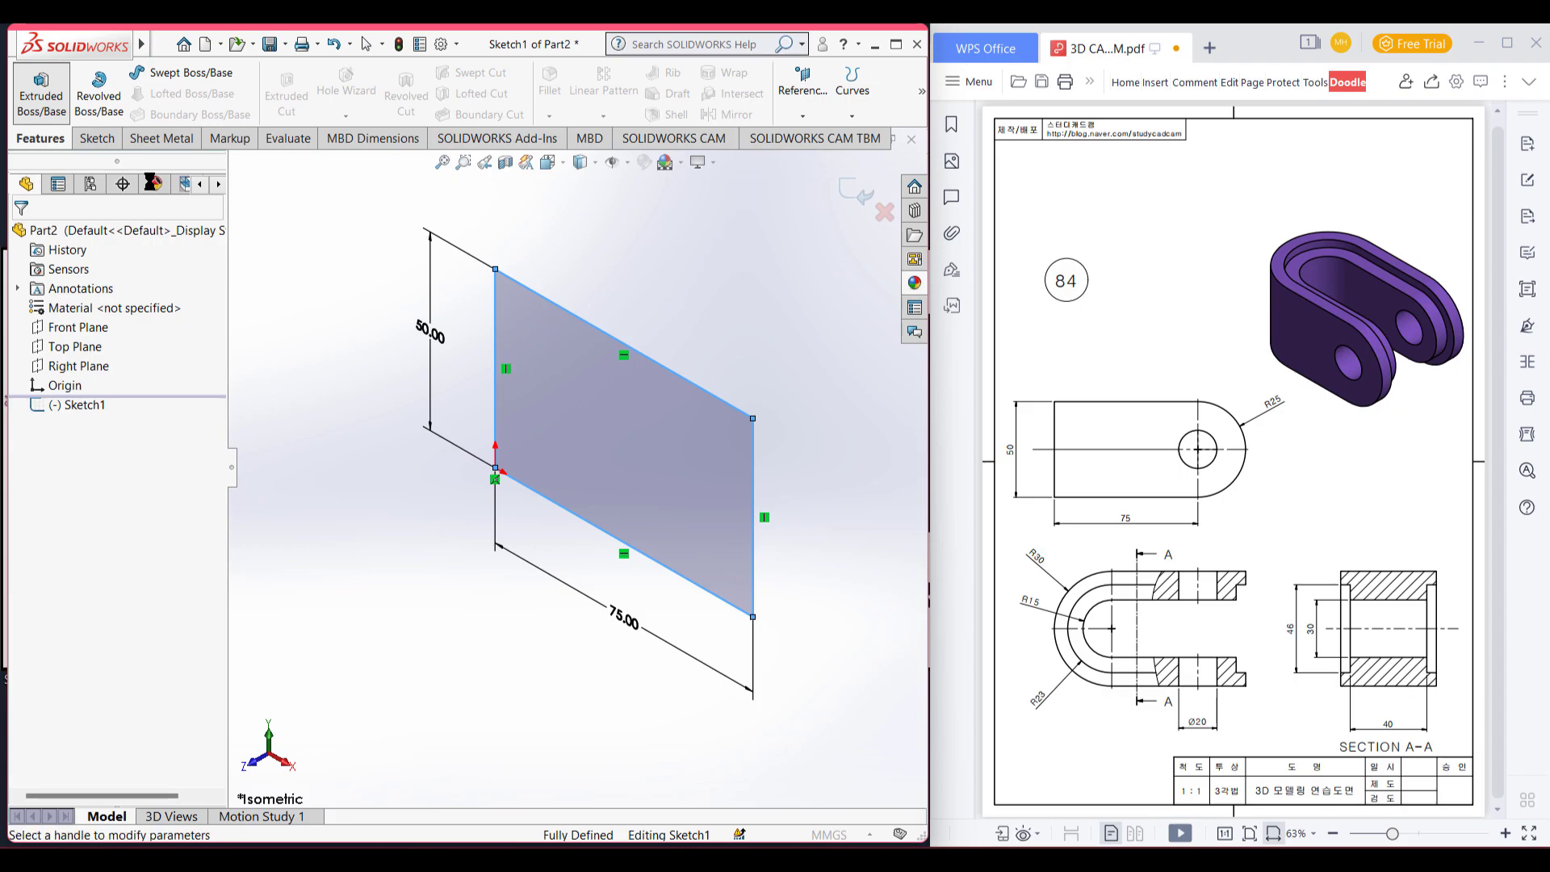
pyautogui.write('30')
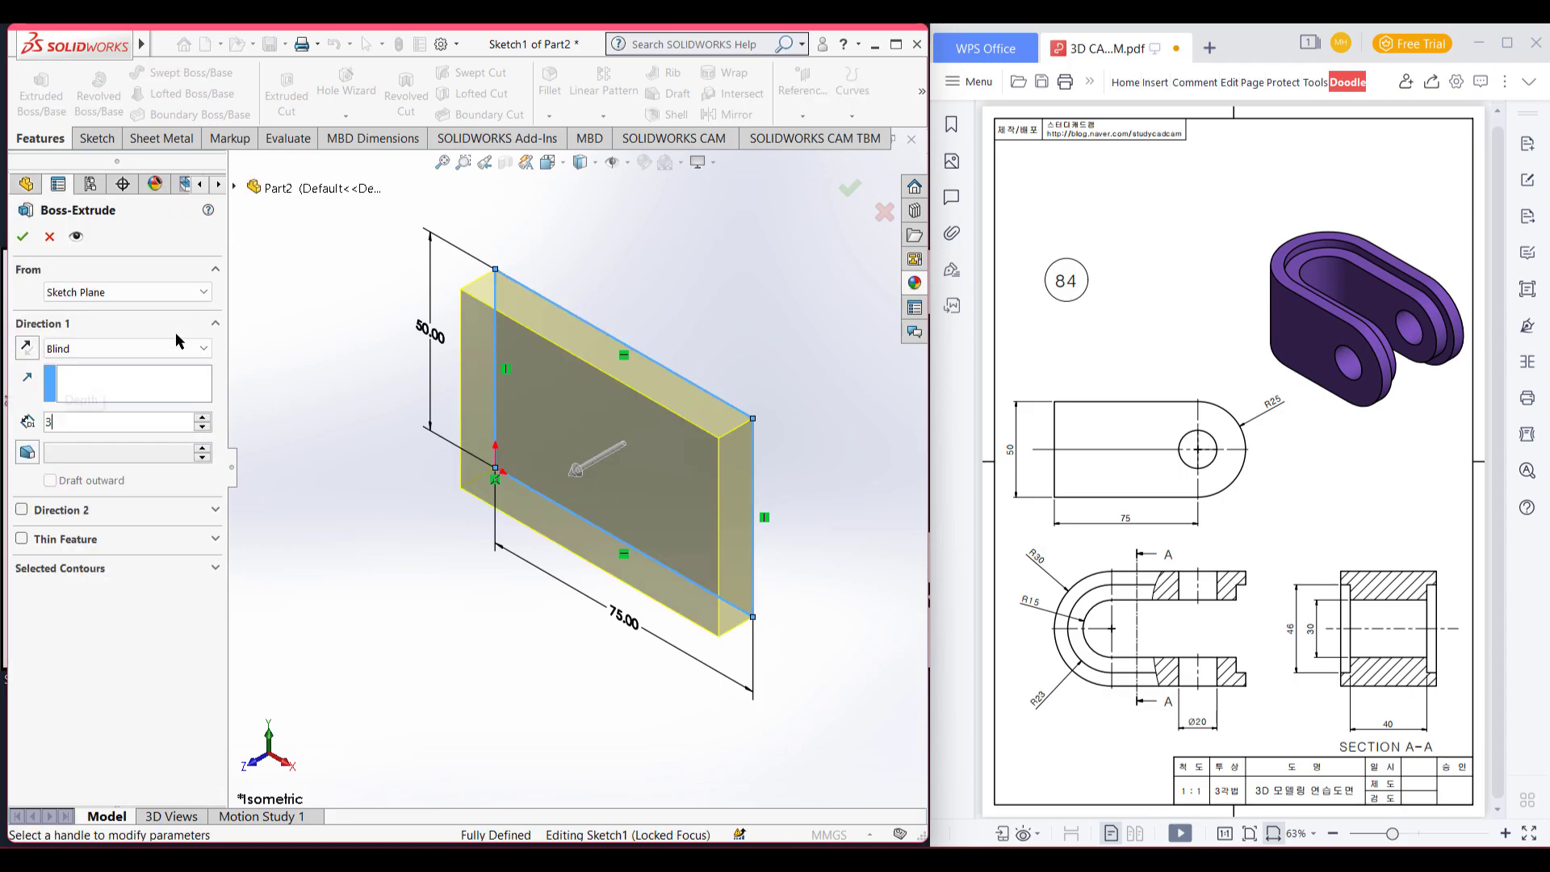
pyautogui.press('Return')
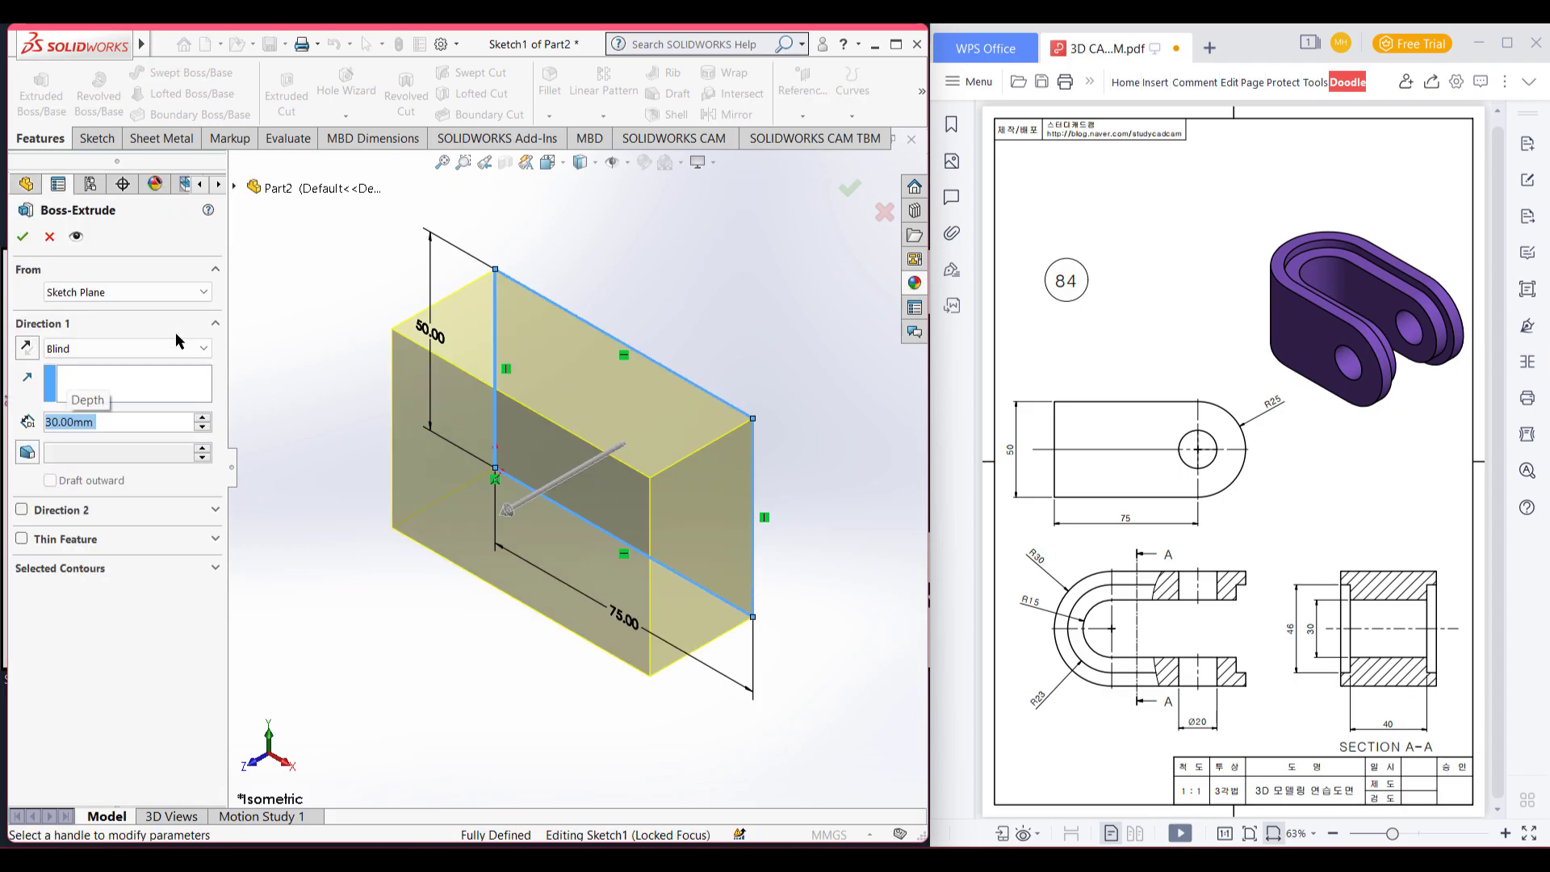
pyautogui.click(21, 510)
pyautogui.write('30')
pyautogui.press('Return')
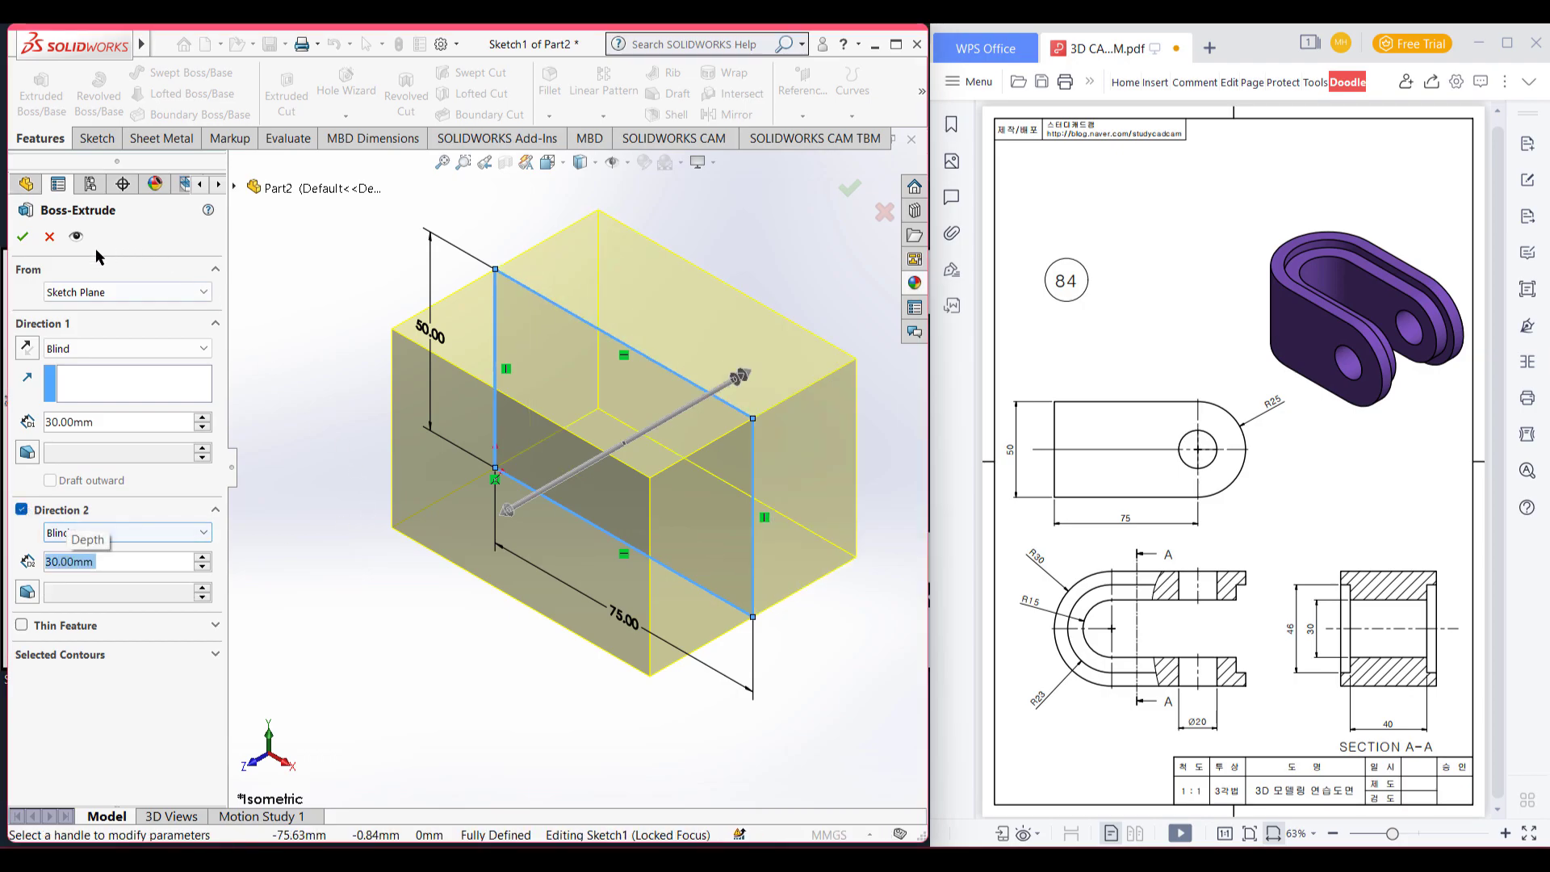
pyautogui.click(22, 235)
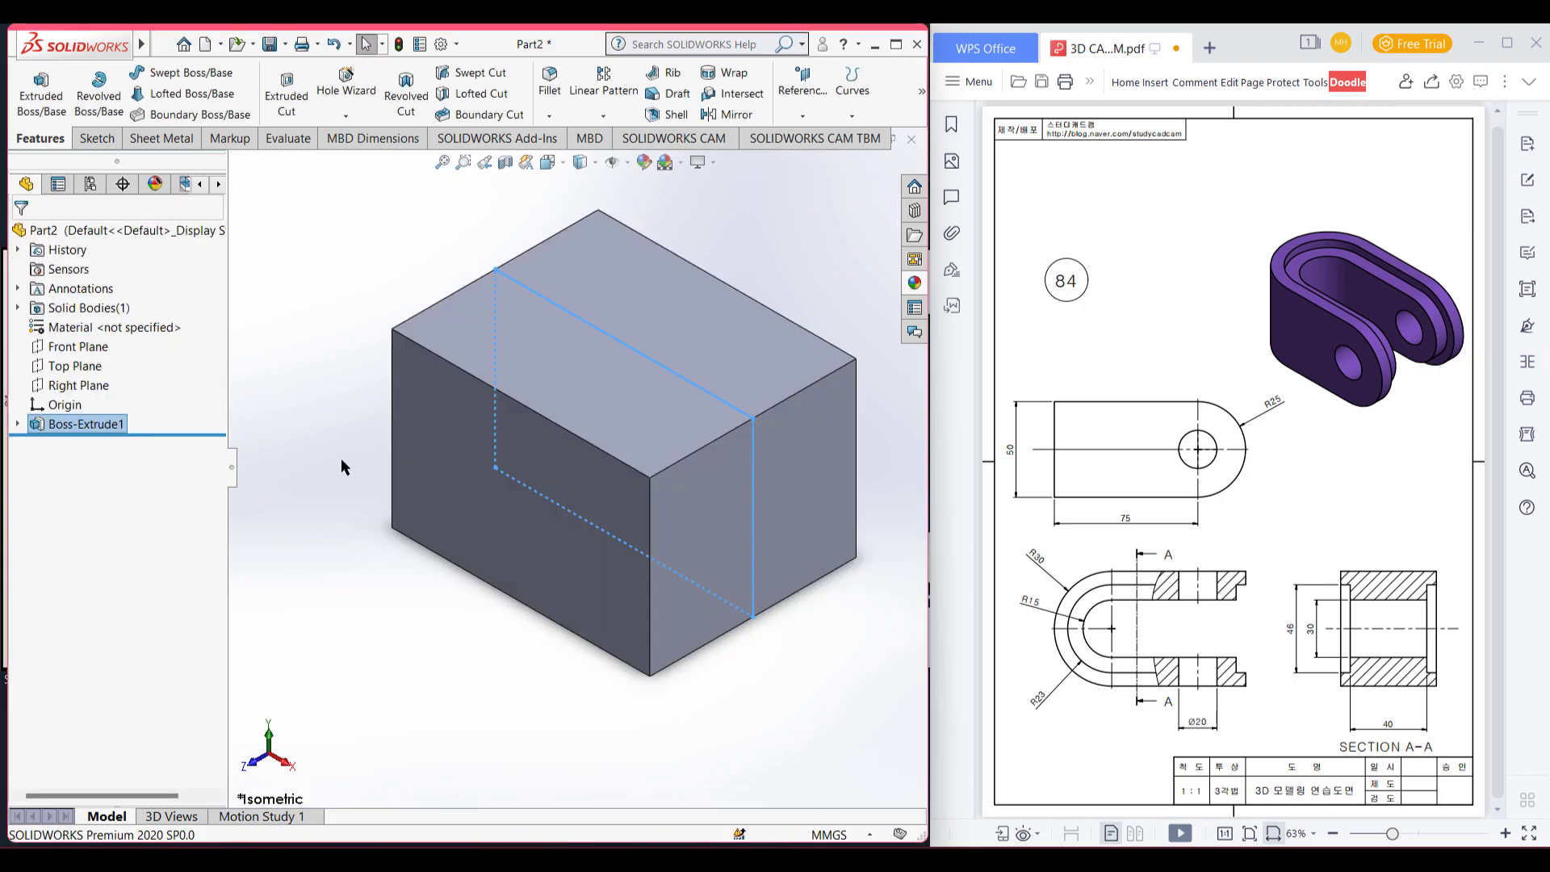
# - Outline the area outside the R30 arc on the PDF drawing in WPS Office, and undo the pen marks
pyautogui.click(341, 458)
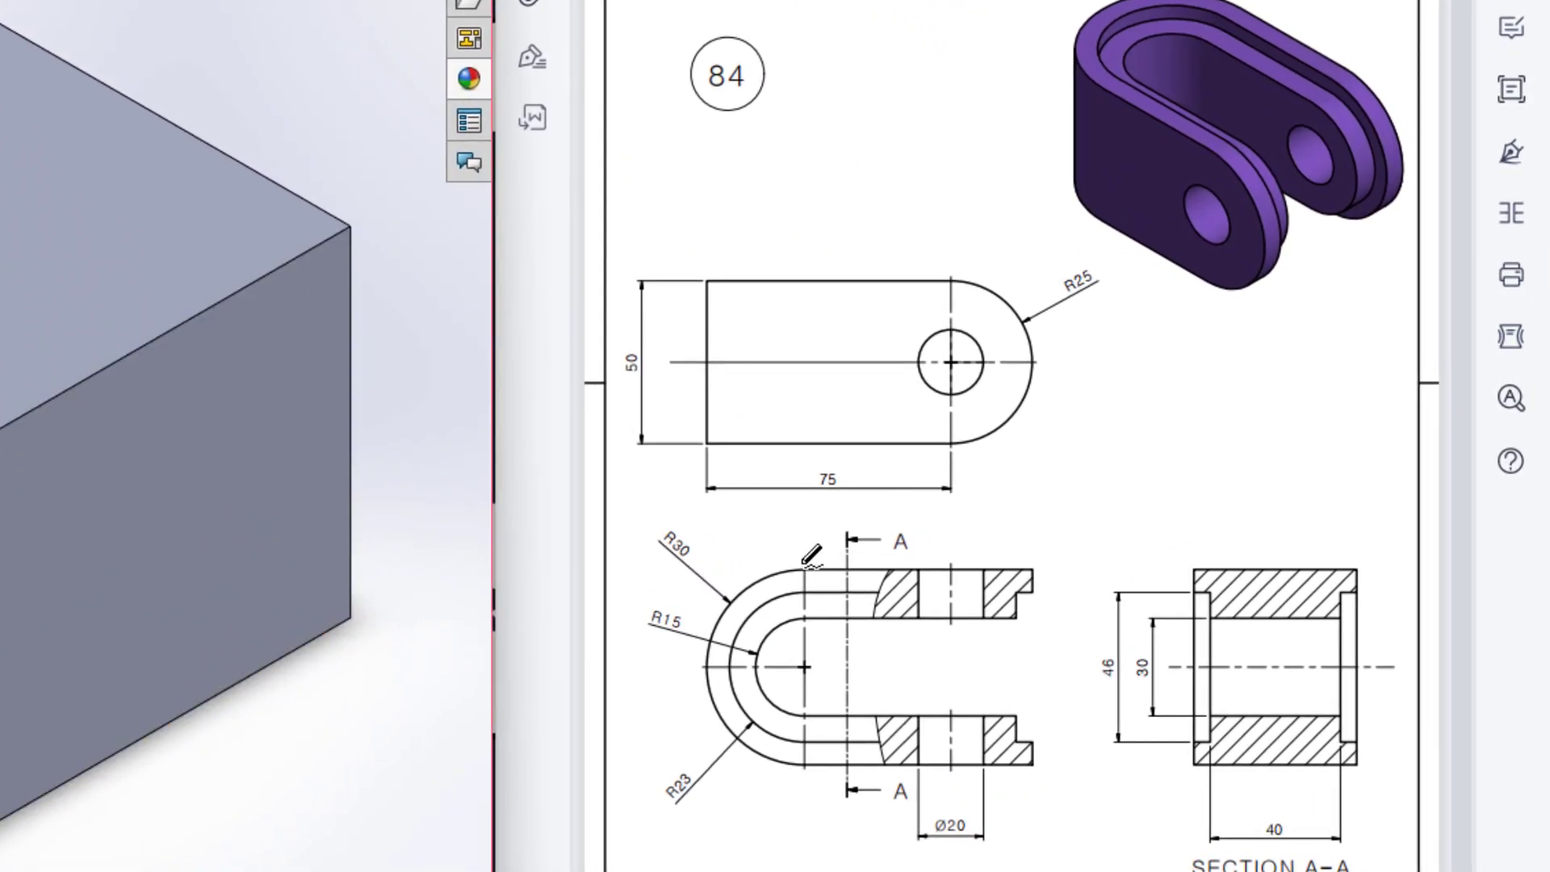
pyautogui.moveTo(803, 565)
pyautogui.mouseDown()
pyautogui.moveTo(738, 587)
pyautogui.moveTo(707, 636)
pyautogui.moveTo(741, 749)
pyautogui.moveTo(794, 762)
pyautogui.moveTo(795, 783)
pyautogui.moveTo(653, 765)
pyautogui.moveTo(677, 550)
pyautogui.moveTo(793, 568)
pyautogui.mouseUp()
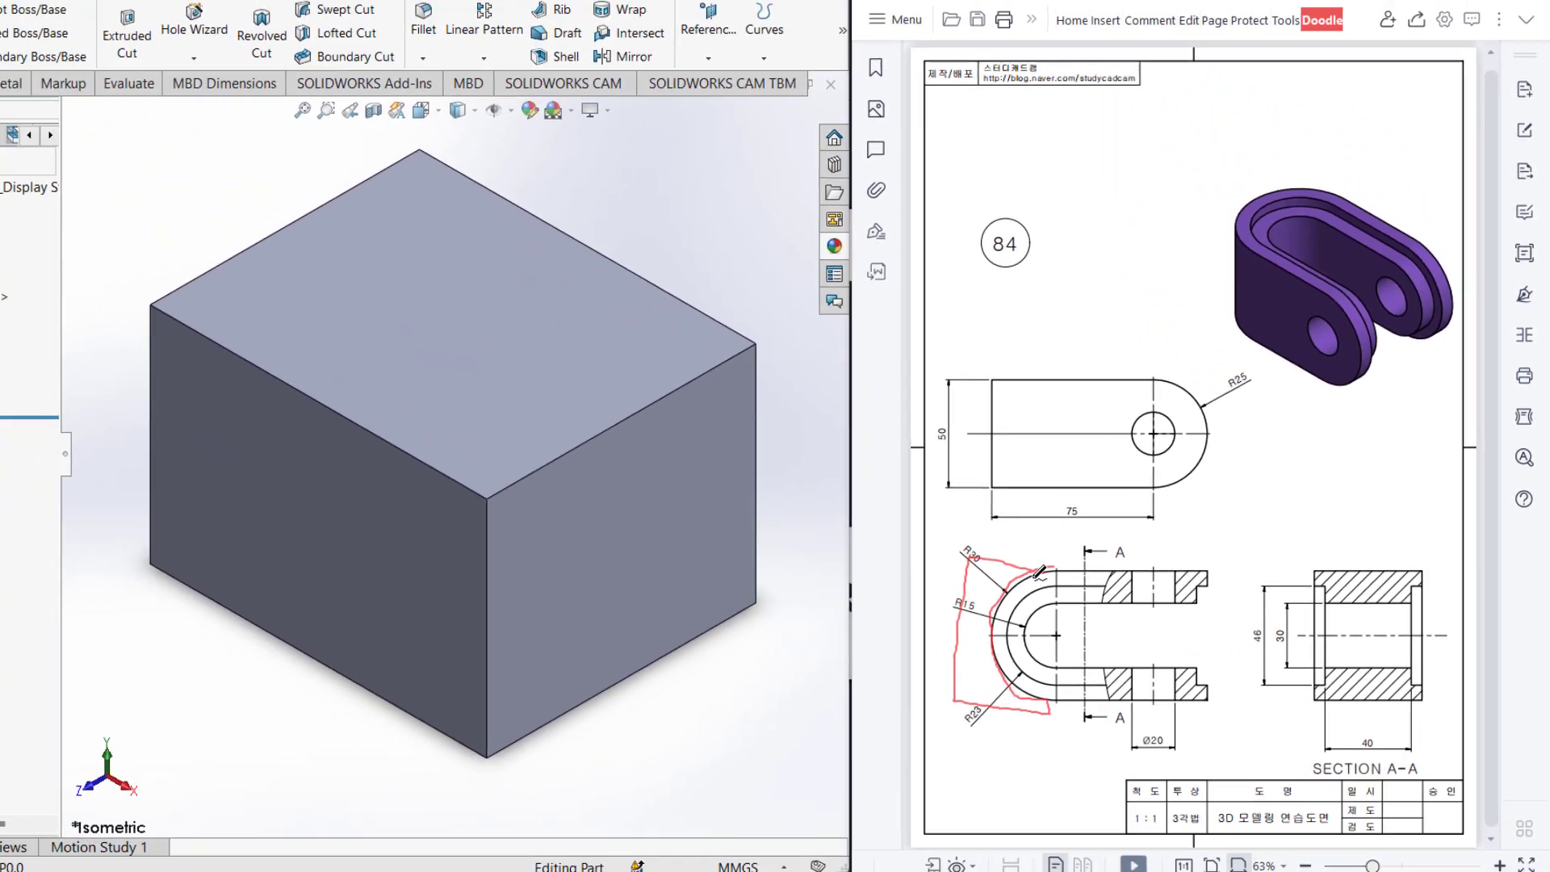
pyautogui.hotkey('ctrl', 'z')
pyautogui.hotkey('ctrl', 'z')
# - Start a sketch on the block's top face in SOLIDWORKS and draw a 30 mm horizontal centerline from the origin
pyautogui.click(614, 360)
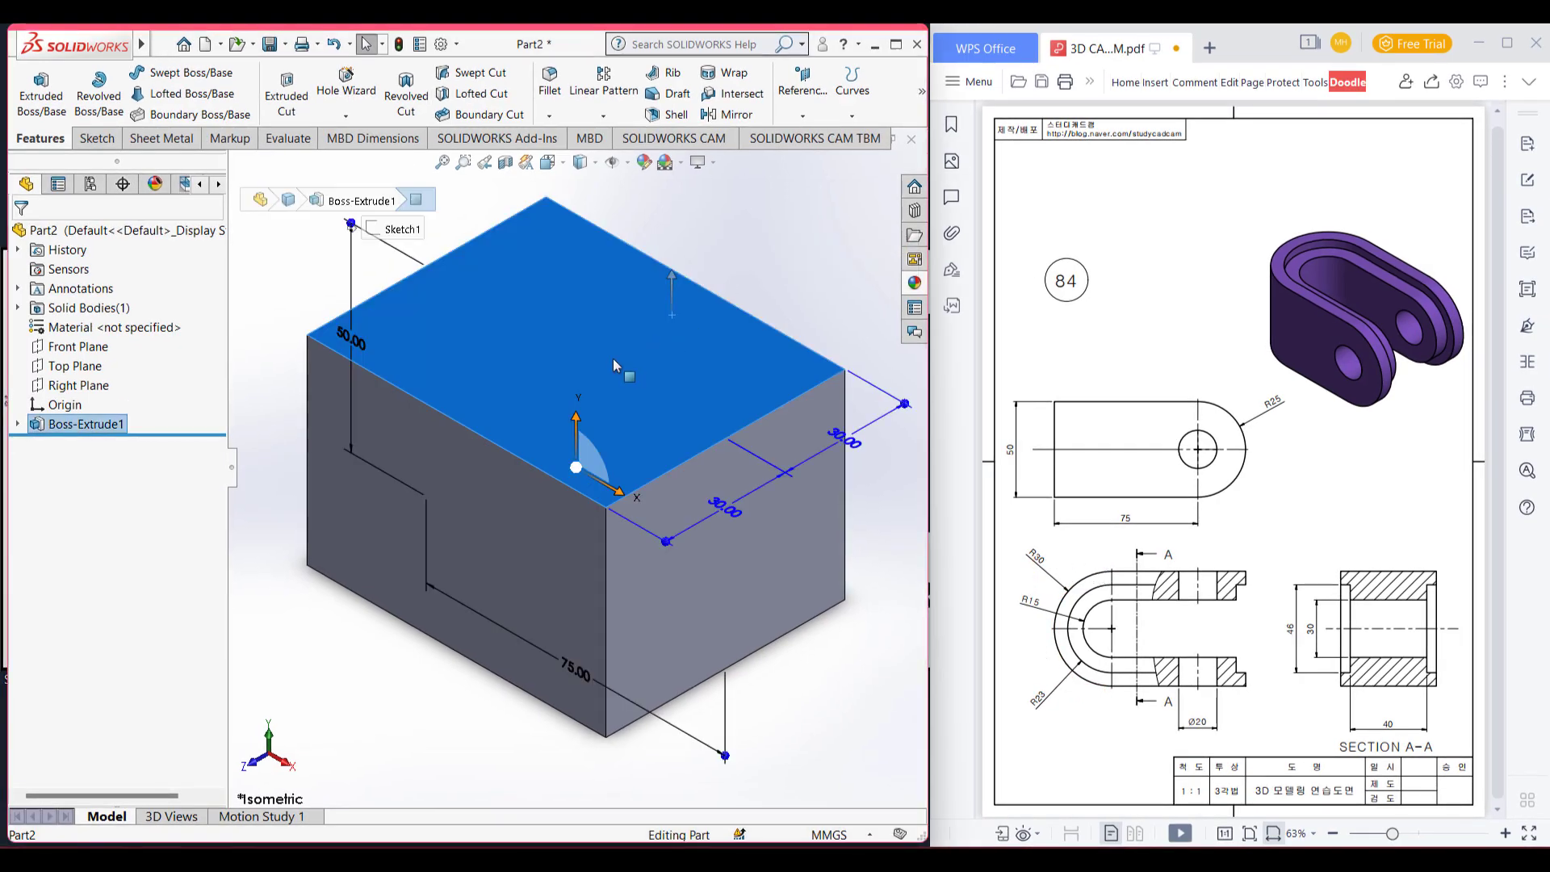
pyautogui.rightClick(612, 358)
pyautogui.click(651, 336)
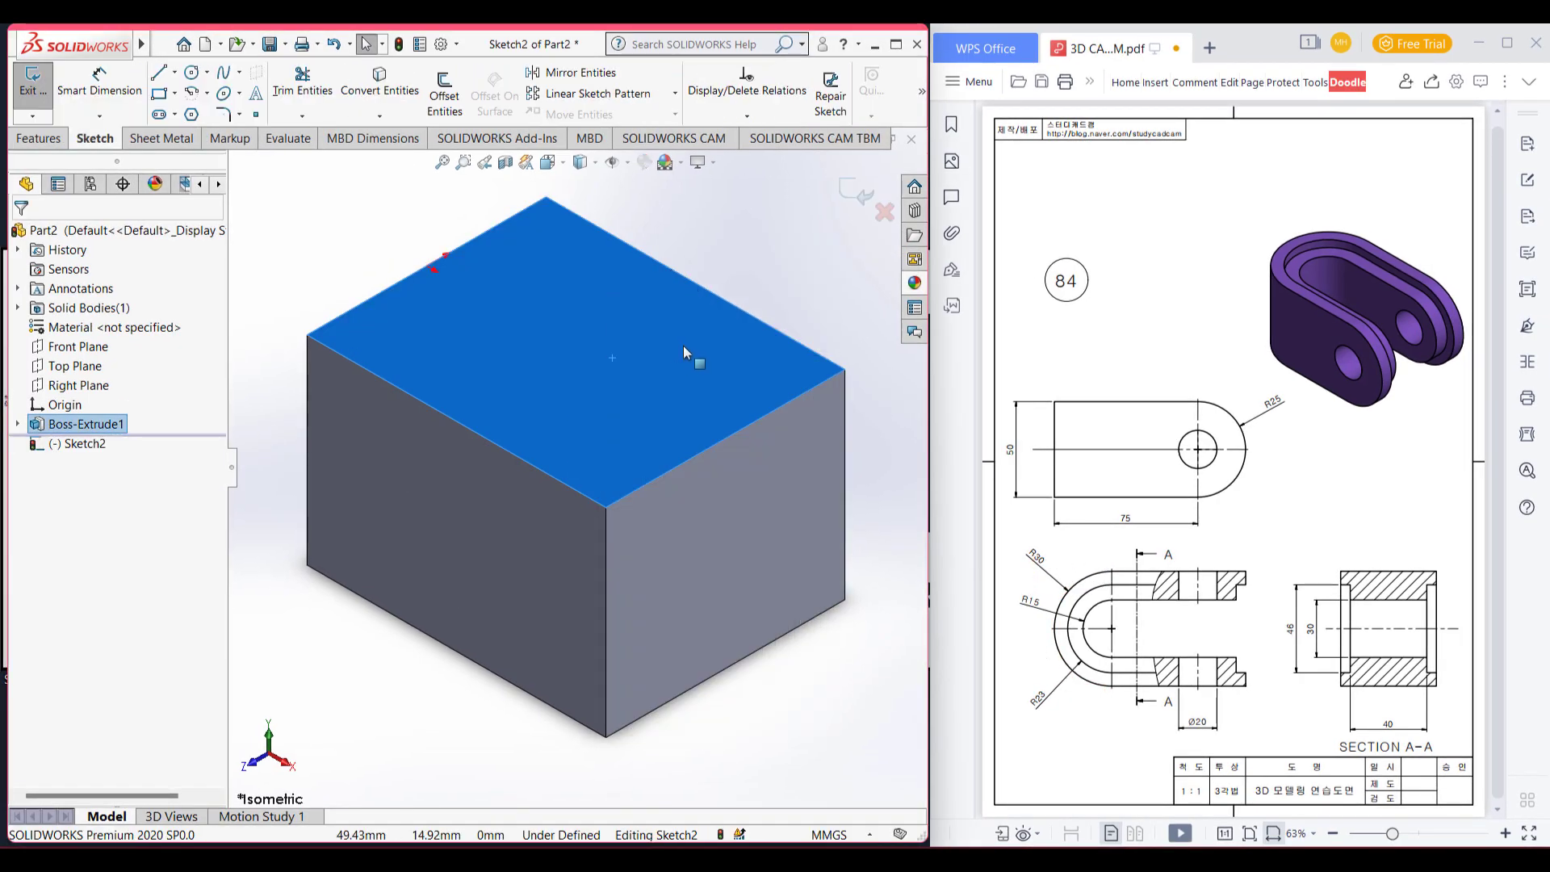
pyautogui.hotkey('ctrl', '8')
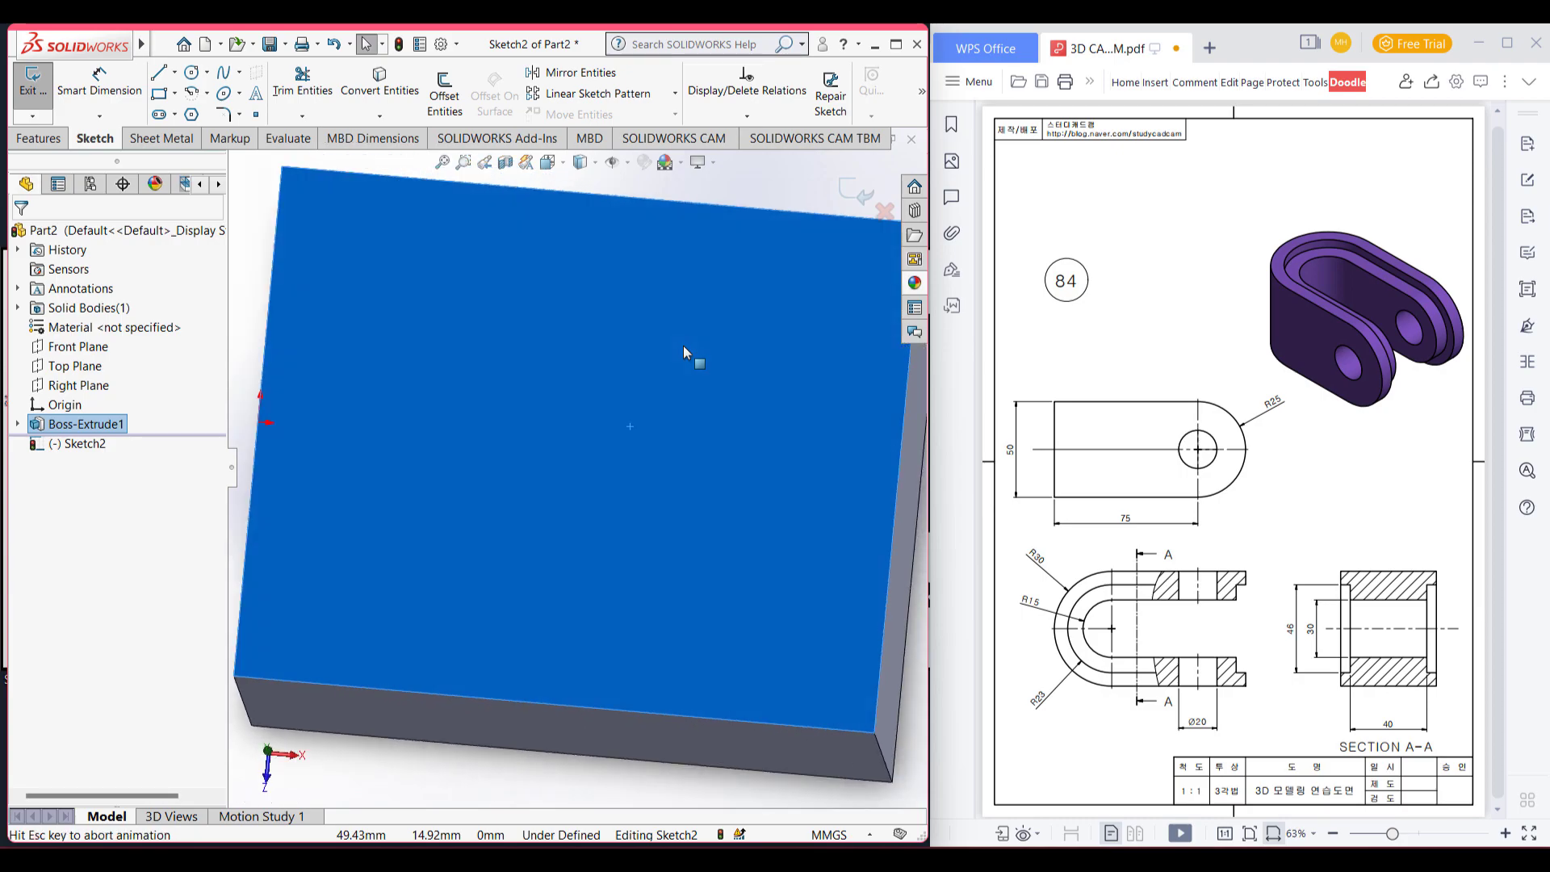
pyautogui.click(174, 72)
pyautogui.click(184, 116)
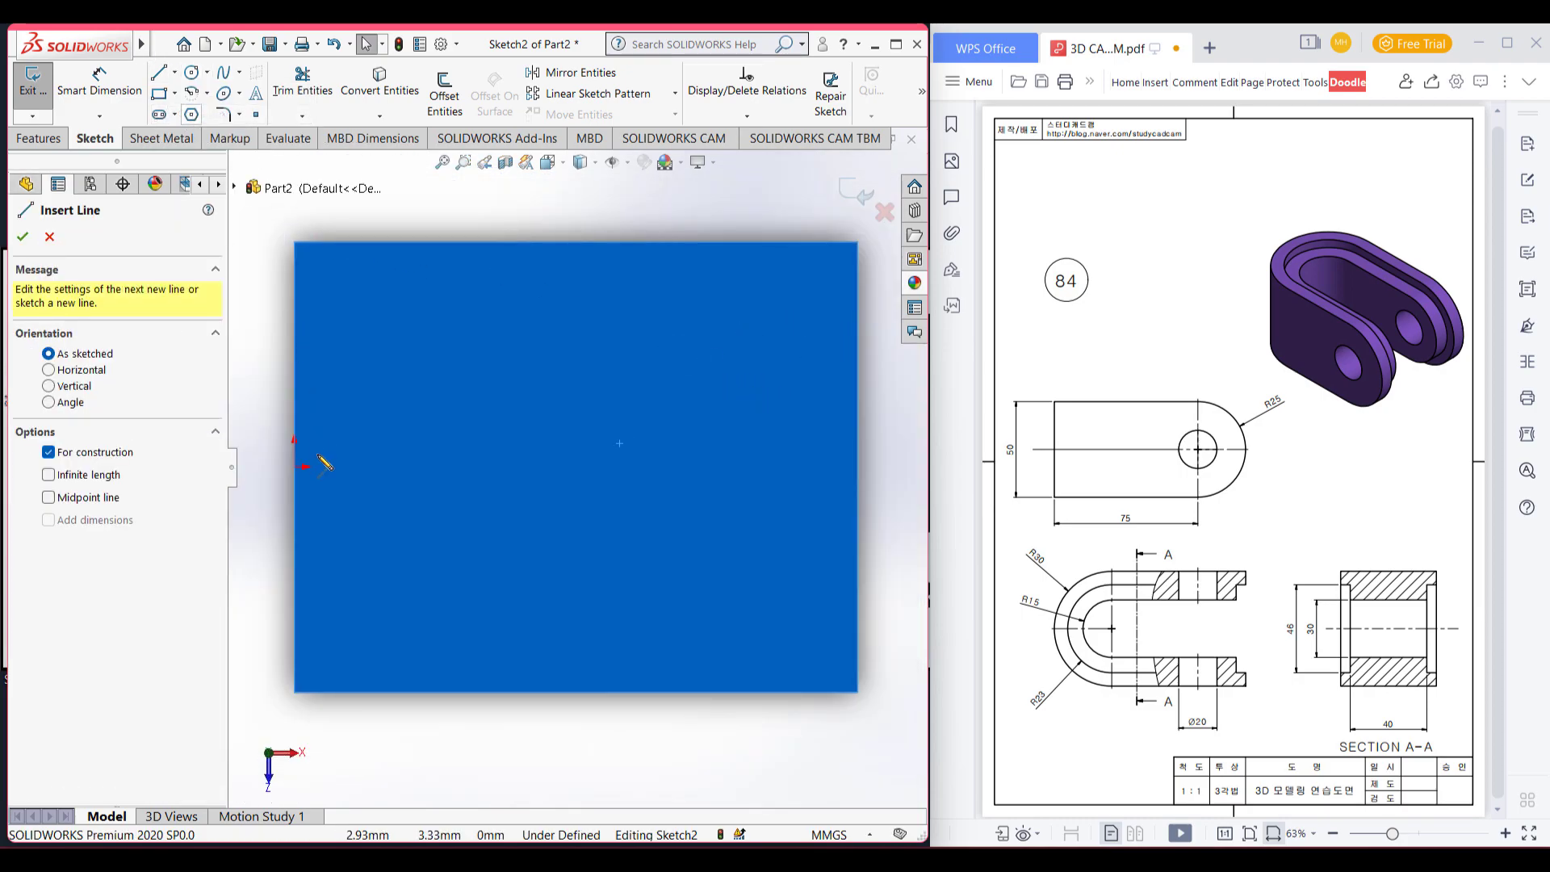
pyautogui.click(296, 466)
pyautogui.click(440, 466)
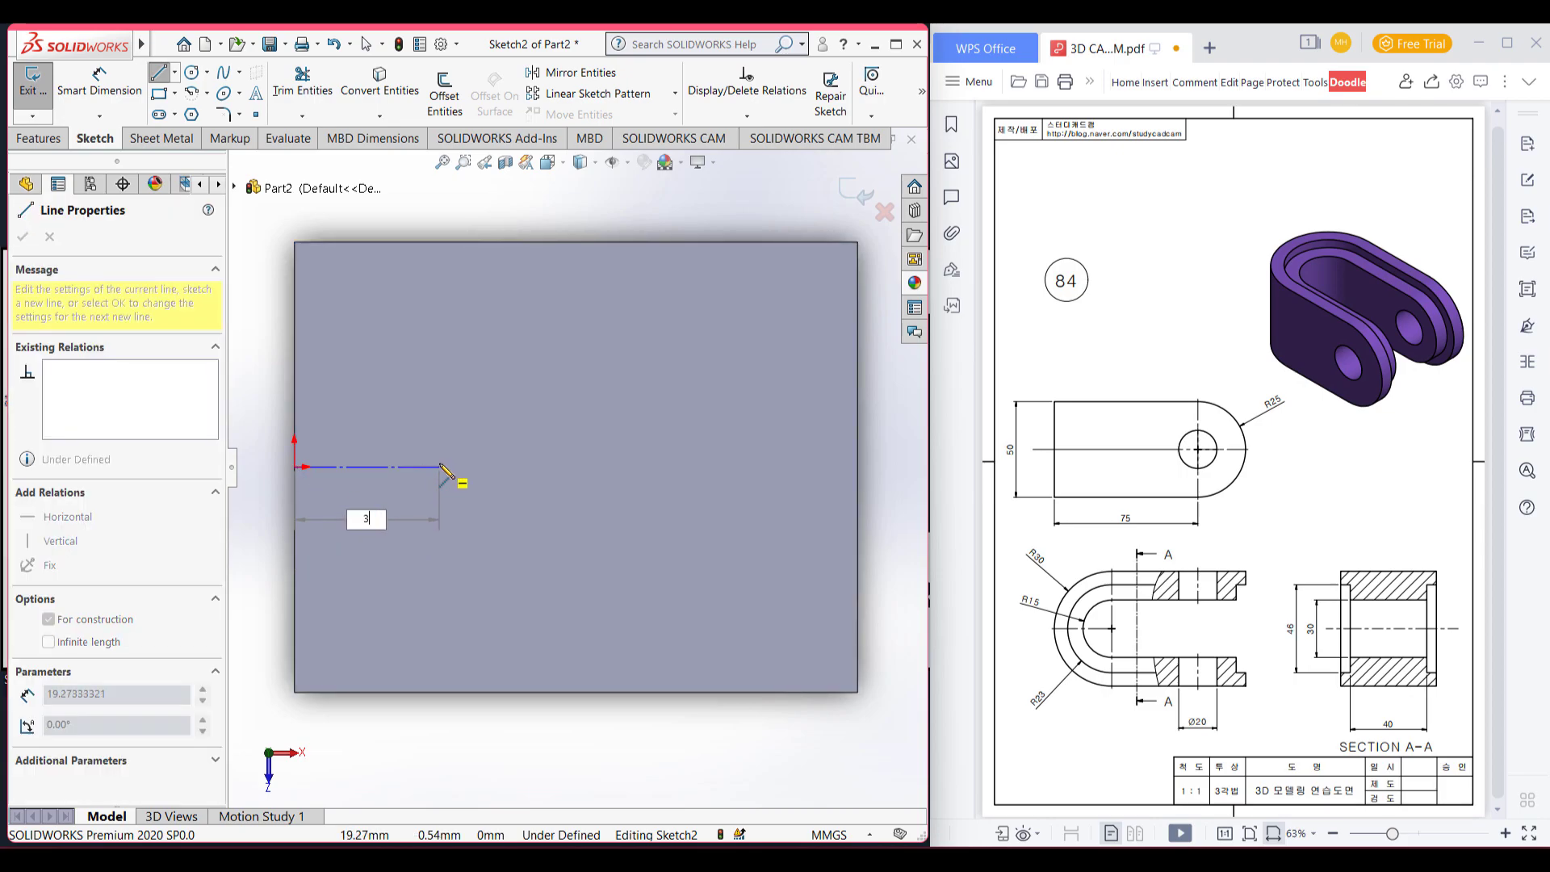
pyautogui.write('30')
pyautogui.press('Return')
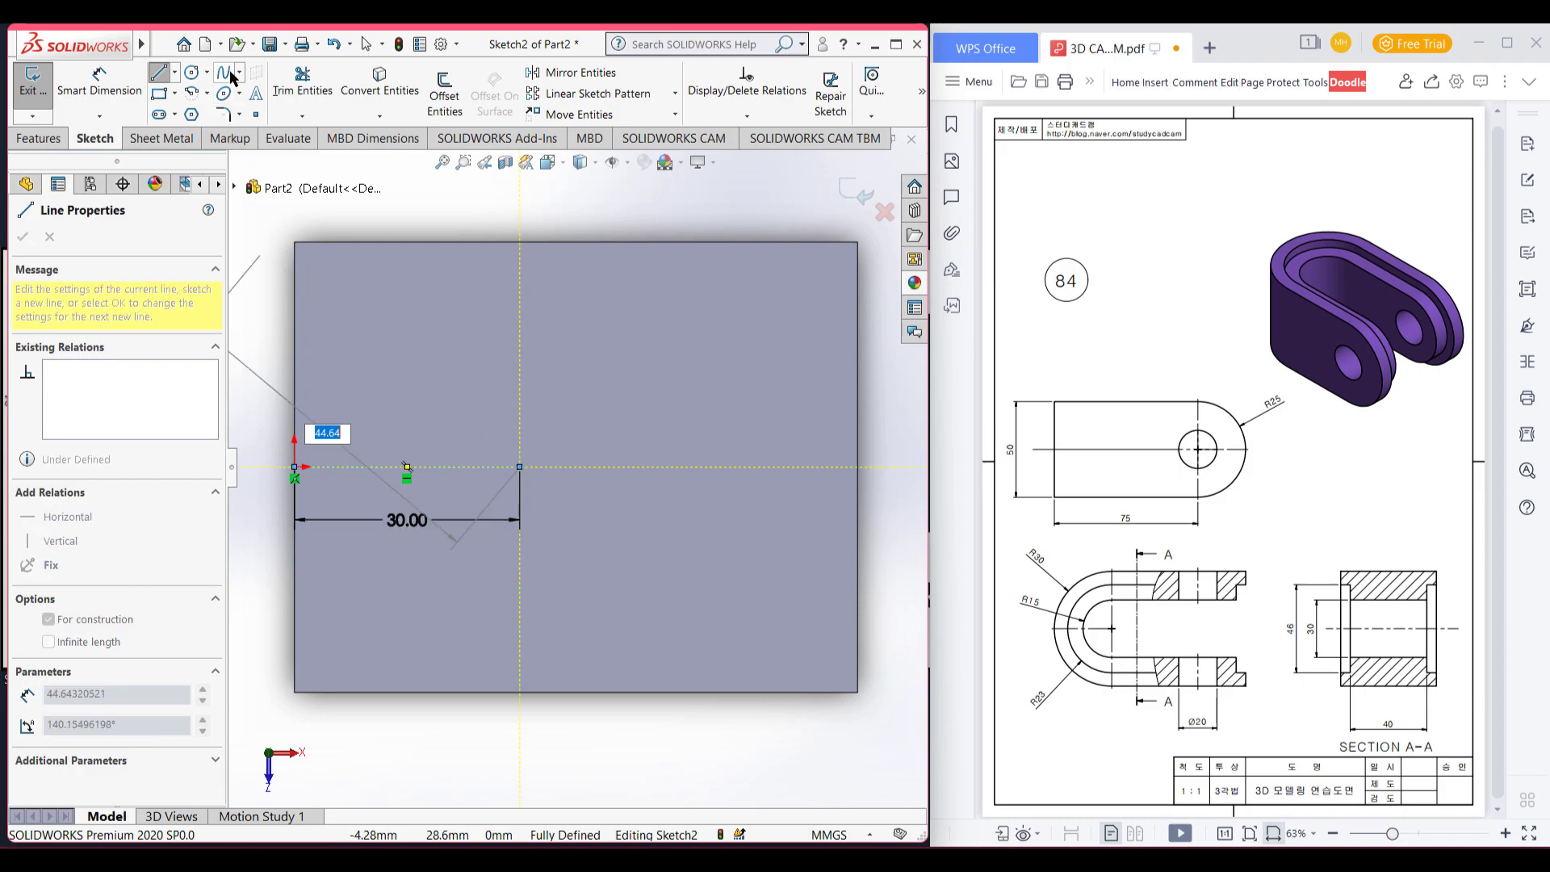
# - Sketch a circle with a diameter of 30*2 mm centred on the free end of the centerline
pyautogui.press('c')
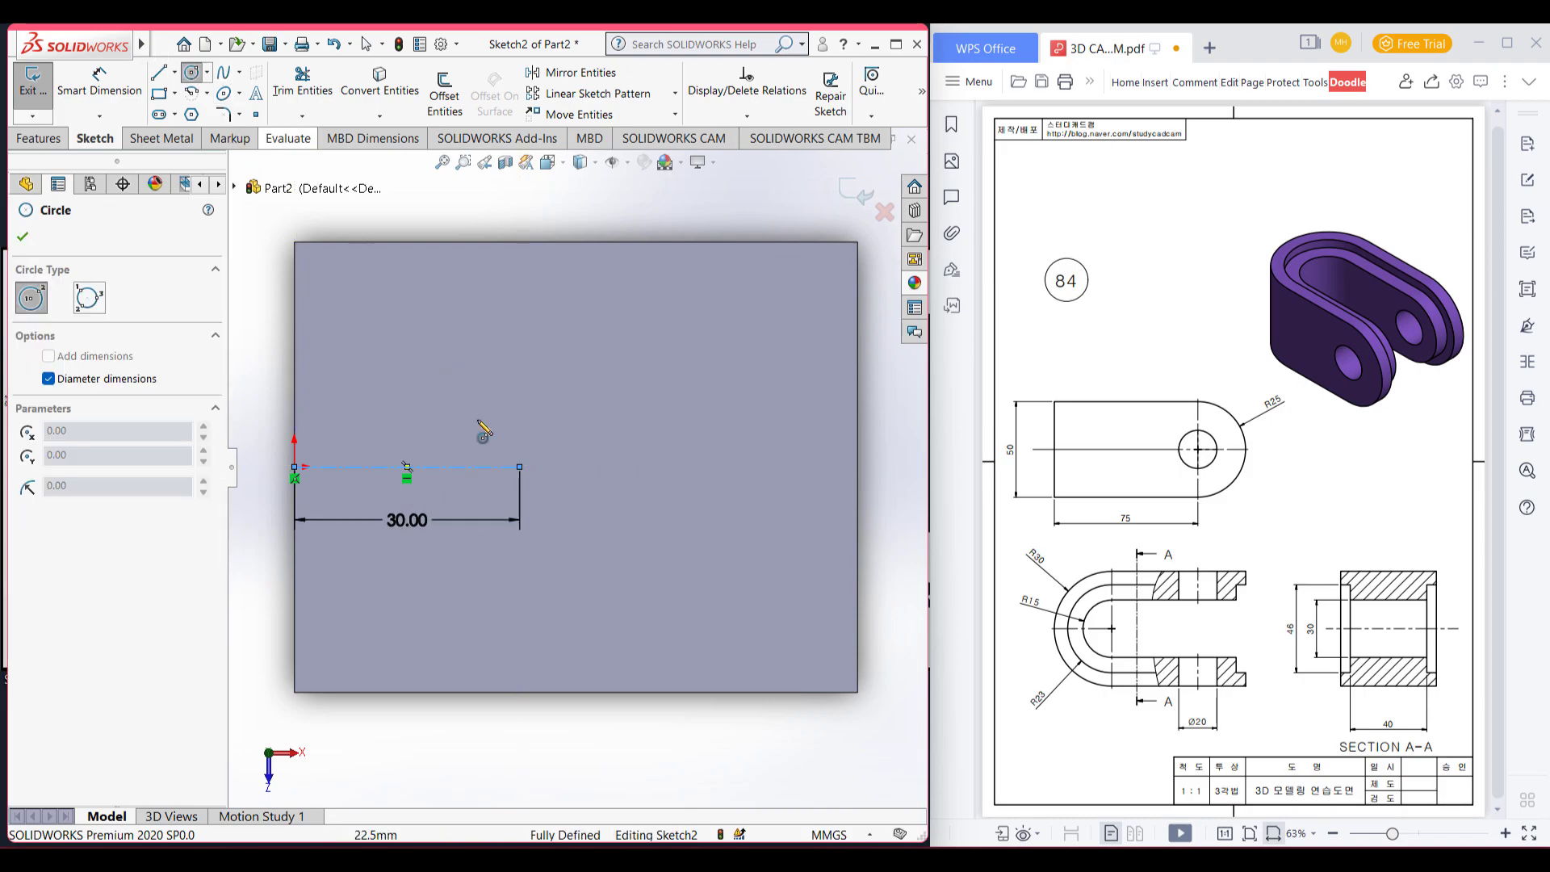
pyautogui.click(520, 468)
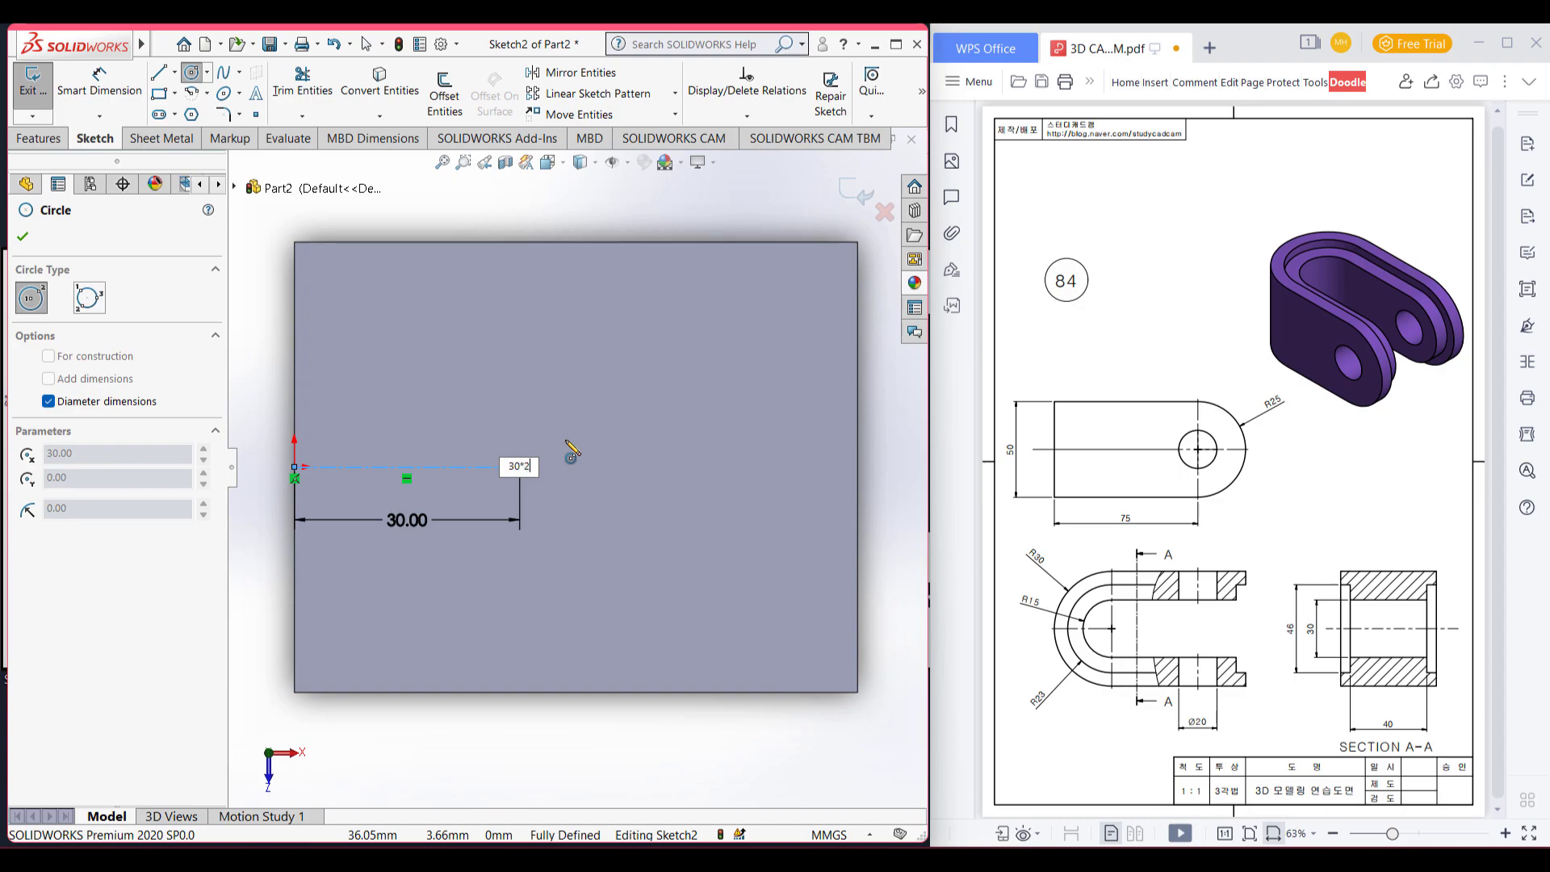
pyautogui.press('Return')
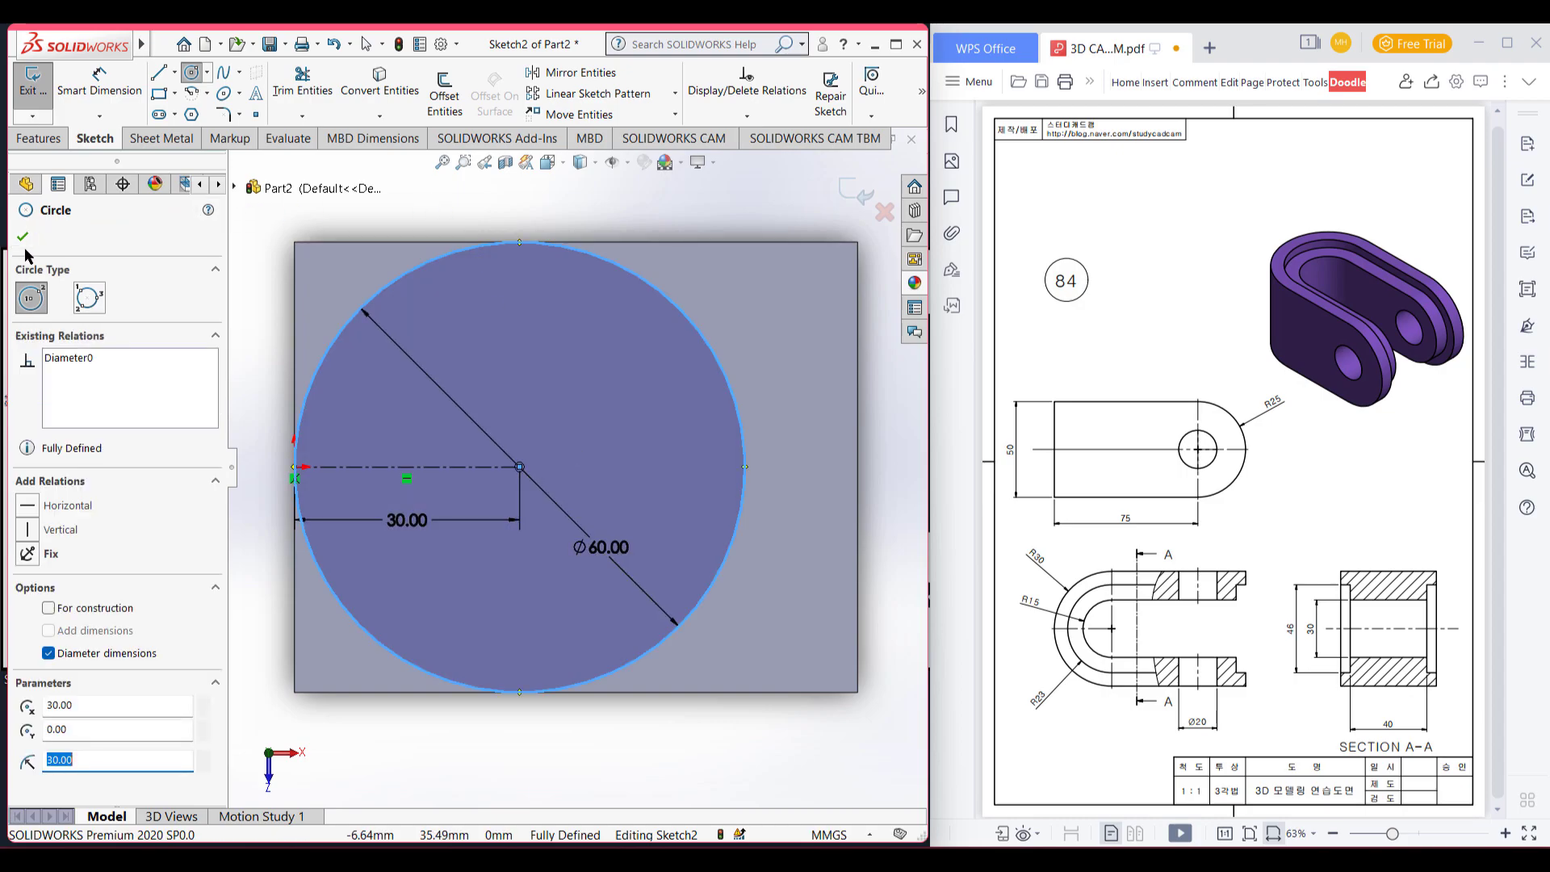
pyautogui.click(23, 235)
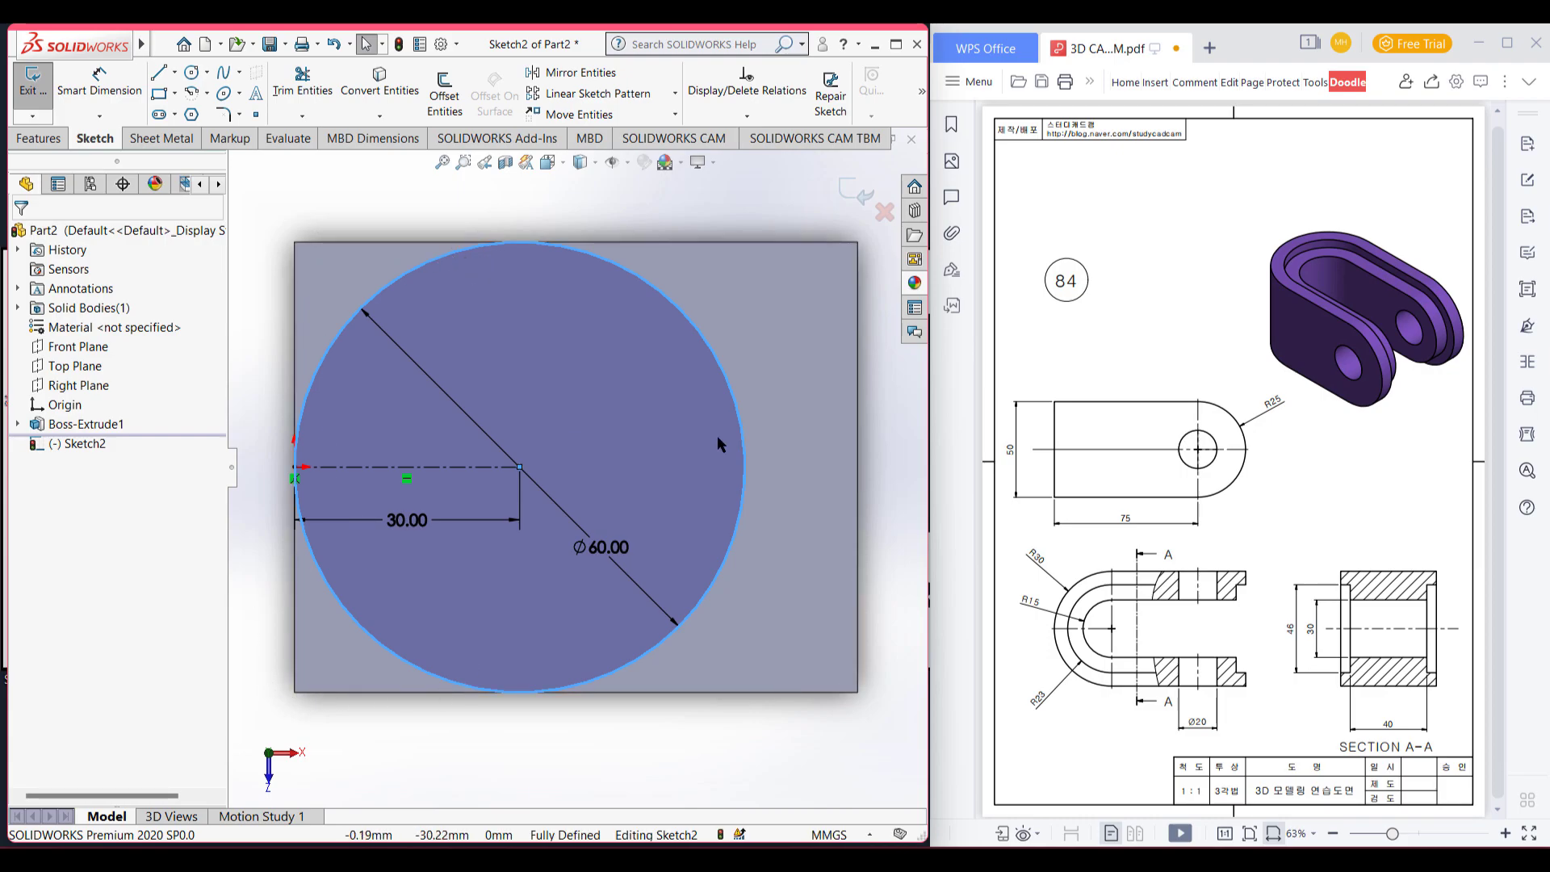
# - Convert the edges of the block's top face into sketch entities
pyautogui.click(783, 346)
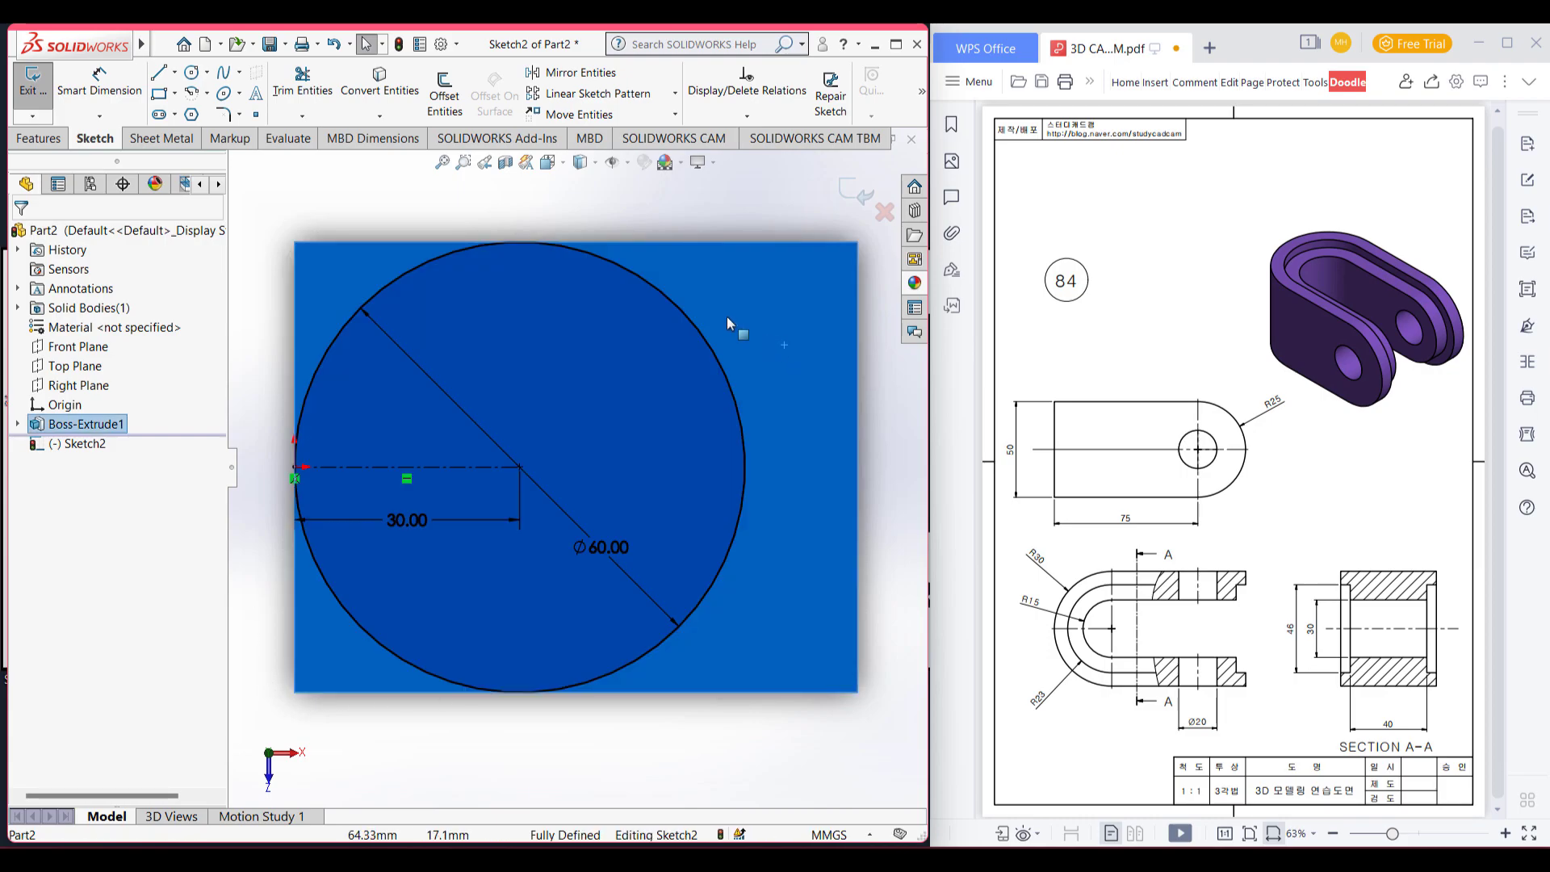
pyautogui.click(398, 95)
pyautogui.press('z')
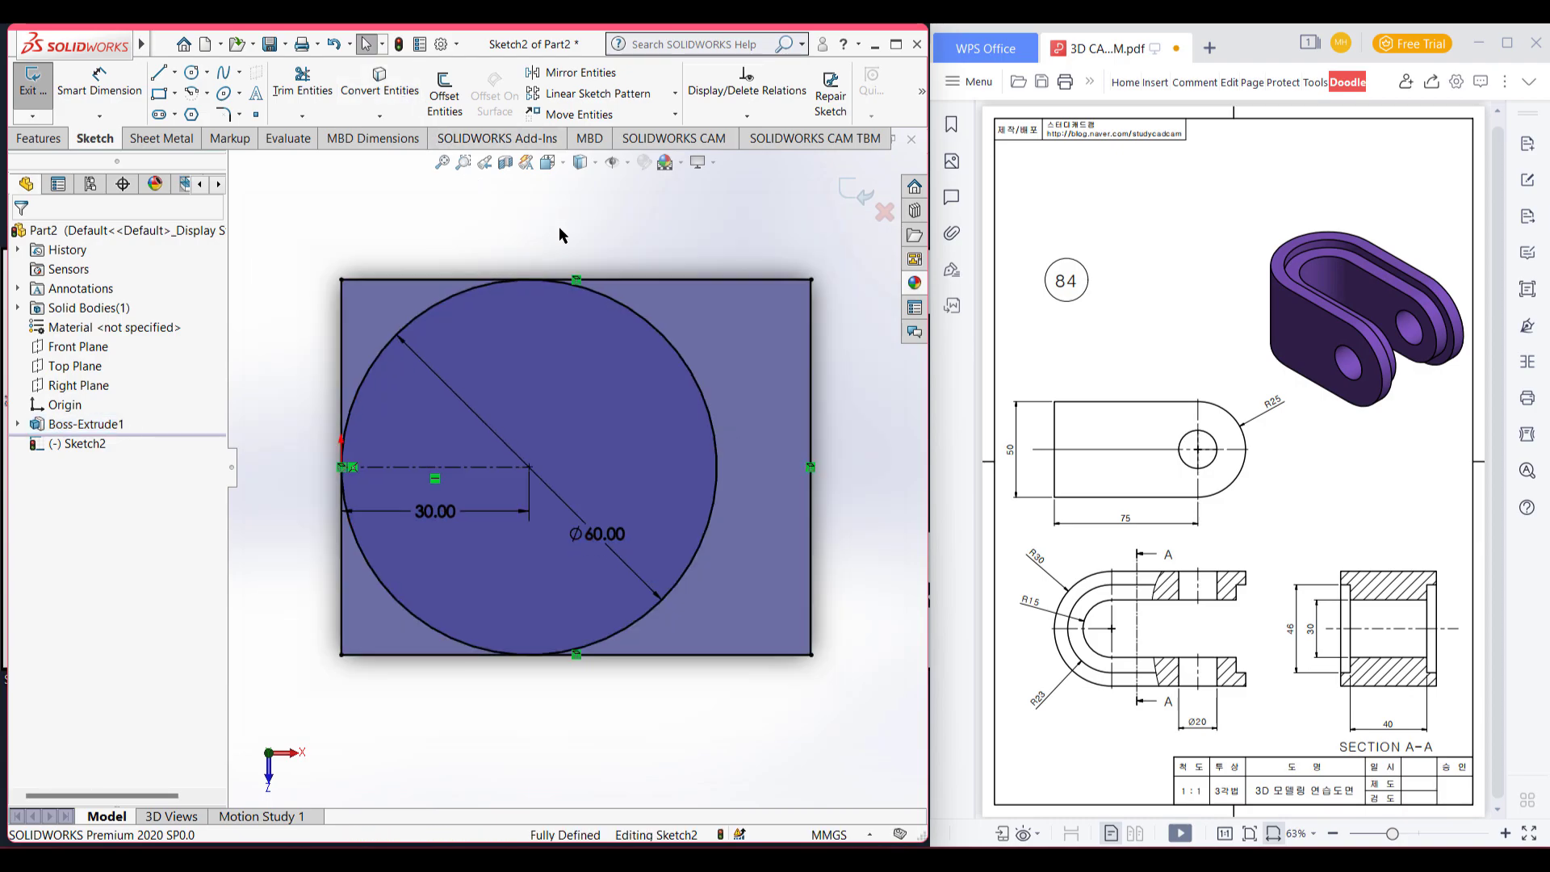
# - Power-trim the circle half and rectangle edges beyond the circle's centre, keeping the arc and outline on the origin side
pyautogui.moveTo(550, 226); pyautogui.dragTo(523, 289, button='right')
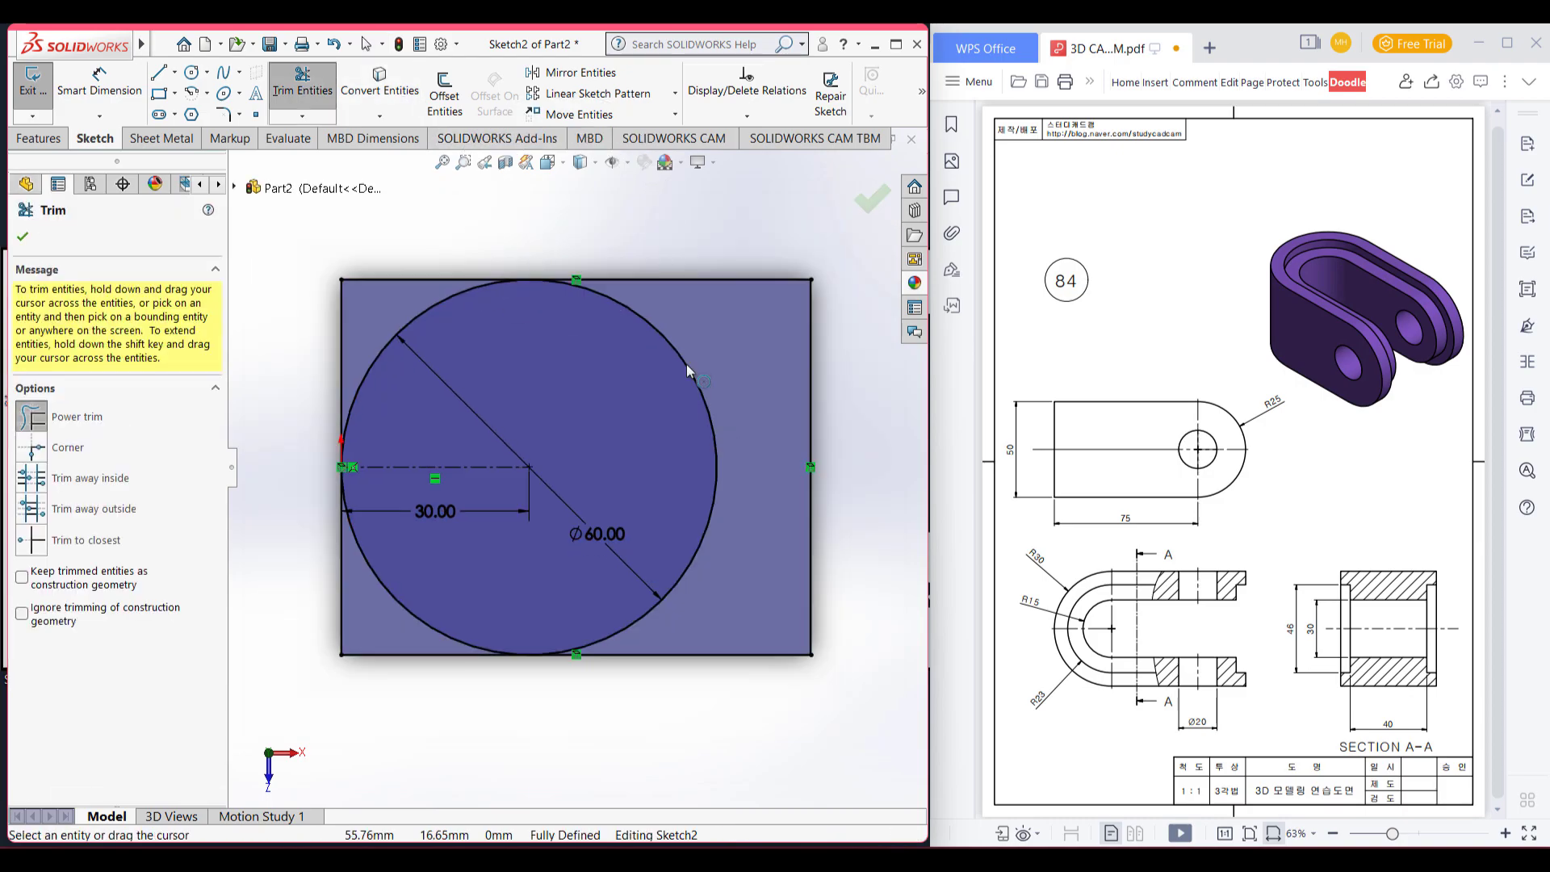
pyautogui.moveTo(655, 366)
pyautogui.mouseDown()
pyautogui.moveTo(690, 342)
pyautogui.moveTo(701, 244)
pyautogui.mouseUp()
pyautogui.moveTo(788, 431)
pyautogui.mouseDown()
pyautogui.moveTo(839, 448)
pyautogui.moveTo(798, 496)
pyautogui.moveTo(781, 488)
pyautogui.moveTo(842, 495)
pyautogui.moveTo(762, 550)
pyautogui.moveTo(735, 615)
pyautogui.moveTo(768, 660)
pyautogui.mouseUp()
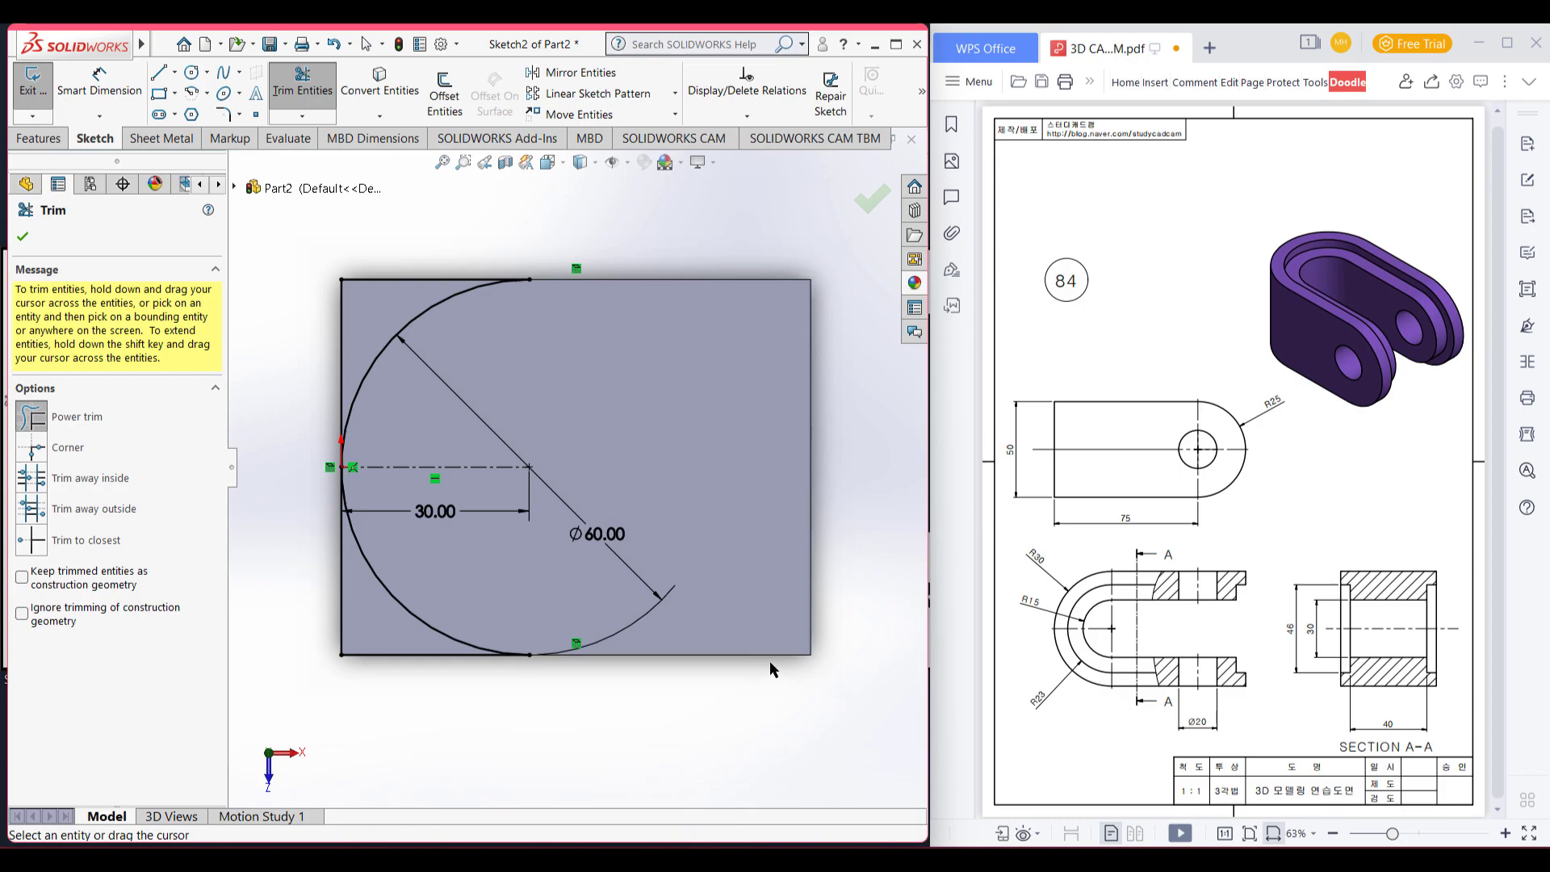
pyautogui.click(22, 238)
# - Cut-extrude the two corner regions outside the arc through the full height of the block
pyautogui.hotkey('ctrl', '7')
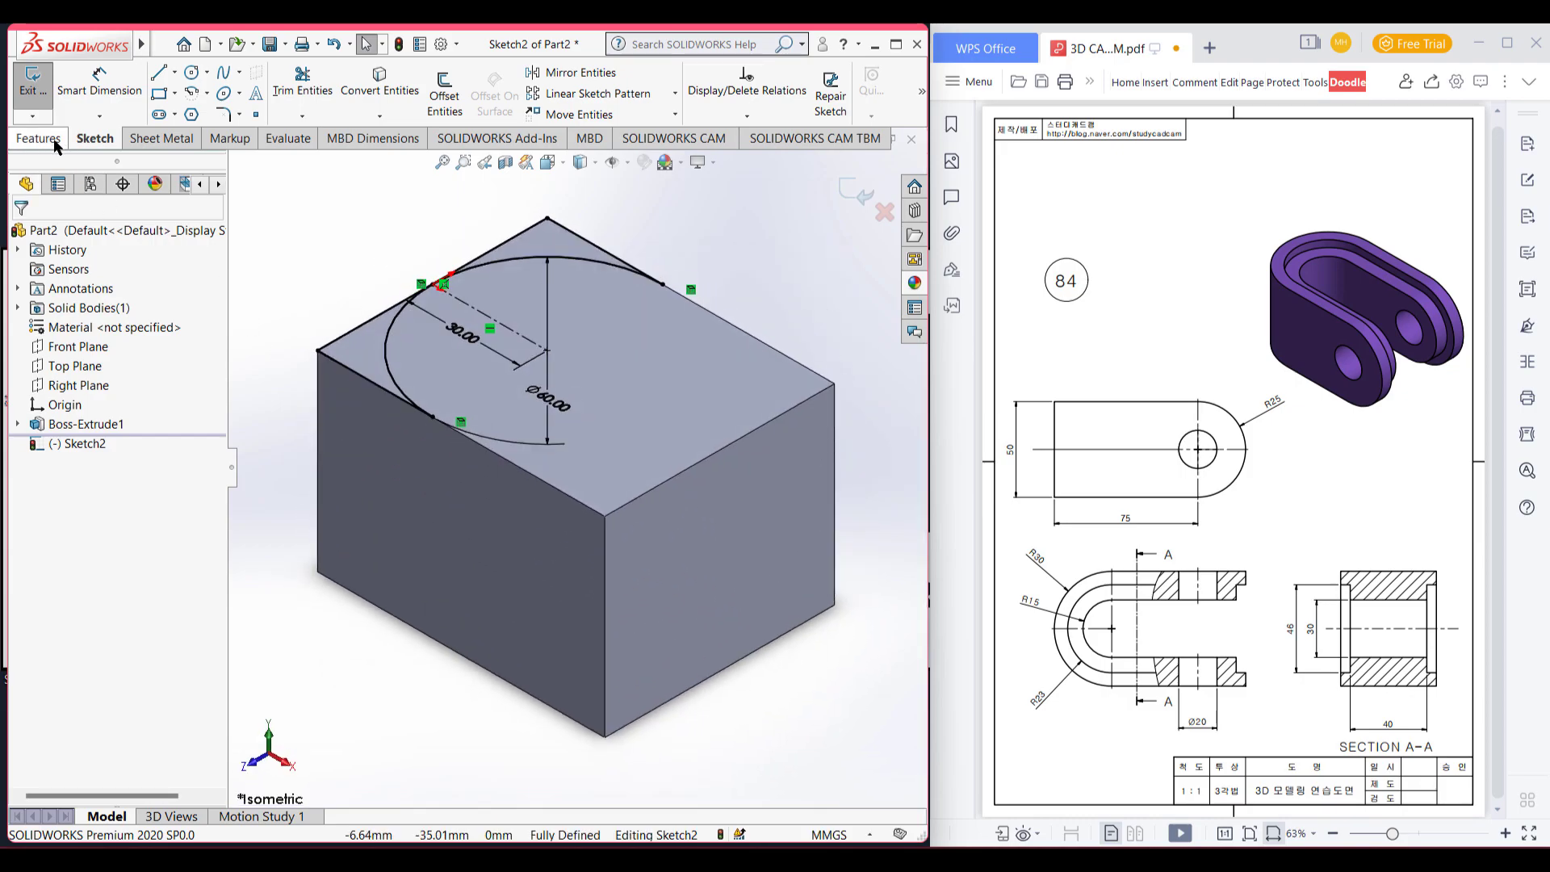
pyautogui.click(55, 140)
pyautogui.click(291, 95)
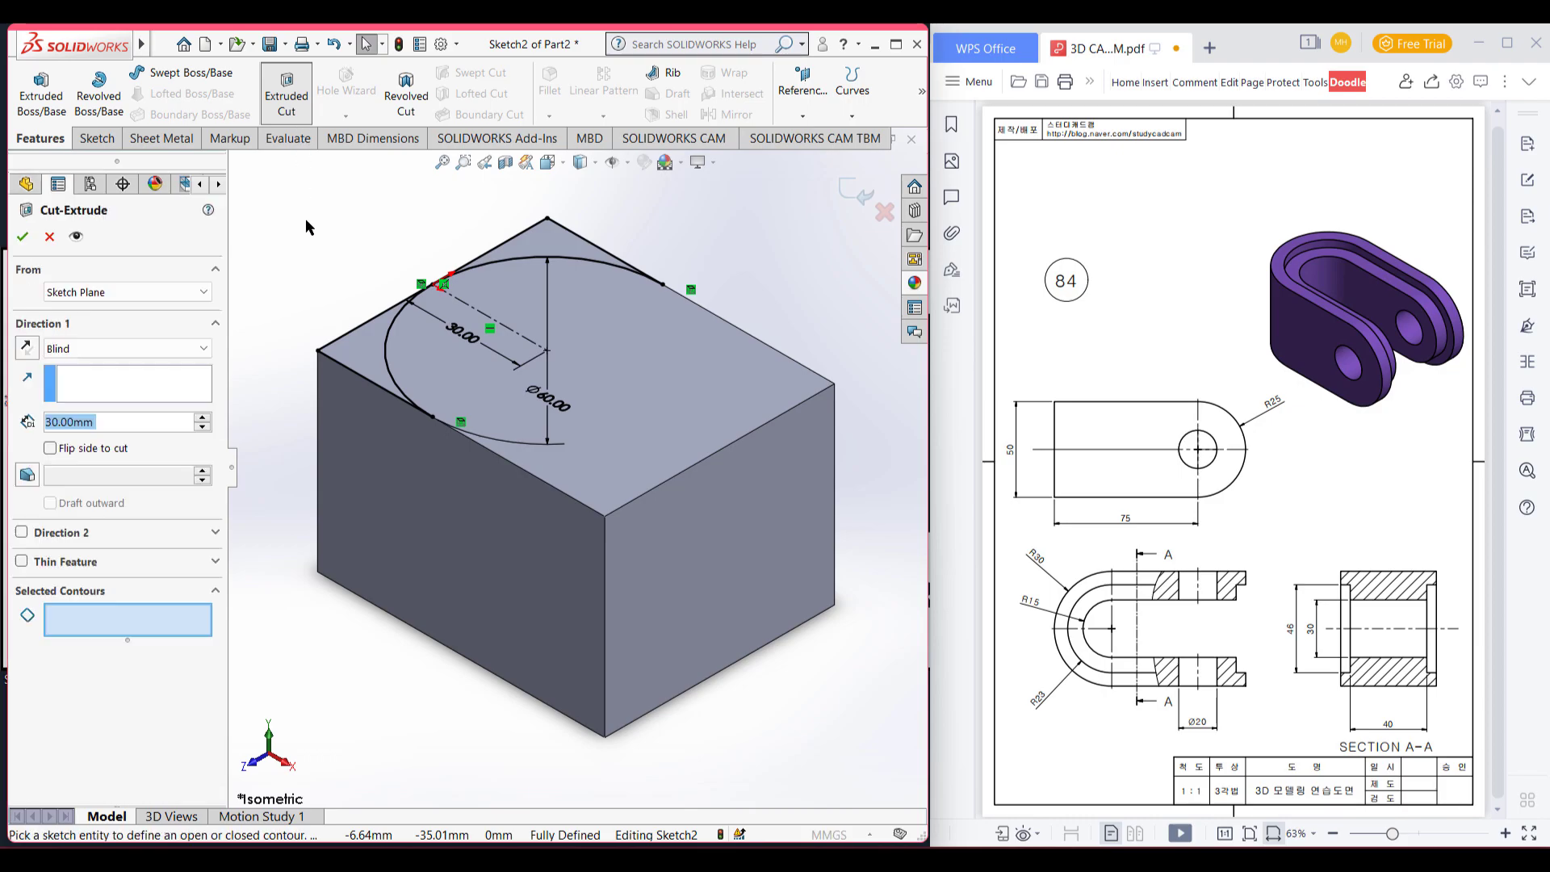
pyautogui.click(370, 336)
pyautogui.click(536, 239)
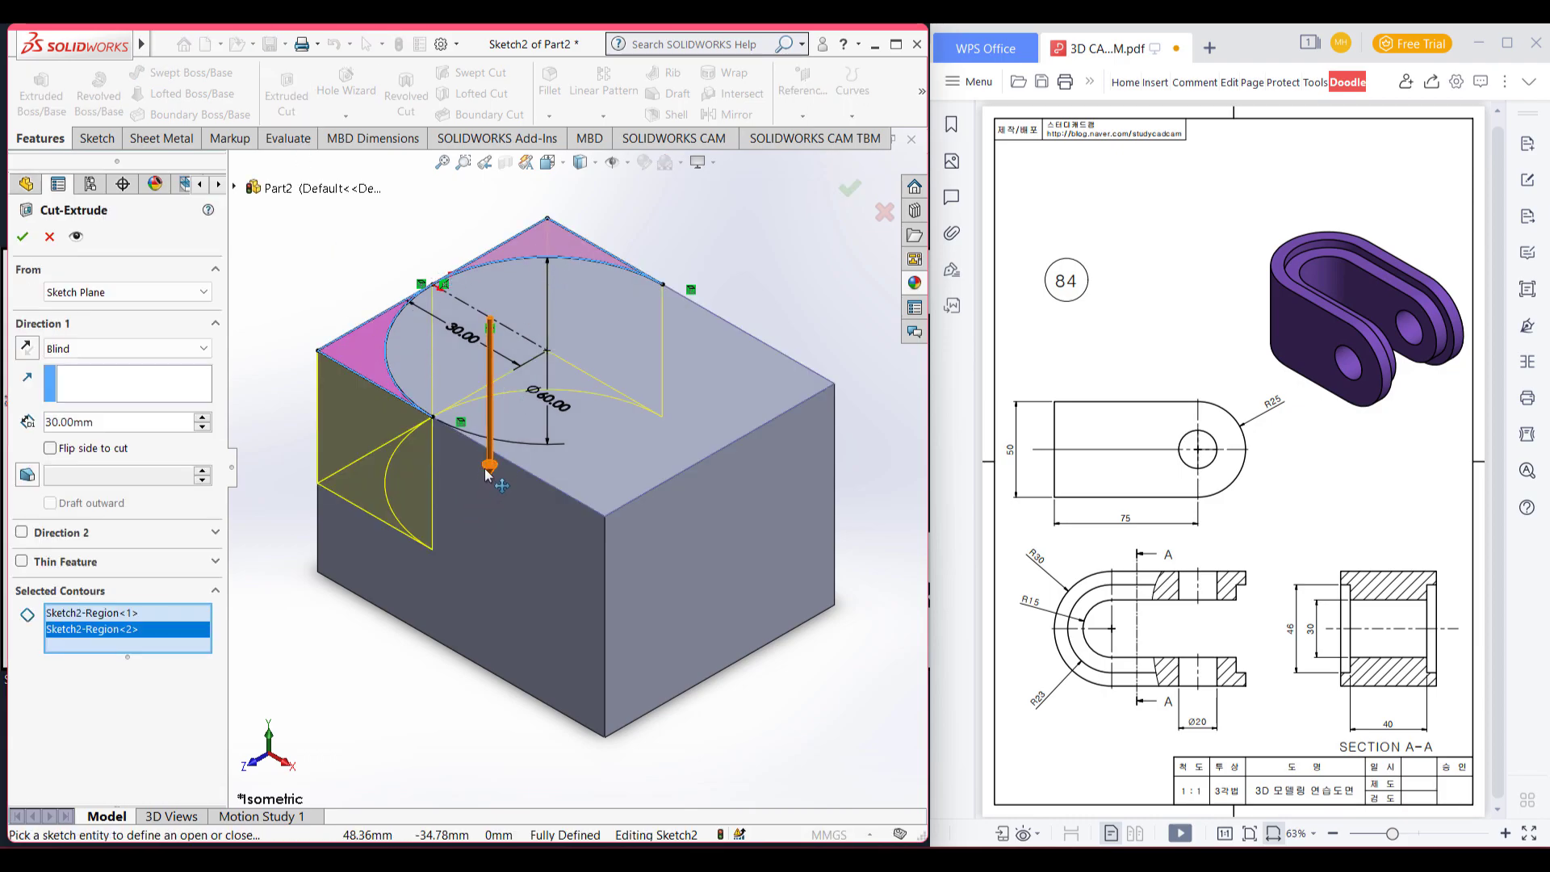
pyautogui.moveTo(487, 475); pyautogui.dragTo(489, 620)
pyautogui.click(22, 235)
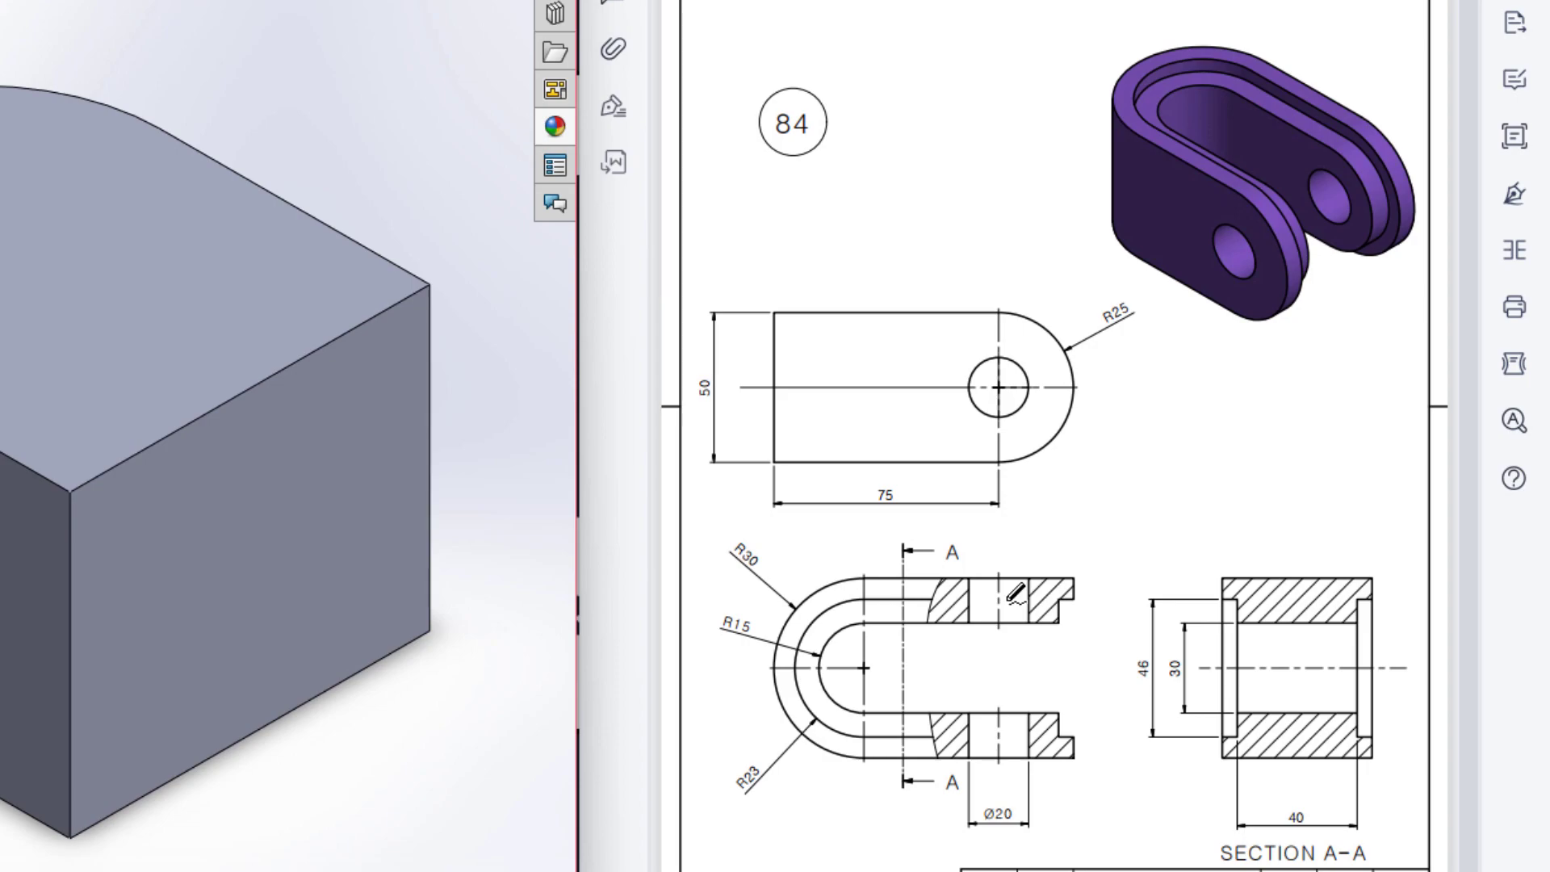
# - Trace the inner U-shaped slot and circle its R15 dimension on the PDF drawing in WPS Office
pyautogui.moveTo(979, 623)
pyautogui.mouseDown()
pyautogui.moveTo(847, 626)
pyautogui.moveTo(833, 682)
pyautogui.moveTo(896, 715)
pyautogui.moveTo(1022, 718)
pyautogui.mouseUp()
pyautogui.moveTo(772, 626)
pyautogui.mouseDown()
pyautogui.moveTo(718, 599)
pyautogui.moveTo(725, 644)
pyautogui.moveTo(759, 611)
pyautogui.mouseUp()
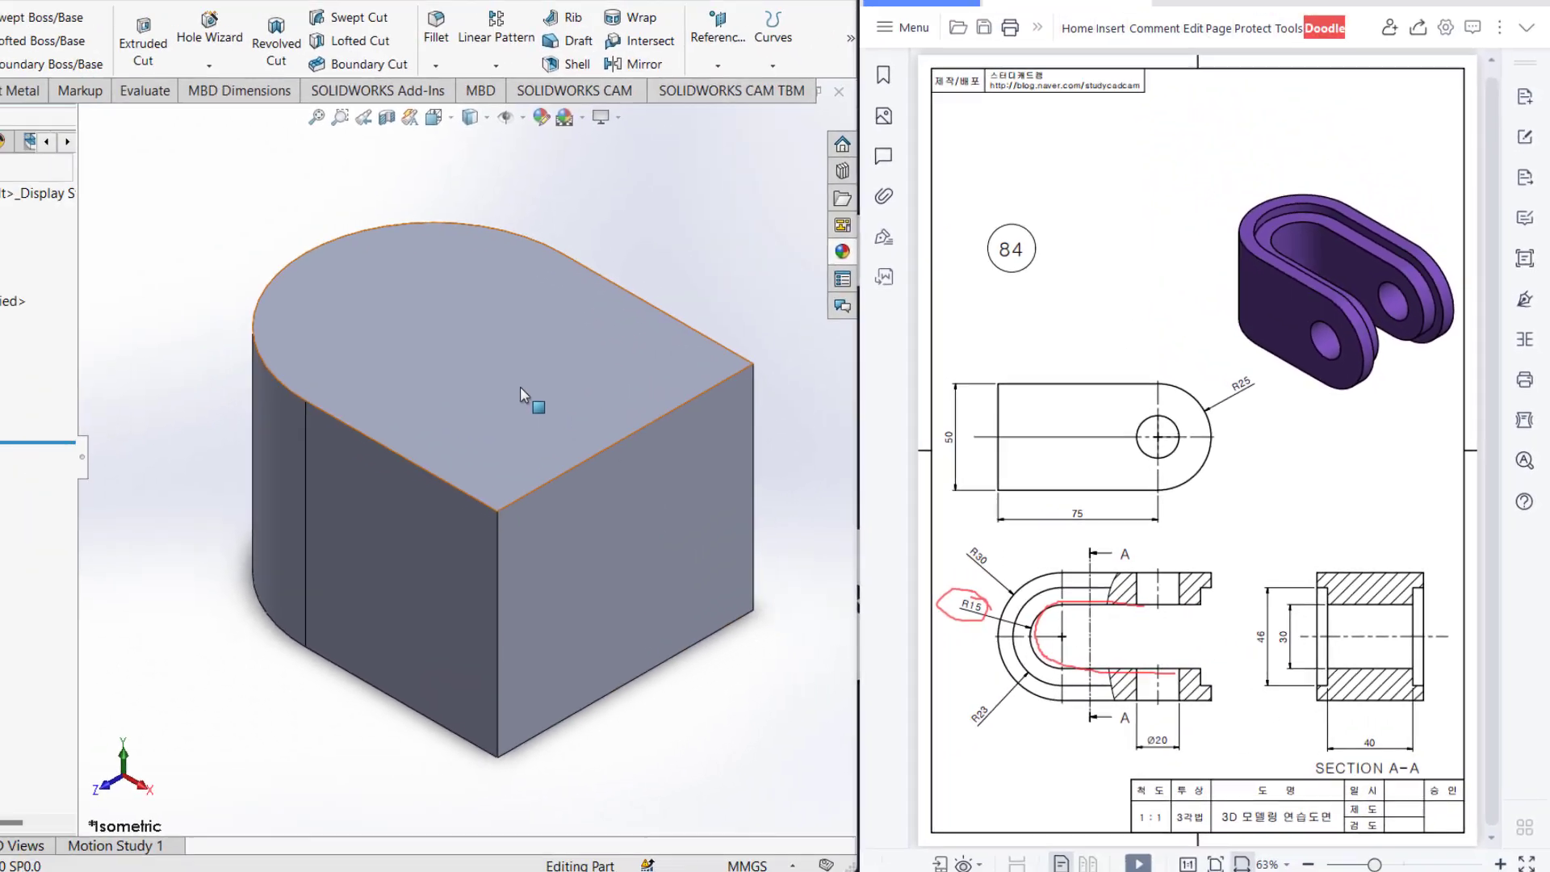
# - Start a sketch on the block's top face and draw a 30 mm diameter circle centred on the rounded end's arc centre
pyautogui.click(623, 403)
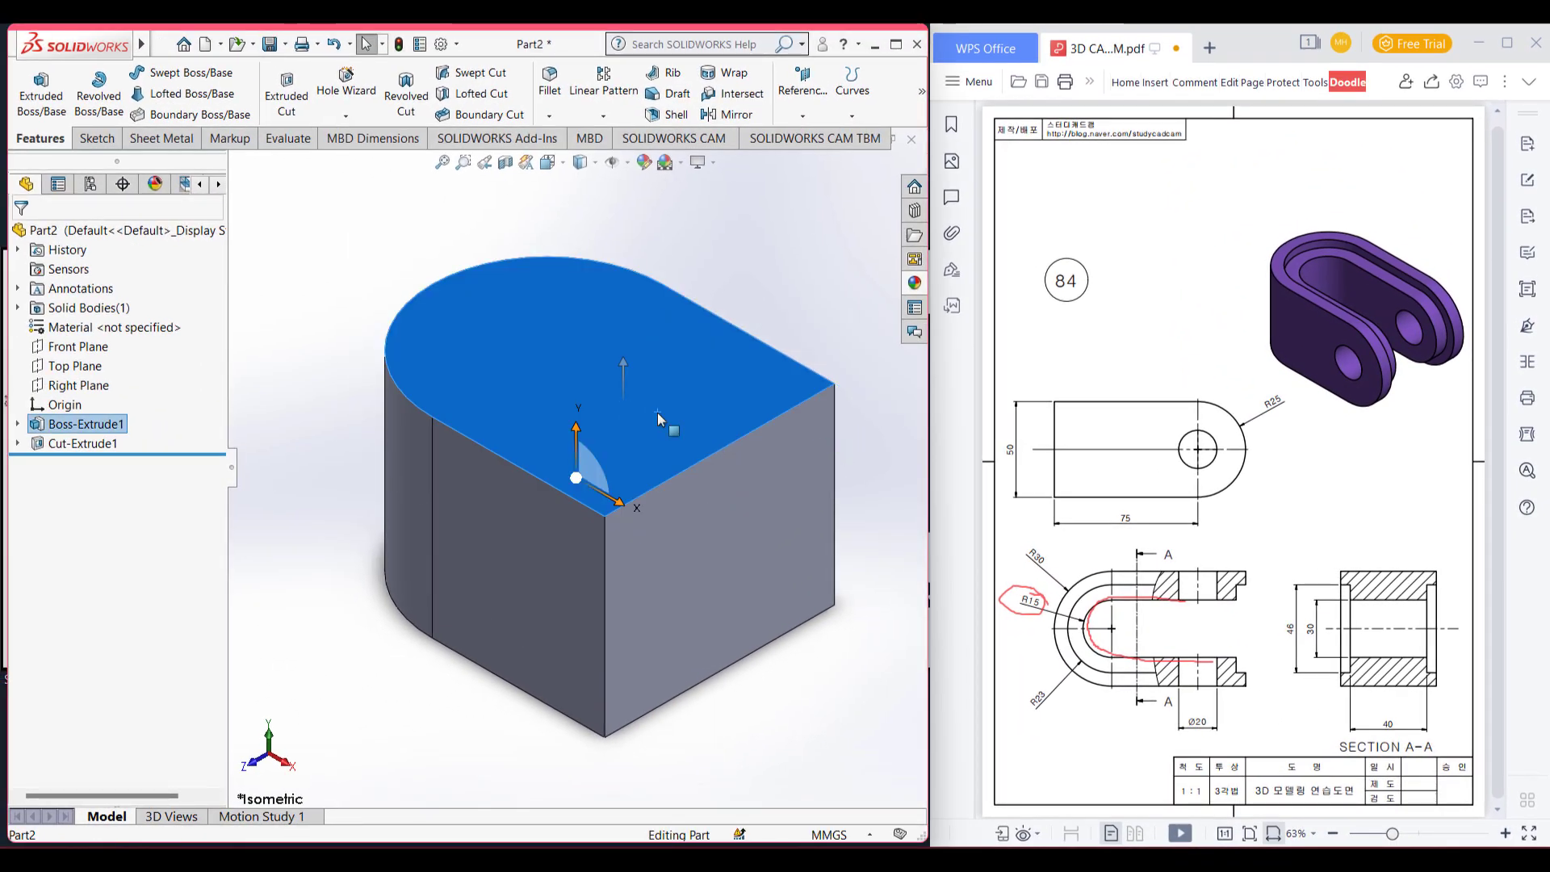
pyautogui.rightClick(657, 411)
pyautogui.click(697, 391)
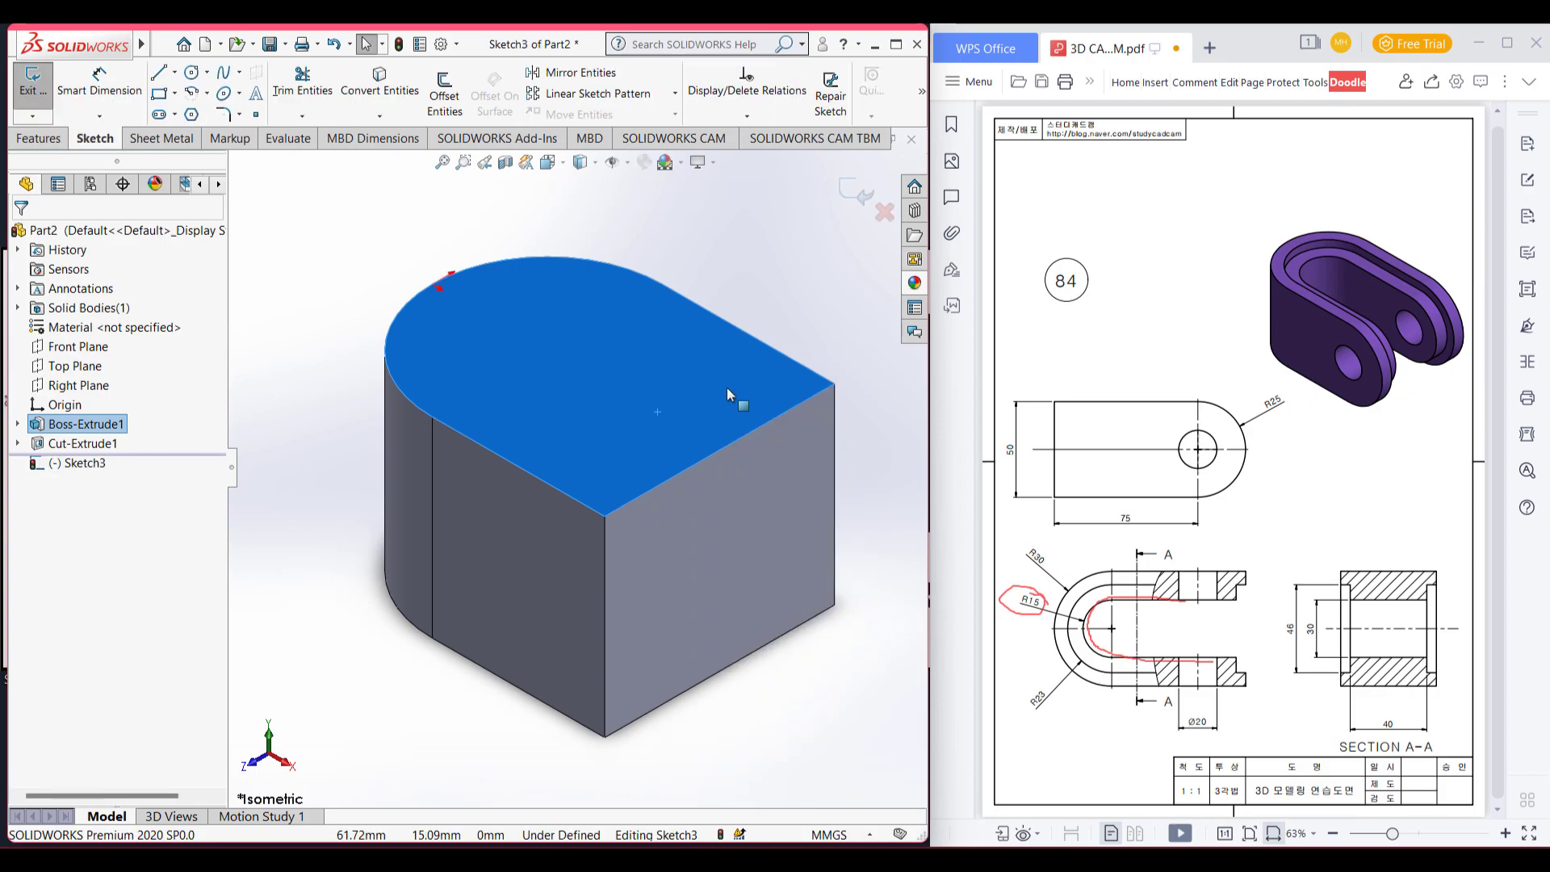
pyautogui.hotkey('ctrl', '8')
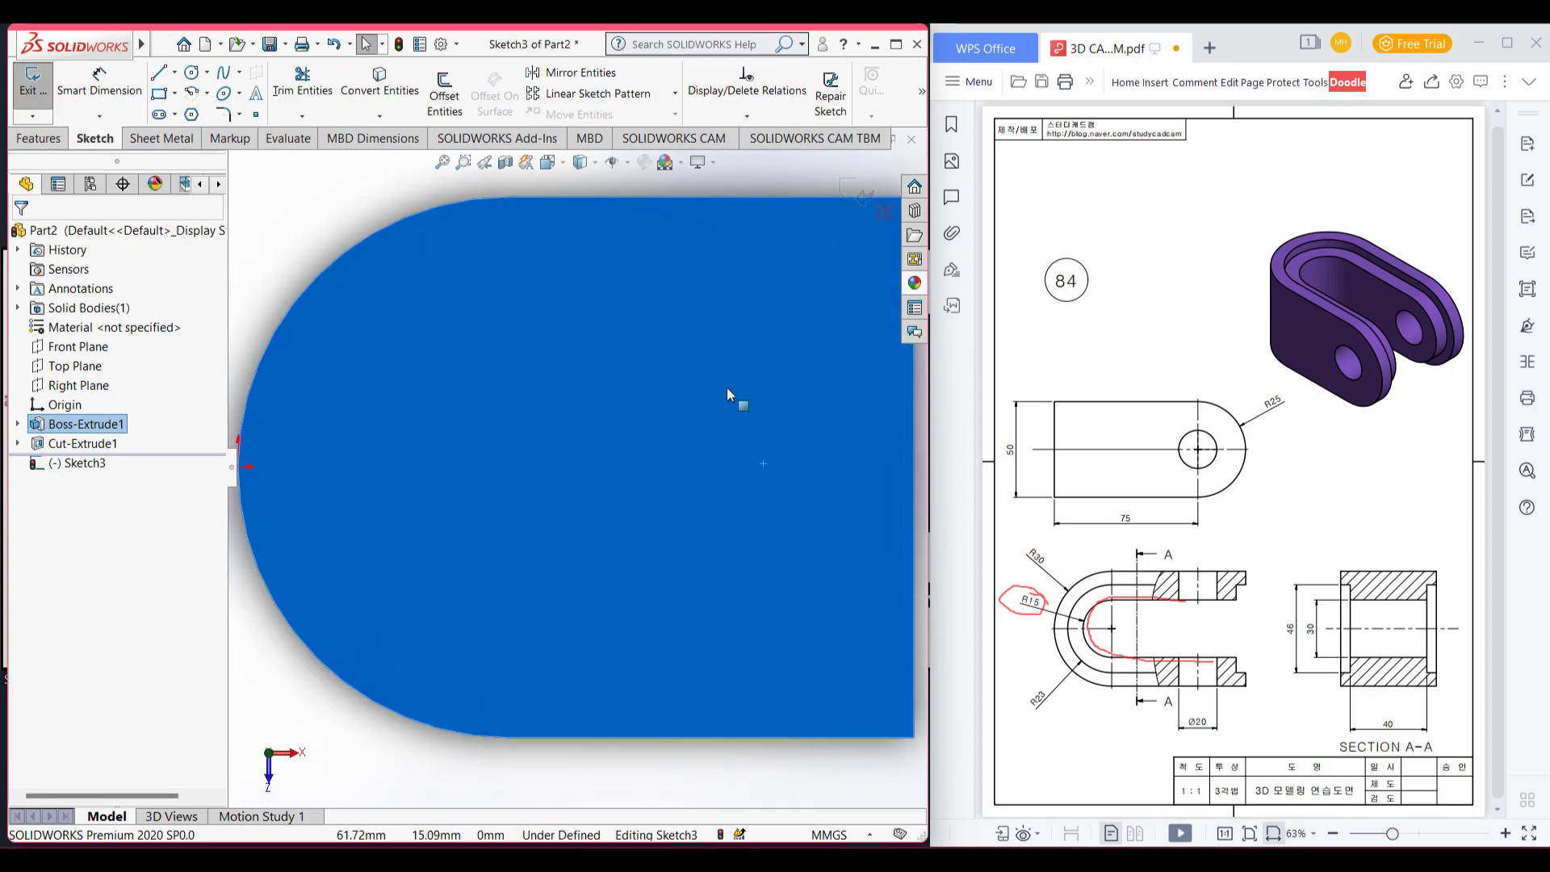
pyautogui.click(192, 72)
pyautogui.scroll(1, 524, 460)
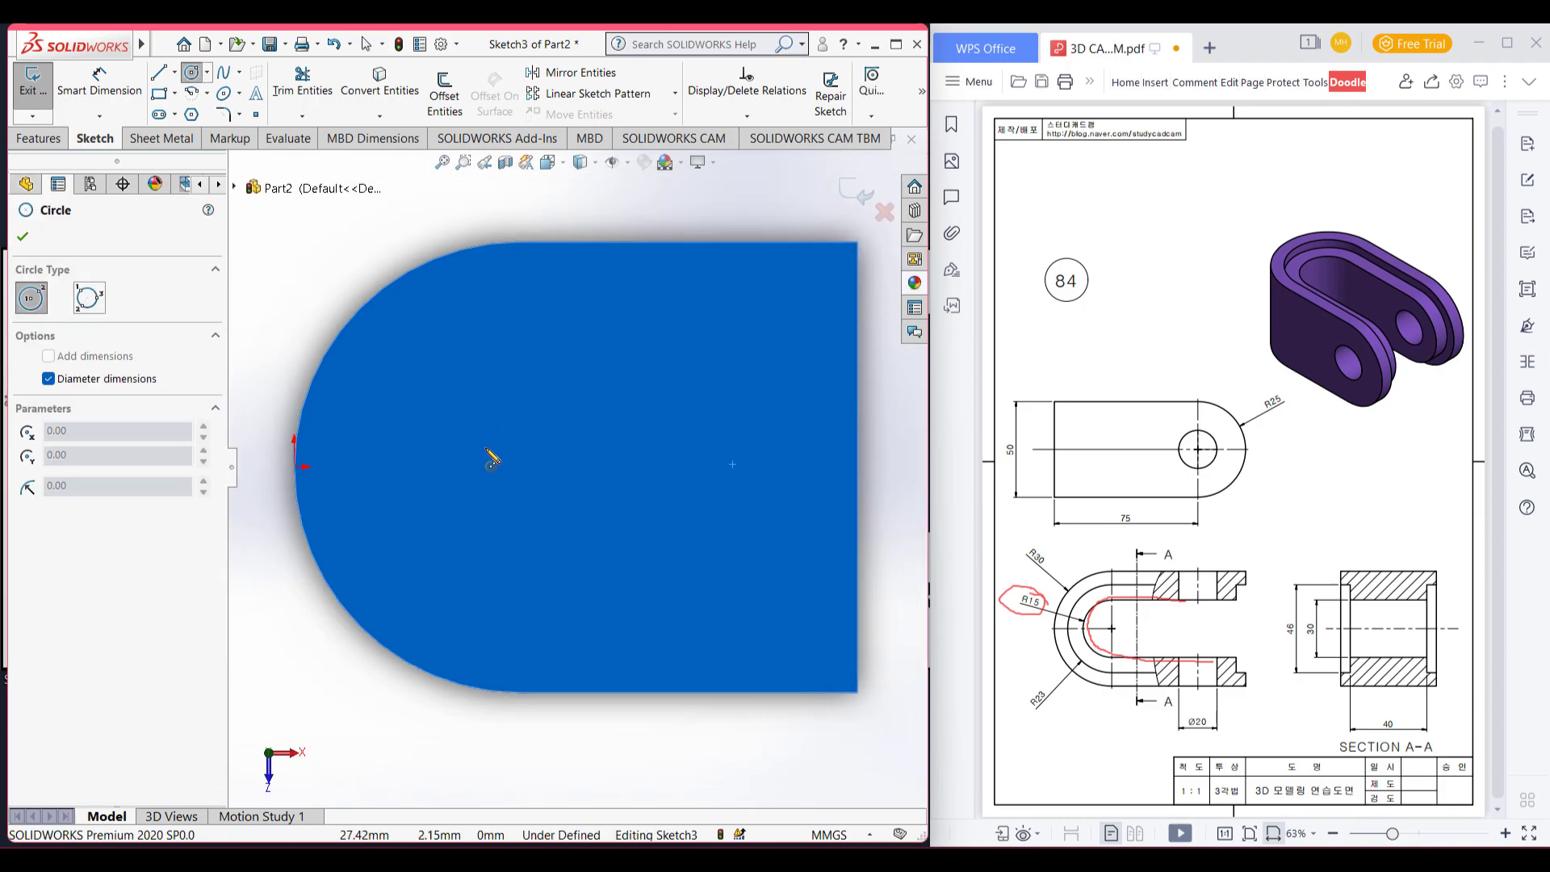
pyautogui.click(519, 467)
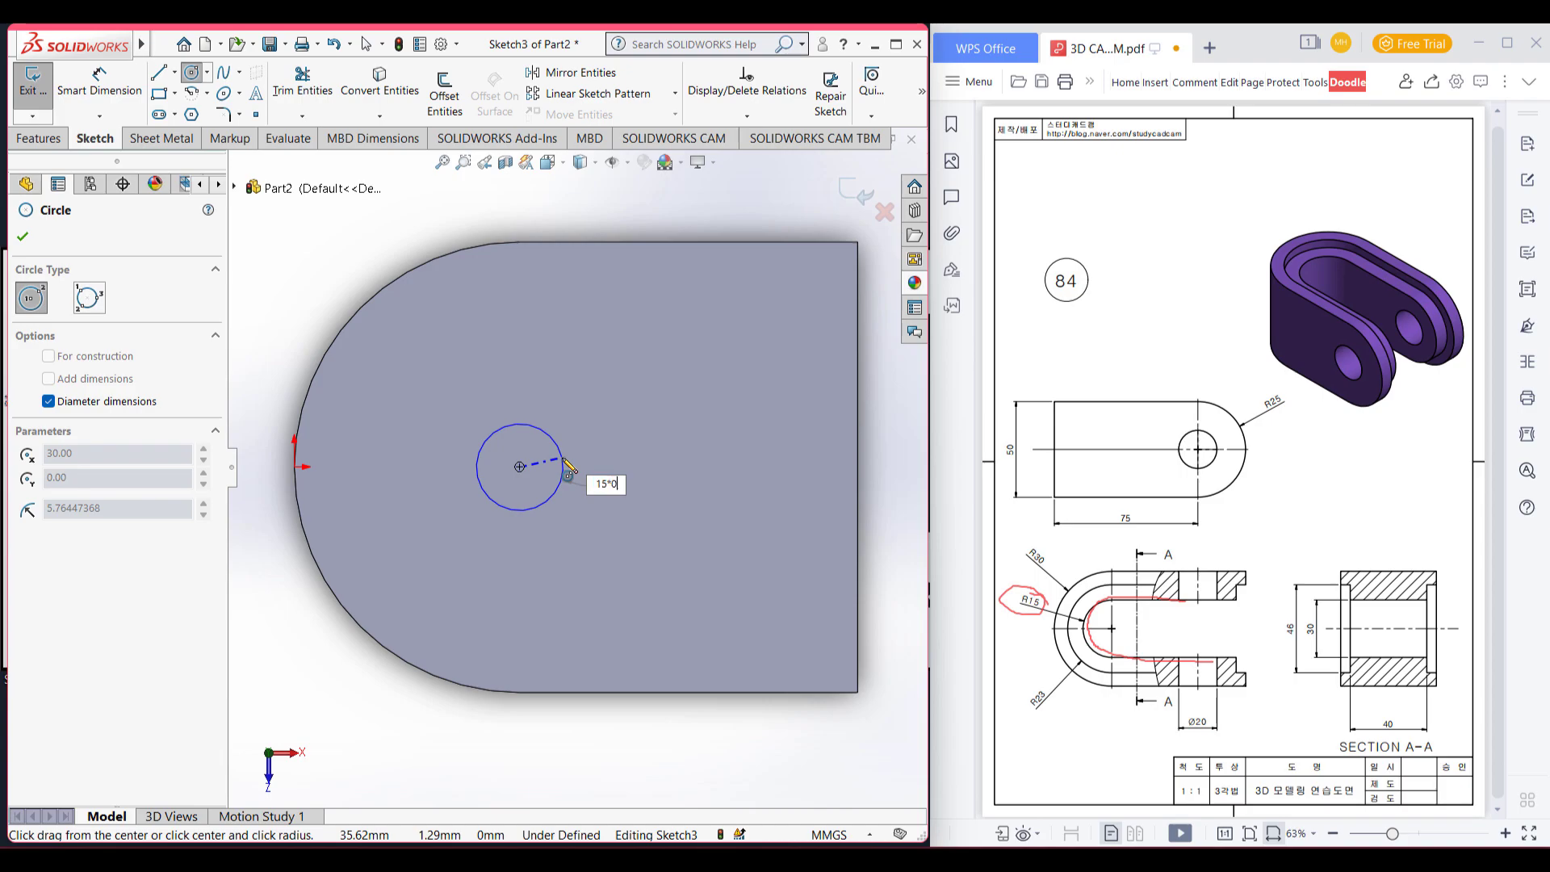
pyautogui.write('15*2')
pyautogui.press('Return')
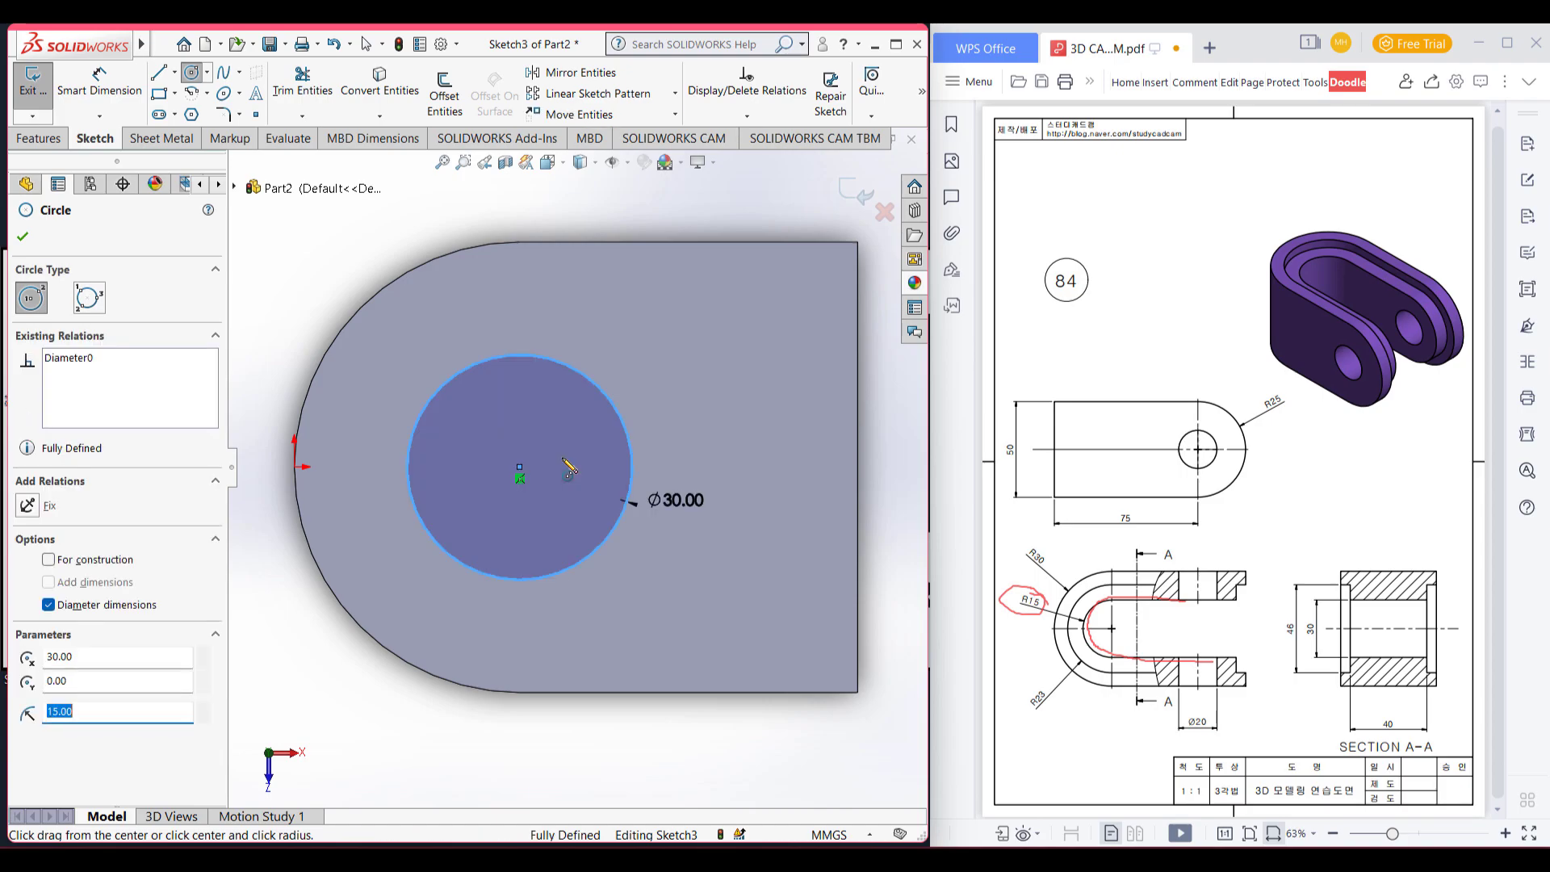
# - Connect the circle's two tangent points to the block's flat end with three lines and trim the inner half of the circle
pyautogui.press('l')
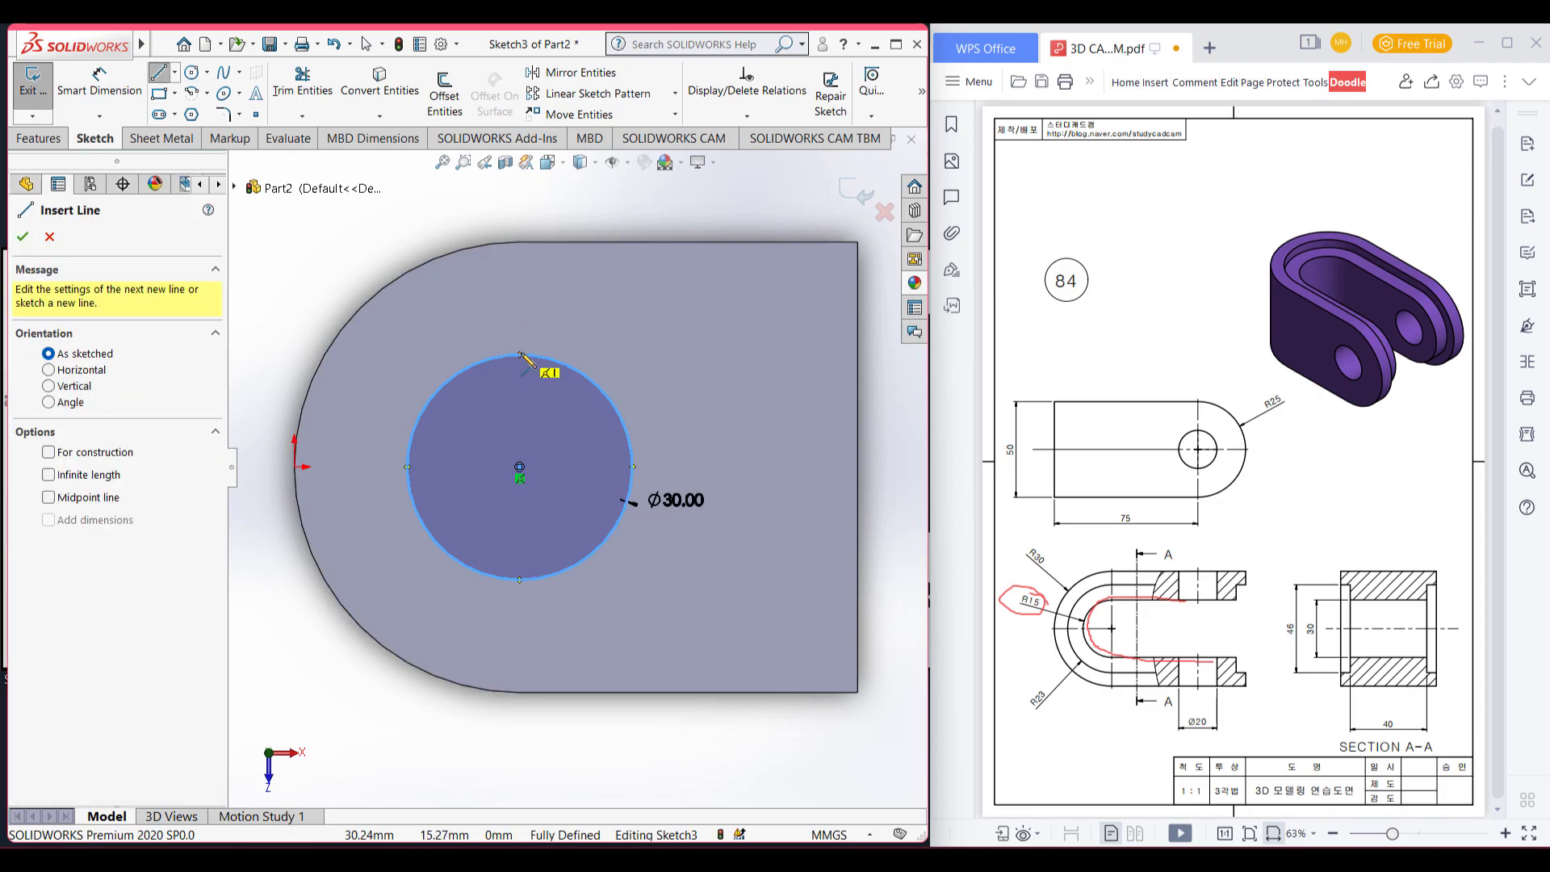
pyautogui.click(519, 353)
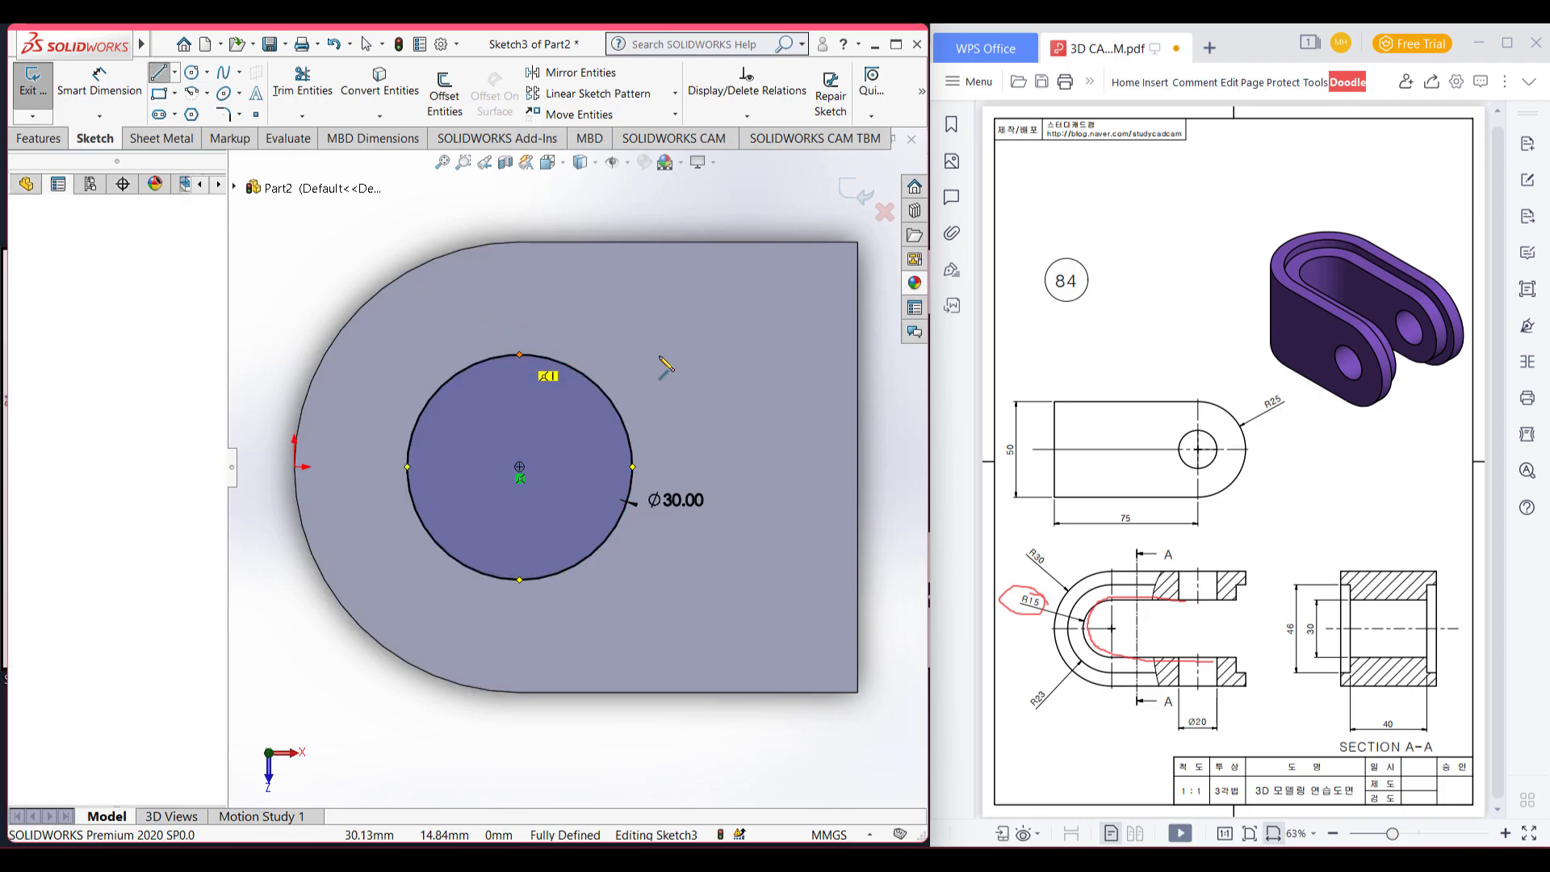
pyautogui.click(857, 354)
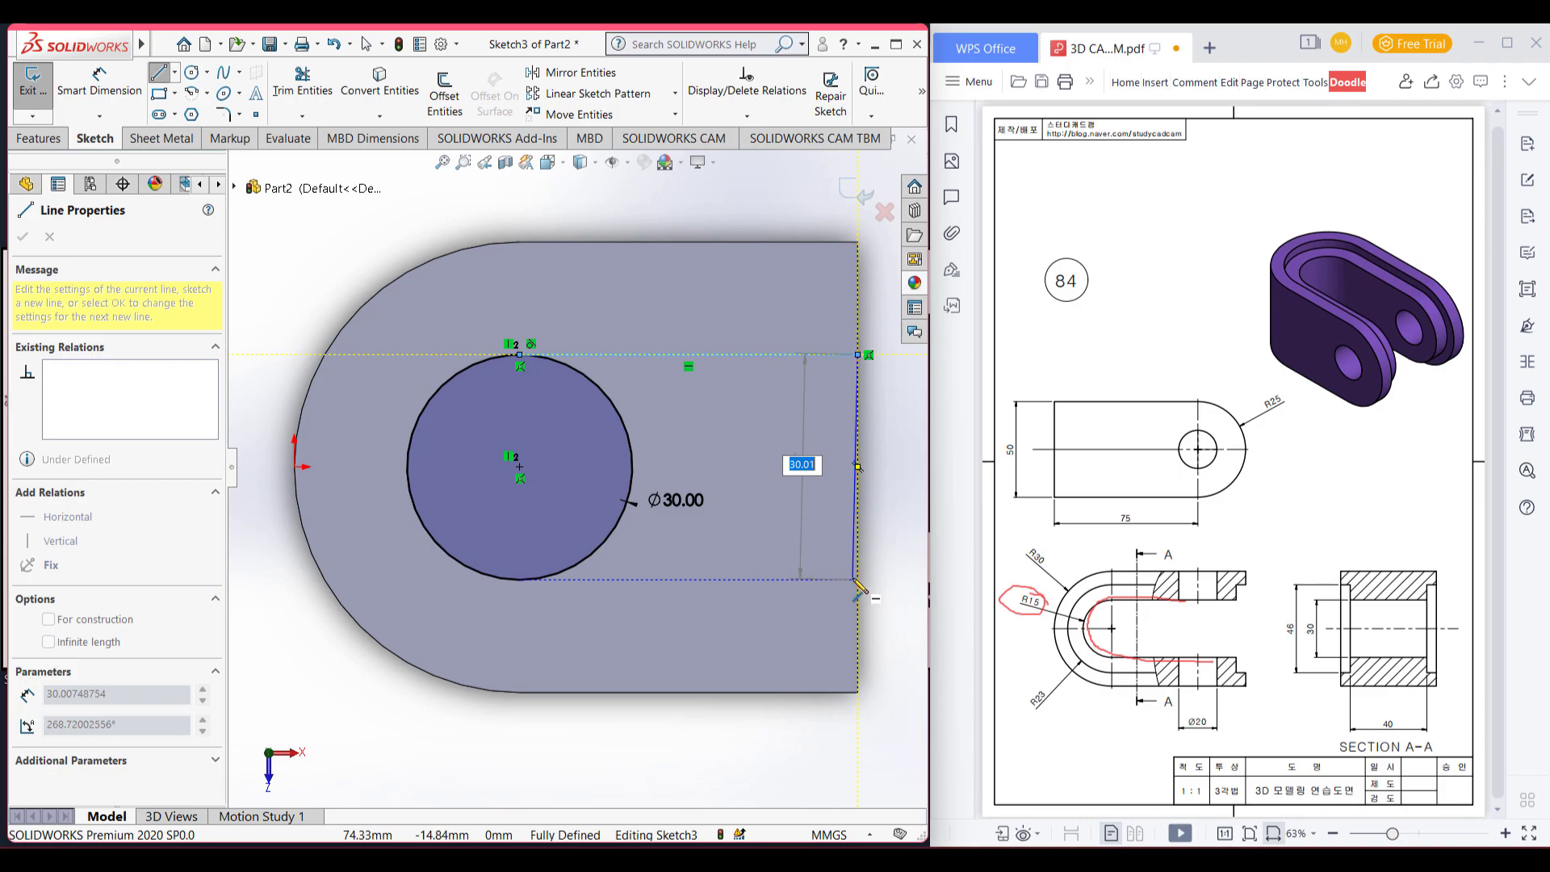
pyautogui.click(857, 579)
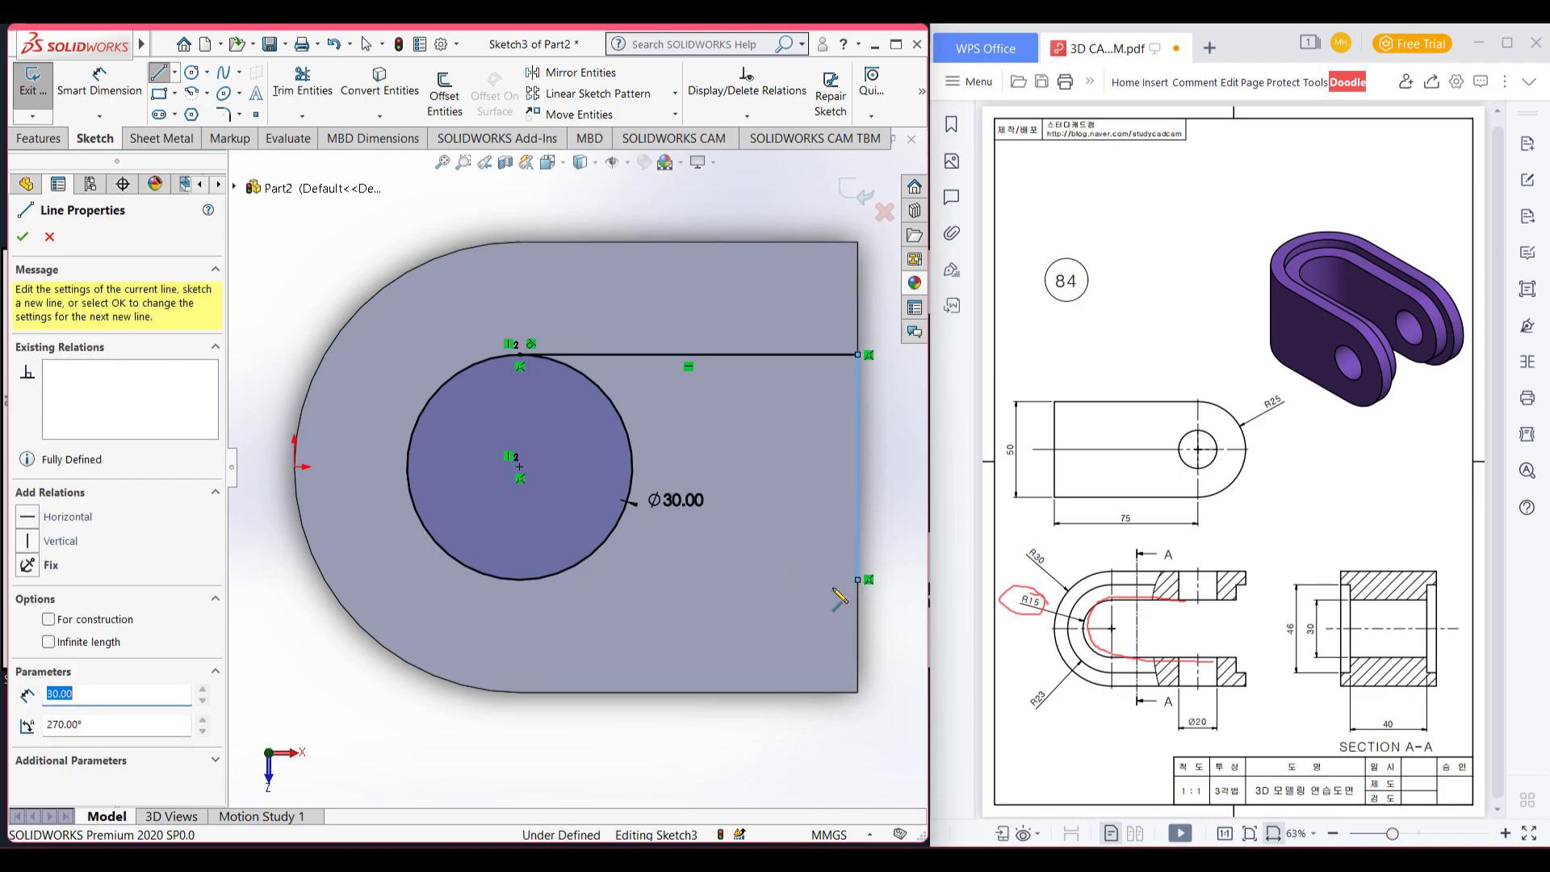
pyautogui.click(520, 579)
pyautogui.moveTo(566, 640); pyautogui.dragTo(525, 709, button='right')
pyautogui.moveTo(654, 514)
pyautogui.mouseDown()
pyautogui.moveTo(607, 517)
pyautogui.moveTo(692, 486)
pyautogui.mouseUp()
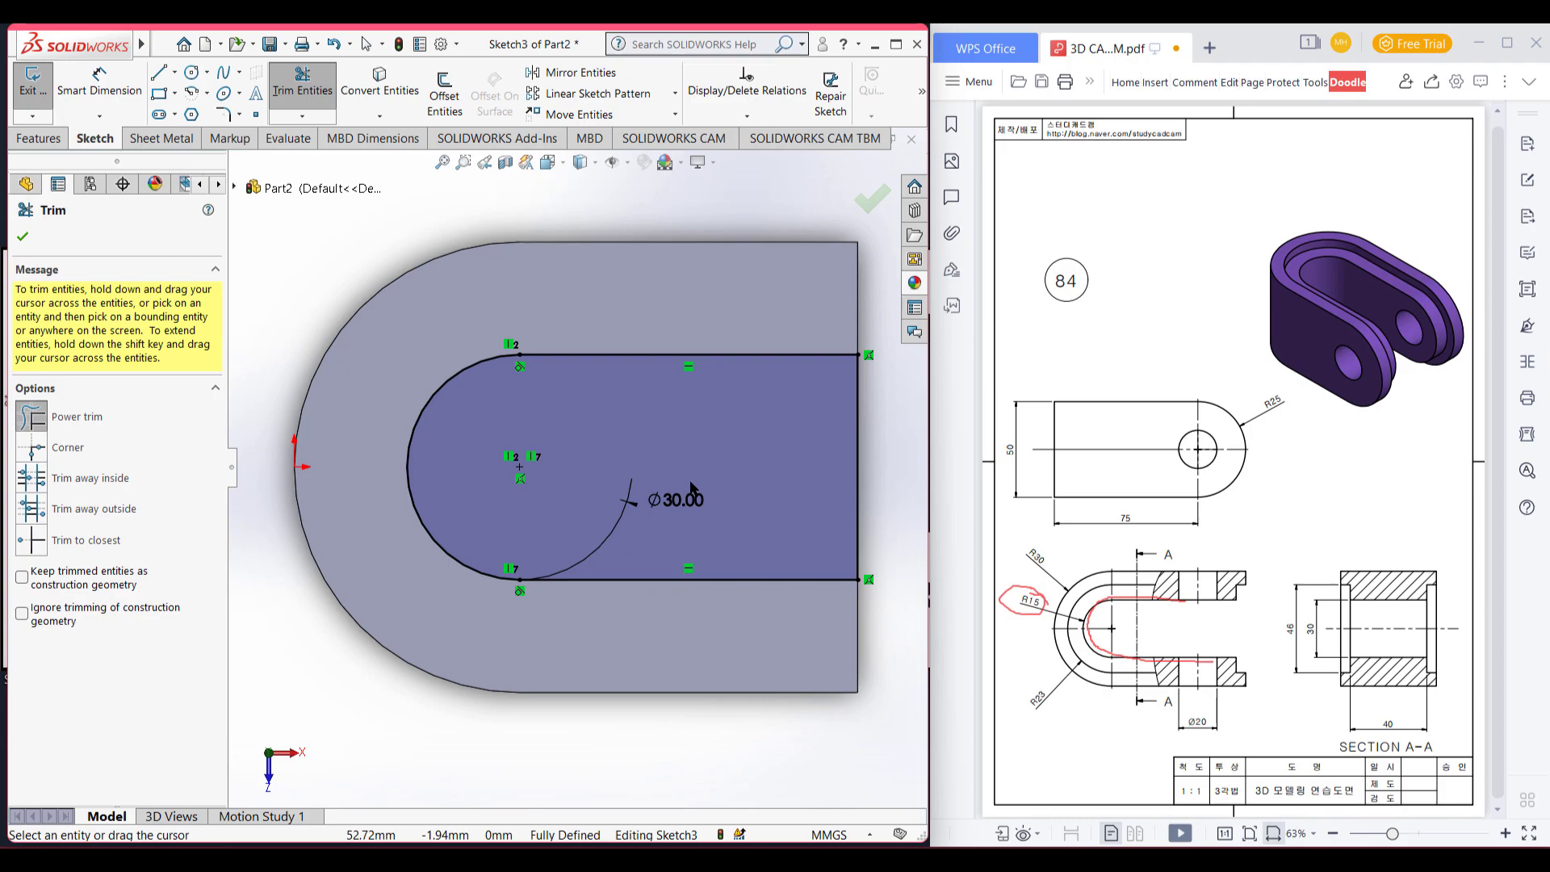
# - Cut-extrude the U-shaped slot profile 65 mm blind through the block
pyautogui.hotkey('ctrl', '7')
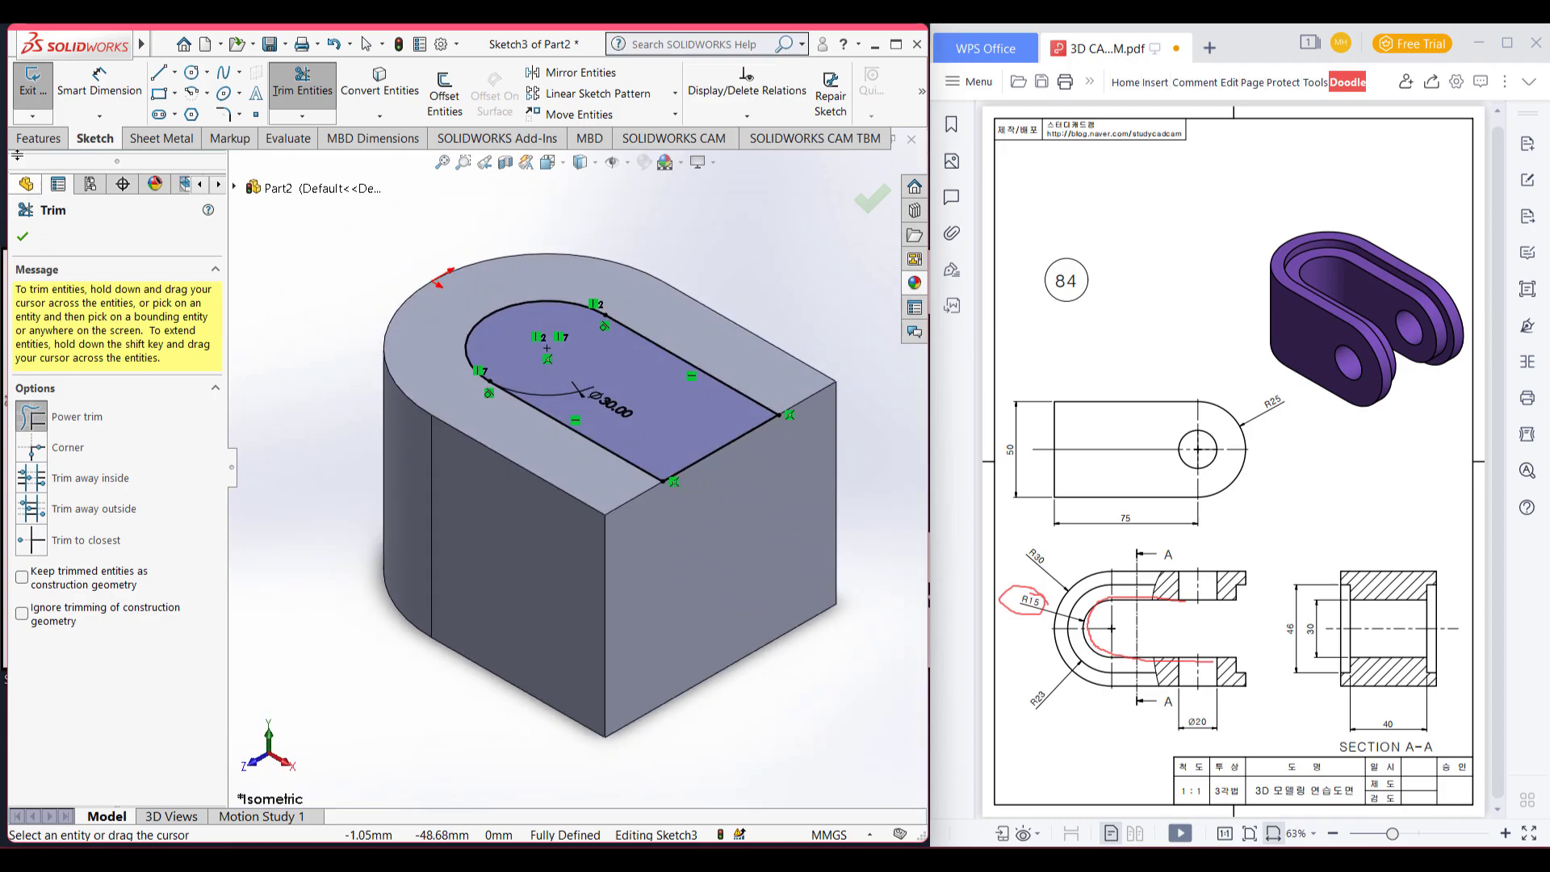
pyautogui.click(34, 141)
pyautogui.click(287, 93)
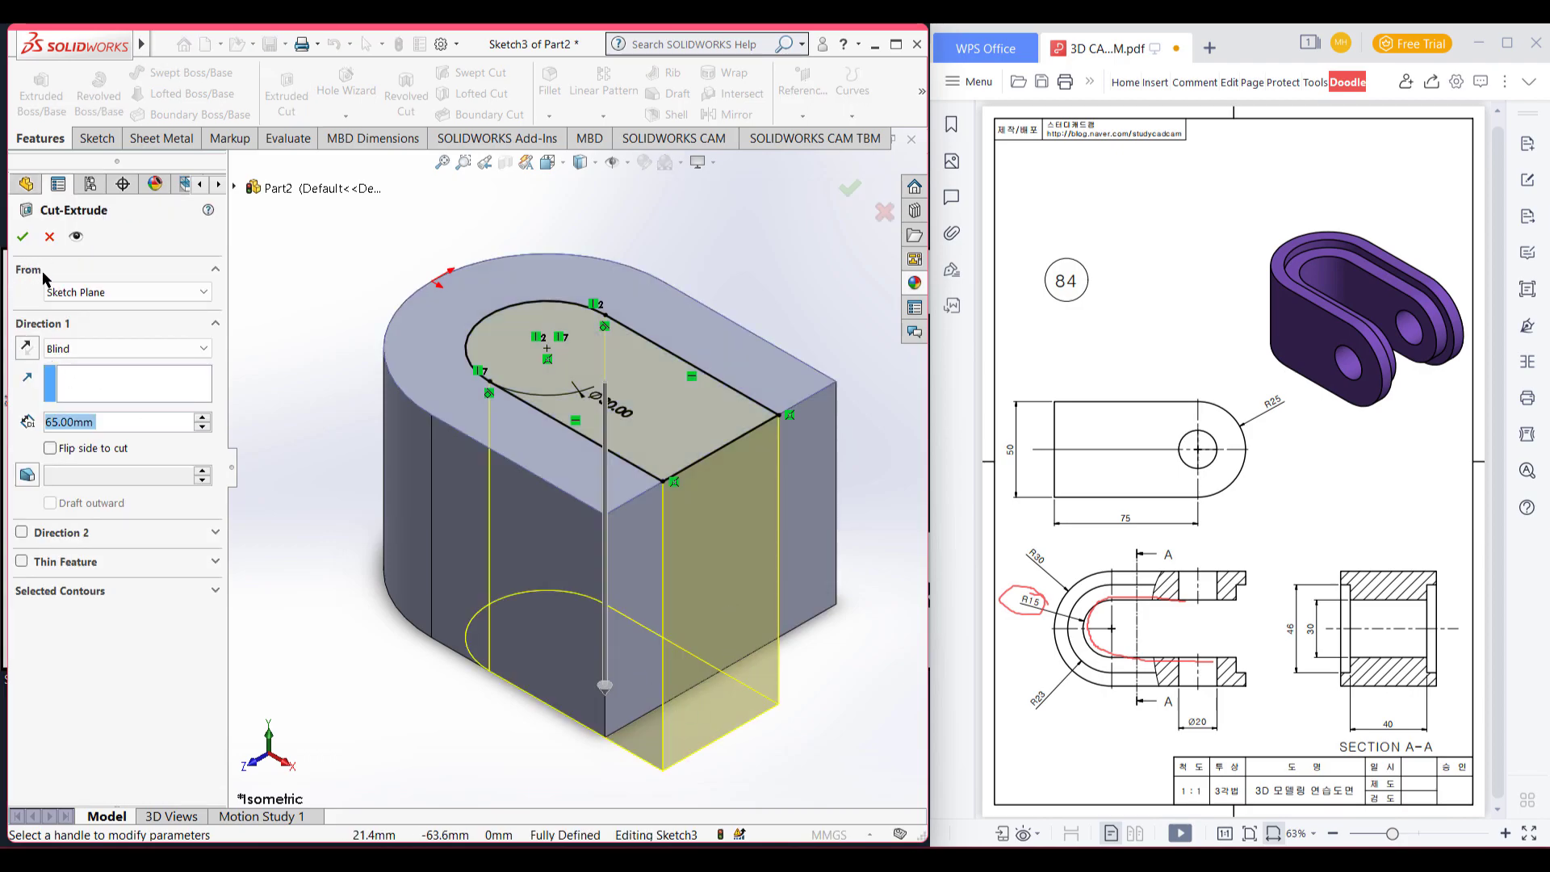
pyautogui.click(22, 235)
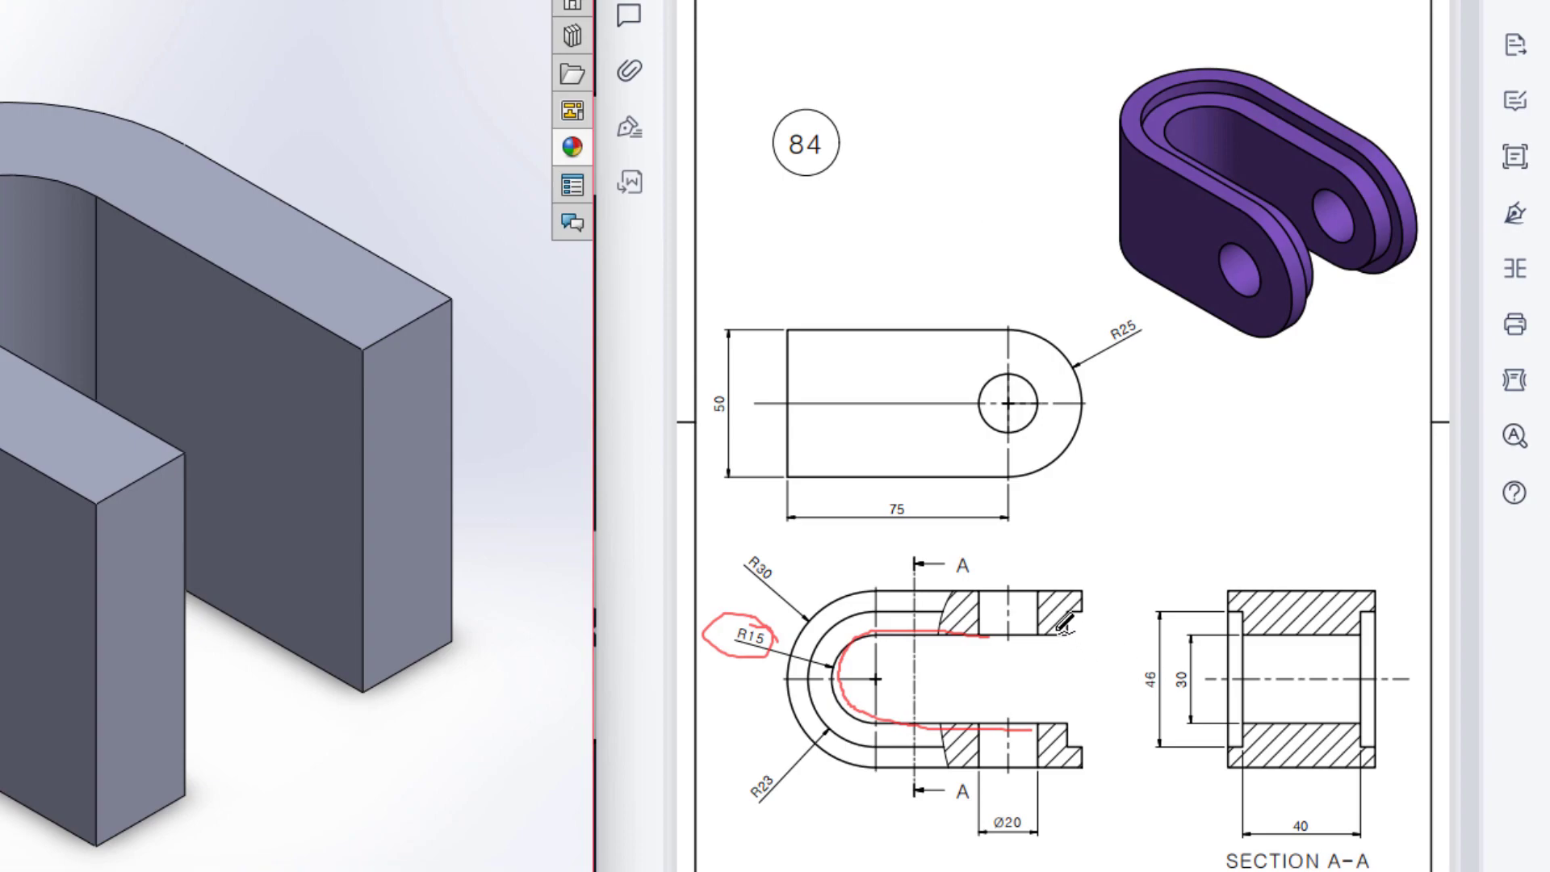
# - Switch to the PDF drawing in WPS Office and undo the red markups around the slot and its R15 dimension
pyautogui.moveTo(1054, 630); pyautogui.dragTo(1143, 614)
pyautogui.hotkey('ctrl', 'z')
pyautogui.hotkey('ctrl', 'z')
pyautogui.hotkey('ctrl', 'z')
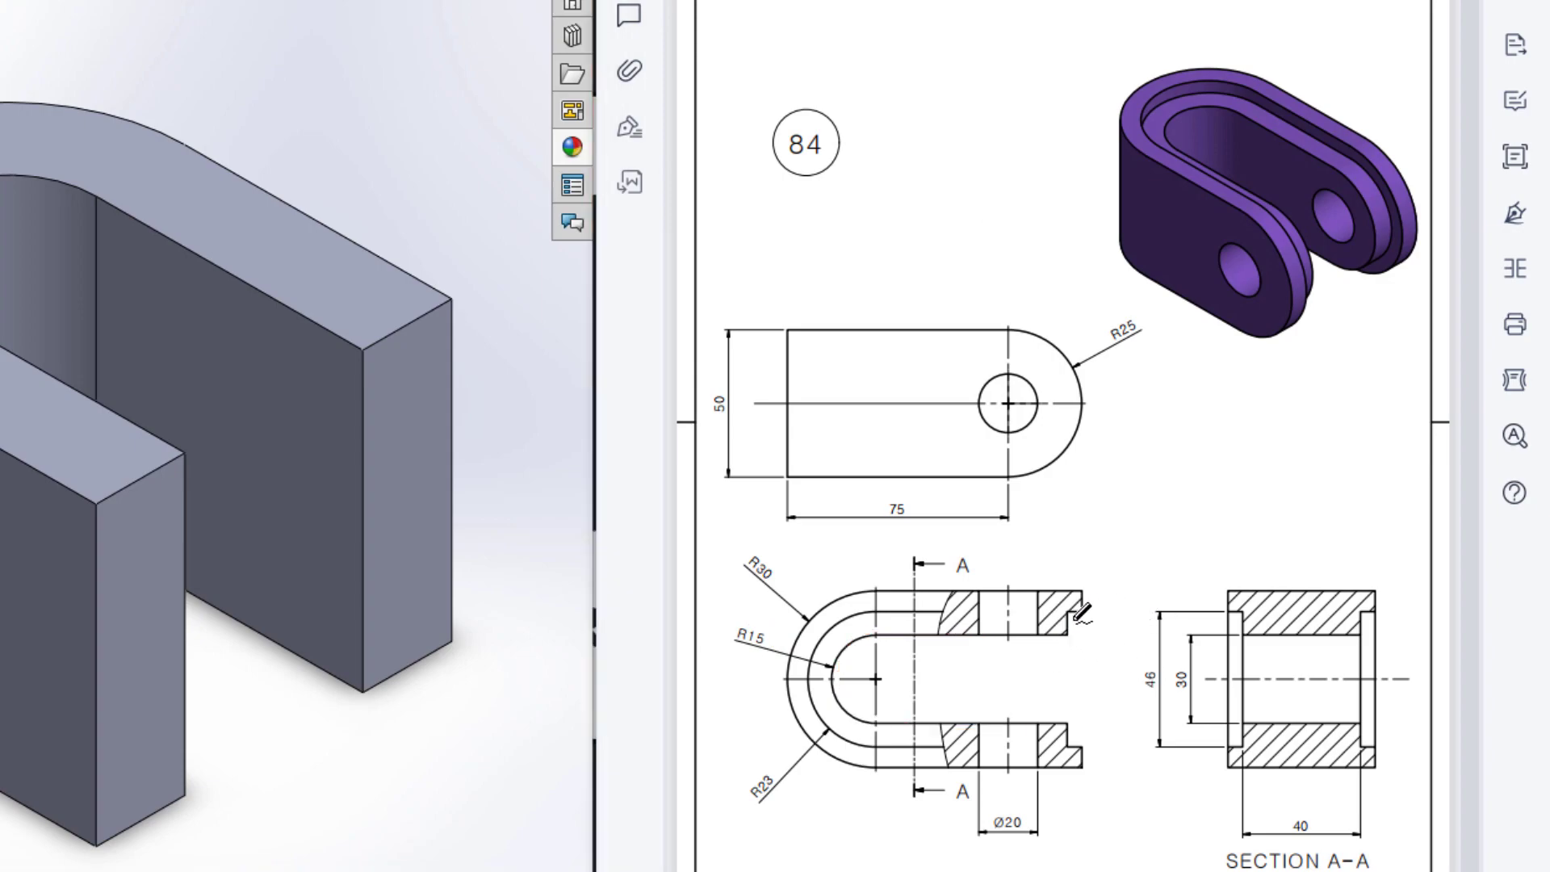
# - Trace the middle U-shaped outline on the PDF drawing and circle its R23 radius, the 40 section width and the 50 height
pyautogui.moveTo(914, 612)
pyautogui.mouseDown()
pyautogui.moveTo(831, 615)
pyautogui.moveTo(804, 676)
pyautogui.moveTo(812, 707)
pyautogui.moveTo(881, 750)
pyautogui.moveTo(986, 763)
pyautogui.mouseUp()
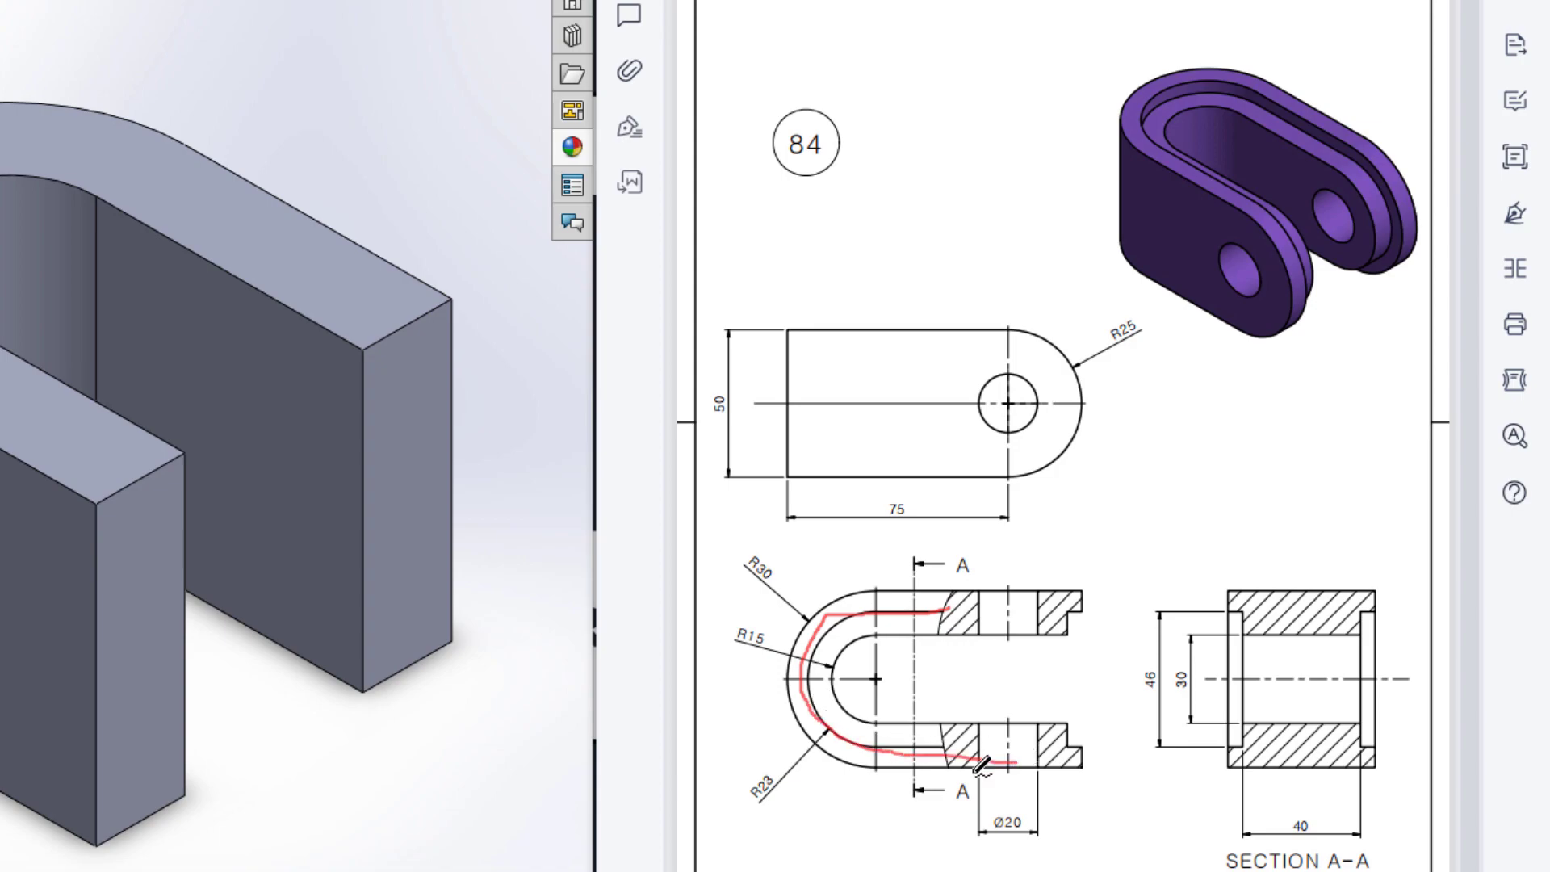
pyautogui.moveTo(799, 755)
pyautogui.mouseDown()
pyautogui.moveTo(730, 769)
pyautogui.moveTo(789, 813)
pyautogui.moveTo(771, 736)
pyautogui.mouseUp()
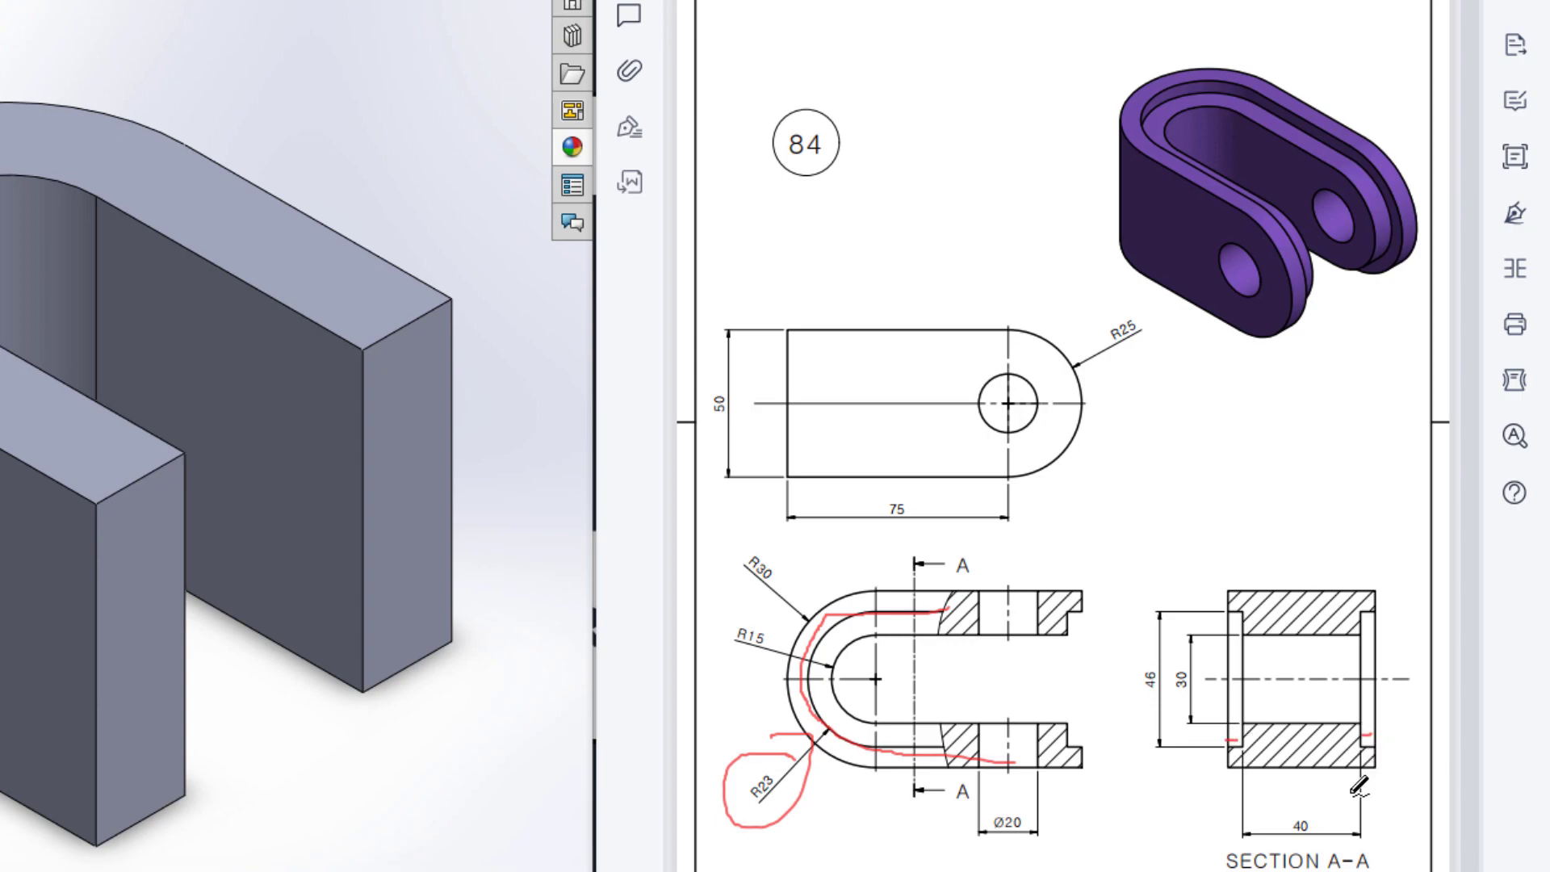
pyautogui.moveTo(1315, 799)
pyautogui.mouseDown()
pyautogui.moveTo(1277, 834)
pyautogui.moveTo(1318, 798)
pyautogui.mouseUp()
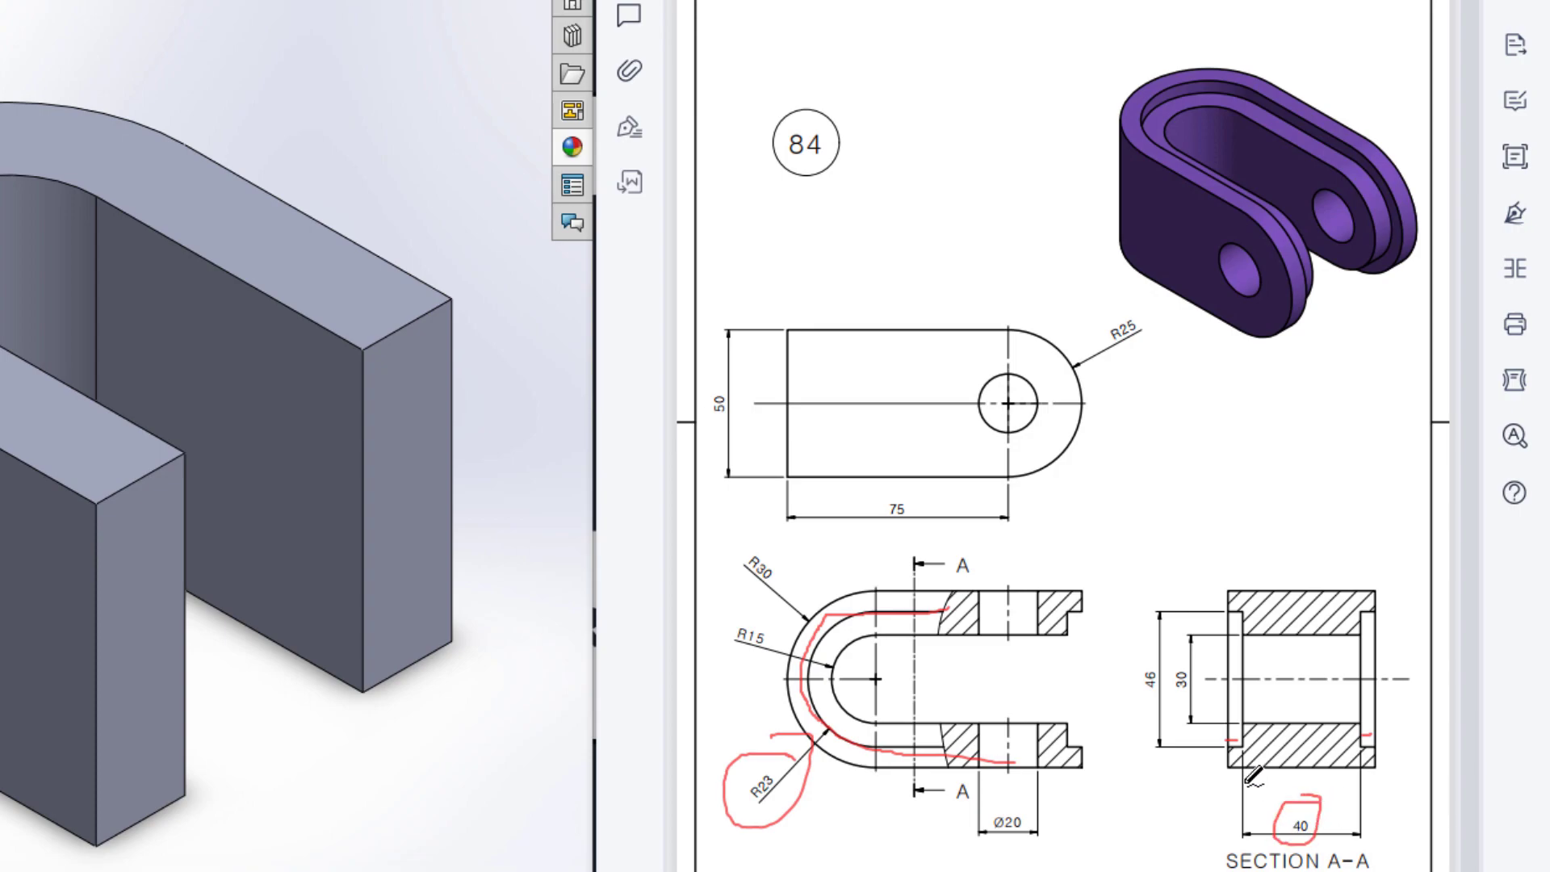
pyautogui.moveTo(716, 373); pyautogui.dragTo(743, 381)
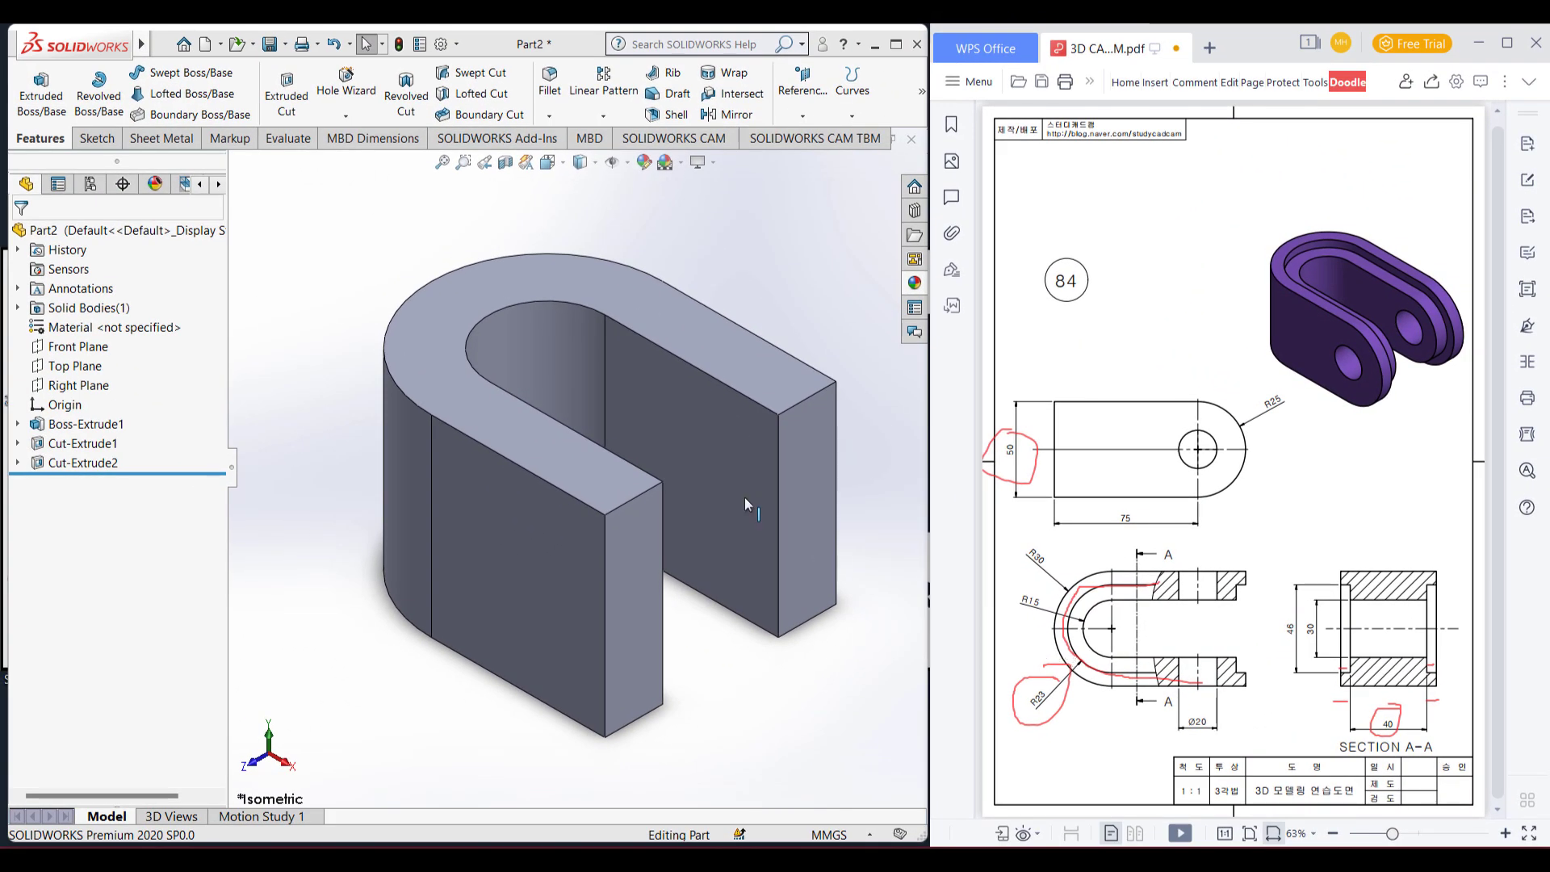
# - In SOLIDWORKS, sketch a 46 mm diameter circle on the U-shaped top face, centred on the rounded end's arc centre
pyautogui.click(568, 461)
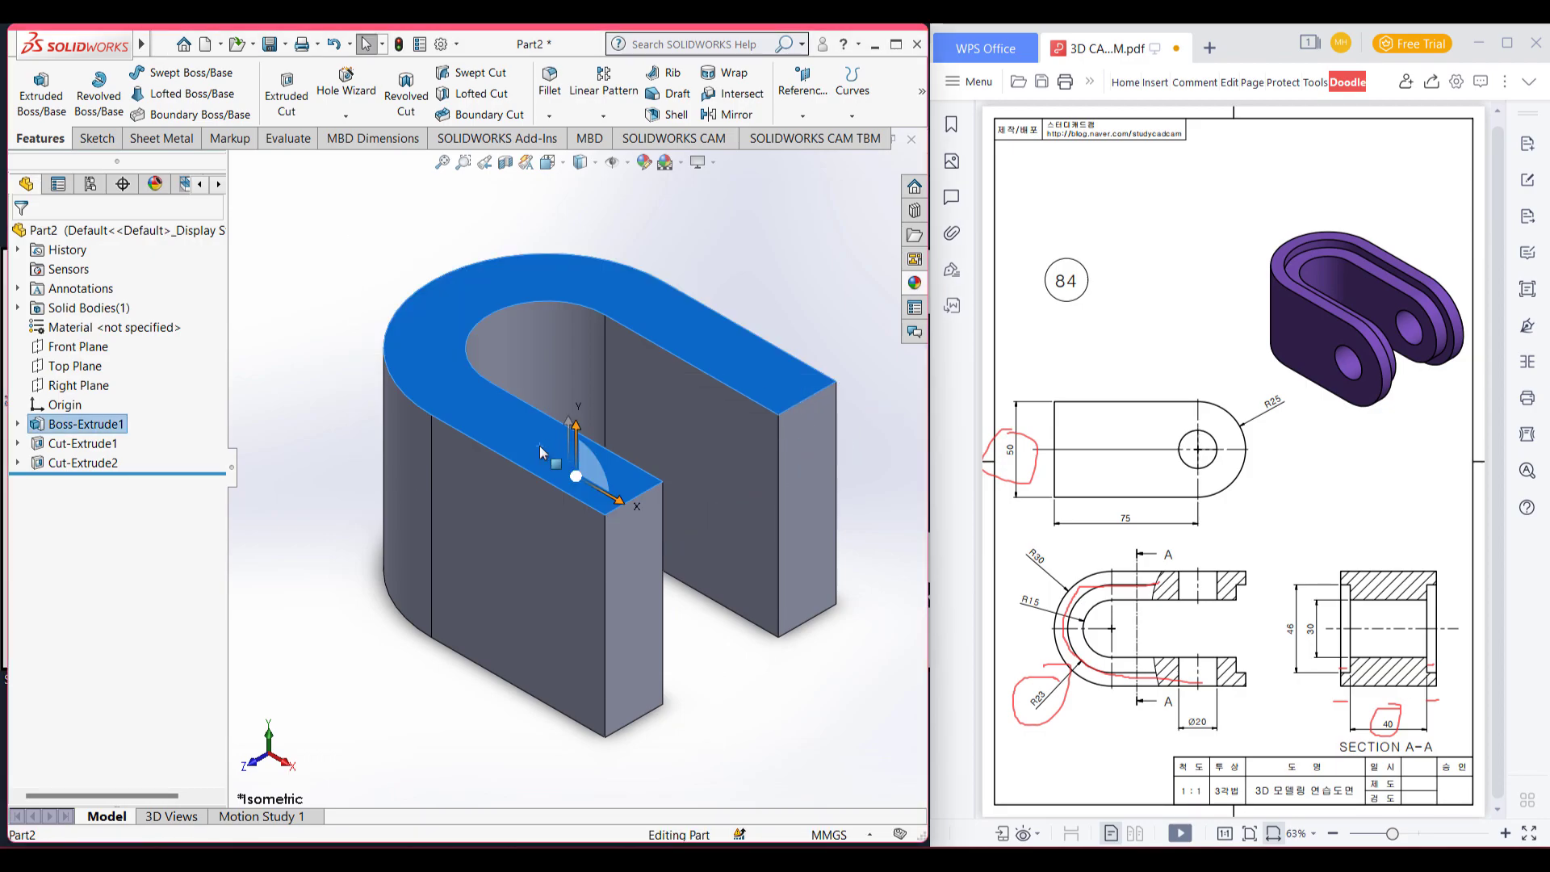
pyautogui.rightClick(557, 440)
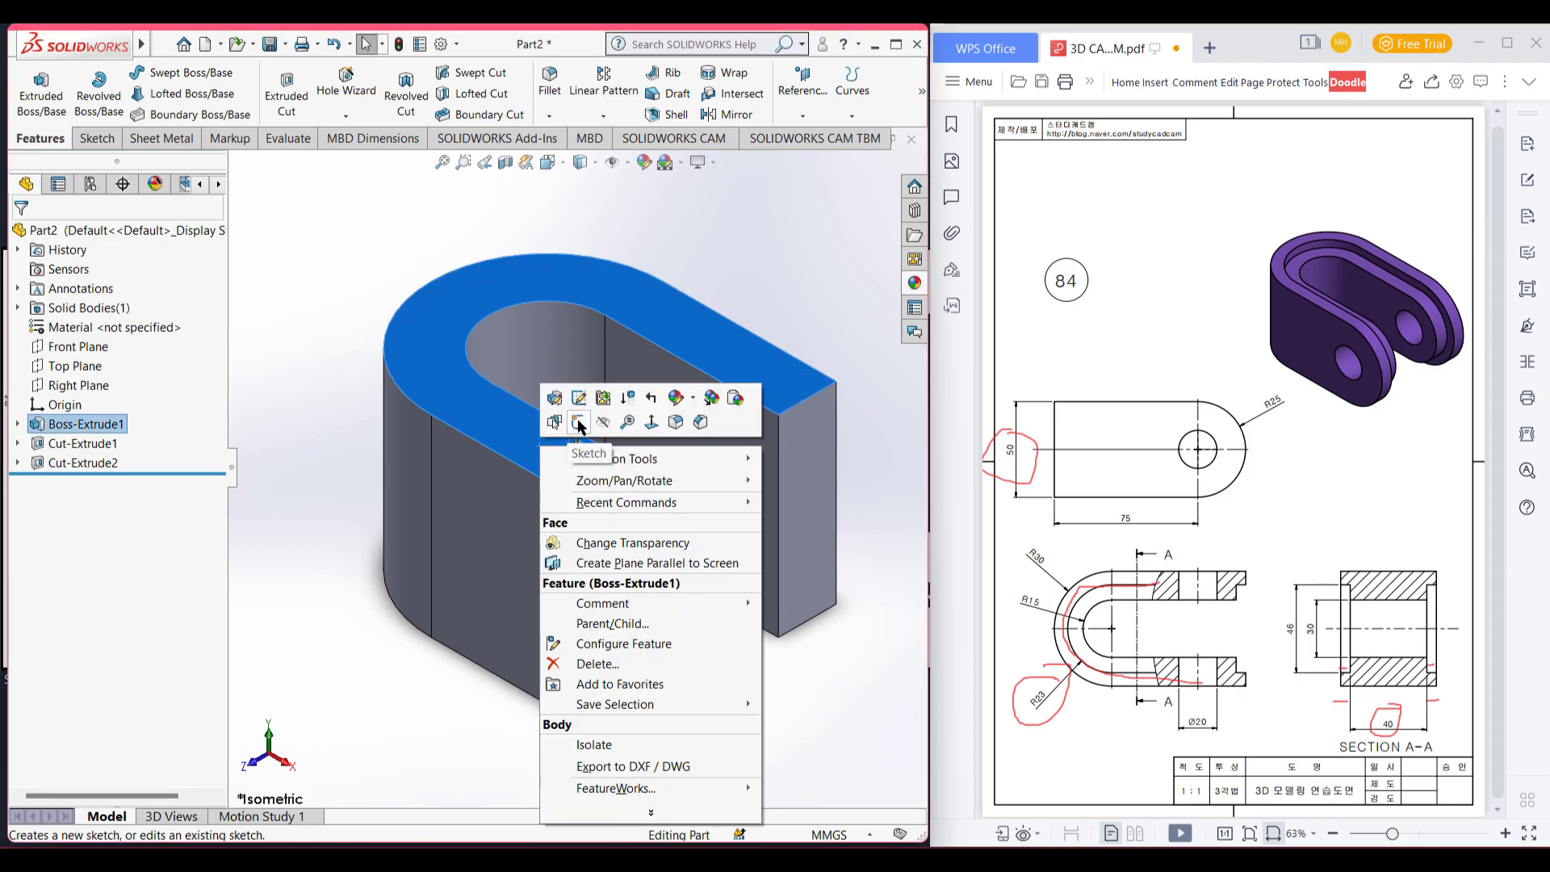
pyautogui.click(579, 423)
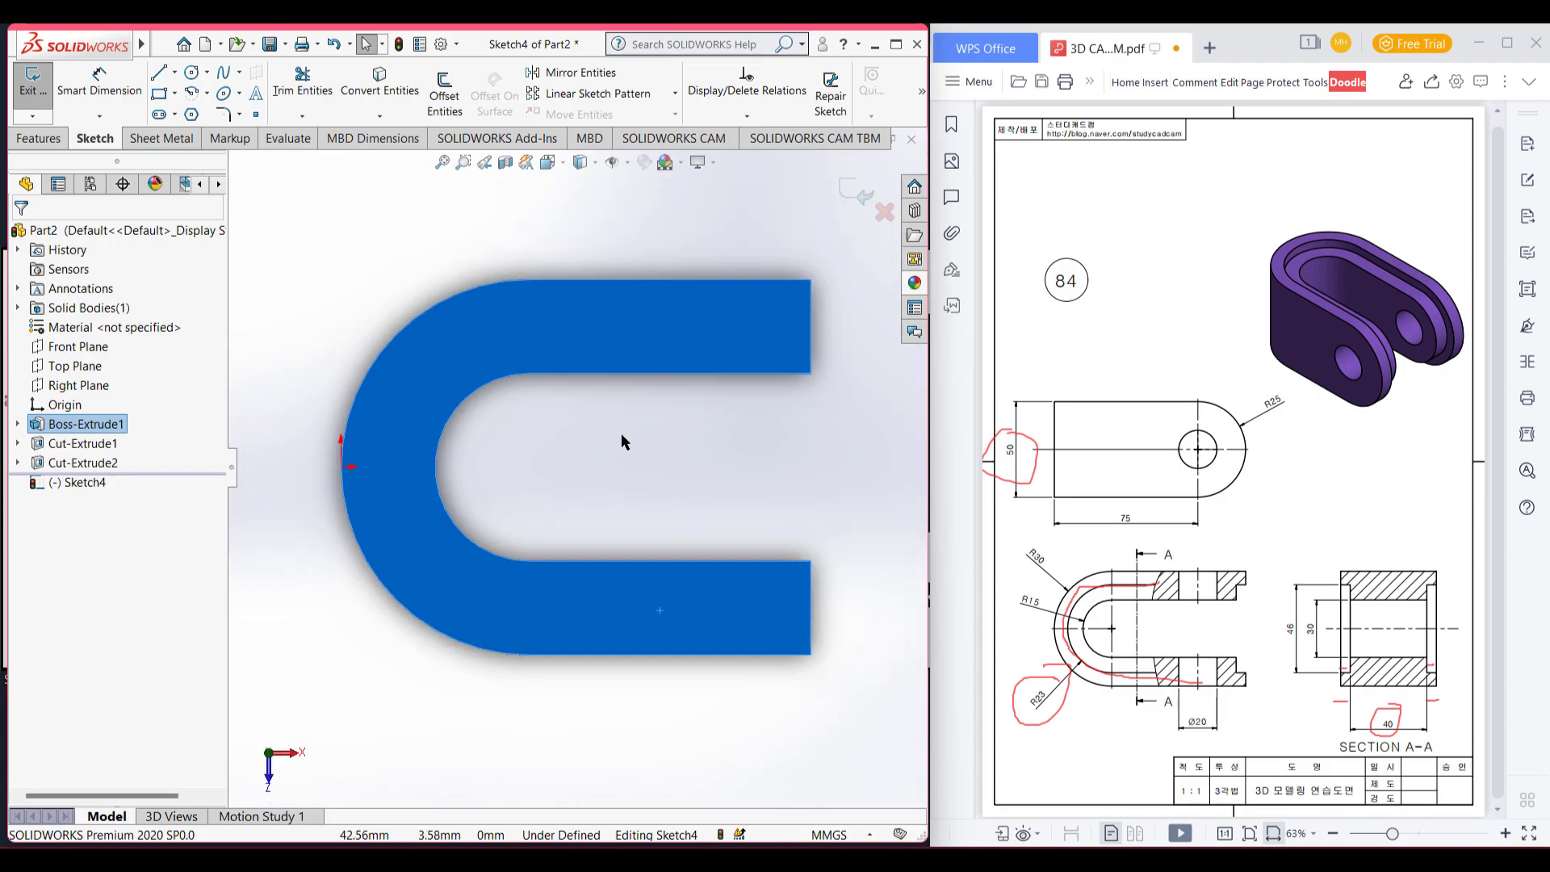
pyautogui.click(191, 71)
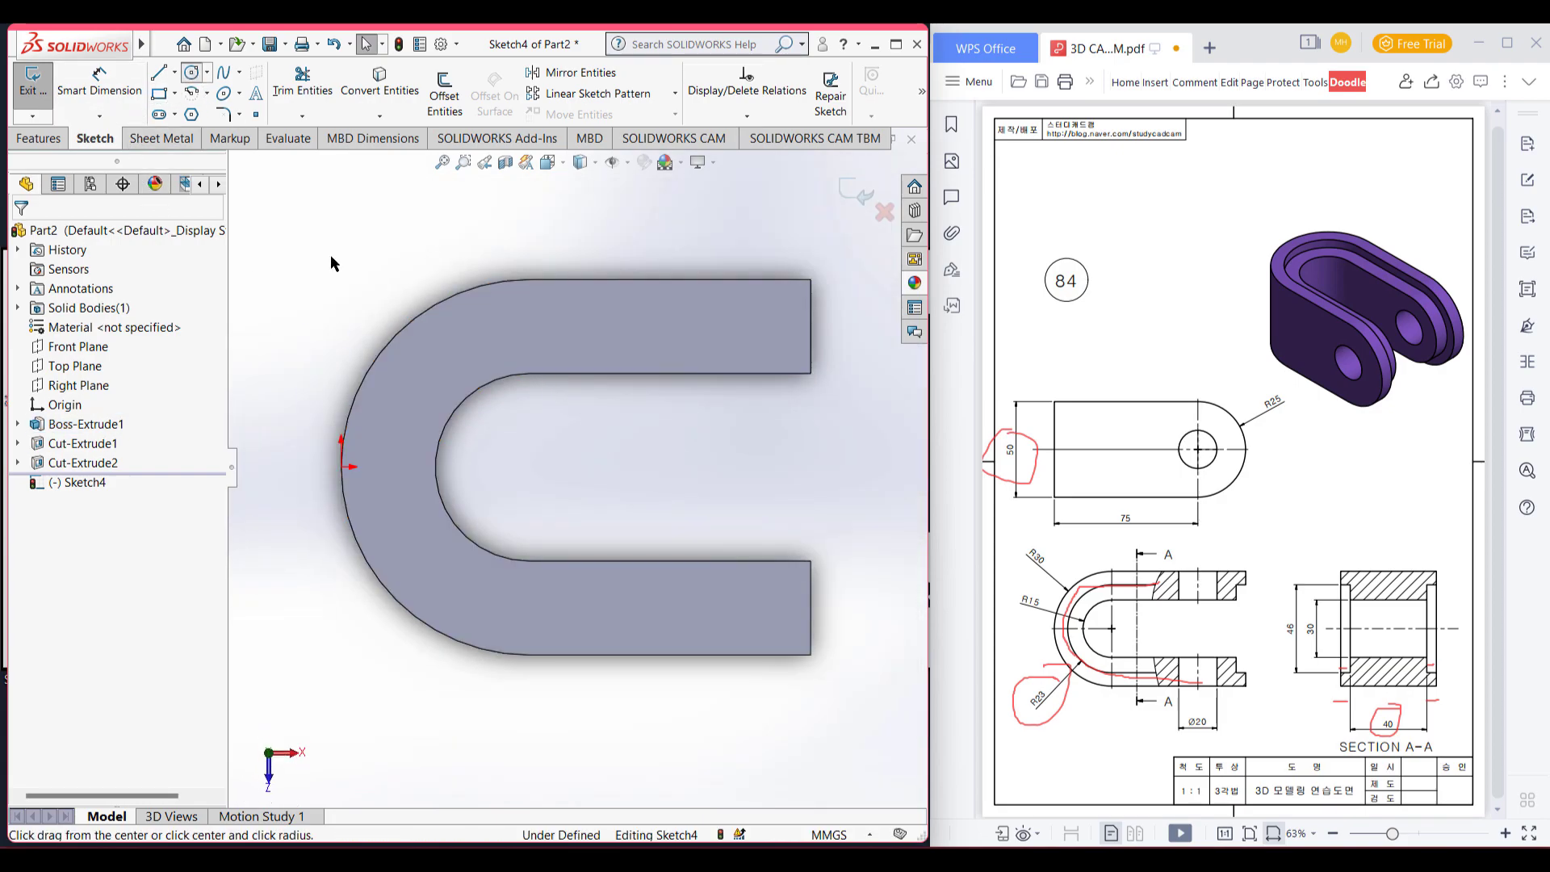
pyautogui.click(528, 466)
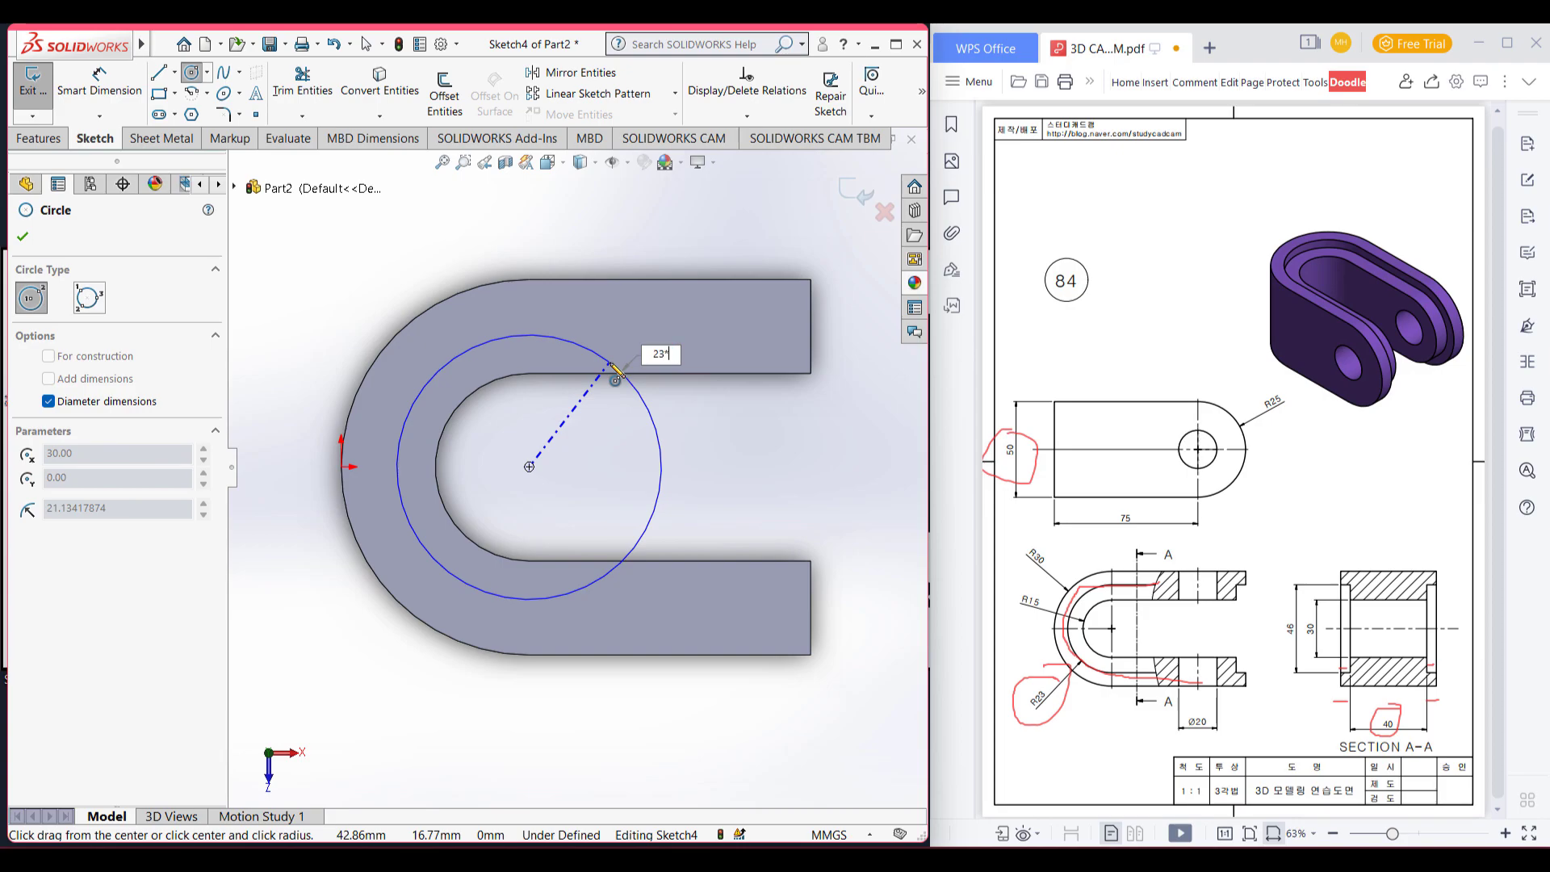
pyautogui.write('23*2')
pyautogui.press('Return')
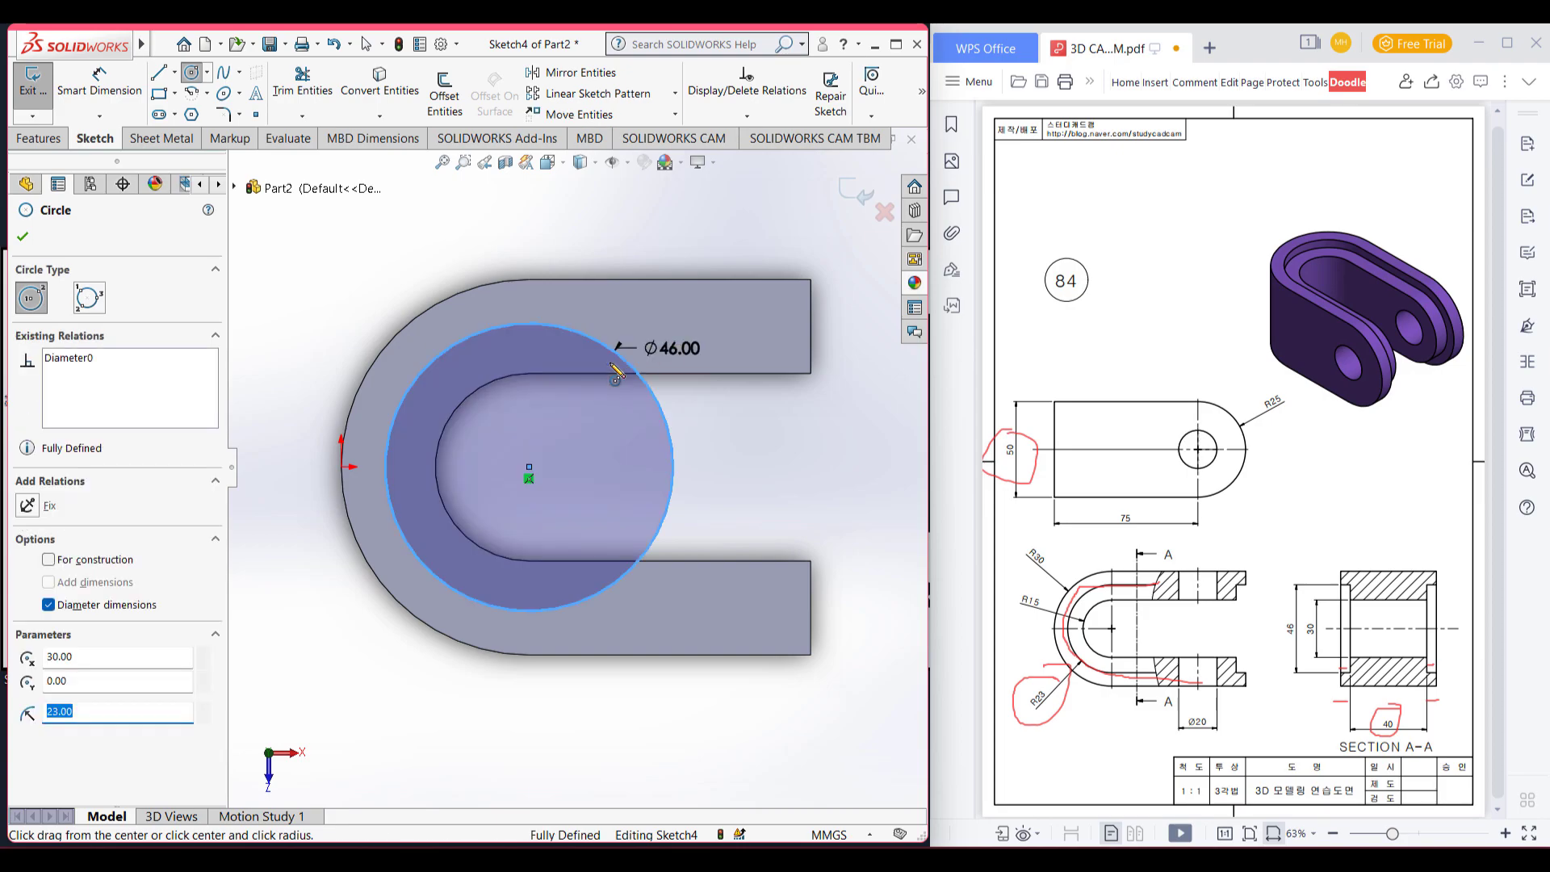
# - Extend the 46 mm circle to the open end with two tangent lines and a closing line, and trim the circle's inner half
pyautogui.click(159, 72)
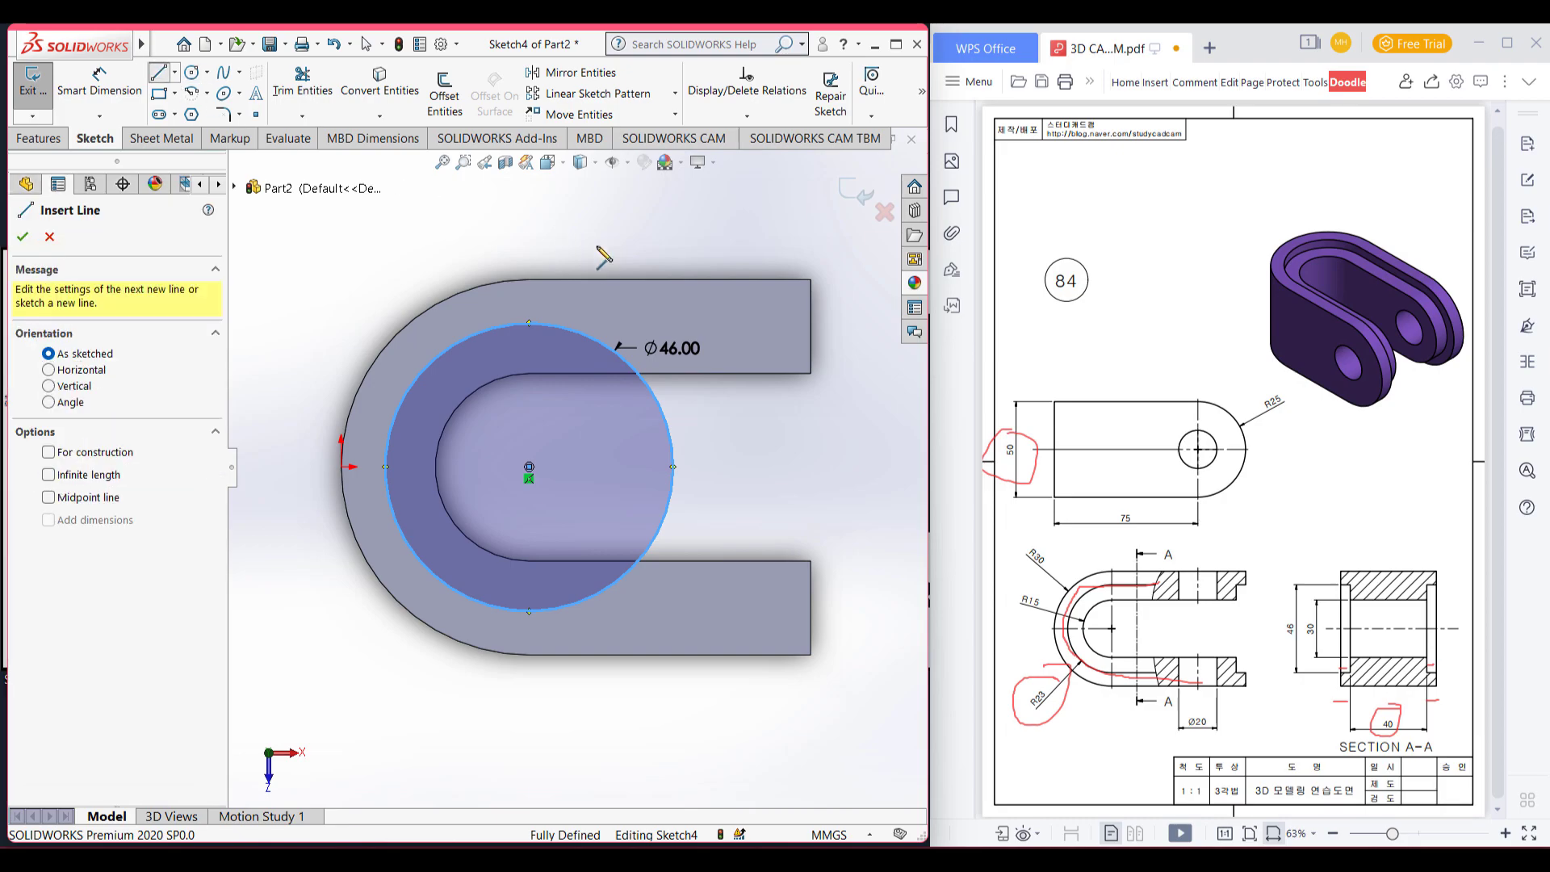
pyautogui.click(528, 322)
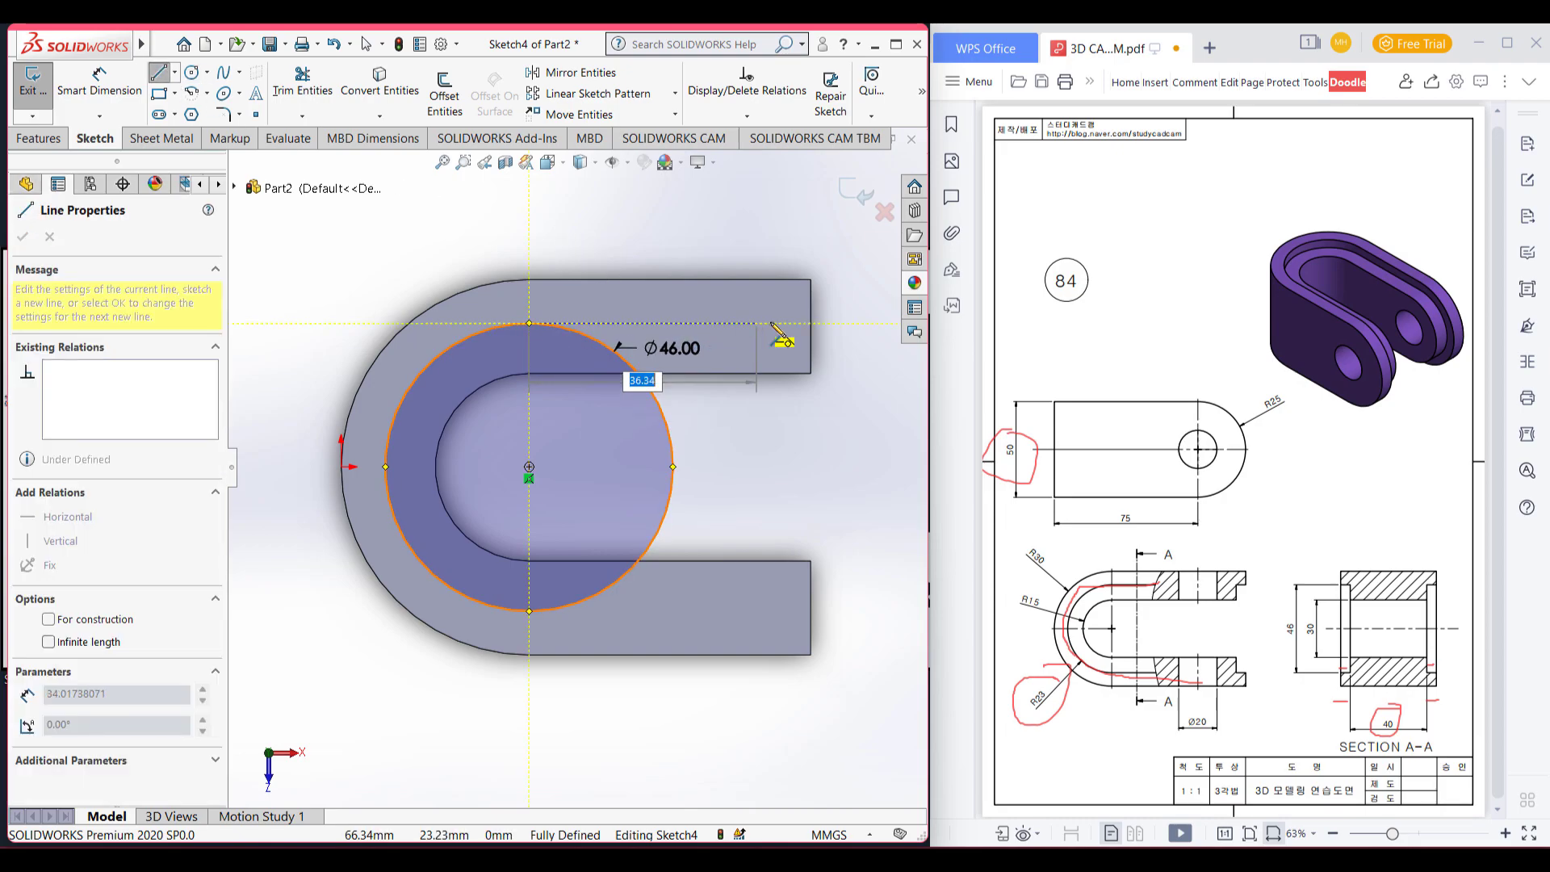
pyautogui.click(811, 323)
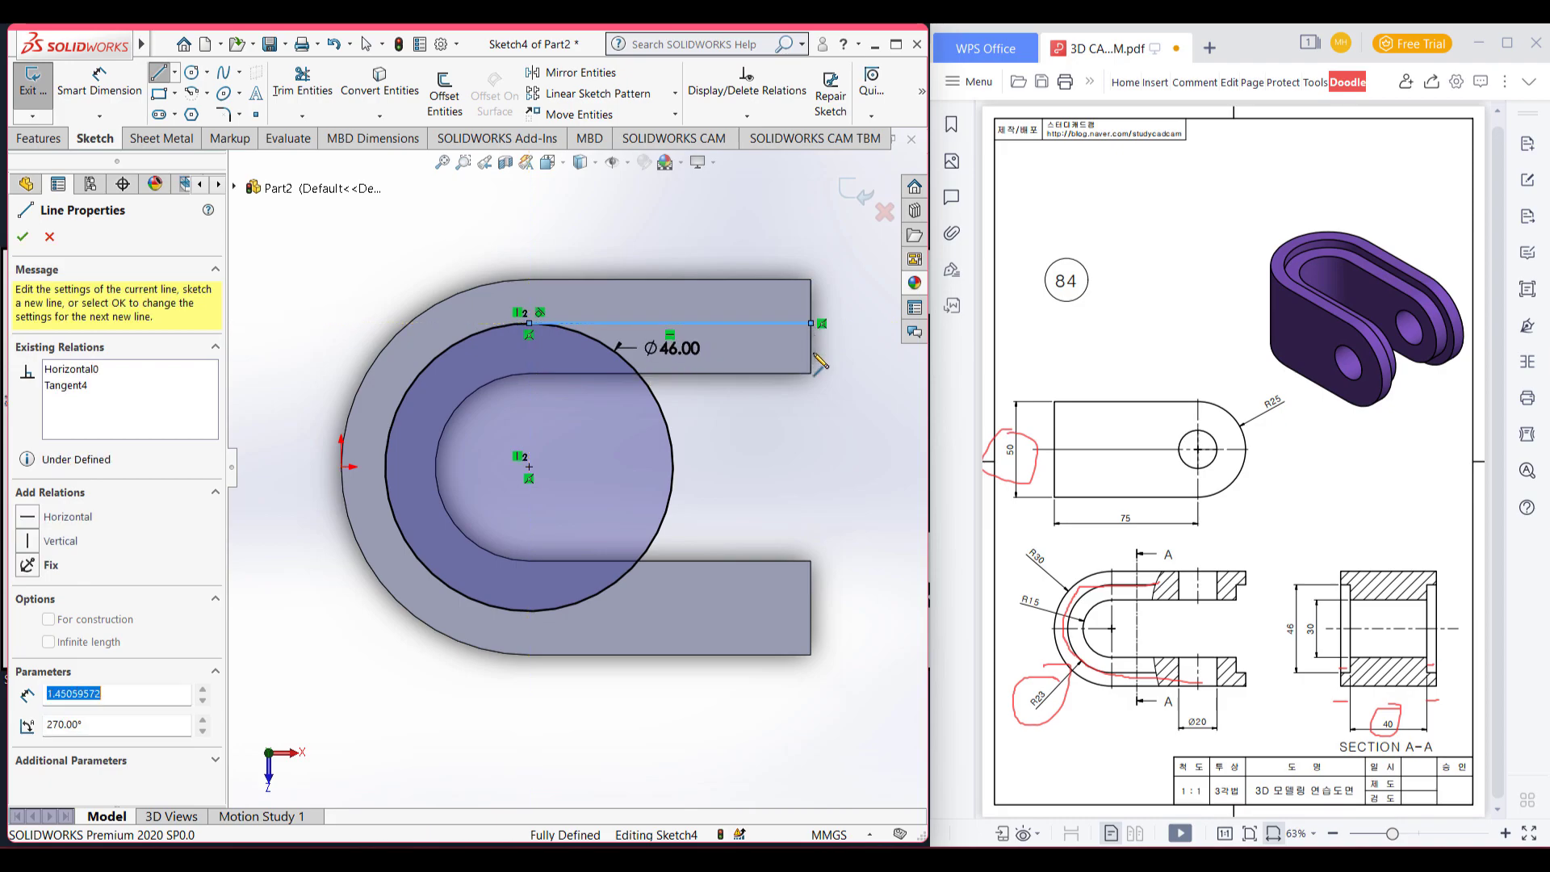
pyautogui.click(811, 609)
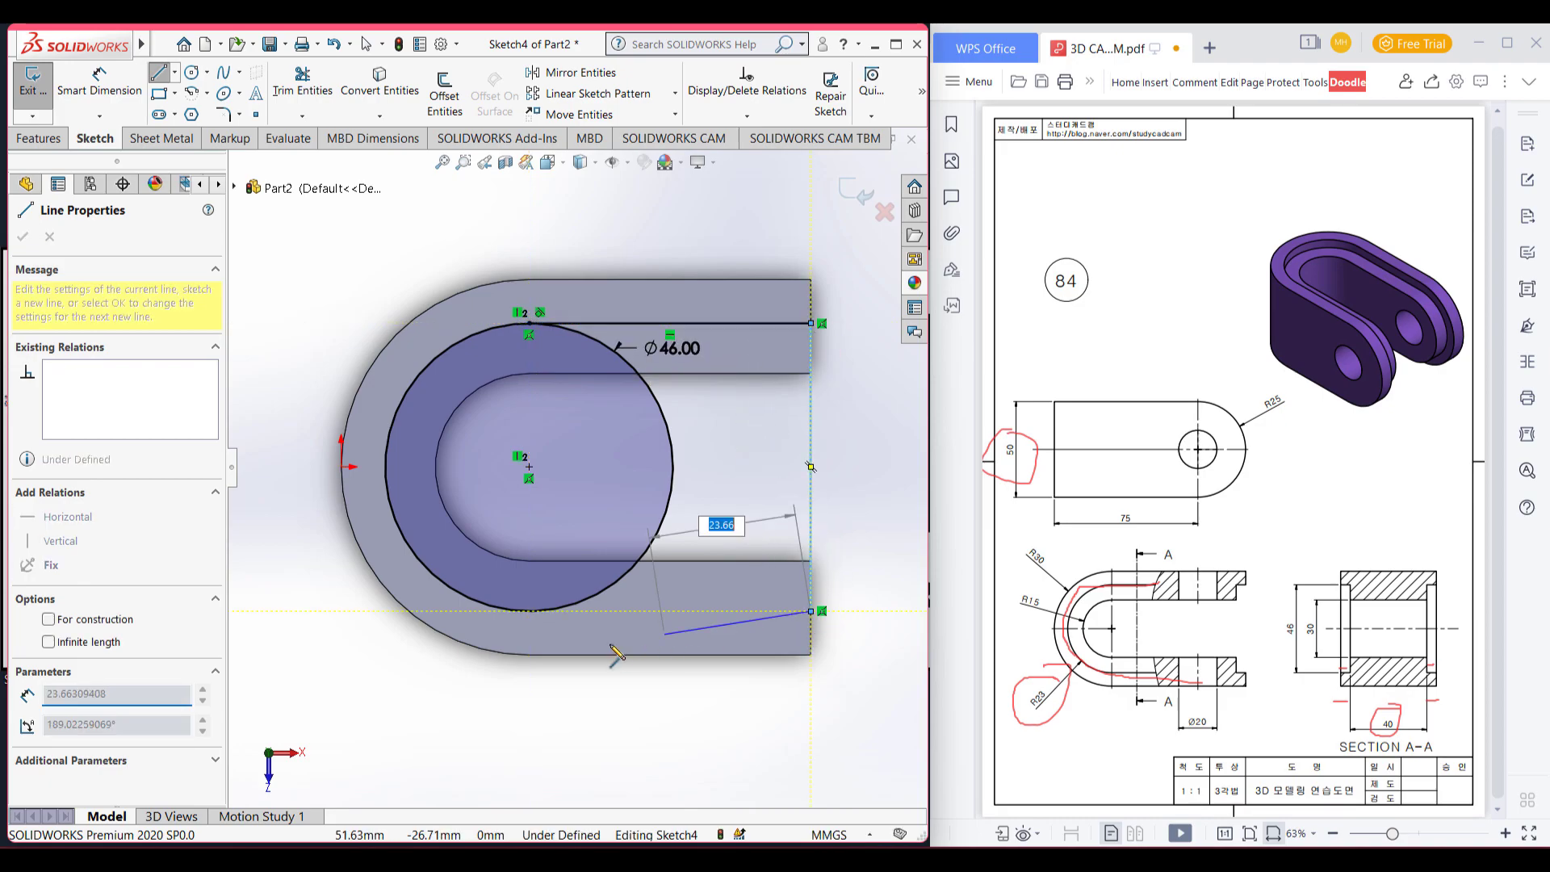
pyautogui.click(529, 611)
pyautogui.press('Escape')
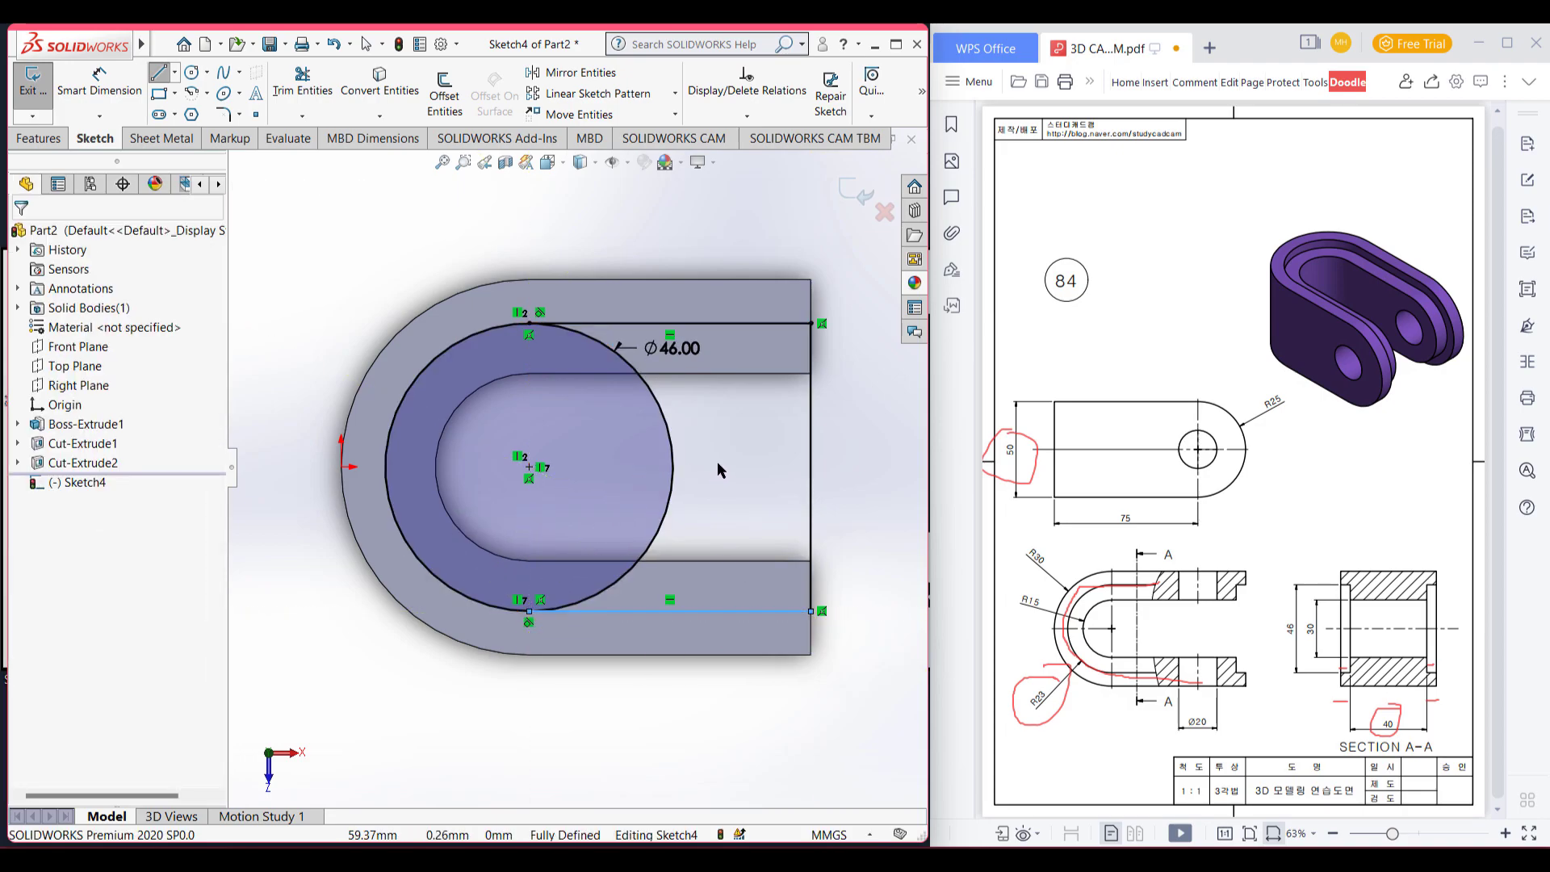
pyautogui.moveTo(728, 467); pyautogui.dragTo(697, 535, button='right')
pyautogui.moveTo(691, 502); pyautogui.dragTo(638, 510)
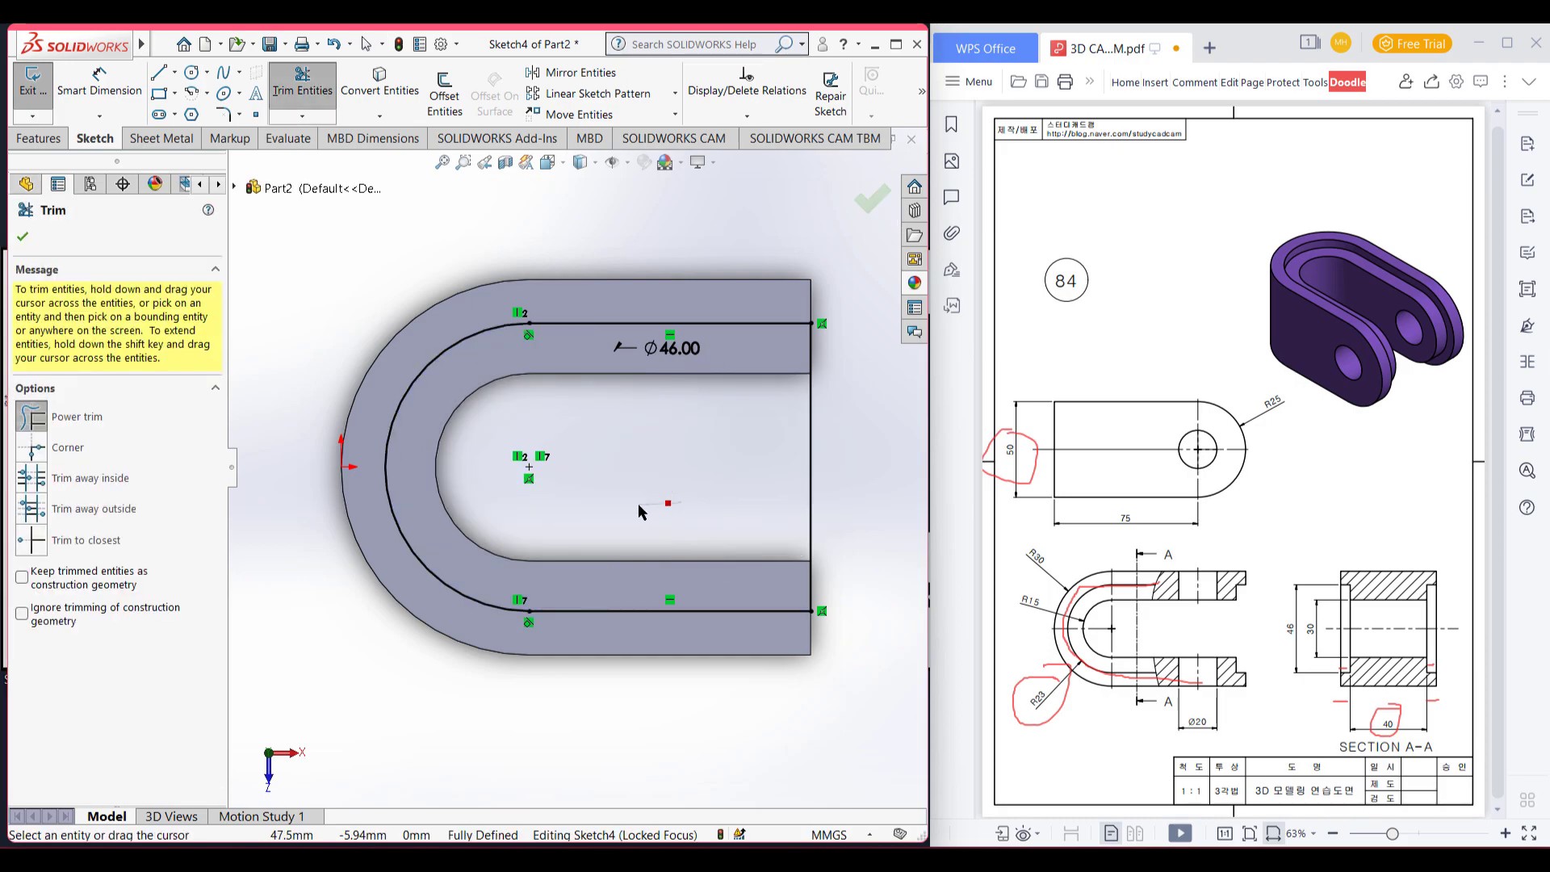
# - Cut the 46 mm wide U-shaped sketch profile 5 mm deep into the top face with a blind Extruded Cut
pyautogui.hotkey('ctrl', '7')
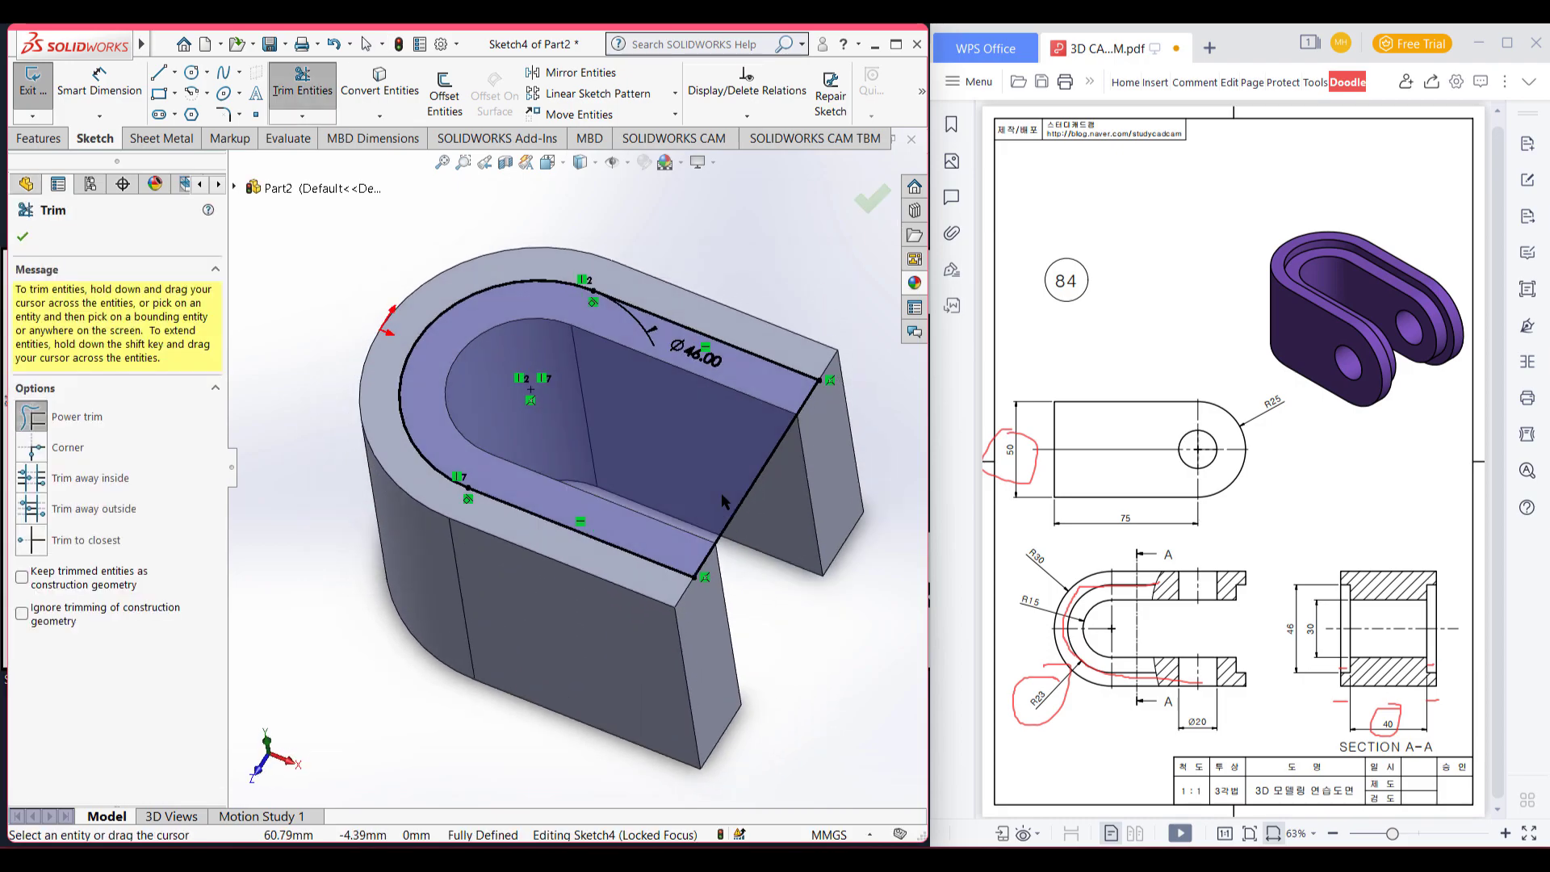
pyautogui.click(39, 139)
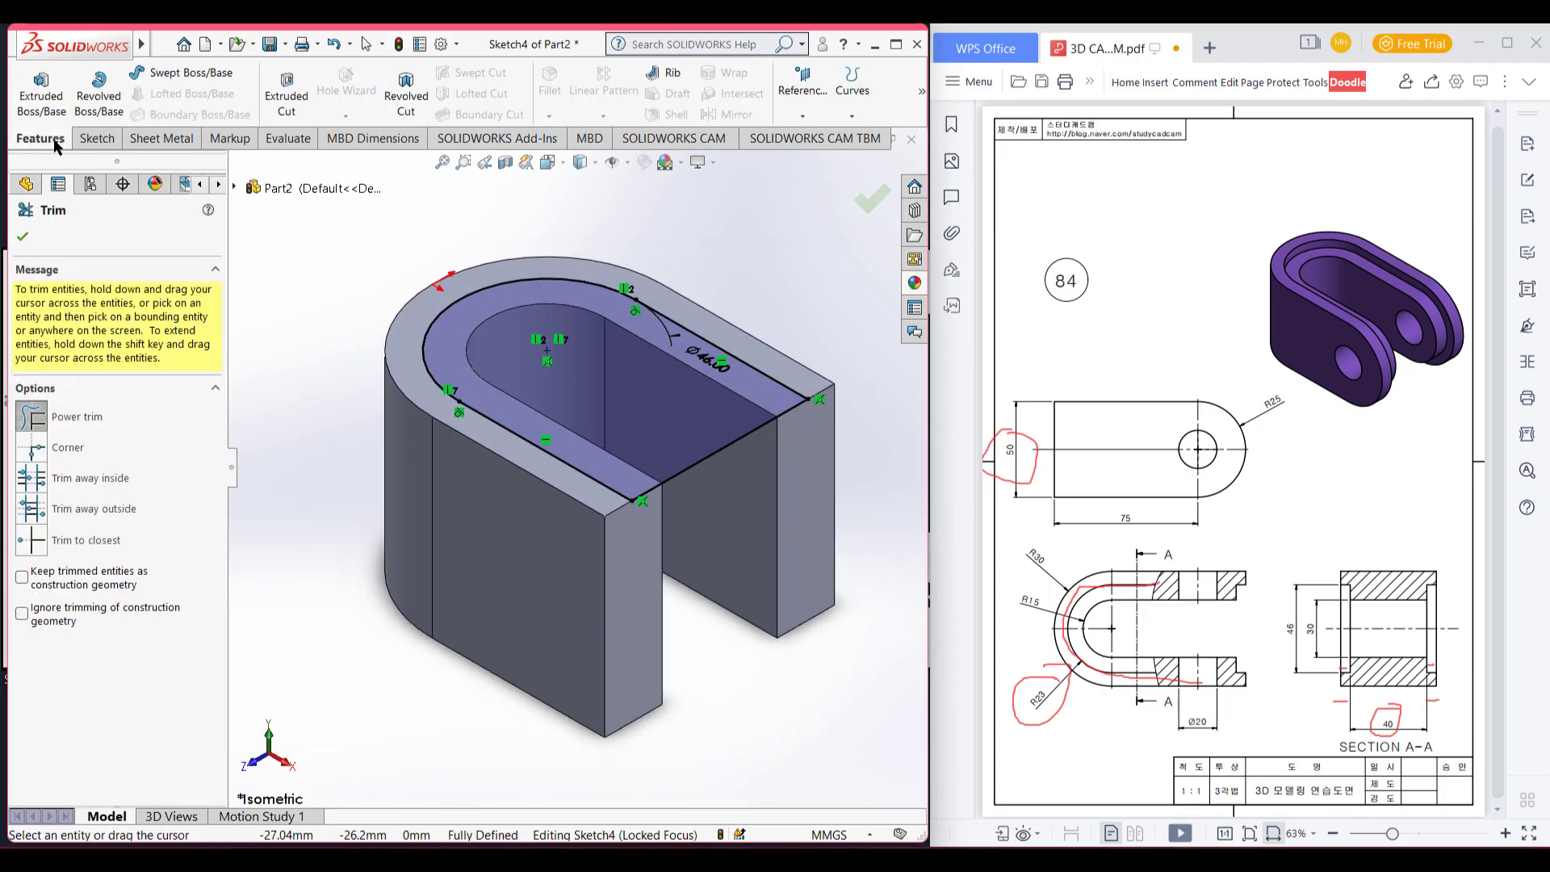
pyautogui.click(288, 103)
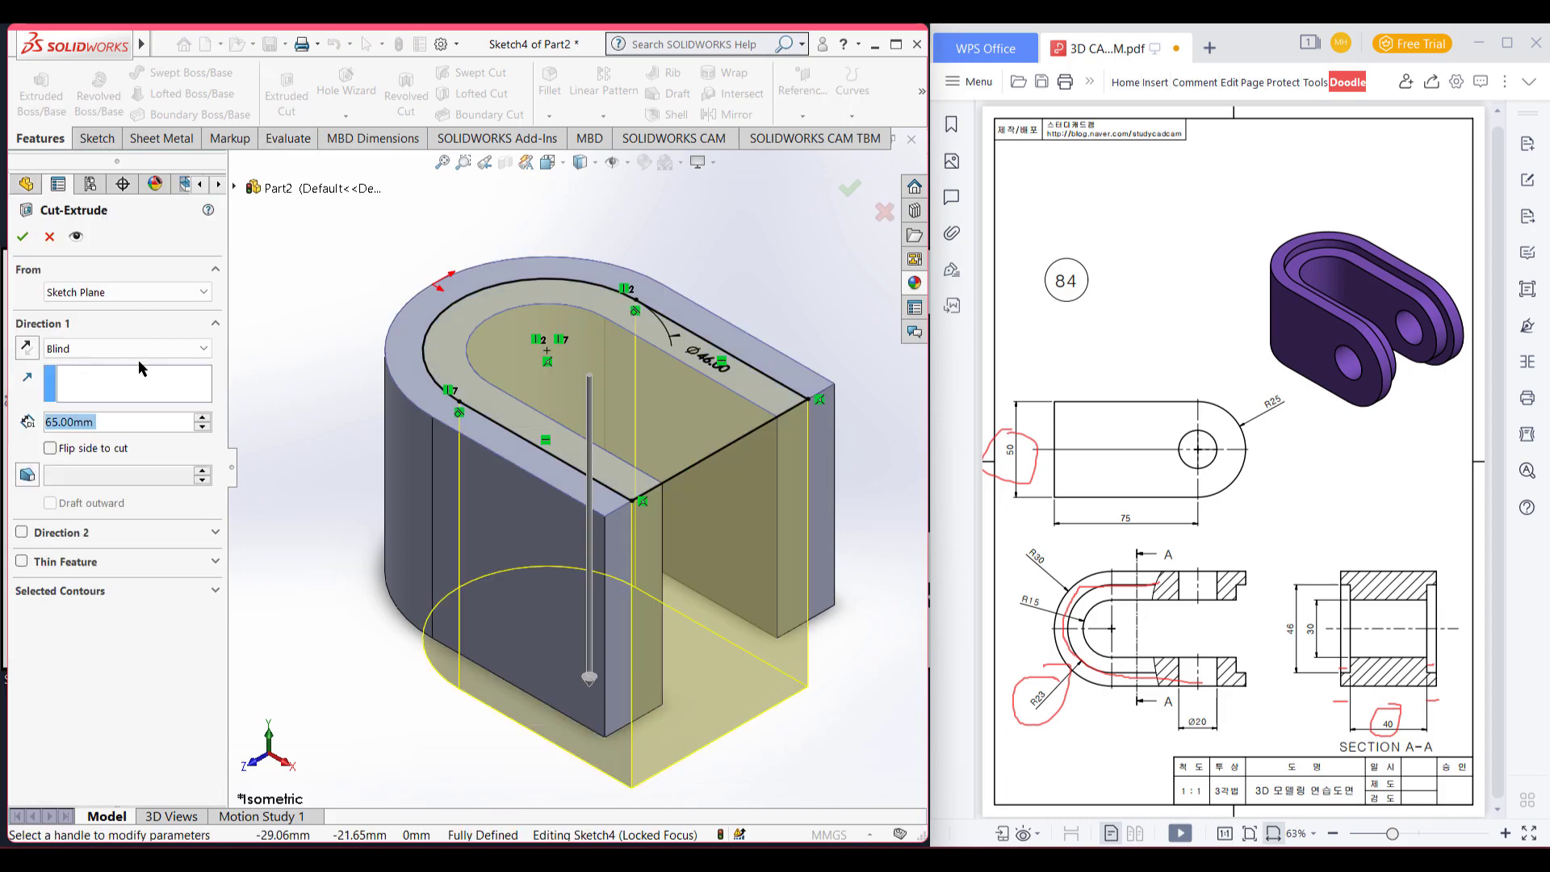
pyautogui.write('5')
pyautogui.press('Return')
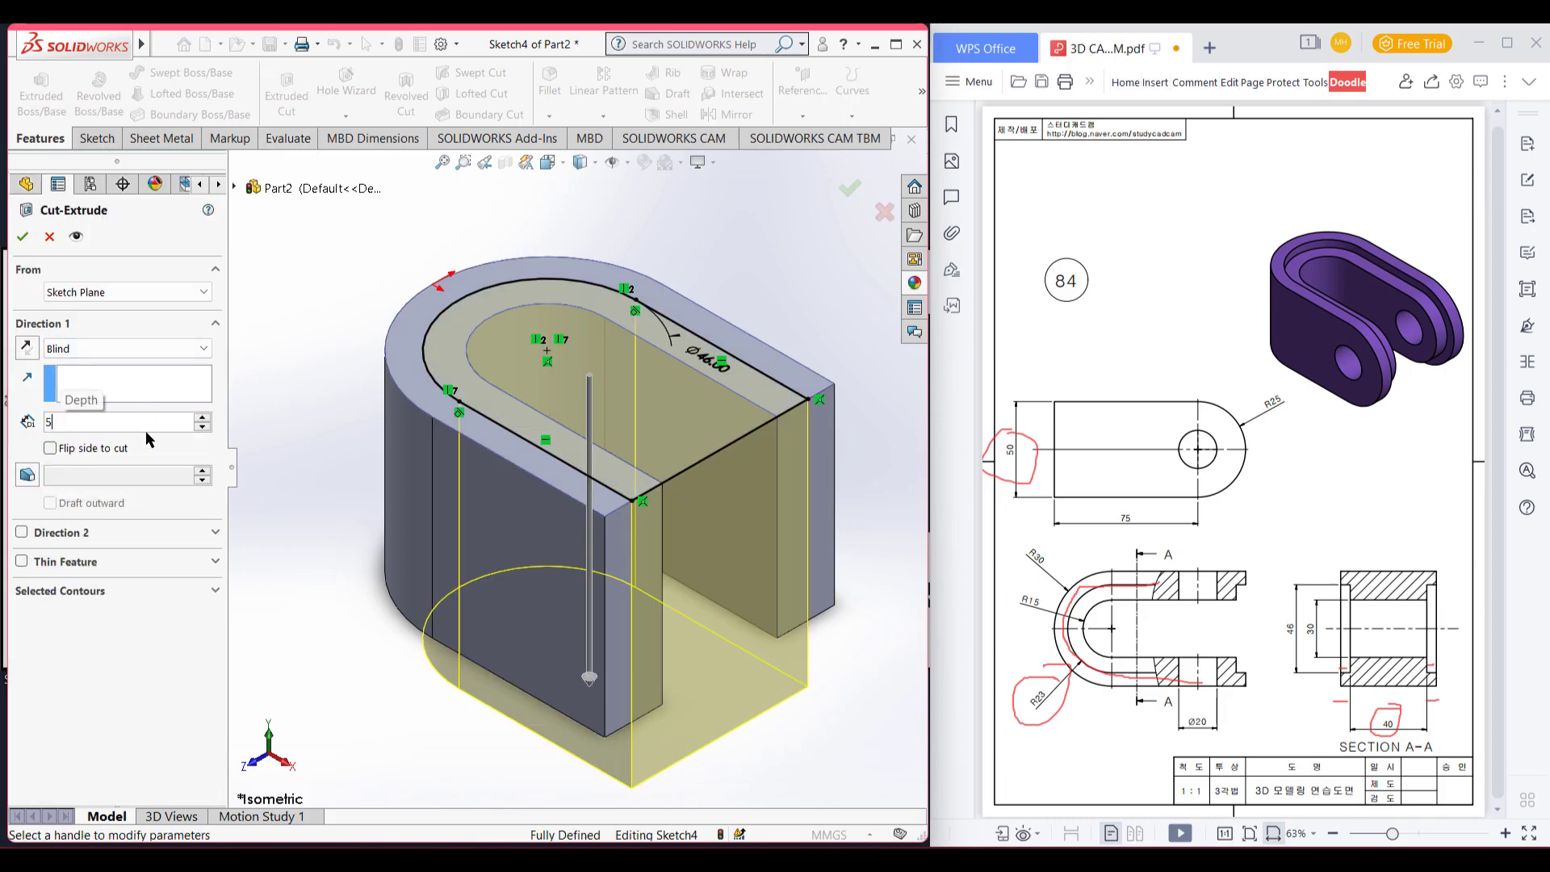
pyautogui.click(23, 236)
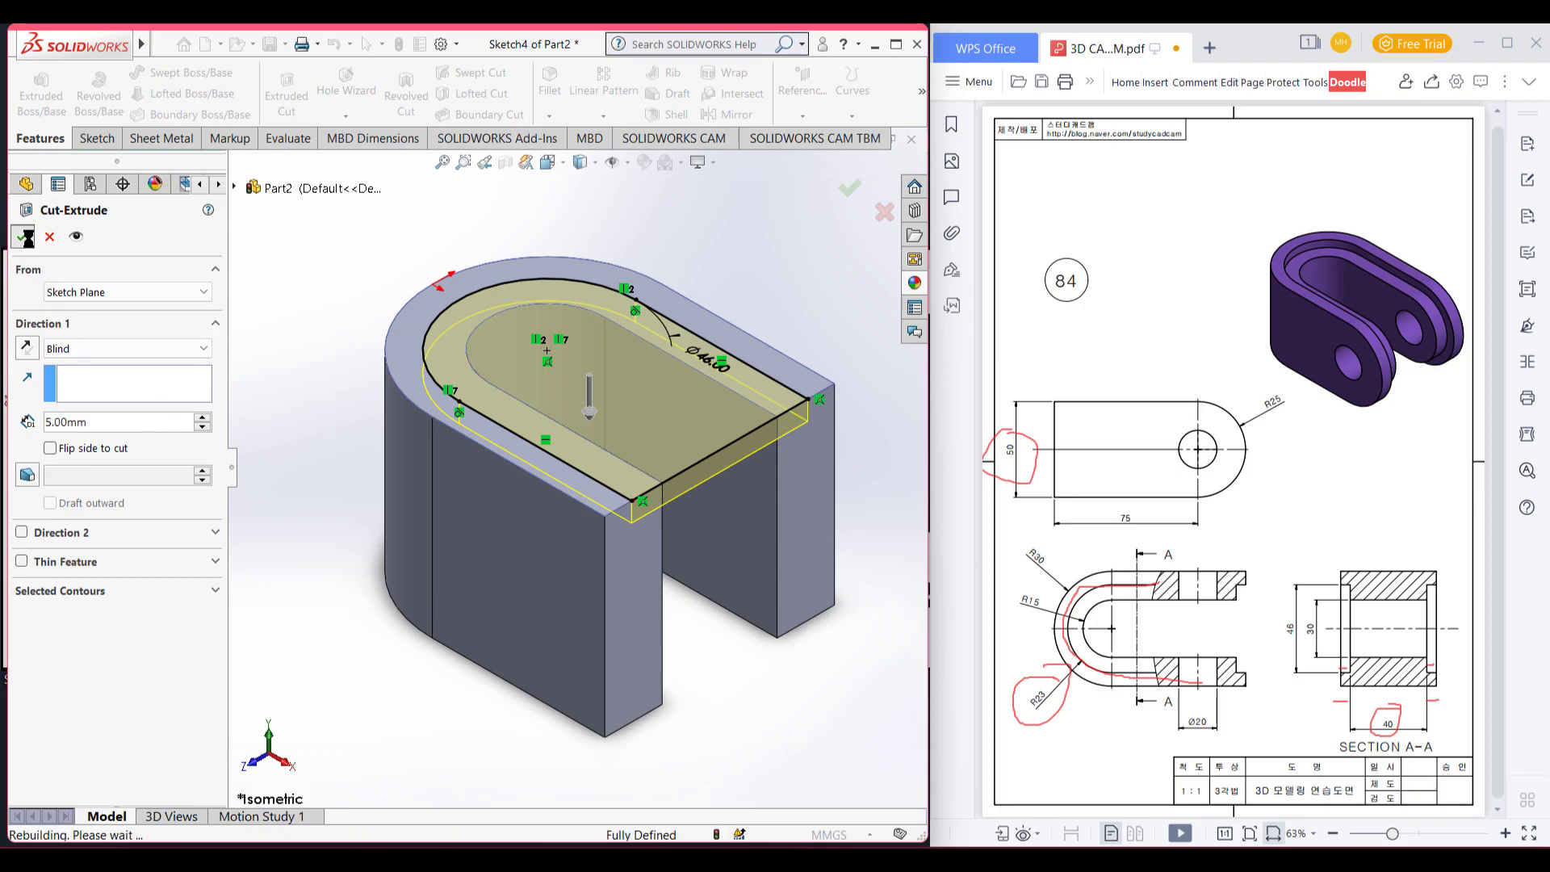
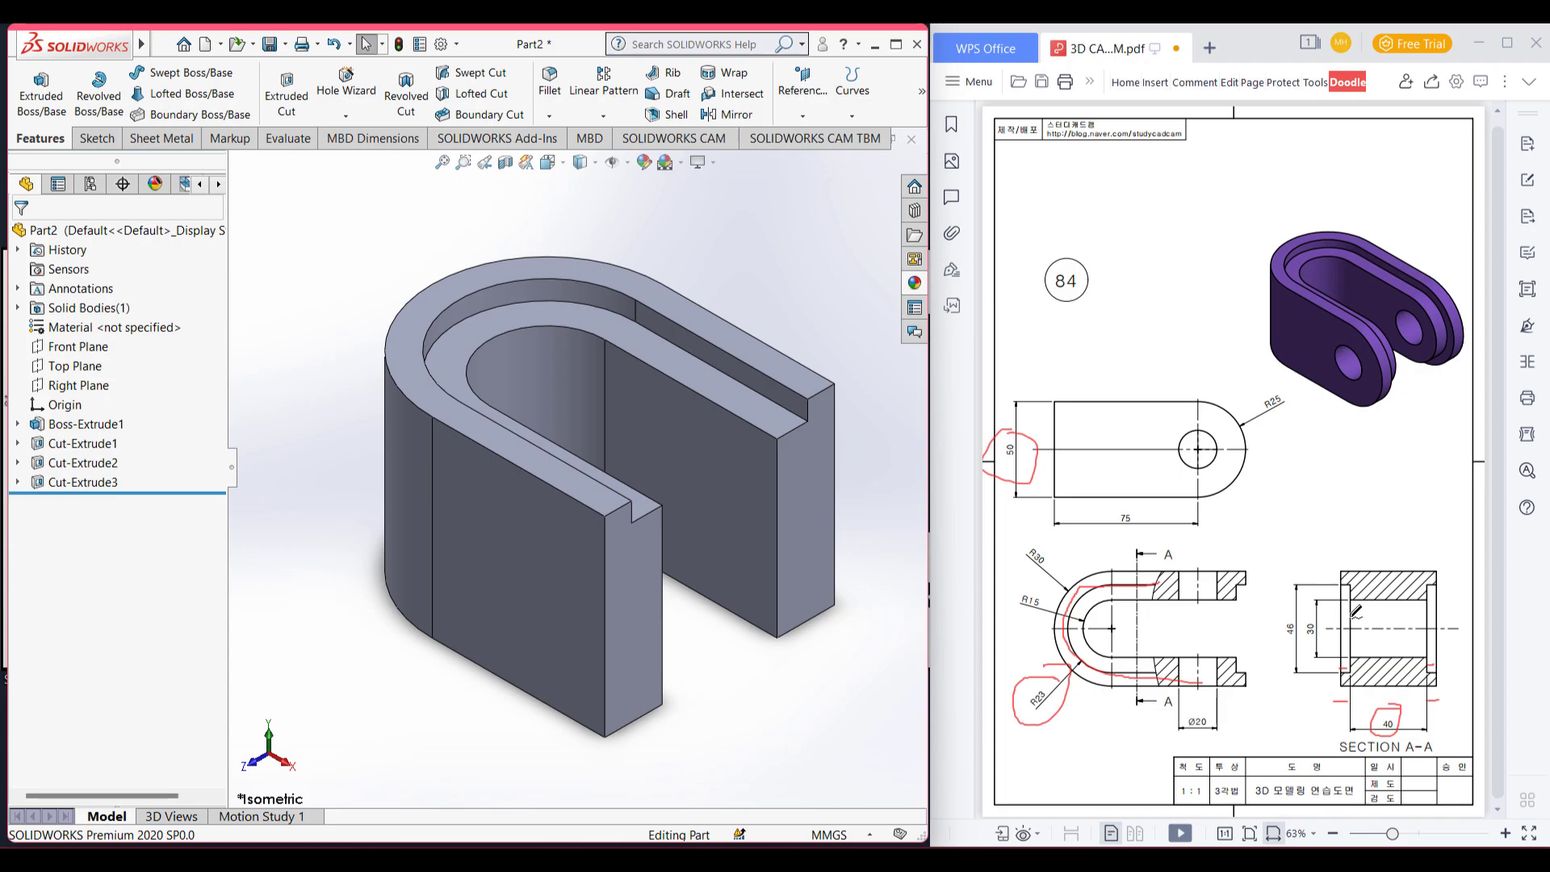
# - Mark the recess edges in section A-A on the PDF, and convert the top recess's sketch into a new sketch on the opposite U-shaped face
pyautogui.moveTo(1346, 587); pyautogui.dragTo(1346, 670)
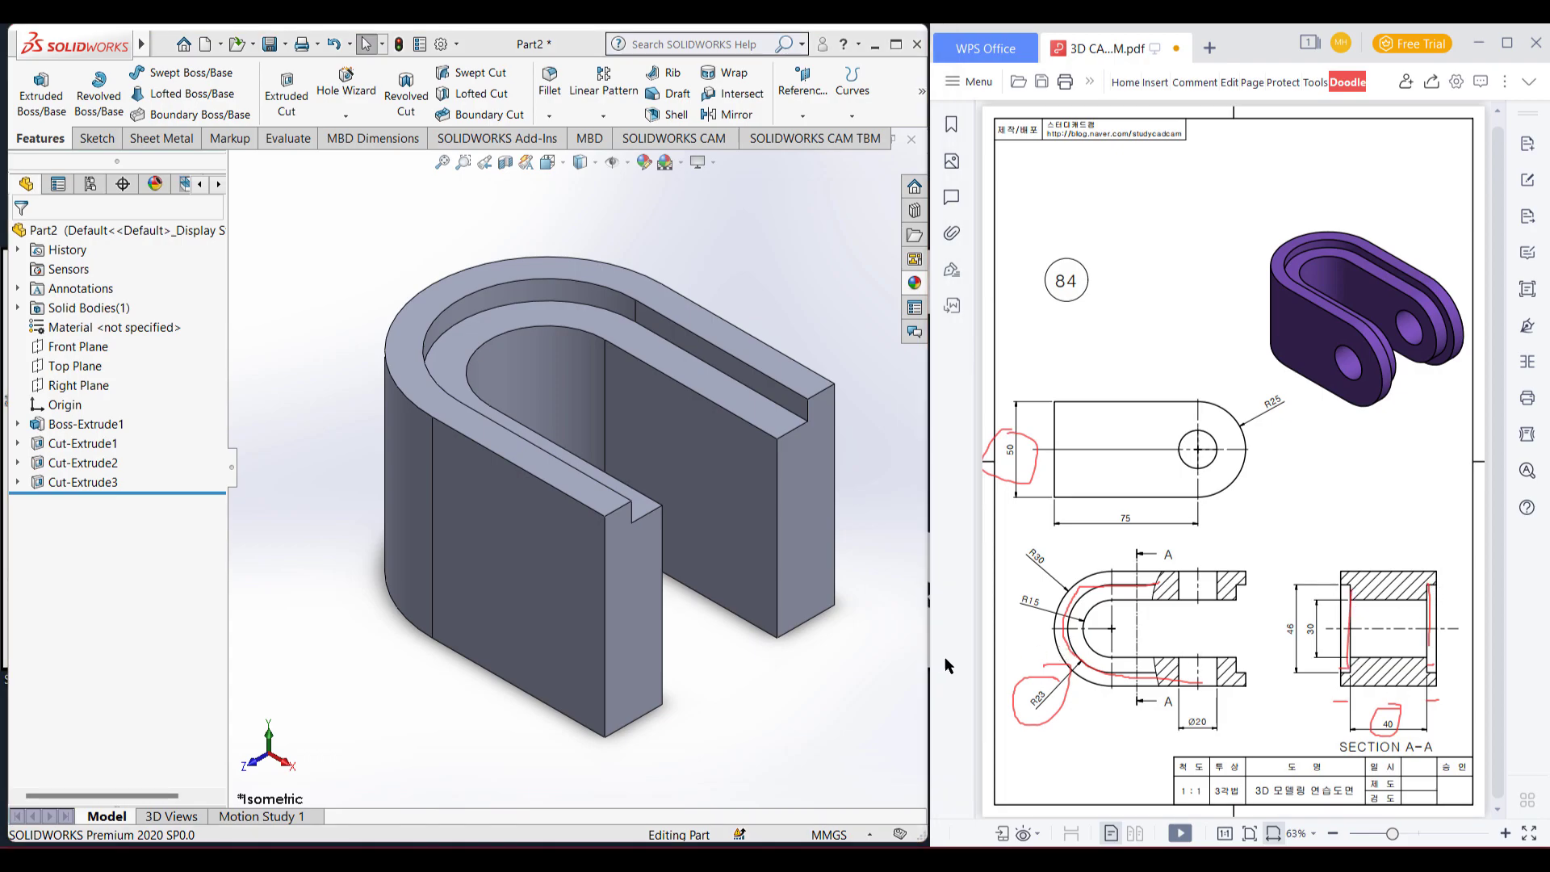
pyautogui.moveTo(795, 701); pyautogui.dragTo(585, 481, button='middle')
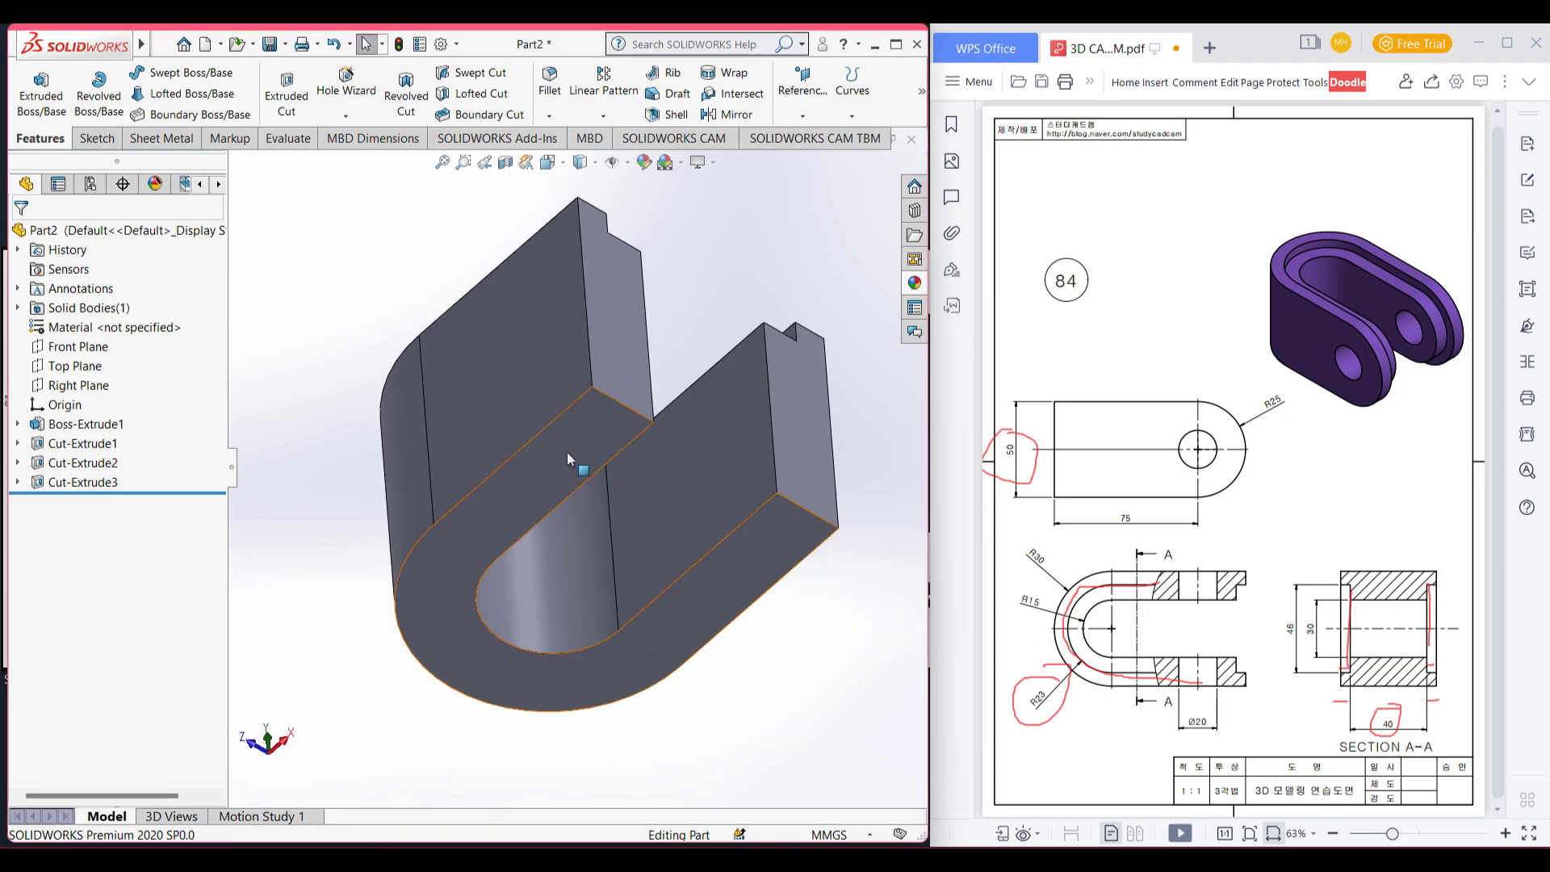
pyautogui.rightClick(565, 452)
pyautogui.click(605, 427)
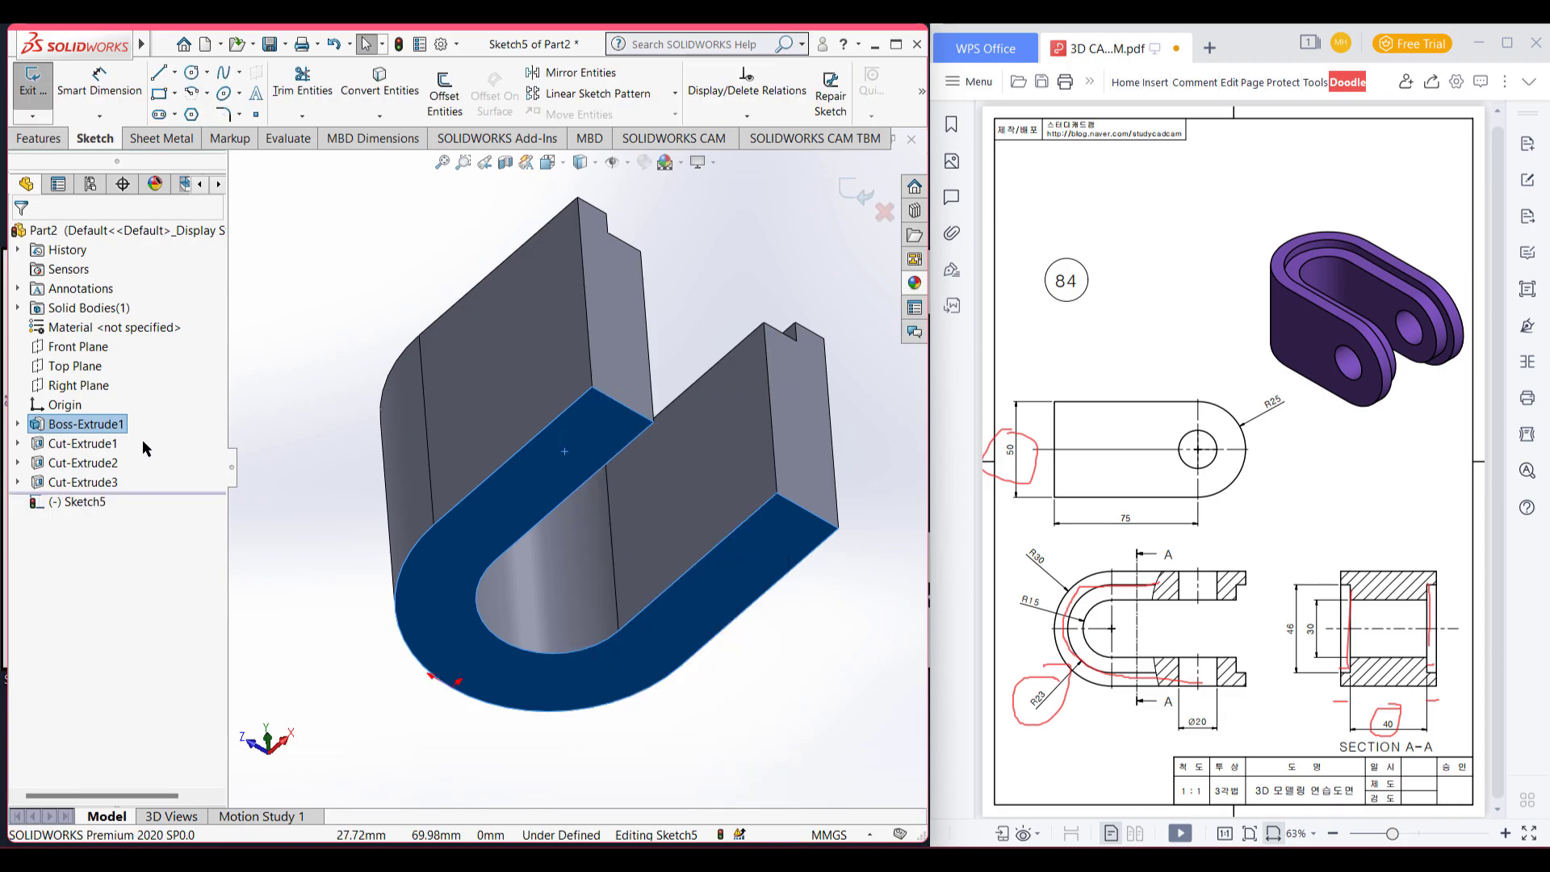
pyautogui.click(18, 482)
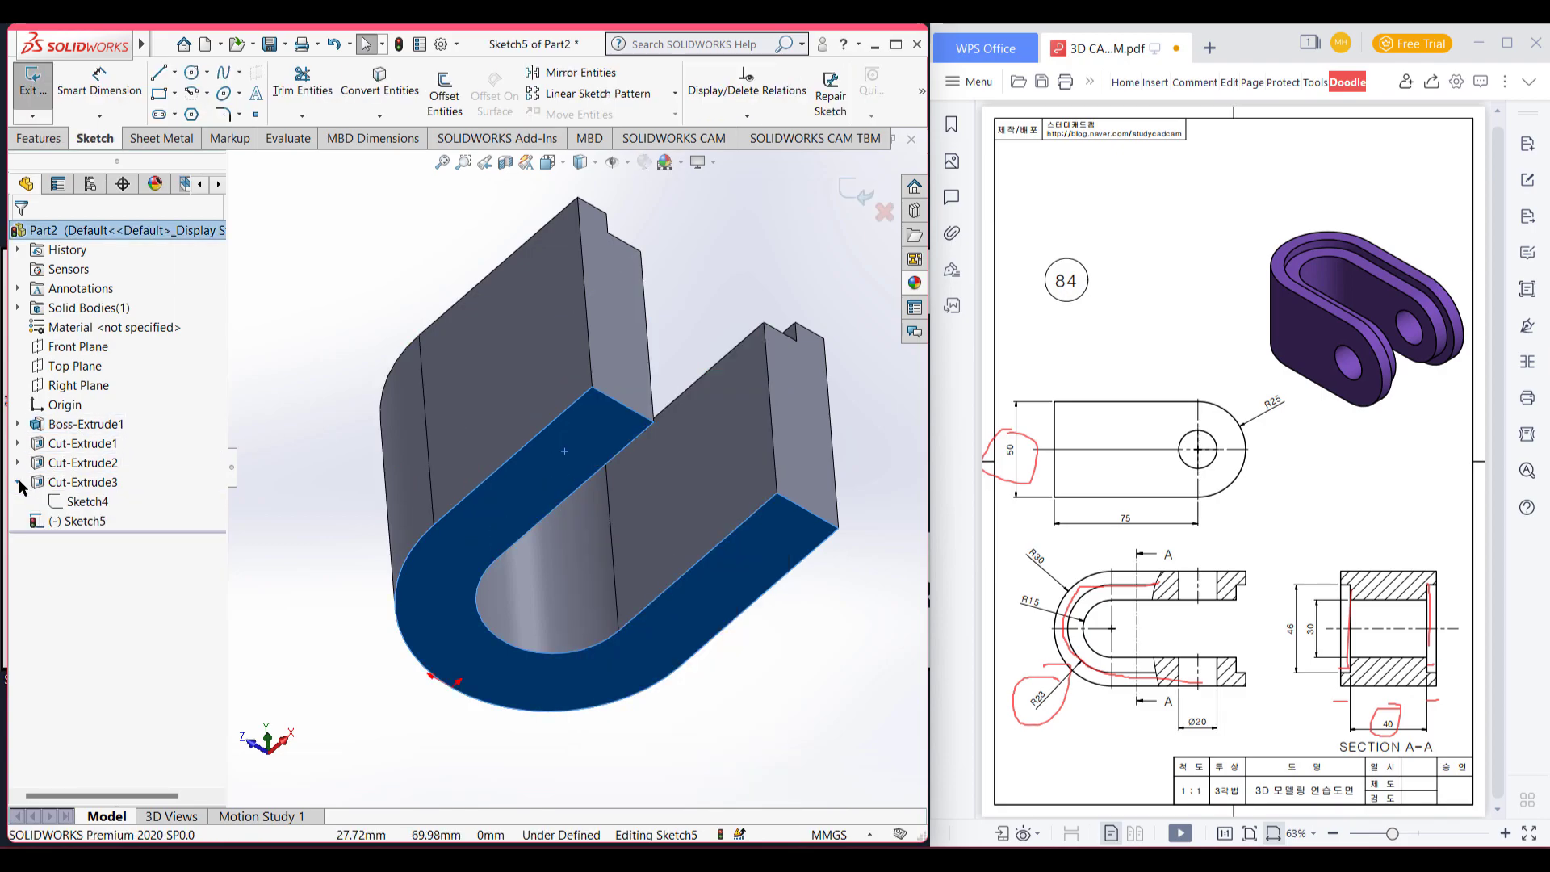
pyautogui.click(82, 502)
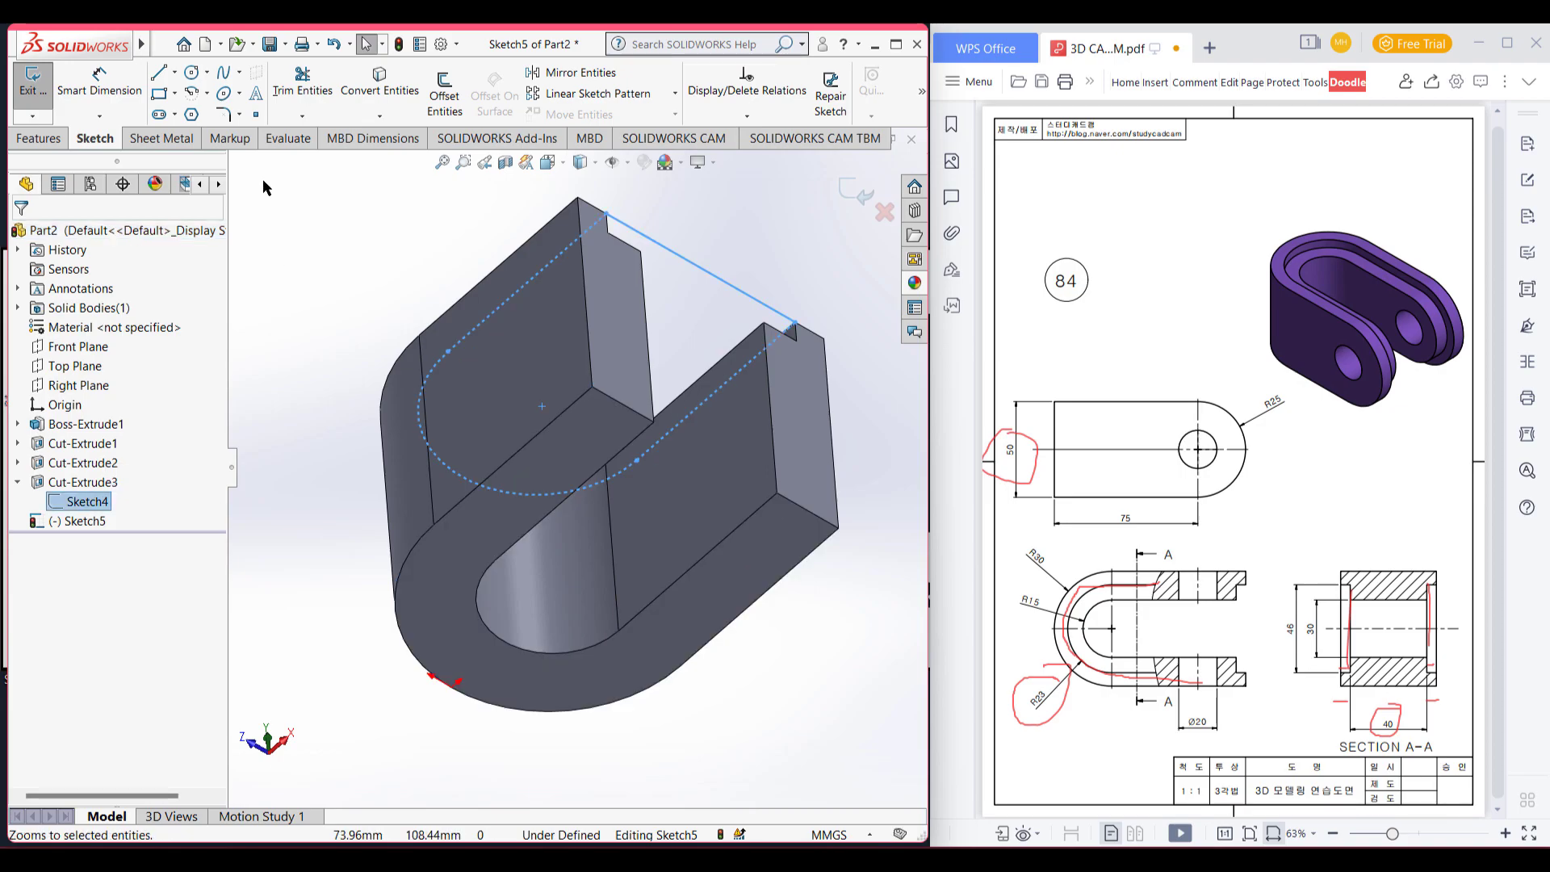
pyautogui.click(367, 89)
pyautogui.moveTo(362, 347)
pyautogui.mouseDown(button='middle')
pyautogui.moveTo(328, 343)
pyautogui.moveTo(315, 432)
pyautogui.moveTo(290, 355)
pyautogui.mouseUp(button='middle')
pyautogui.scroll(-2, 290, 355)
# - Cut the converted outline 5 mm deep into the bottom face and return to the isometric view
pyautogui.click(62, 142)
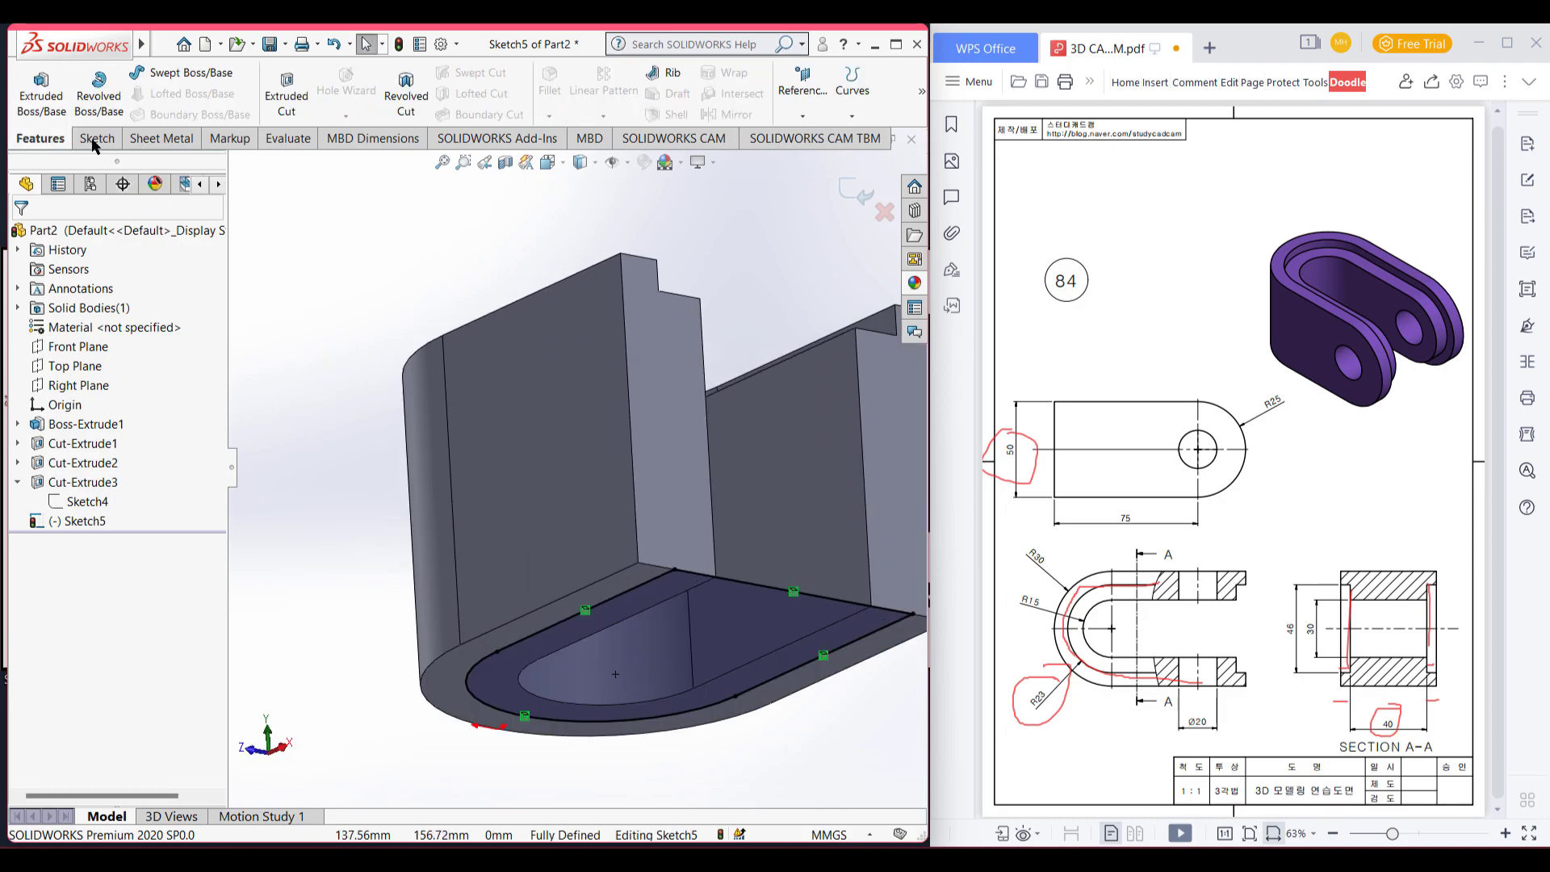
pyautogui.click(289, 96)
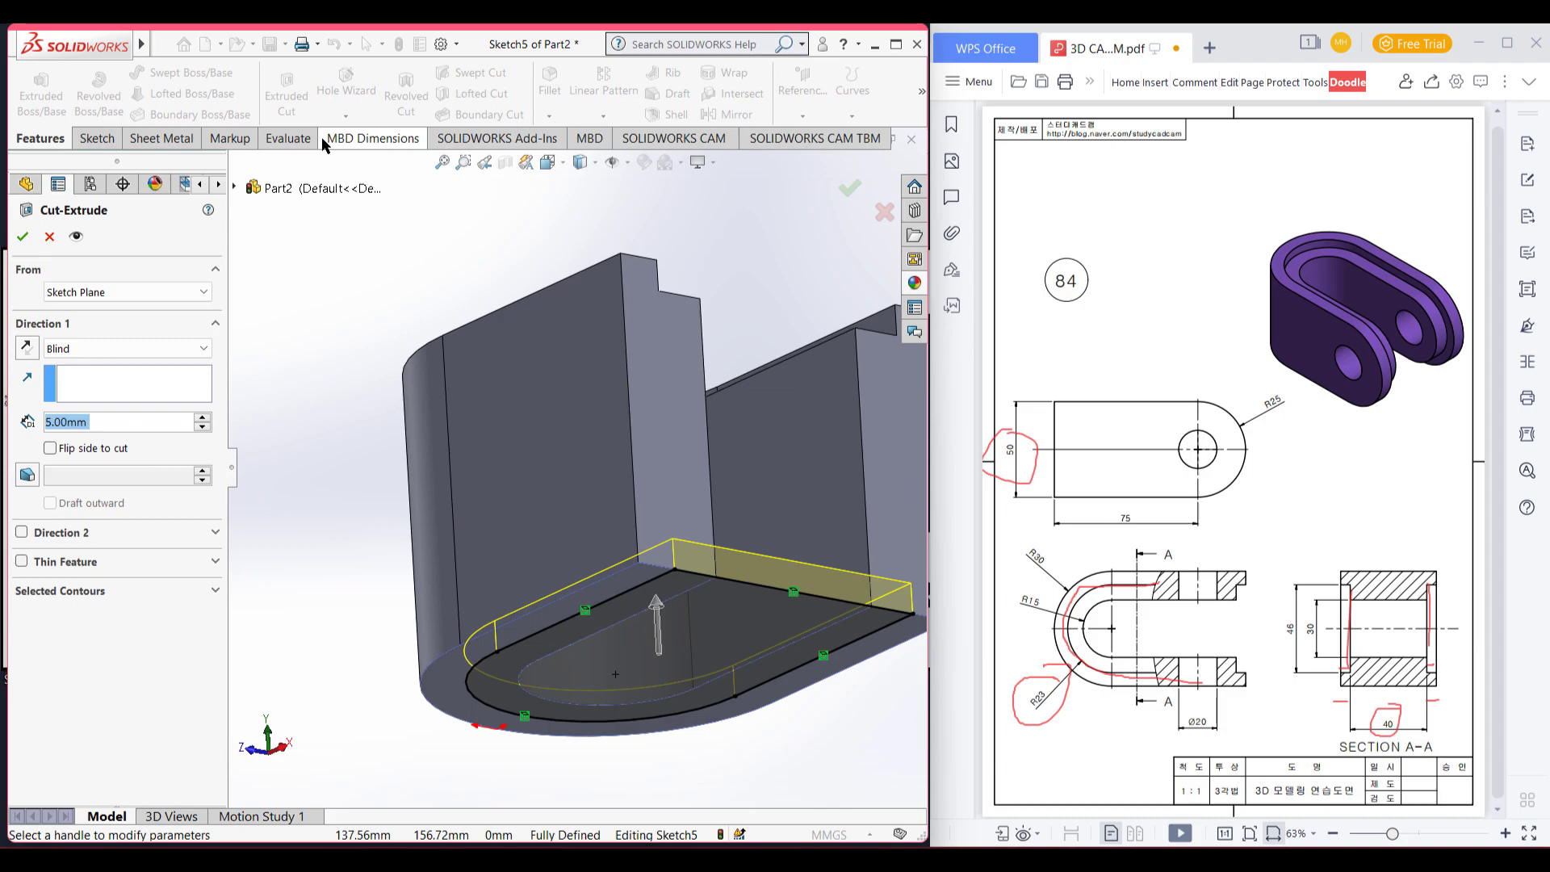
pyautogui.click(22, 235)
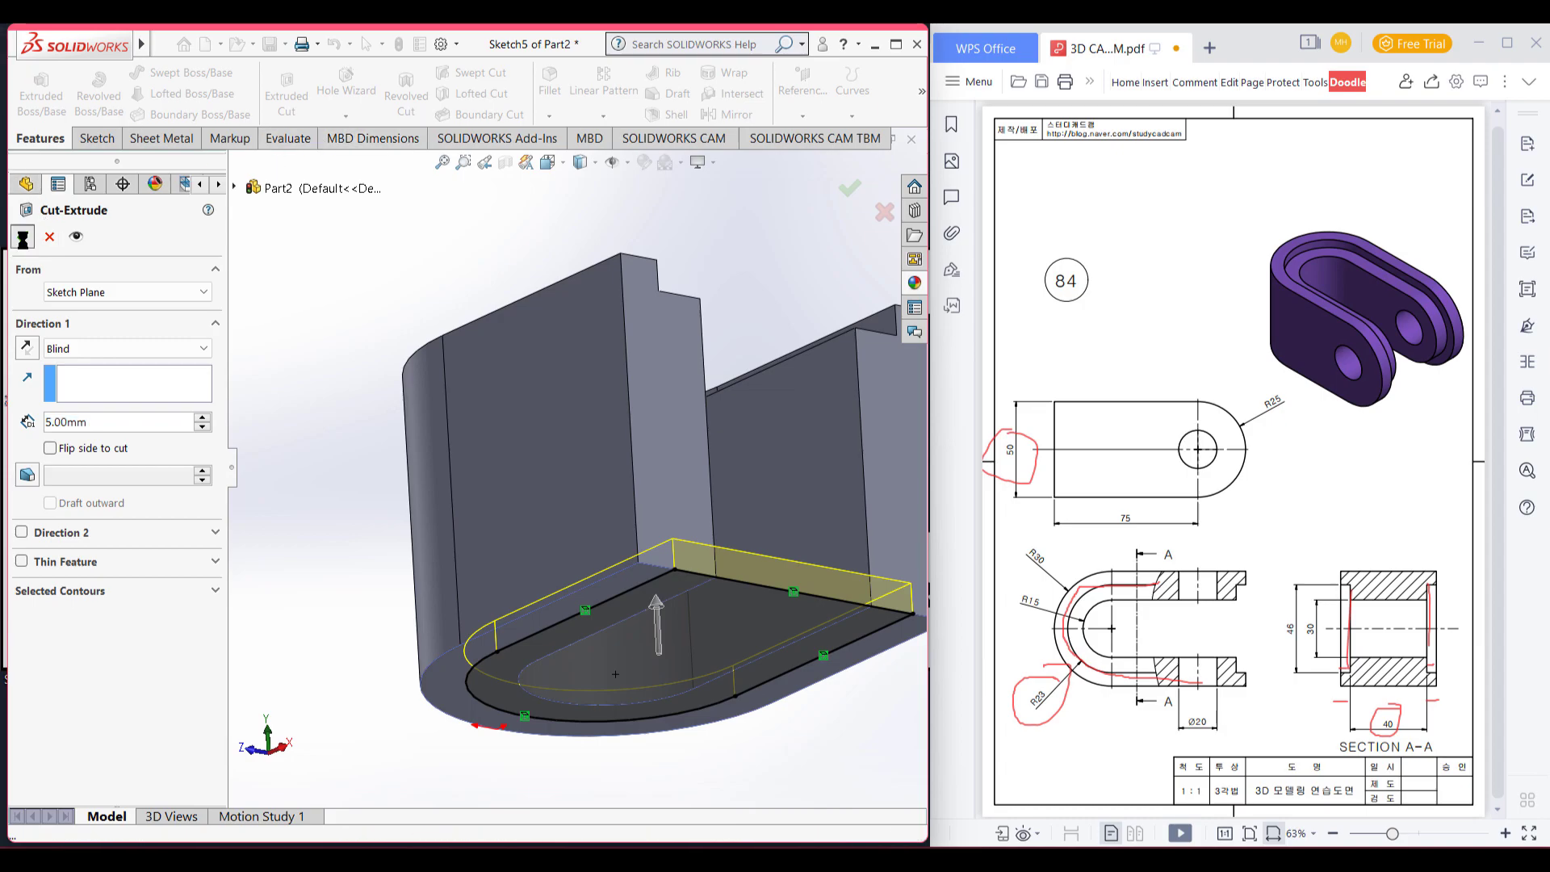
pyautogui.click(352, 395)
pyautogui.moveTo(352, 395); pyautogui.dragTo(352, 525, button='middle')
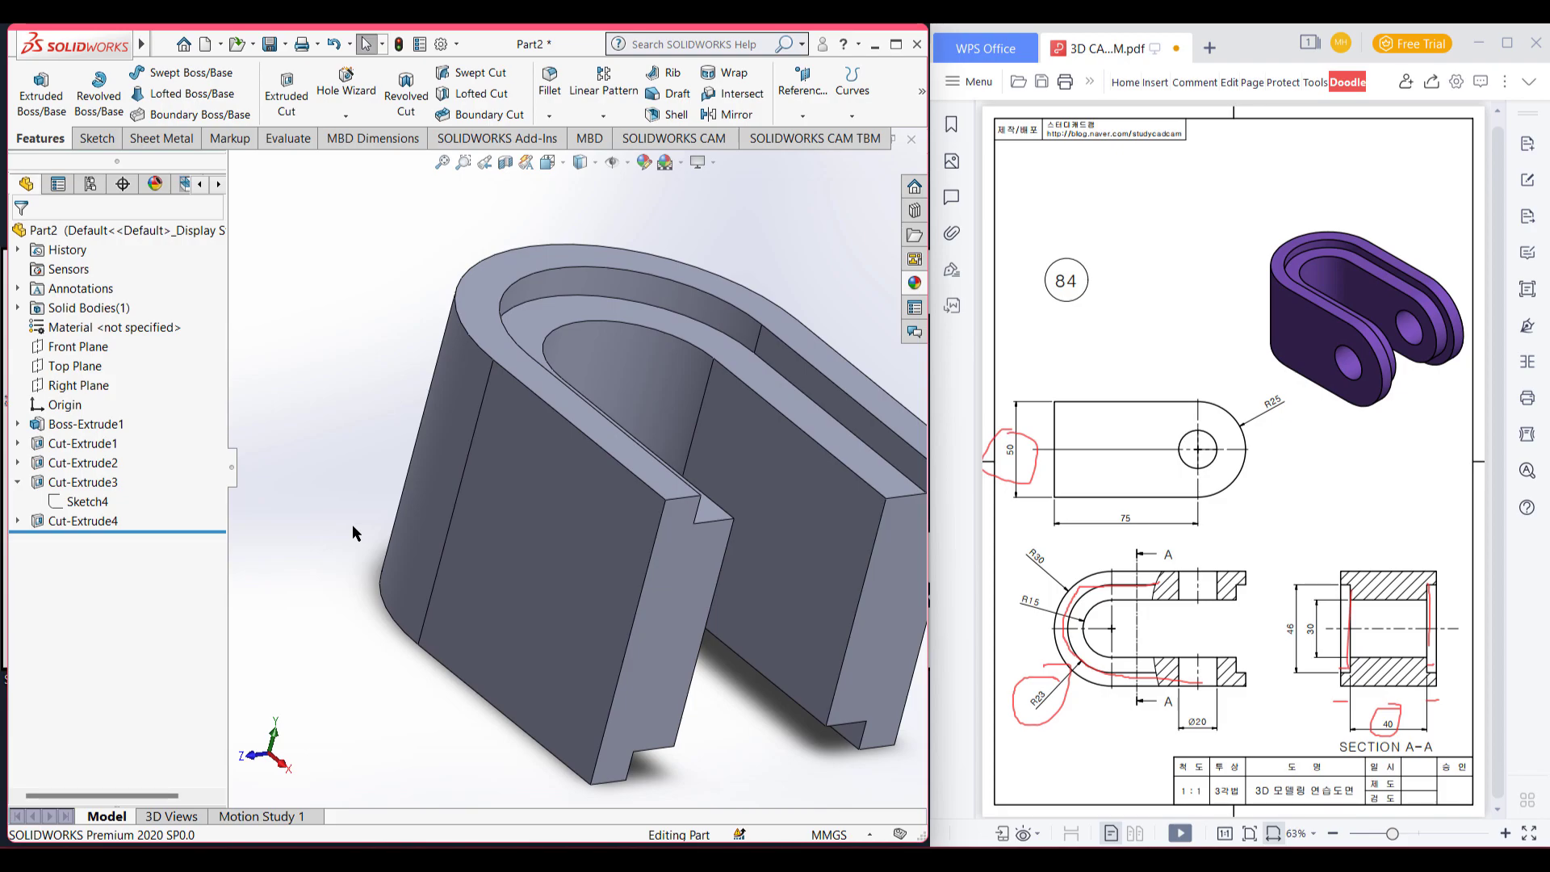
pyautogui.hotkey('ctrl', '7')
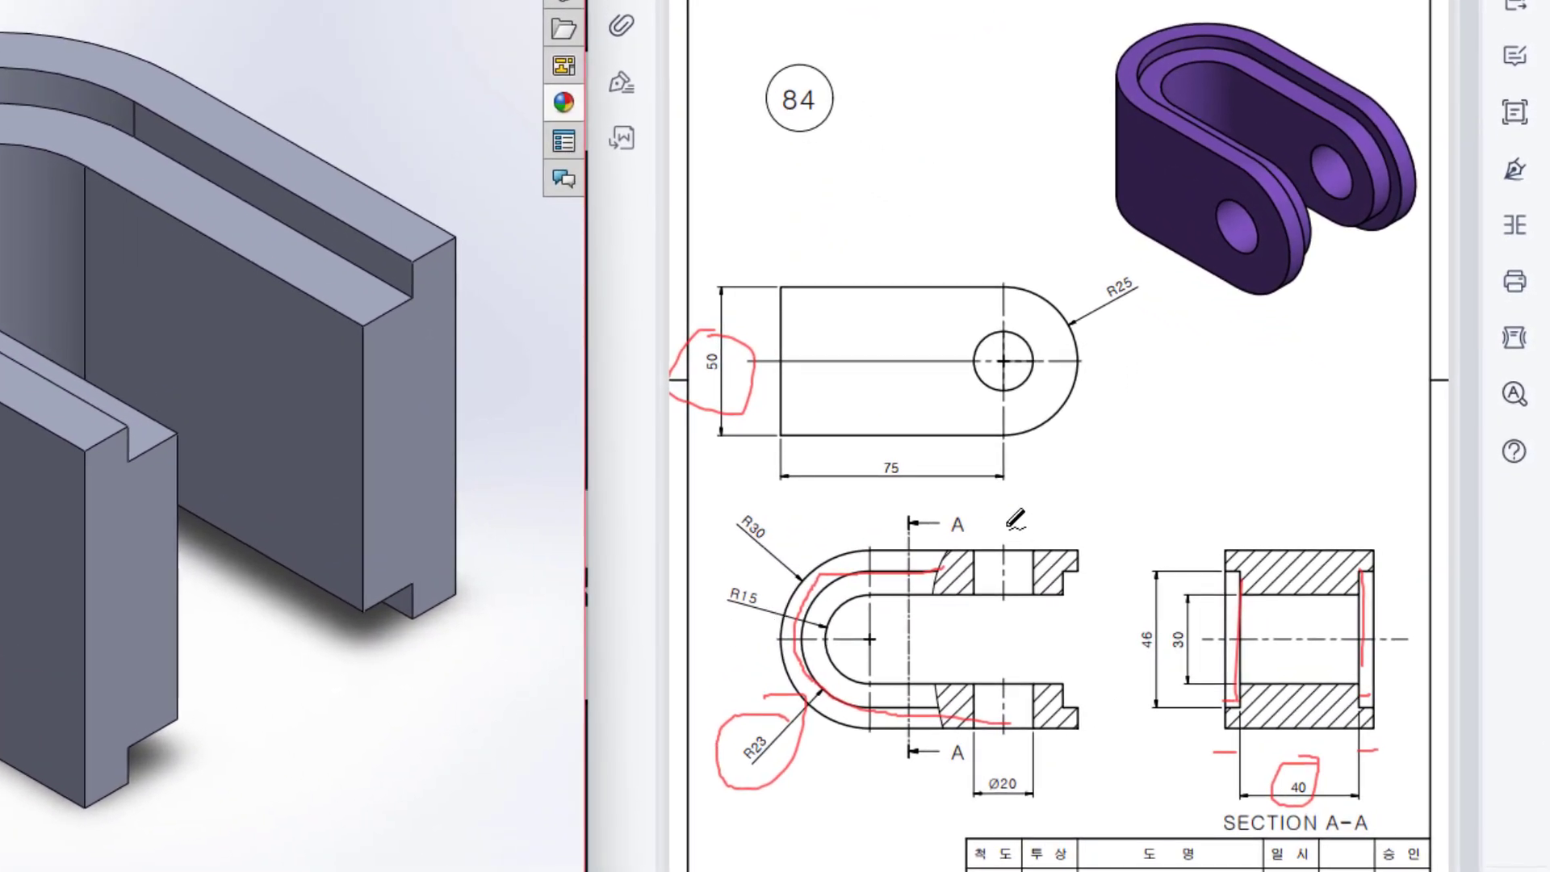
# - Undo the red markups on the PDF drawing, trace the rounded arm end, circle its R25 radius and mark both arm ends
pyautogui.moveTo(1009, 525)
pyautogui.mouseDown()
pyautogui.moveTo(1006, 770)
pyautogui.moveTo(835, 806)
pyautogui.moveTo(764, 600)
pyautogui.moveTo(853, 556)
pyautogui.moveTo(1053, 559)
pyautogui.moveTo(1057, 535)
pyautogui.moveTo(1017, 604)
pyautogui.moveTo(1081, 557)
pyautogui.mouseUp()
pyautogui.hotkey('ctrl', 'z')
pyautogui.hotkey('ctrl', 'z')
pyautogui.hotkey('ctrl', 'z')
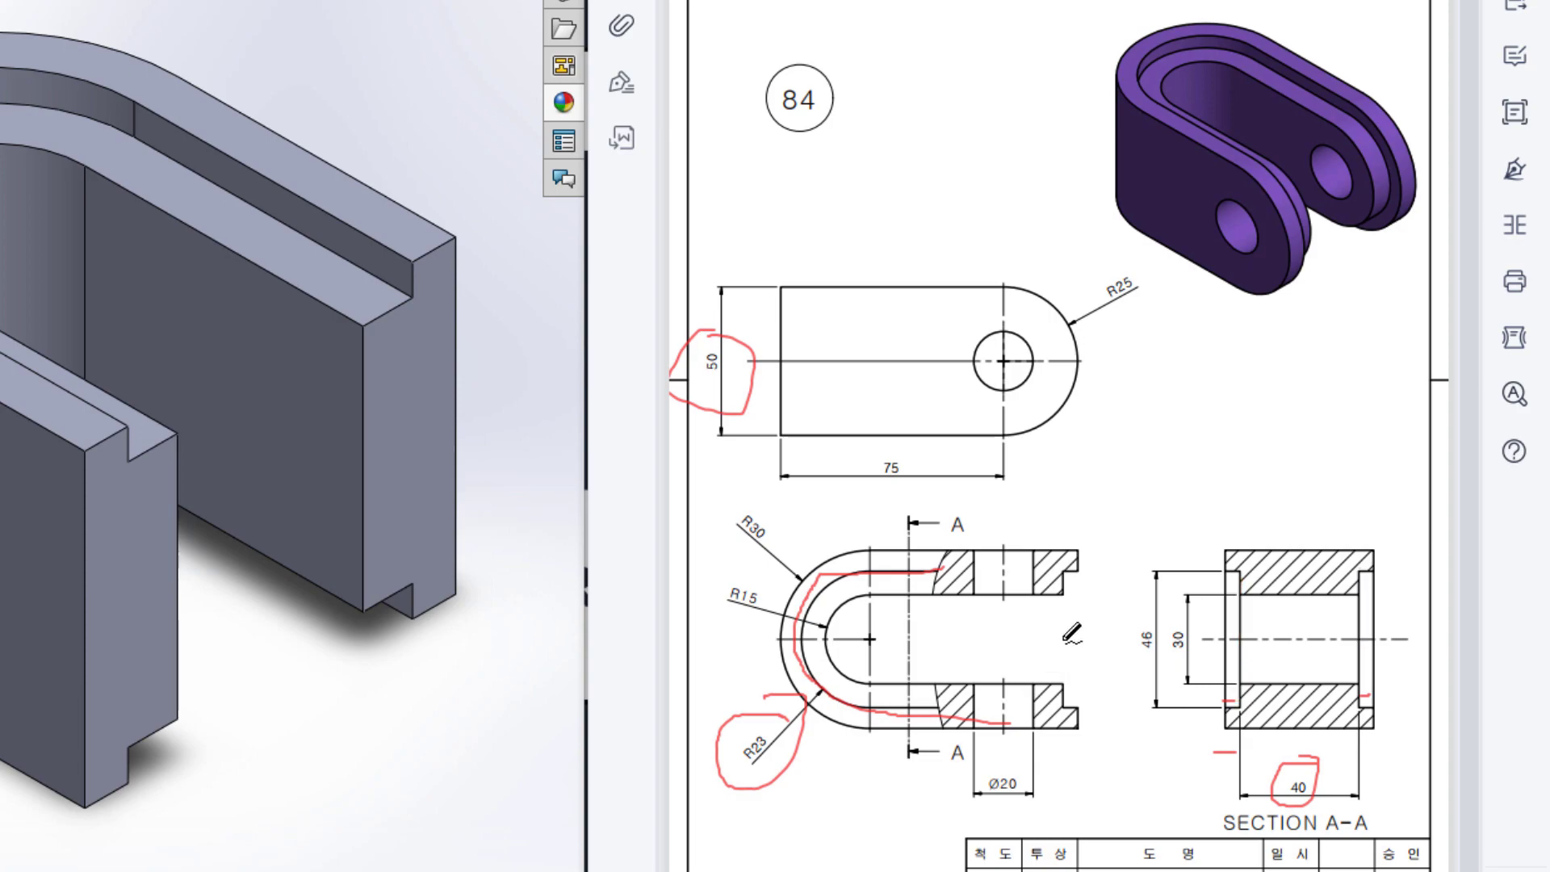
pyautogui.hotkey('ctrl', 'z')
pyautogui.hotkey('ctrl', 'z')
pyautogui.hotkey('ctrl', 'z')
pyautogui.hotkey('ctrl', 'z')
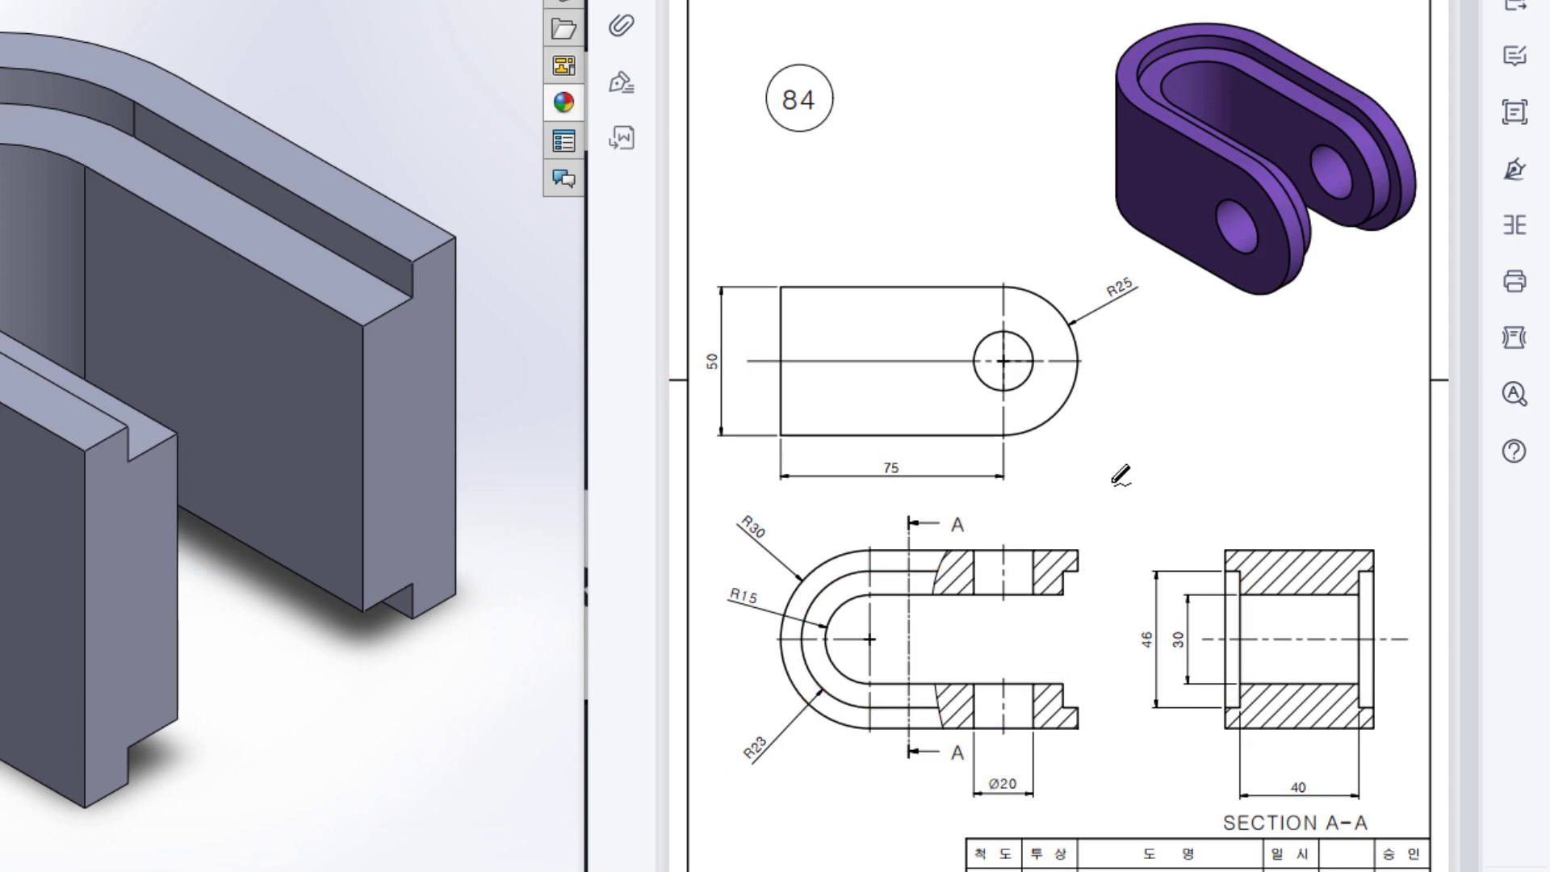
pyautogui.moveTo(1070, 378); pyautogui.dragTo(1013, 426)
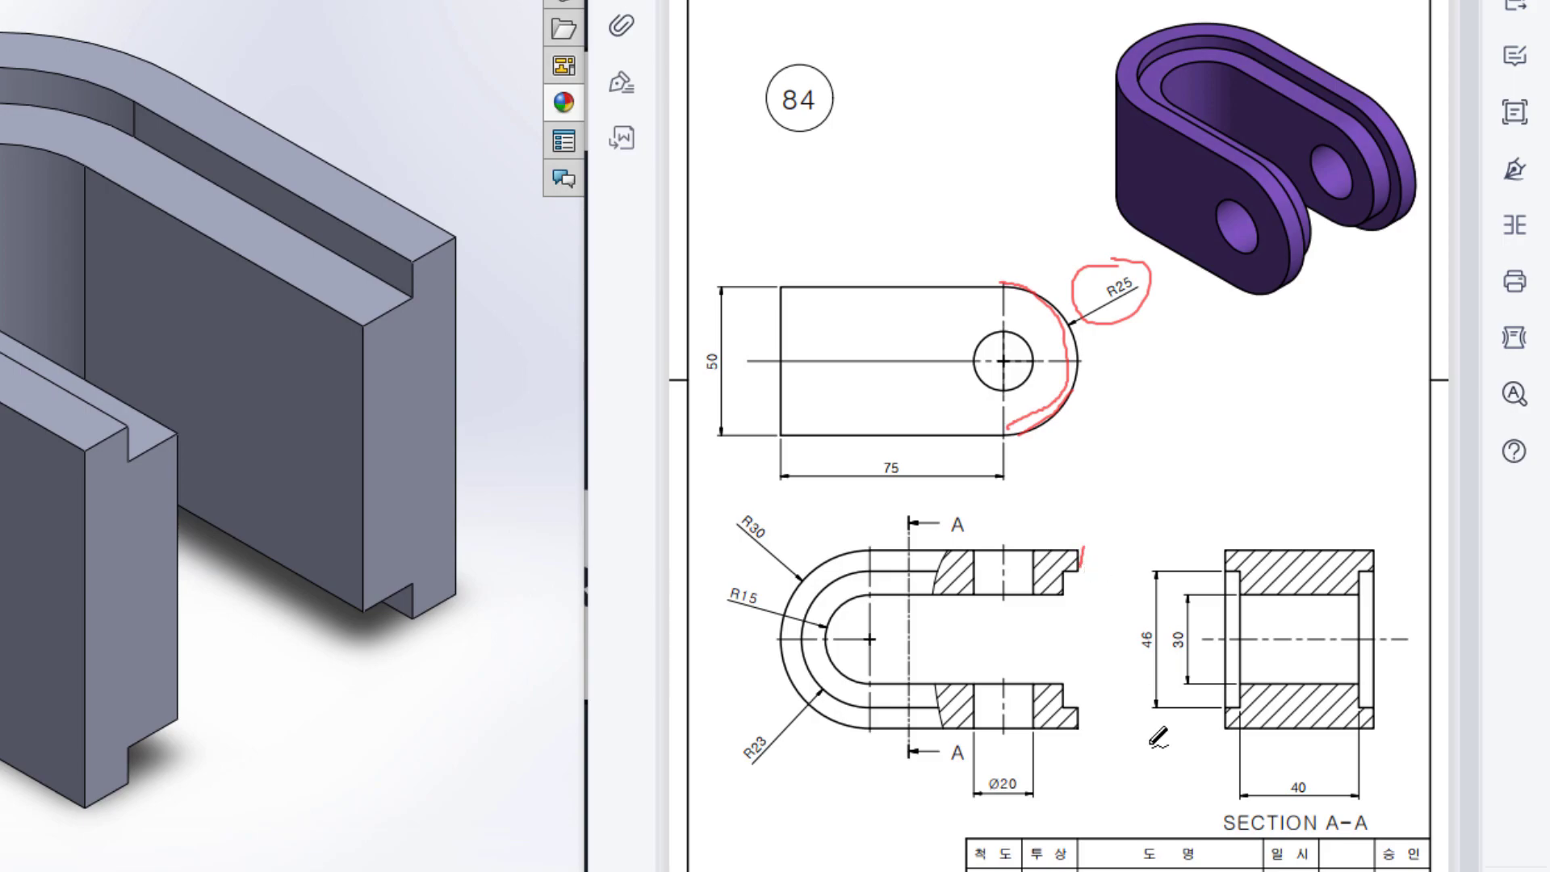
pyautogui.moveTo(1088, 710); pyautogui.dragTo(1084, 738)
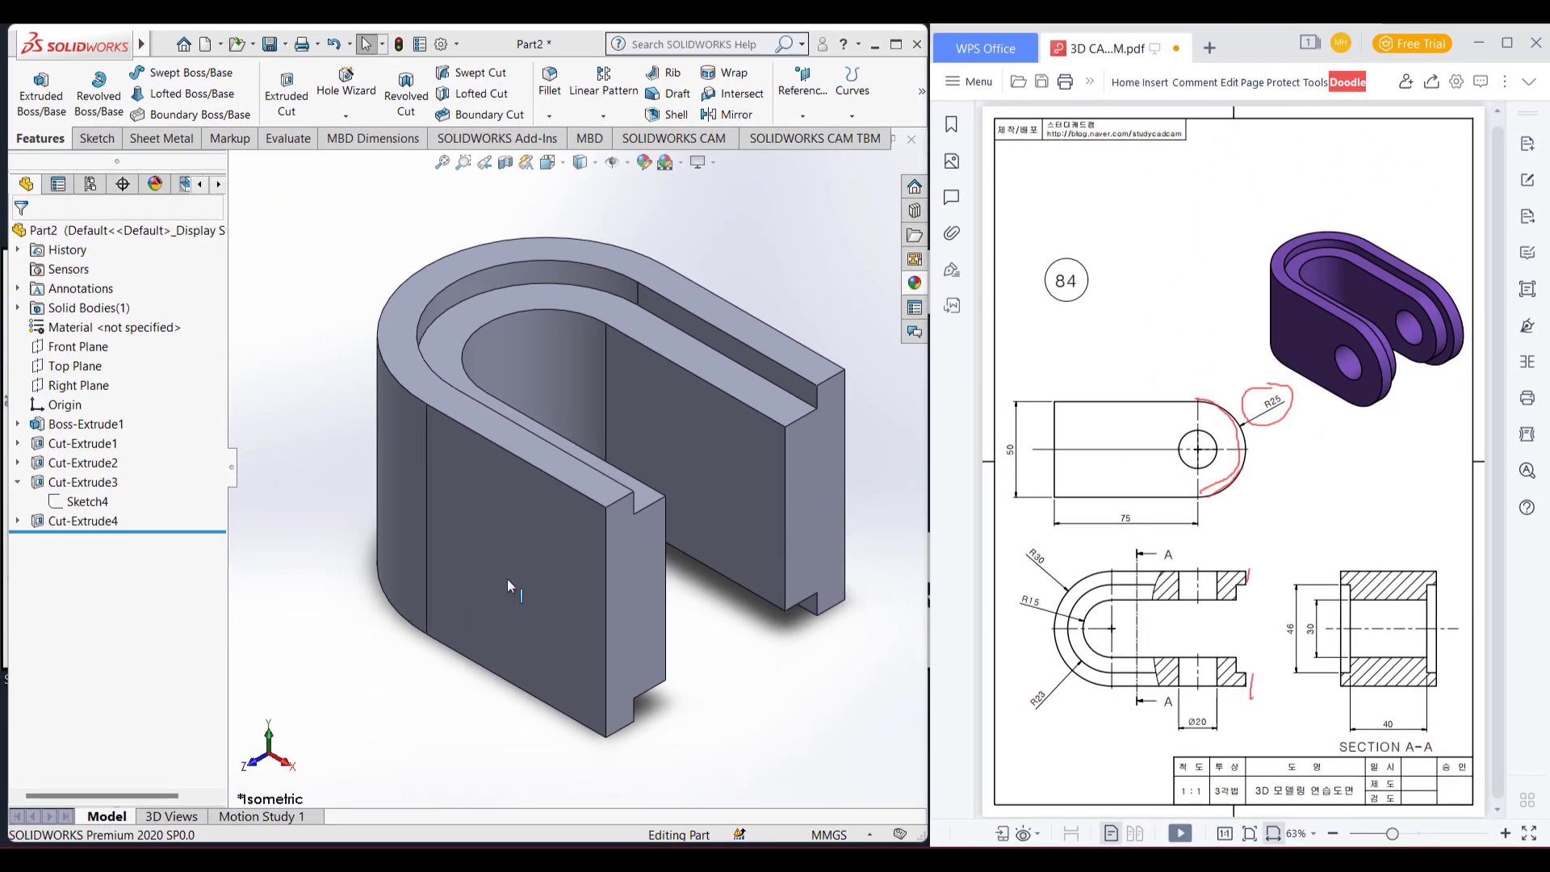
# - In SOLIDWORKS, sketch a 50 mm diameter circle on the arm's flat outer face, centred on the midpoint of the open-end edge
pyautogui.click(502, 538)
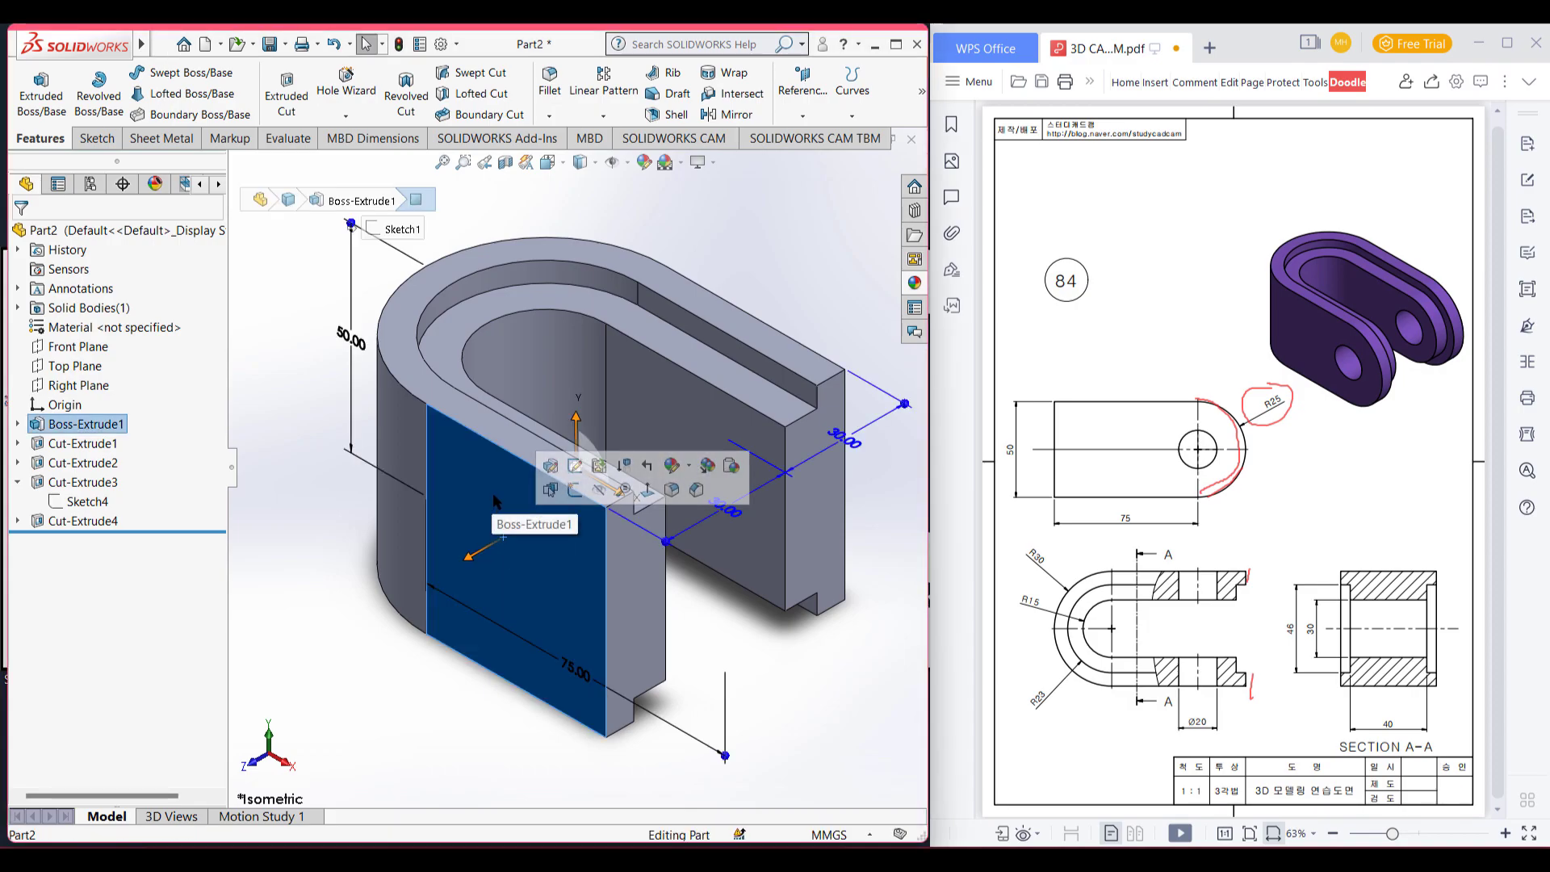
pyautogui.rightClick(496, 500)
pyautogui.click(533, 473)
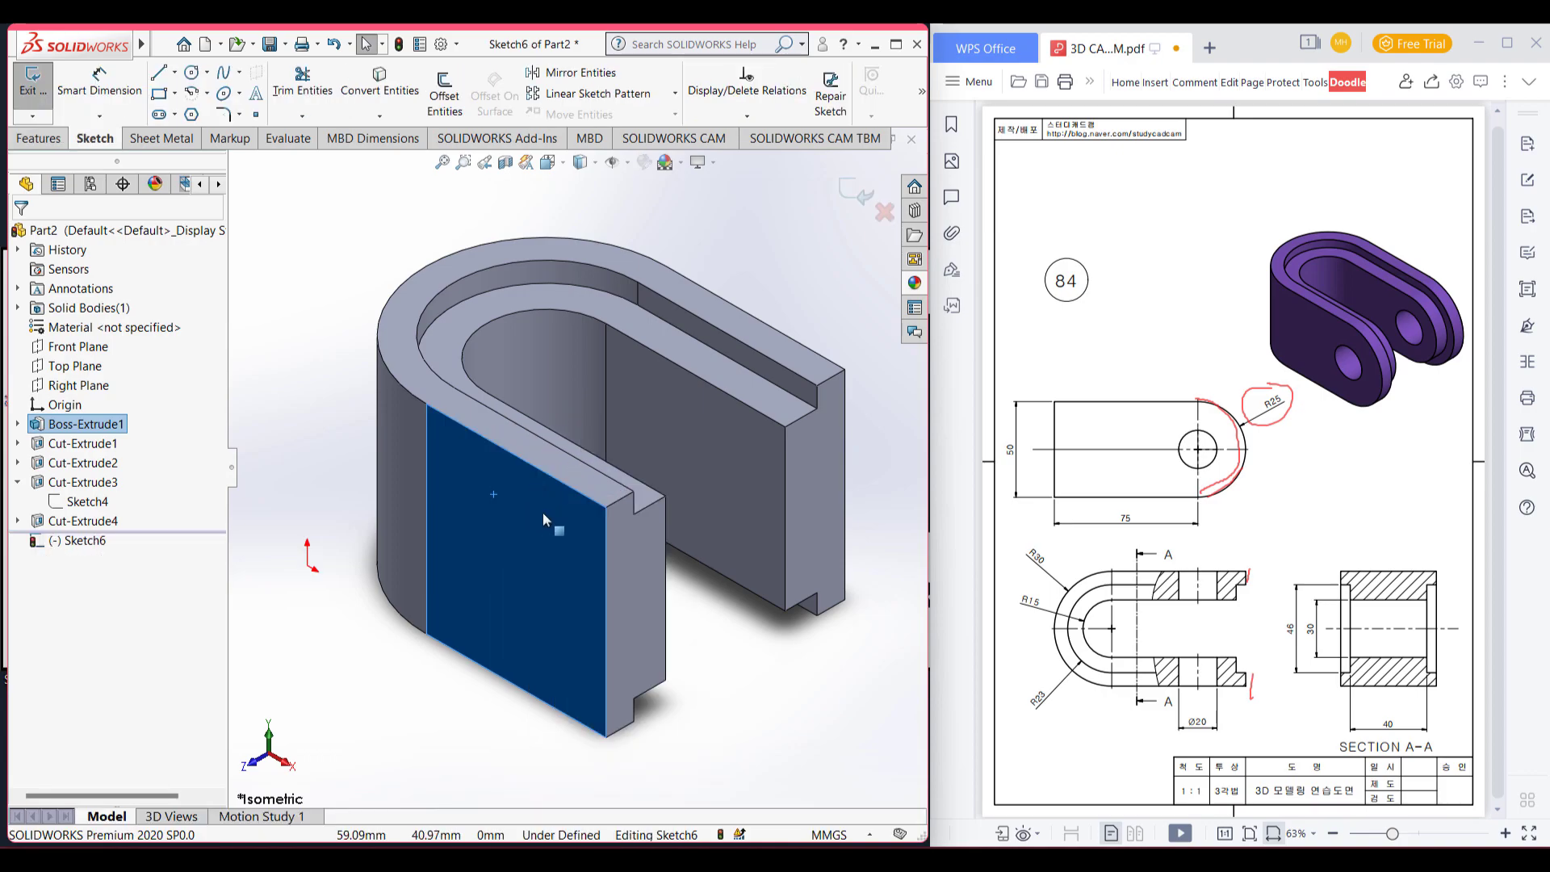
pyautogui.hotkey('ctrl', '8')
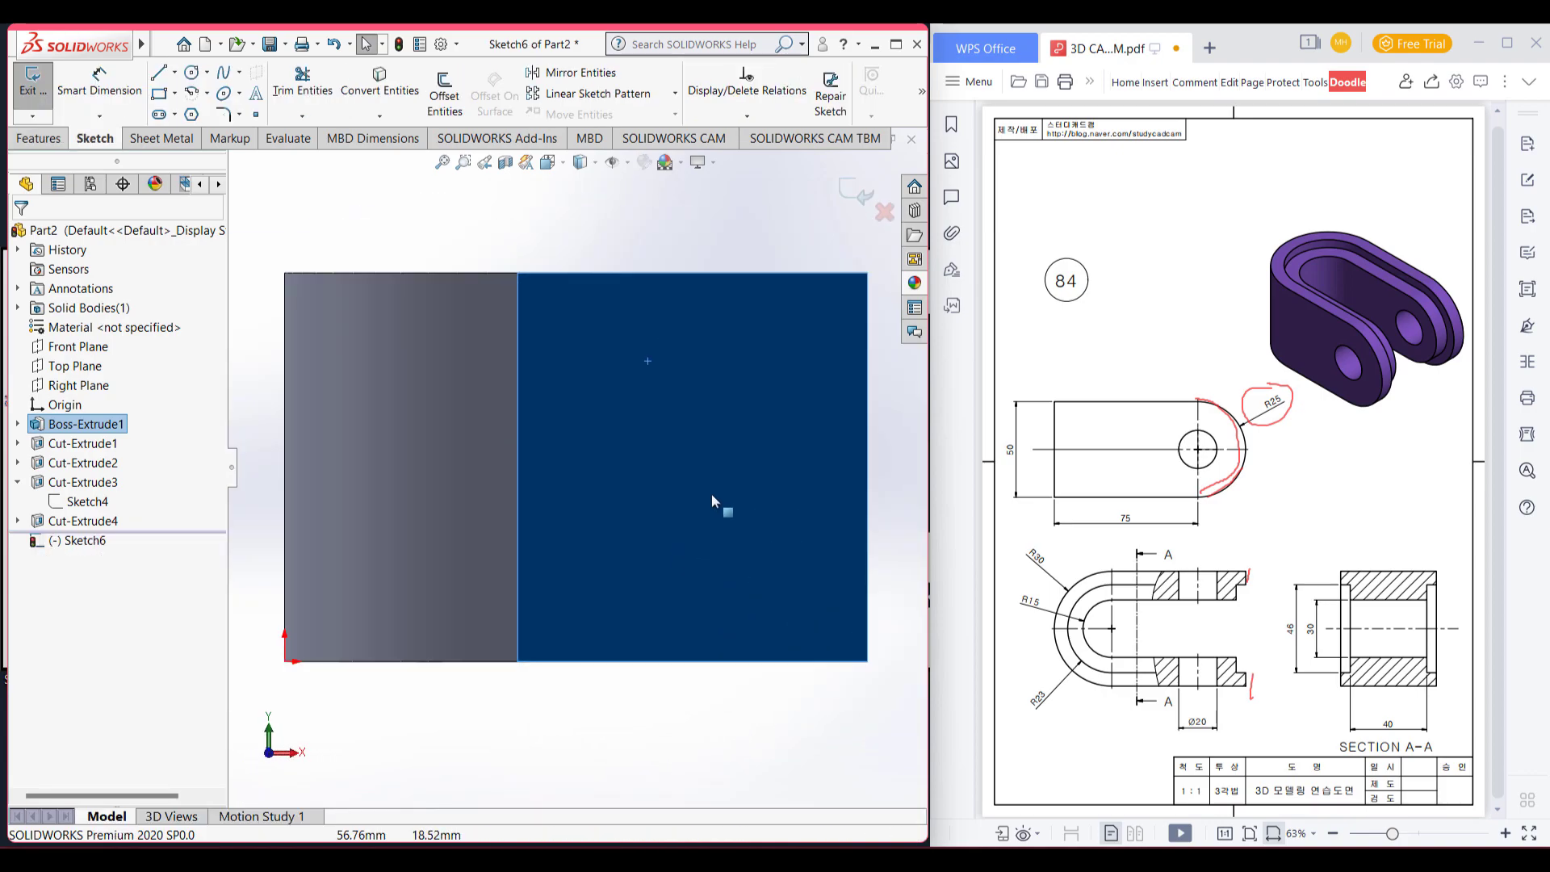
pyautogui.click(789, 405)
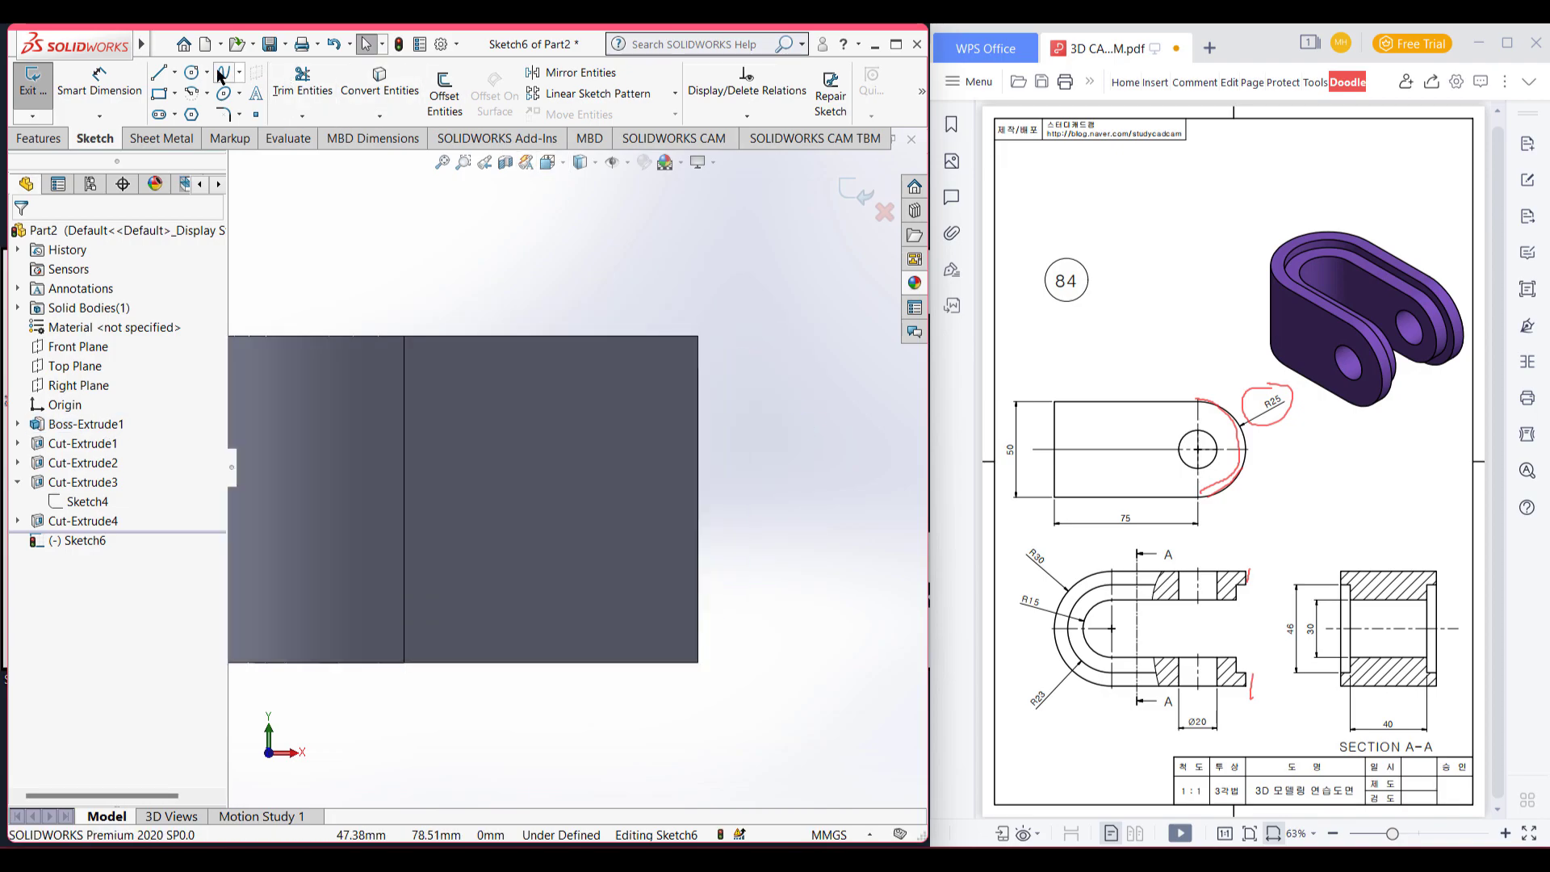
pyautogui.click(192, 73)
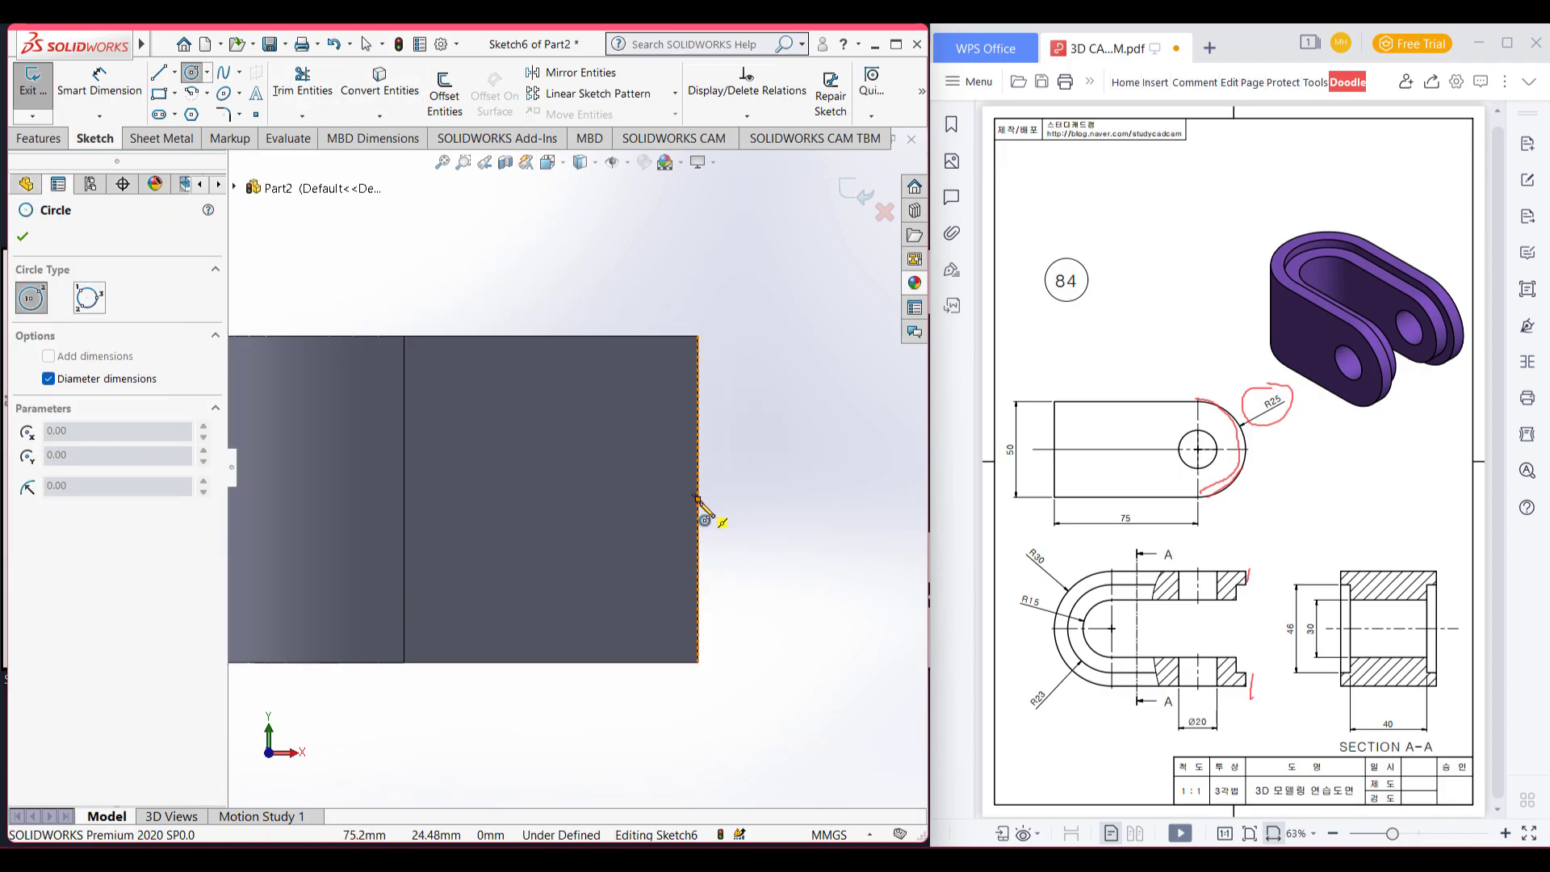
pyautogui.click(698, 499)
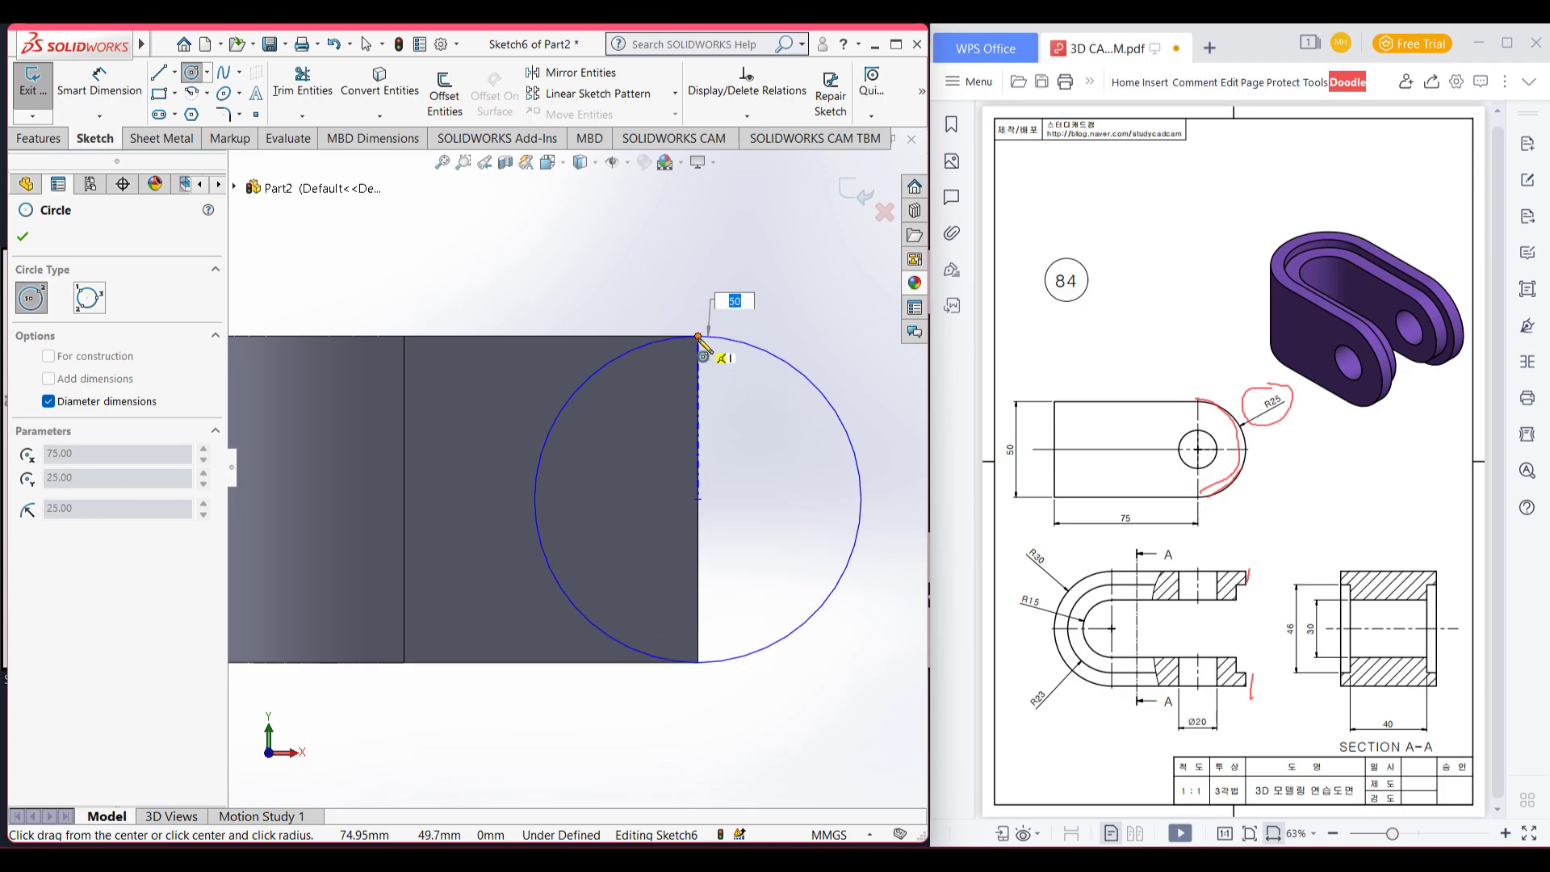
pyautogui.click(699, 337)
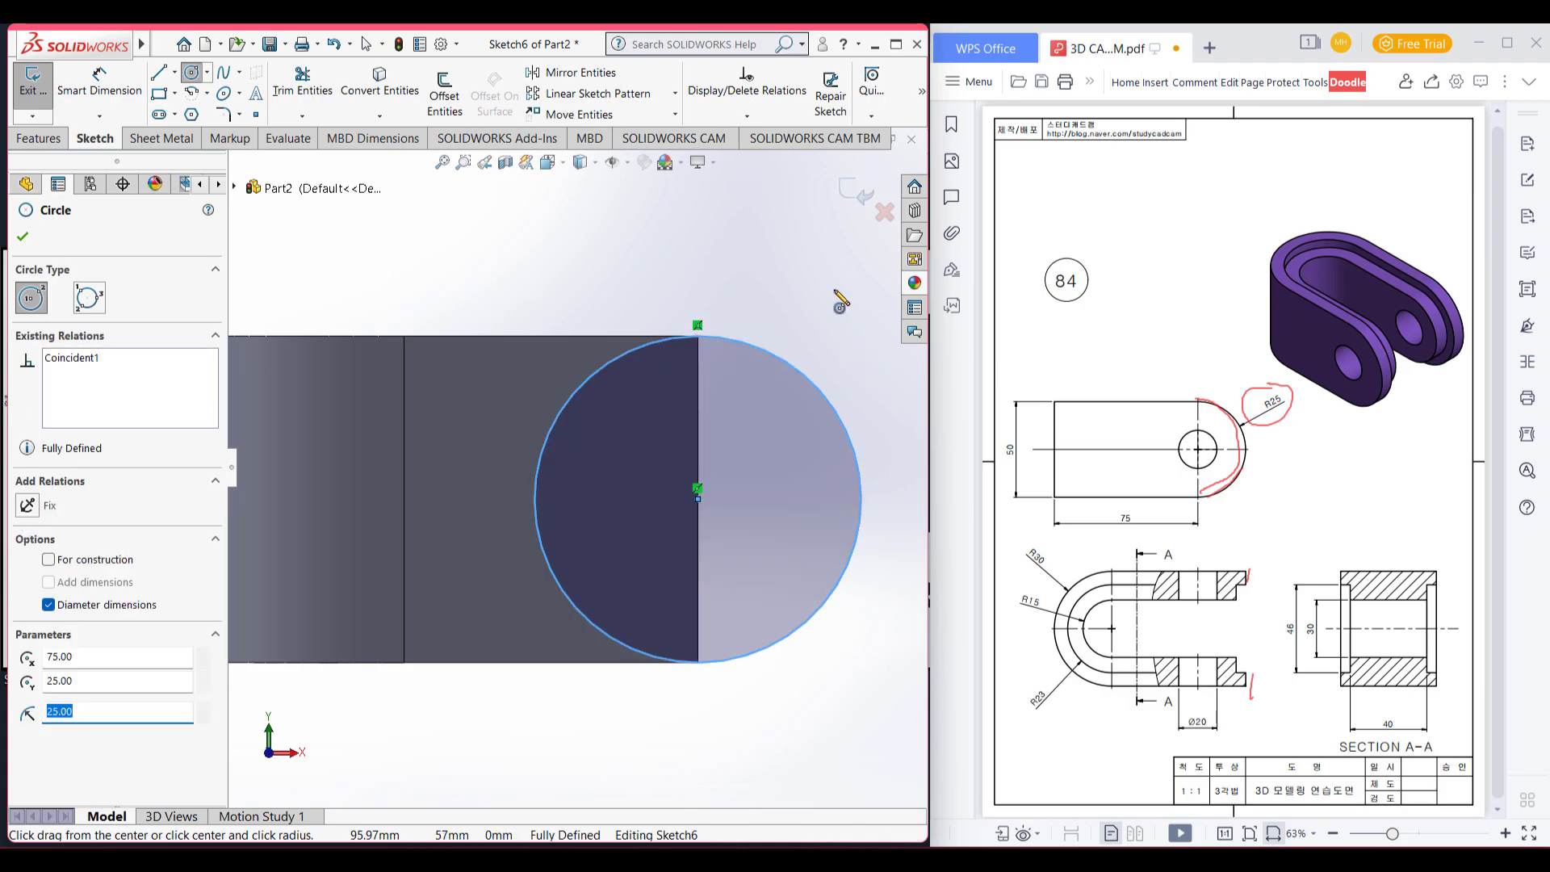
pyautogui.press('Escape')
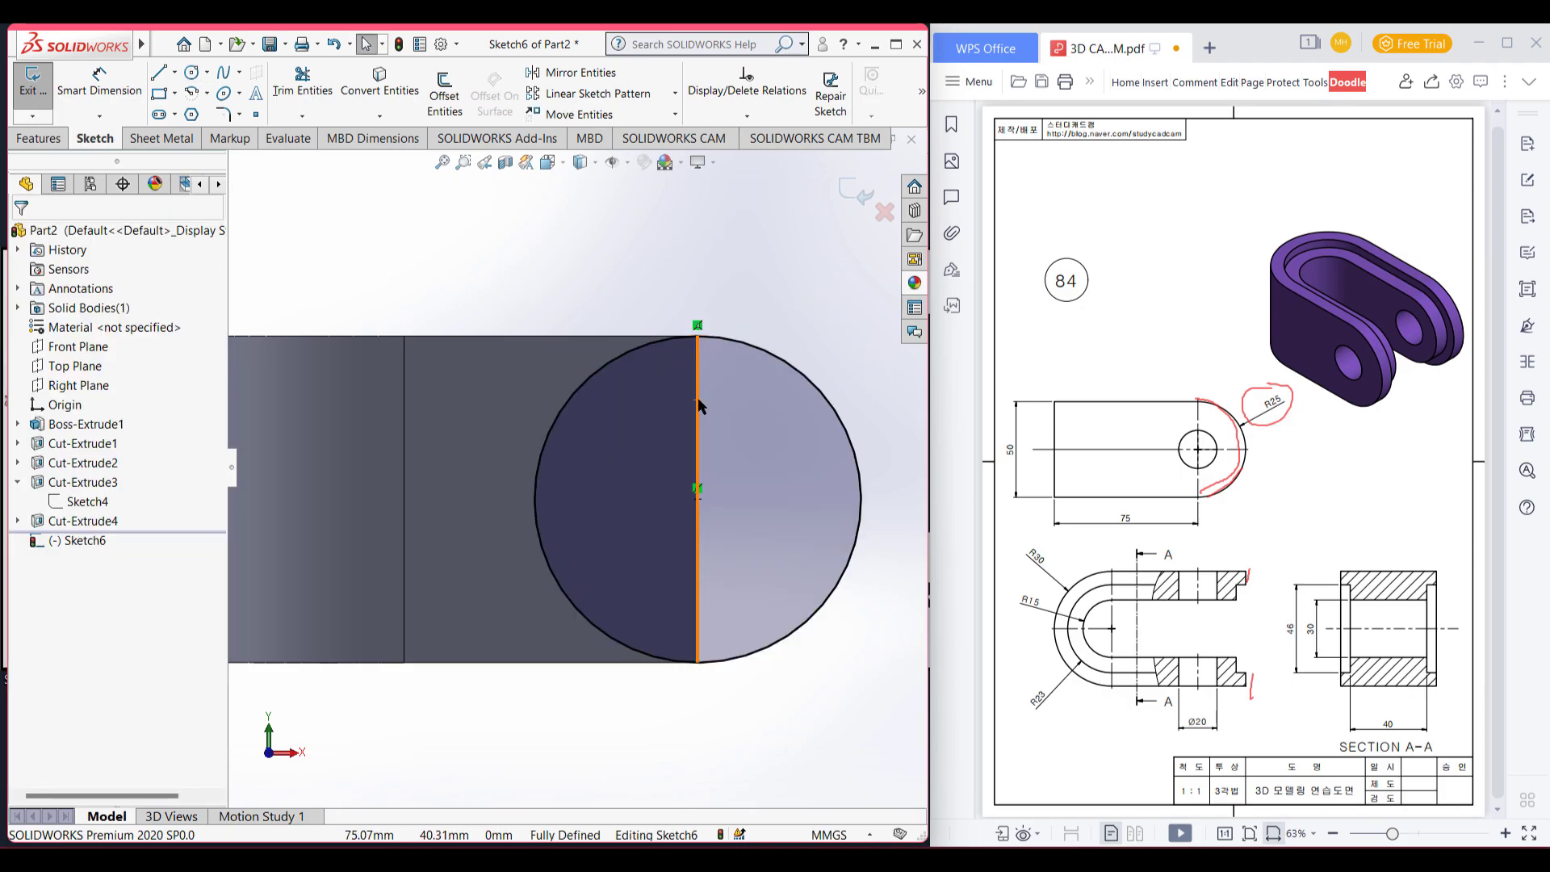
# - Convert the arm's open-end edge into the sketch and trim the half of the circle lying on the arm
pyautogui.click(697, 397)
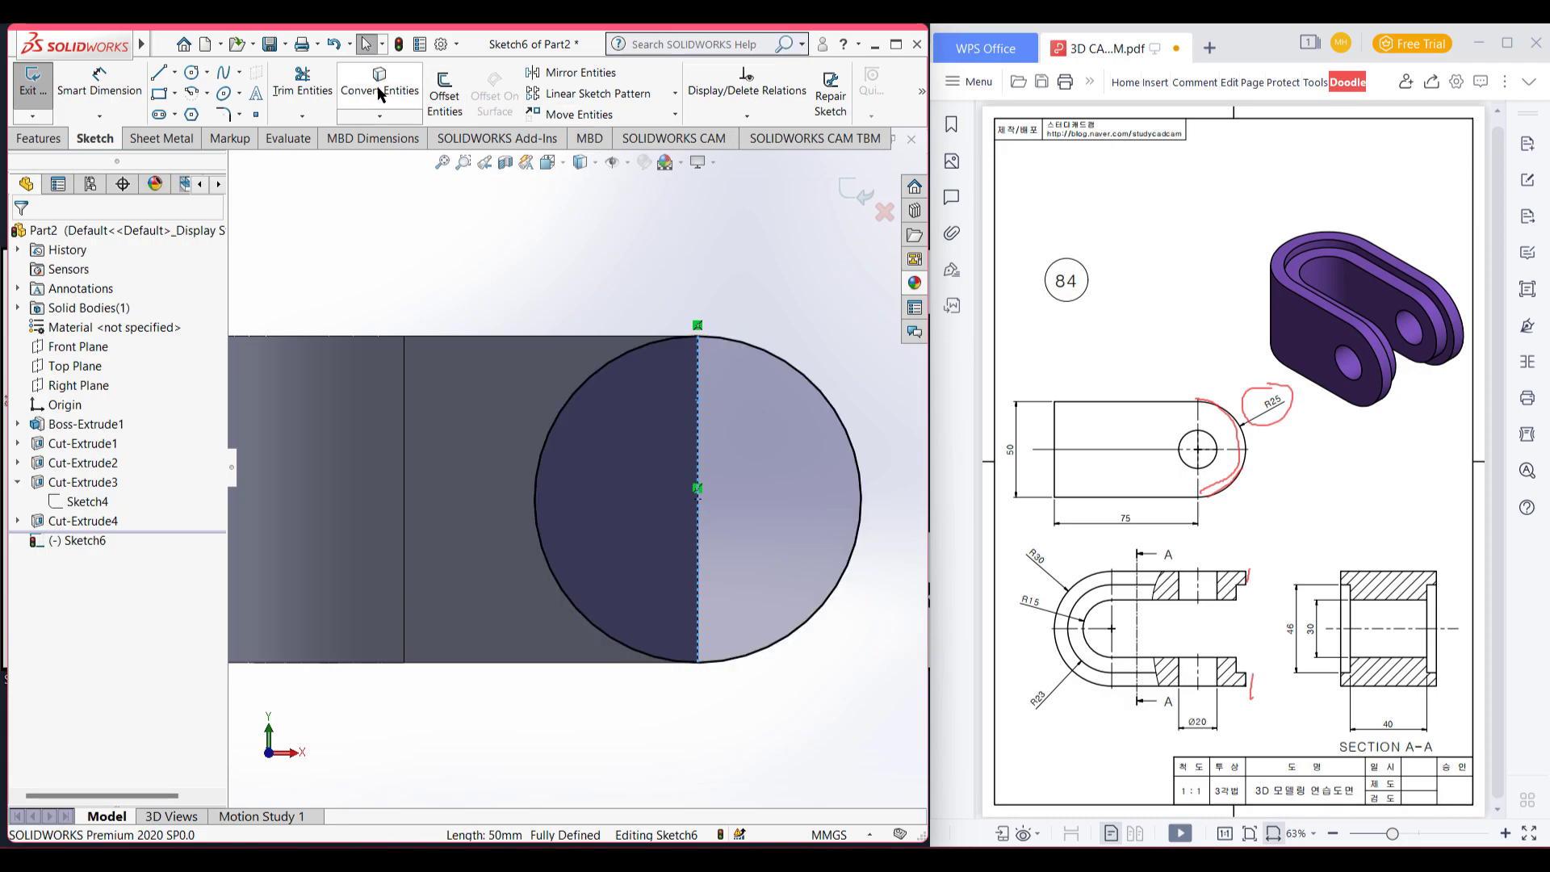
pyautogui.moveTo(715, 256); pyautogui.dragTo(615, 512, button='middle')
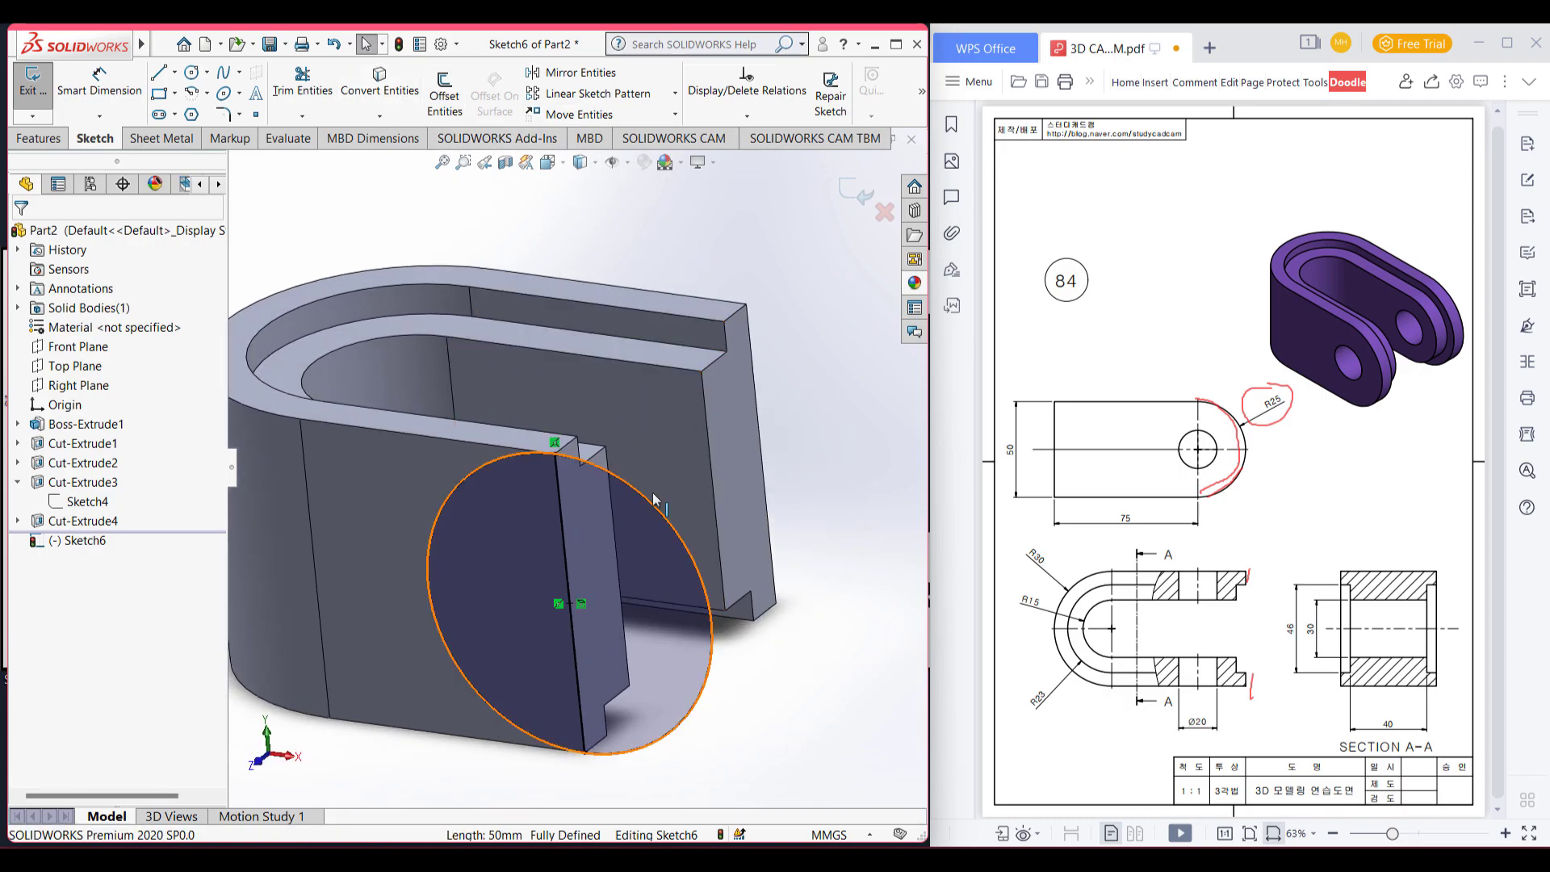
pyautogui.scroll(3, 615, 512)
pyautogui.moveTo(818, 557); pyautogui.dragTo(791, 645, button='right')
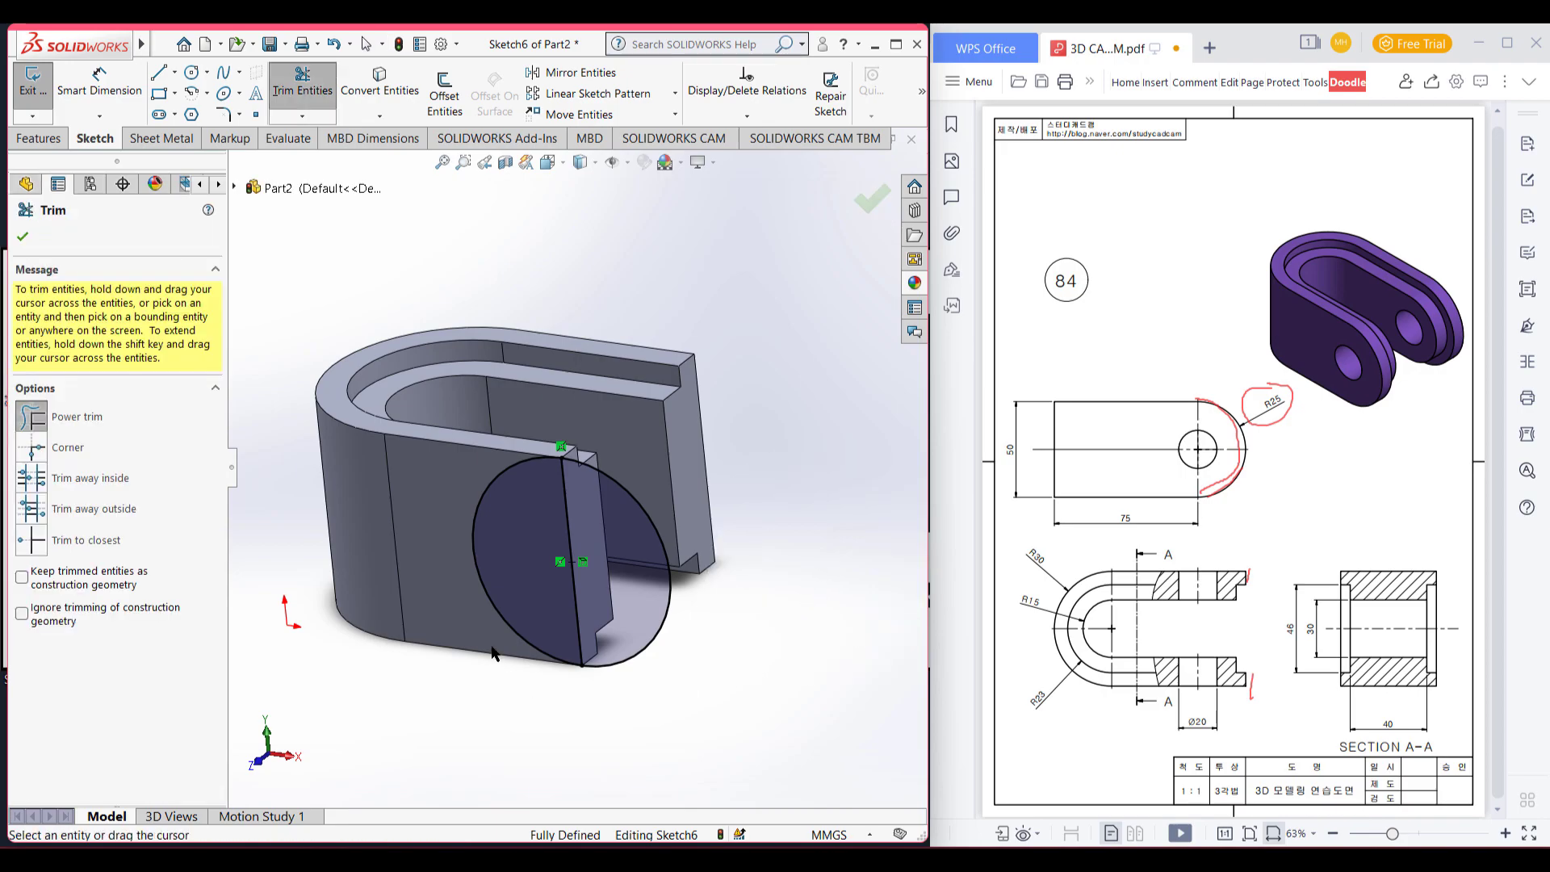
pyautogui.moveTo(494, 654); pyautogui.dragTo(510, 598)
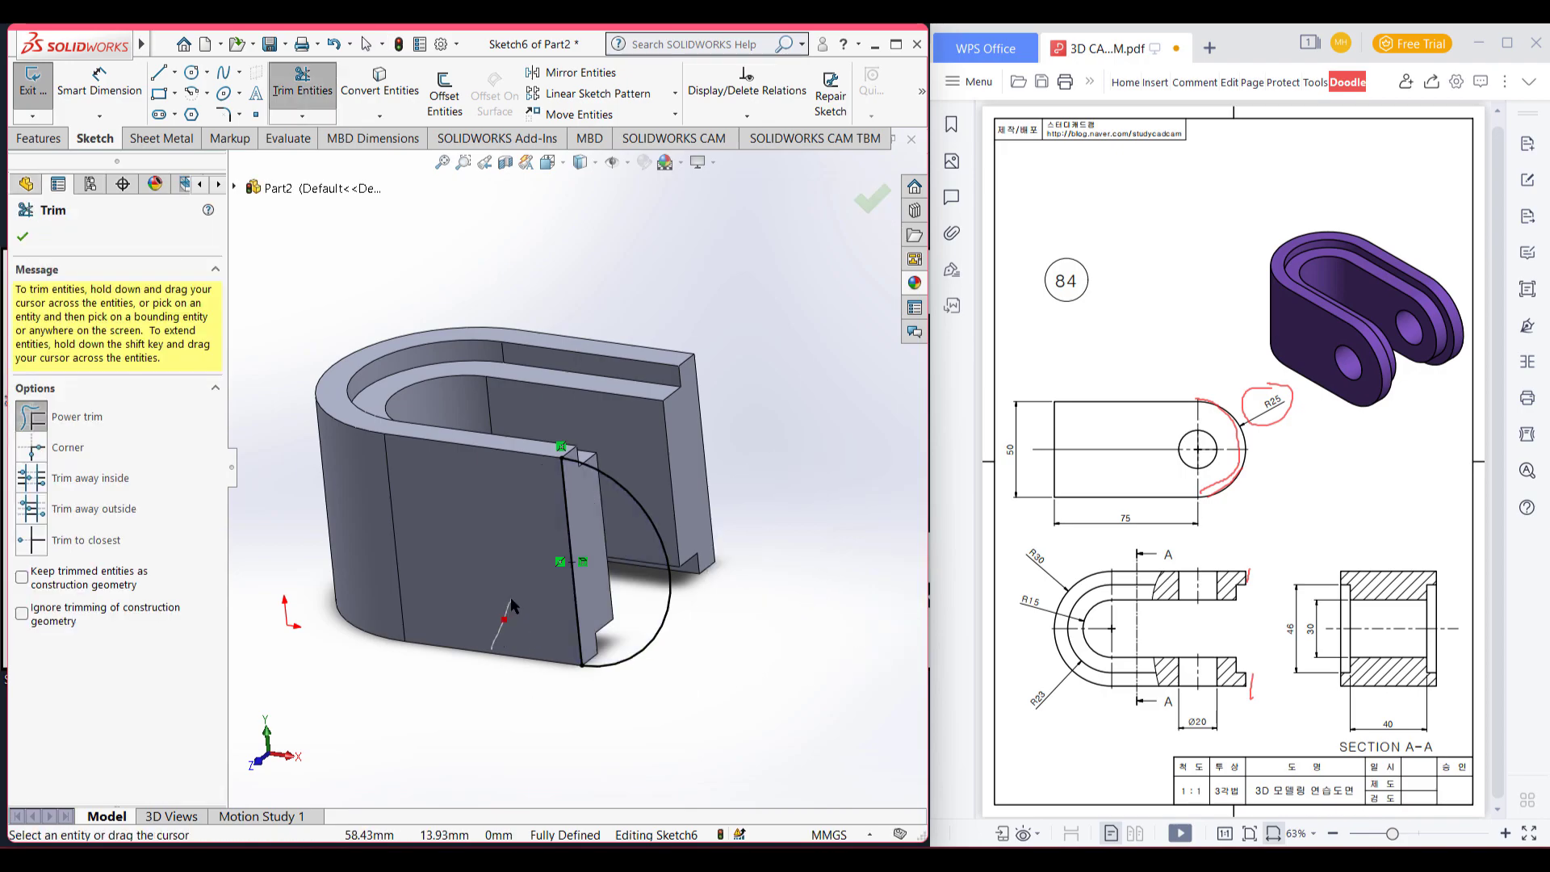
pyautogui.click(25, 235)
# - Extrude the half-circle sketch as a boss up to the recessed step face of the same arm, merging the result
pyautogui.click(47, 141)
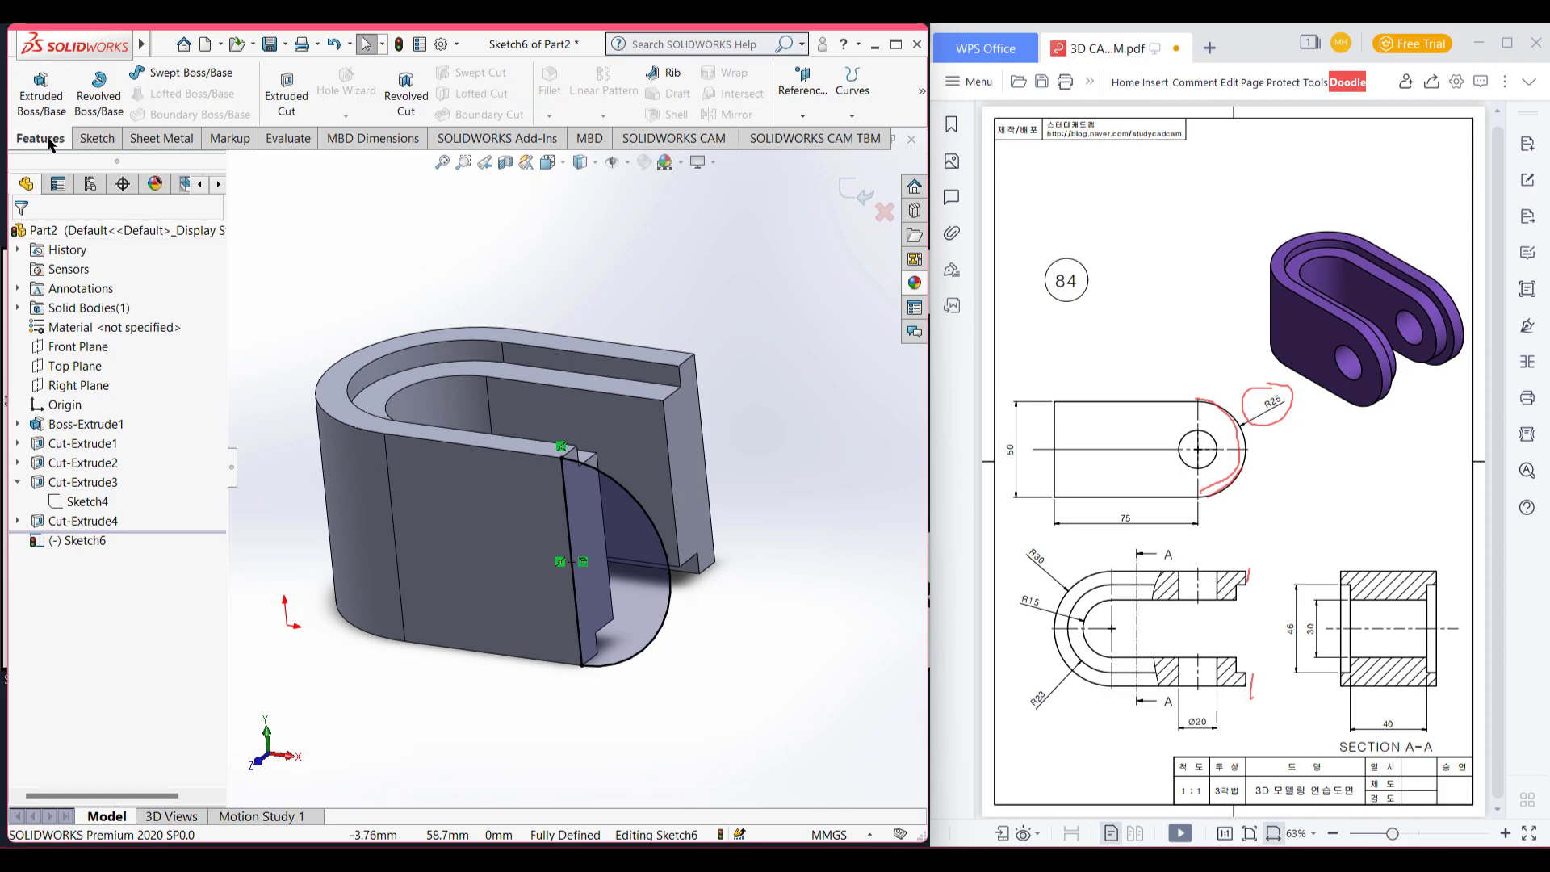
pyautogui.click(40, 95)
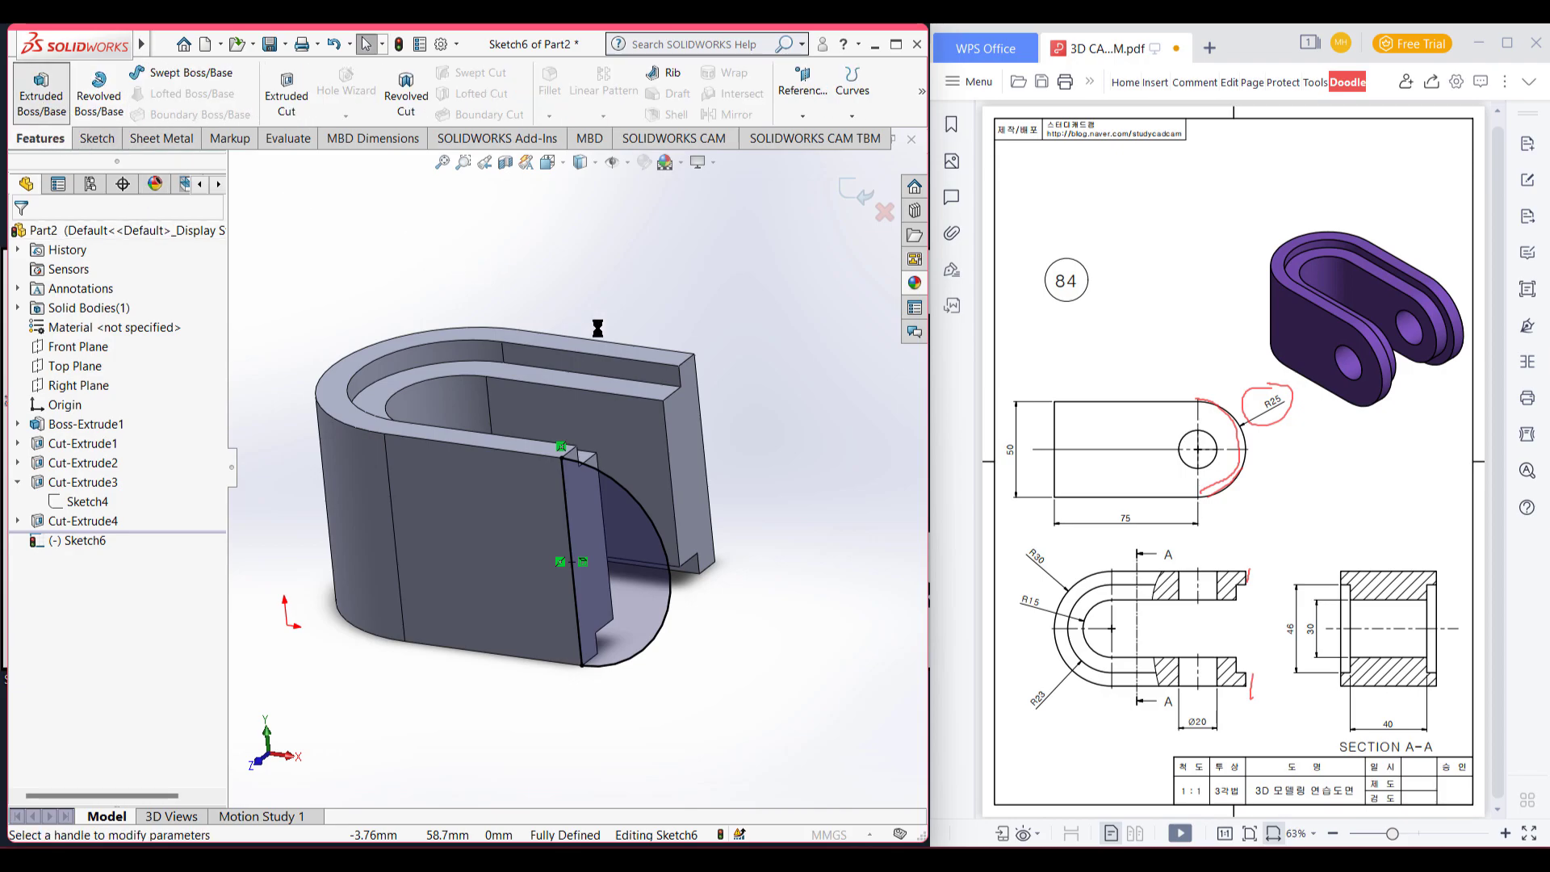
pyautogui.click(129, 348)
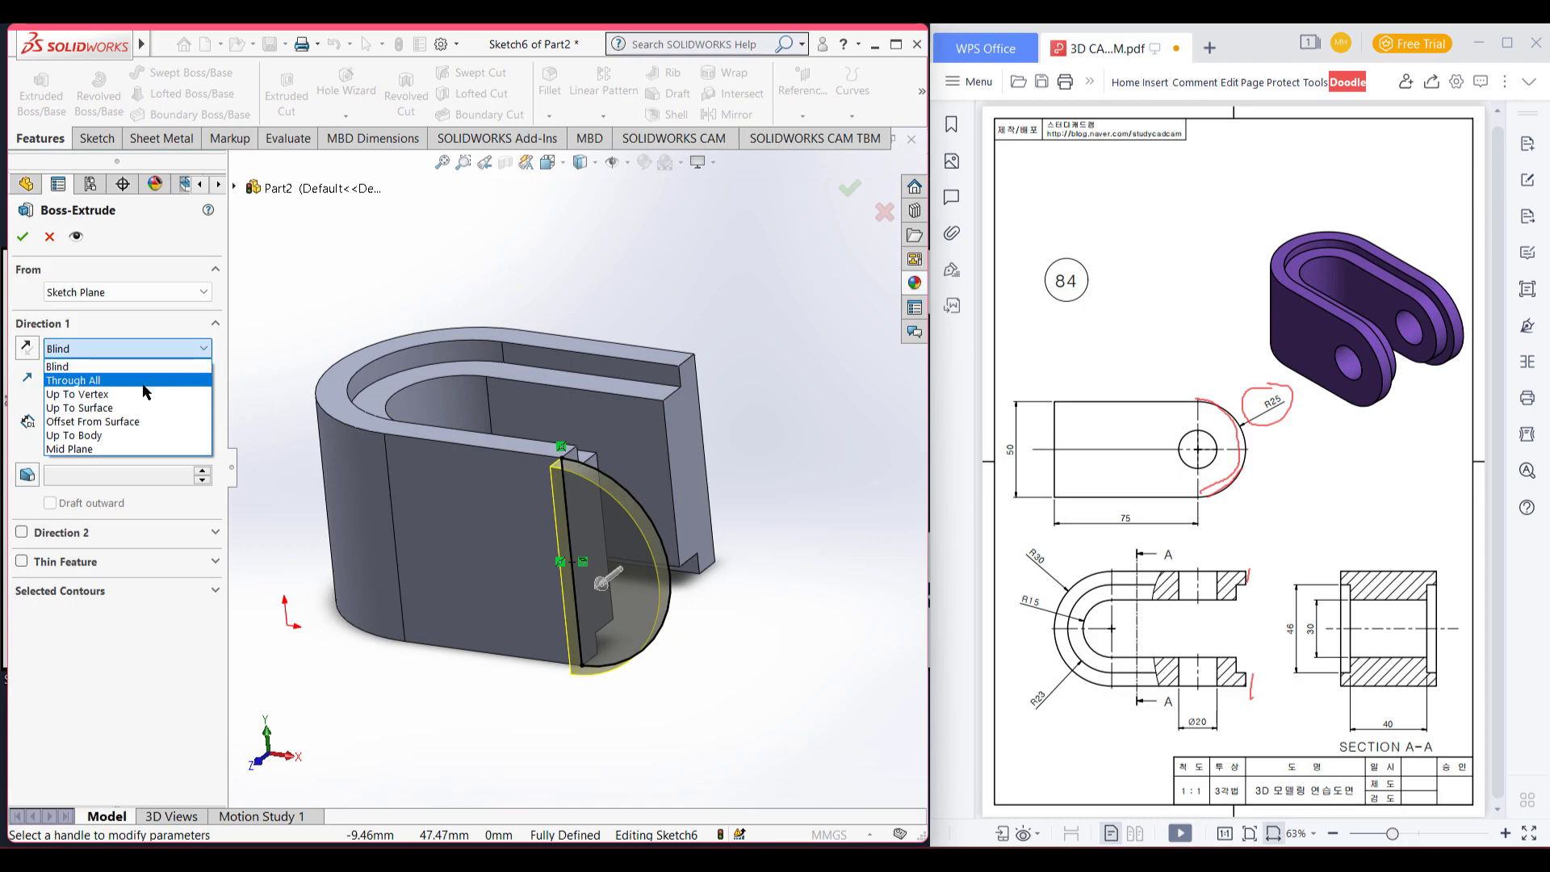
pyautogui.click(150, 410)
pyautogui.moveTo(767, 616); pyautogui.dragTo(645, 694, button='middle')
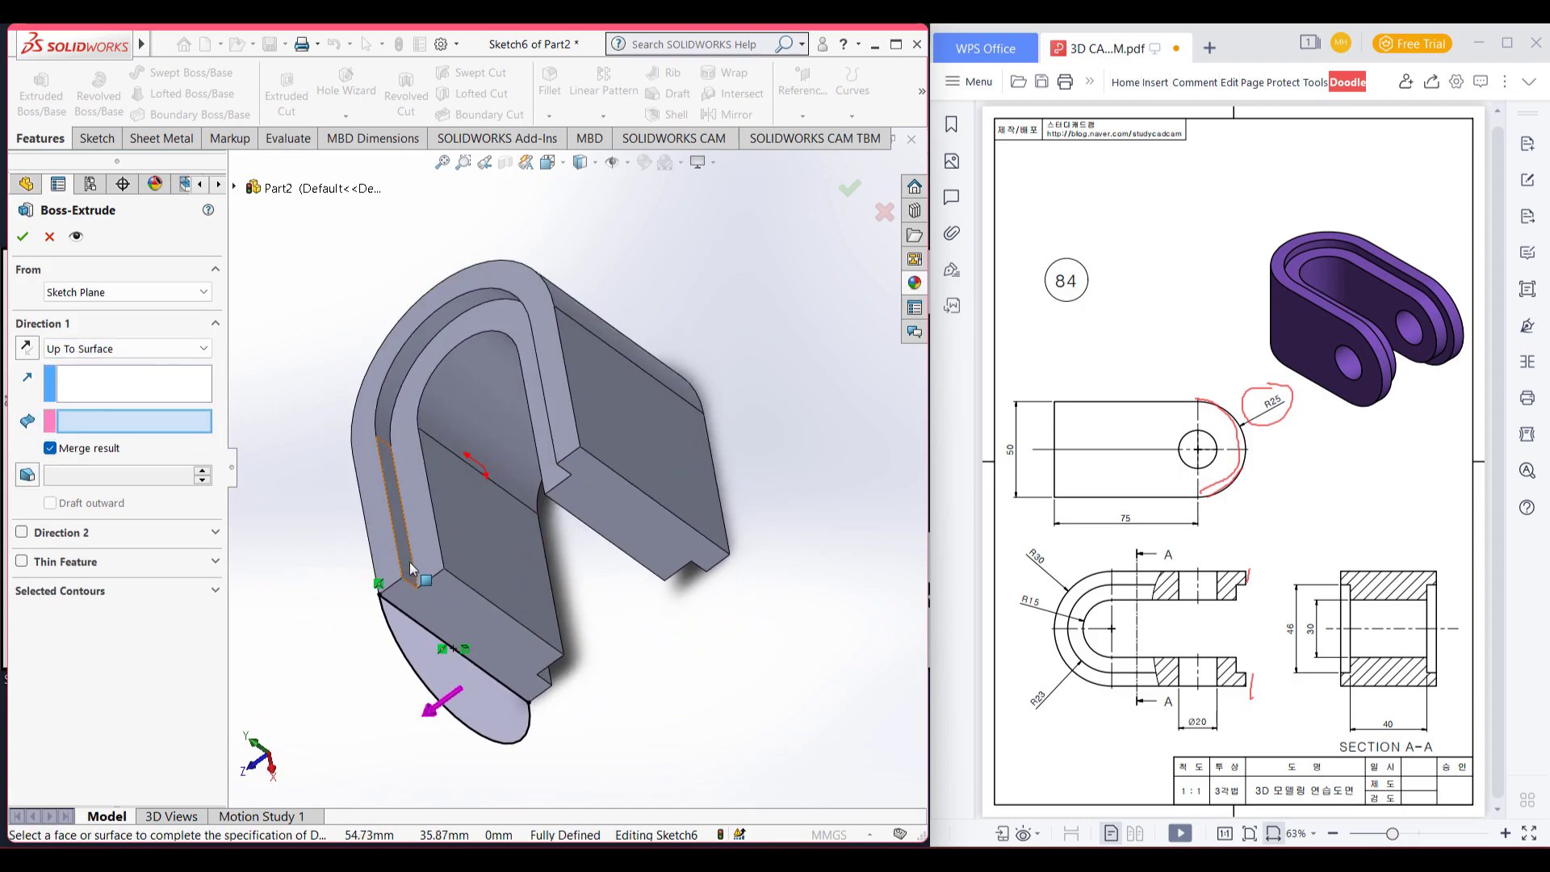
pyautogui.click(394, 554)
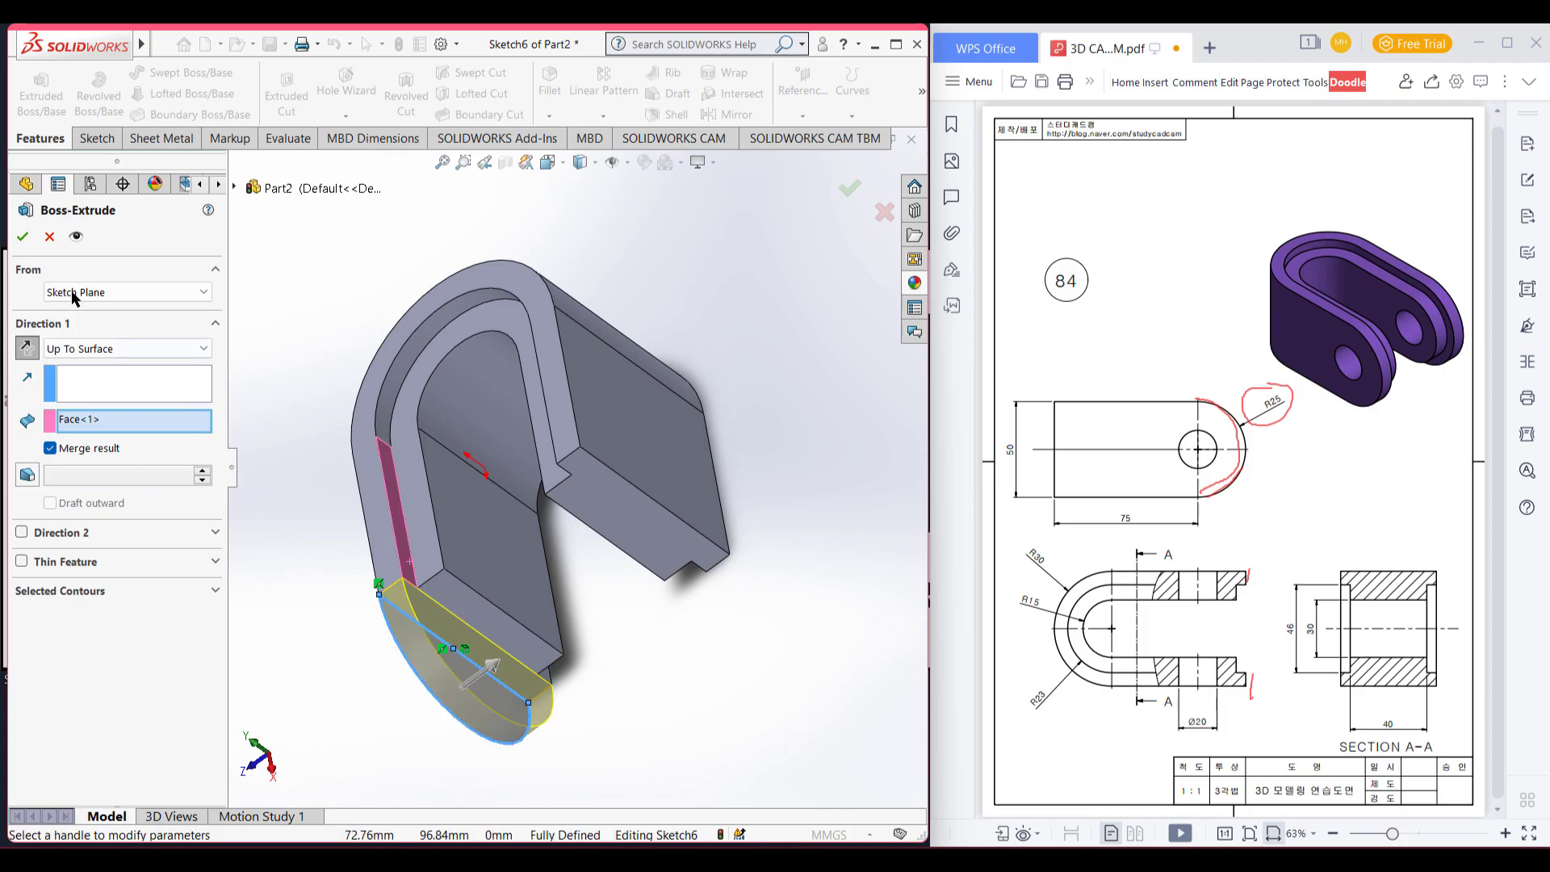
pyautogui.press('Return')
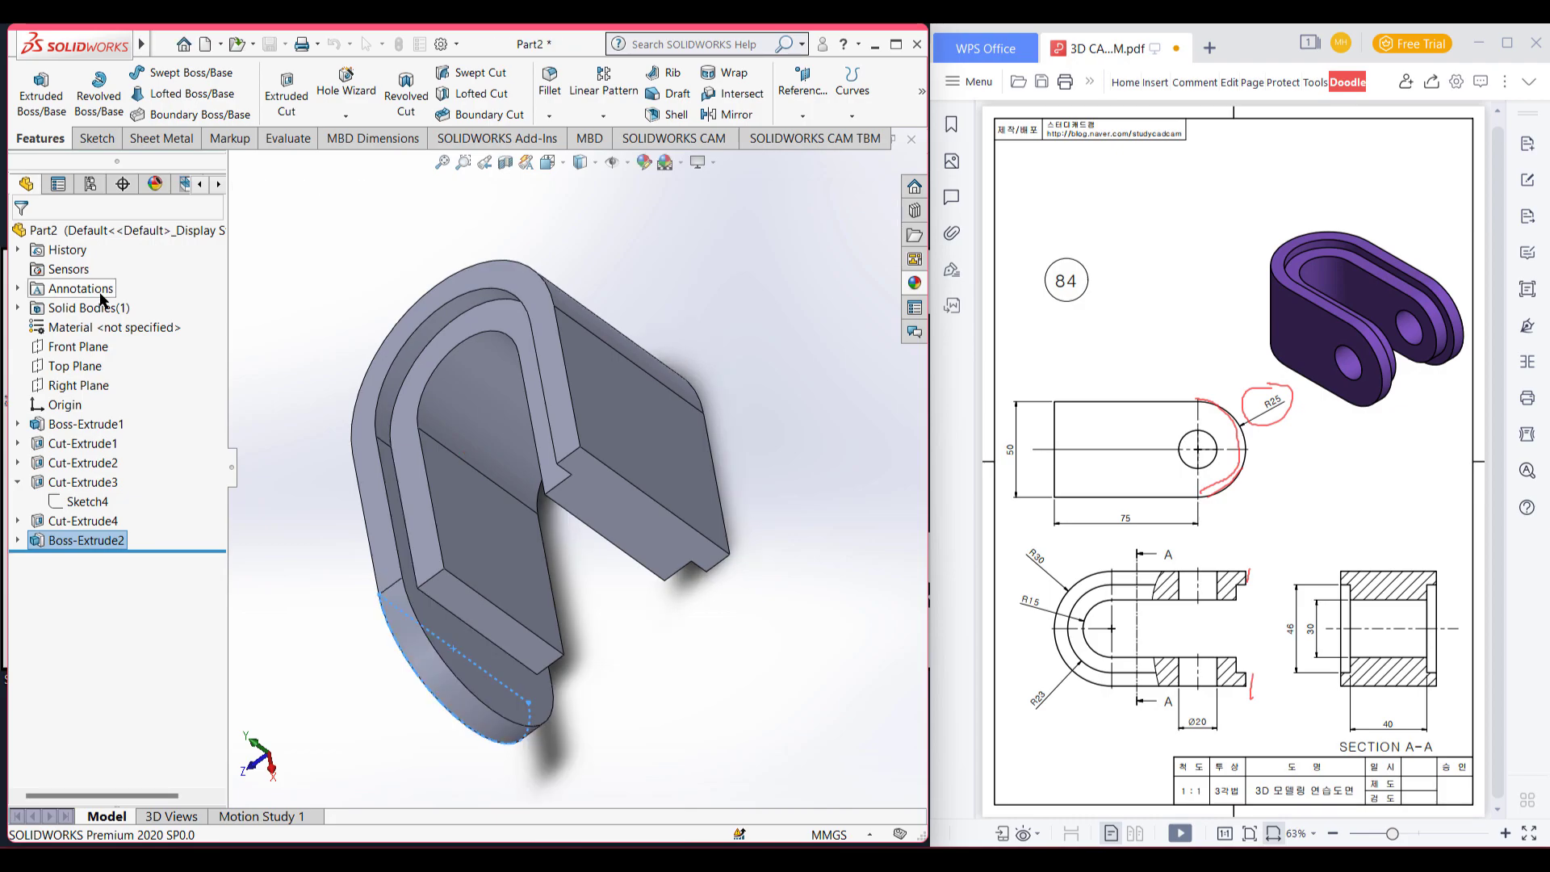
pyautogui.click(293, 500)
# - Open a sketch on the opposite arm's flat outer face and convert the first boss's half-circle sketch into it
pyautogui.moveTo(293, 501); pyautogui.dragTo(395, 429, button='middle')
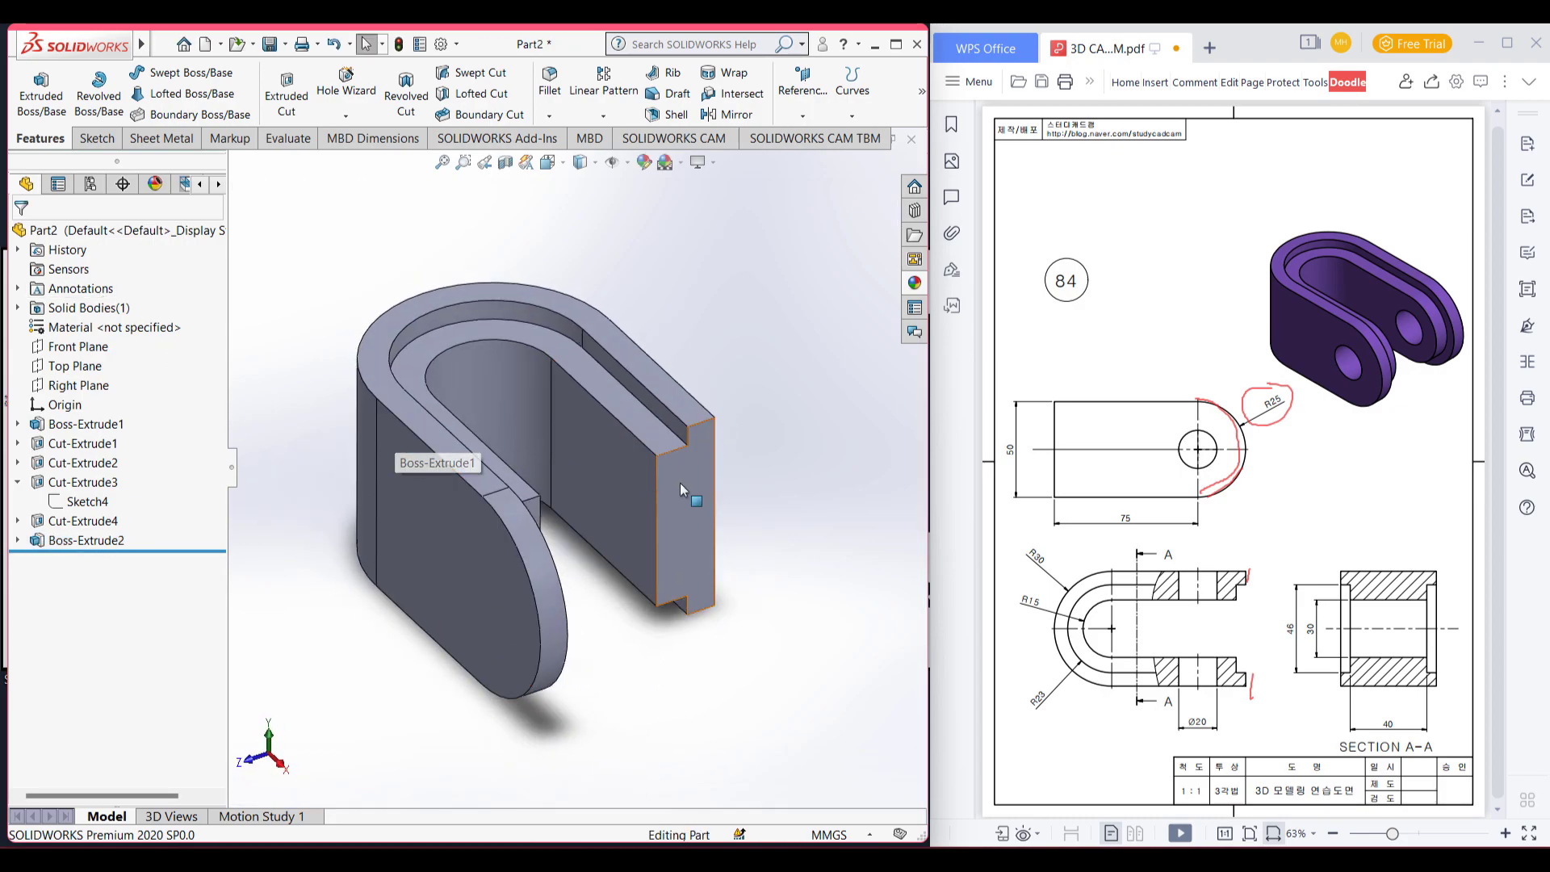
pyautogui.moveTo(787, 486); pyautogui.dragTo(680, 534, button='middle')
pyautogui.rightClick(646, 509)
pyautogui.click(611, 349)
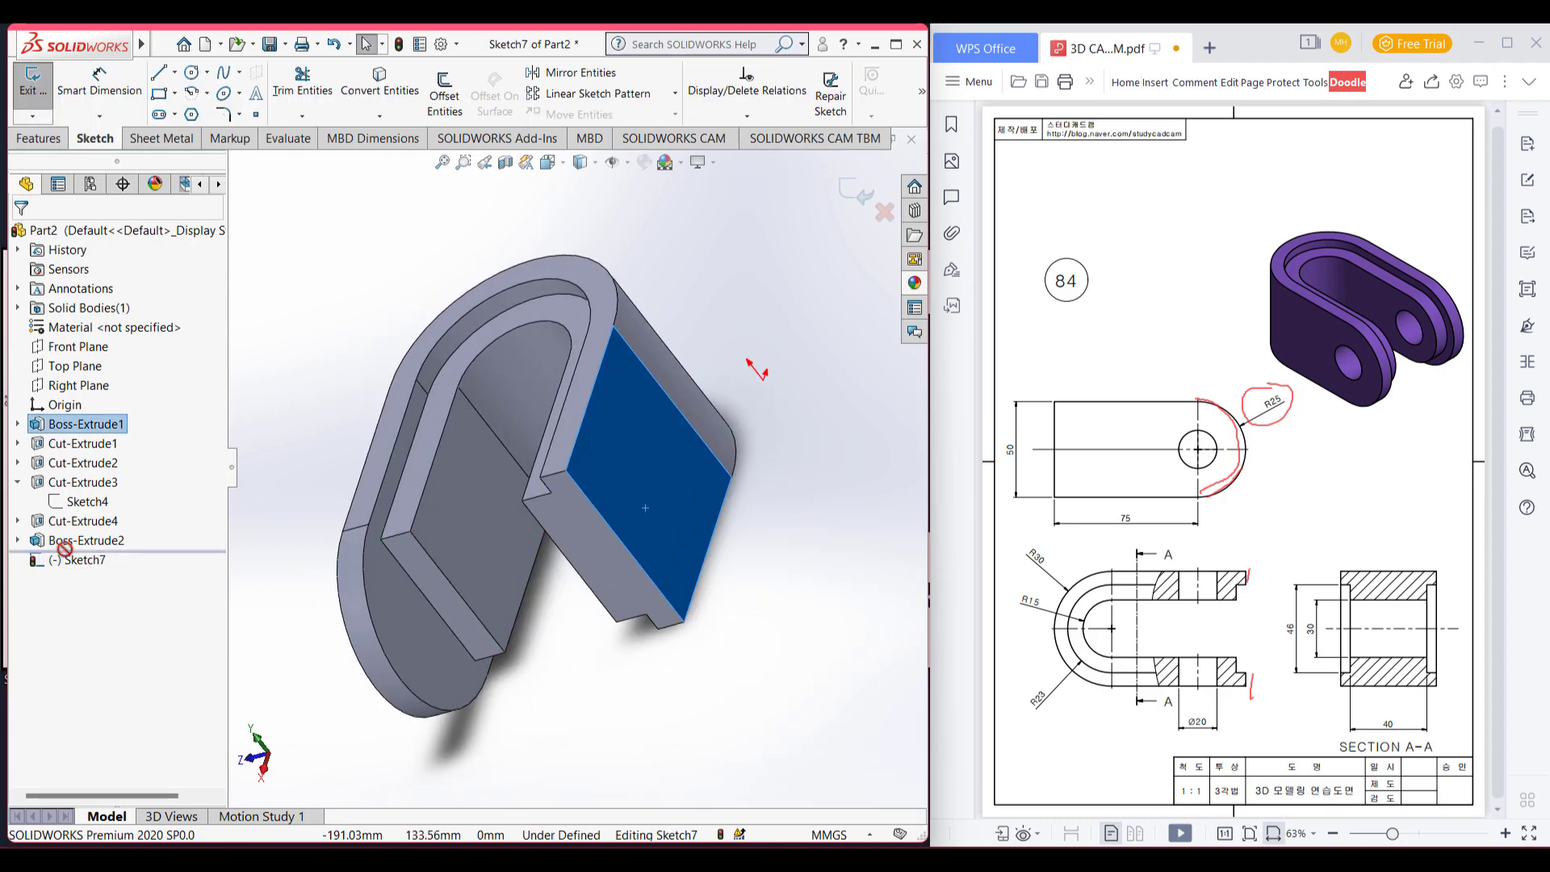
pyautogui.click(19, 540)
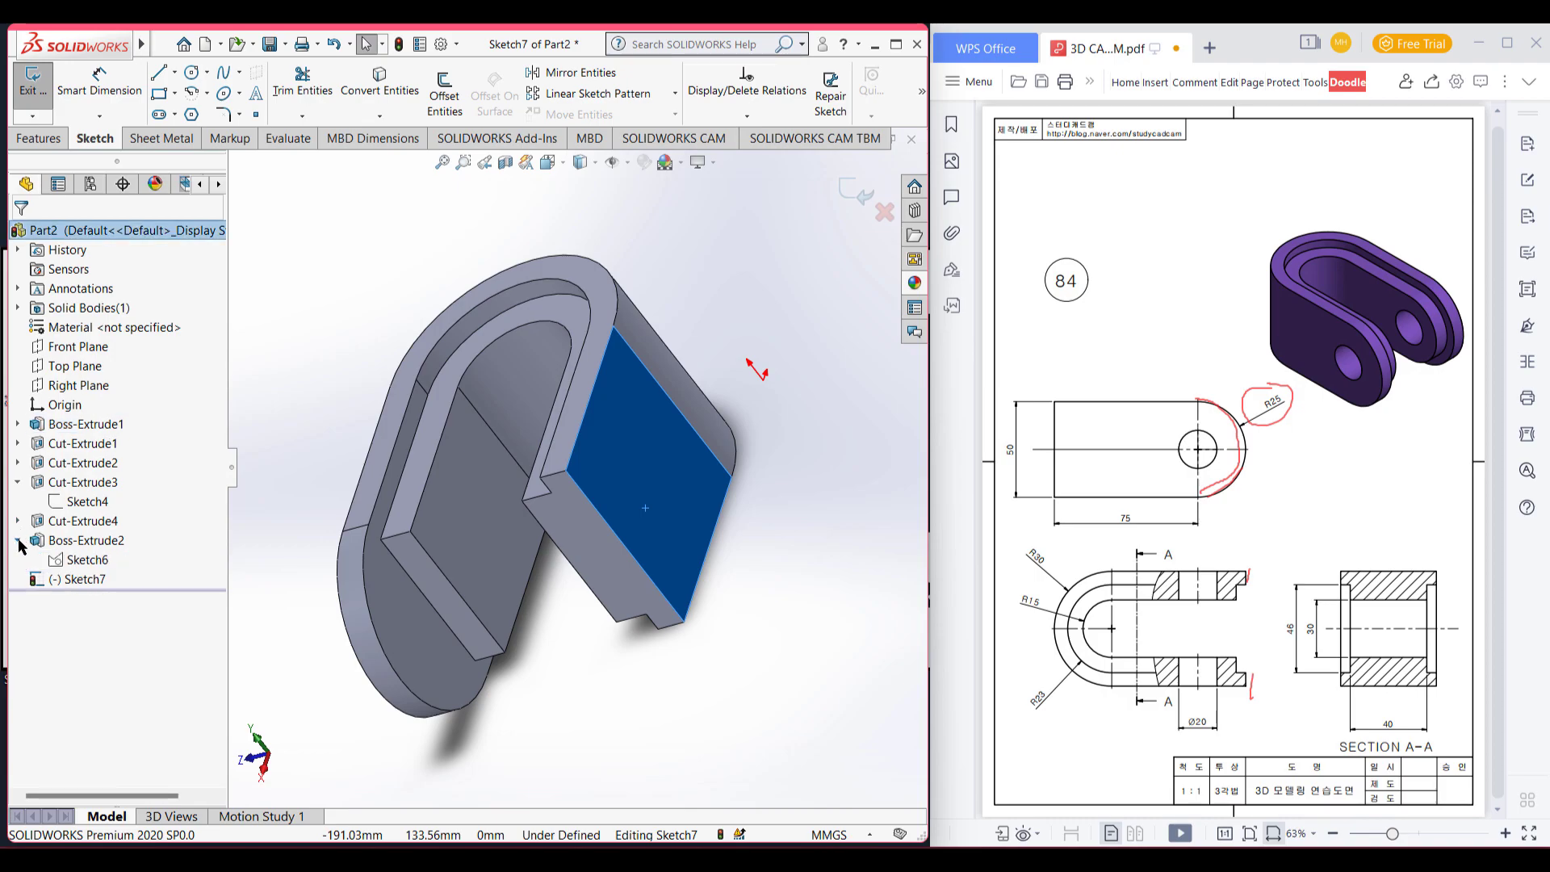
pyautogui.click(86, 561)
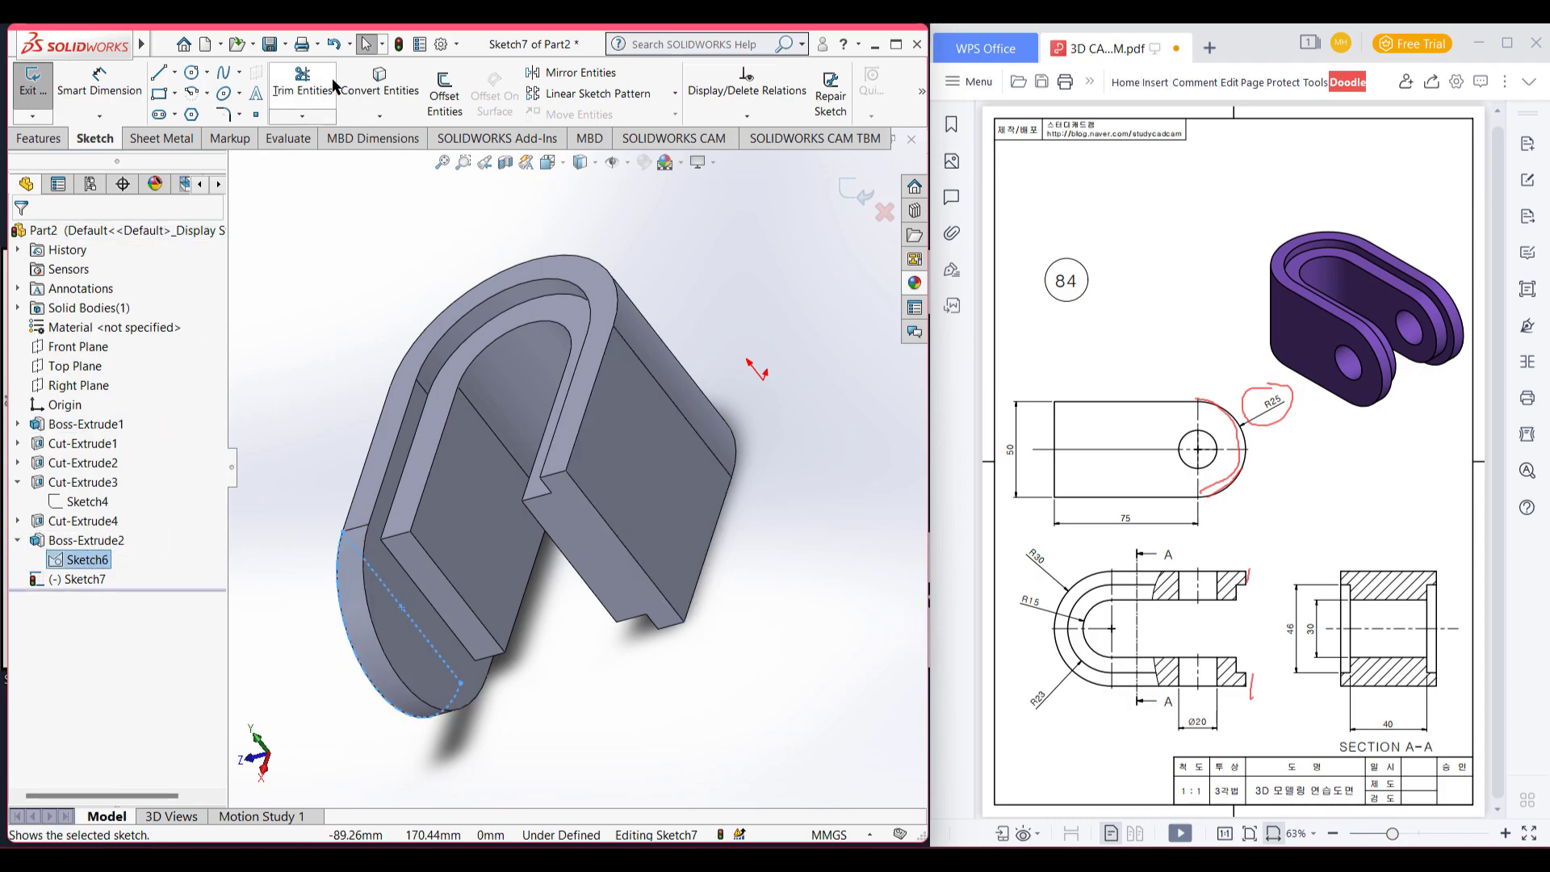
pyautogui.click(380, 92)
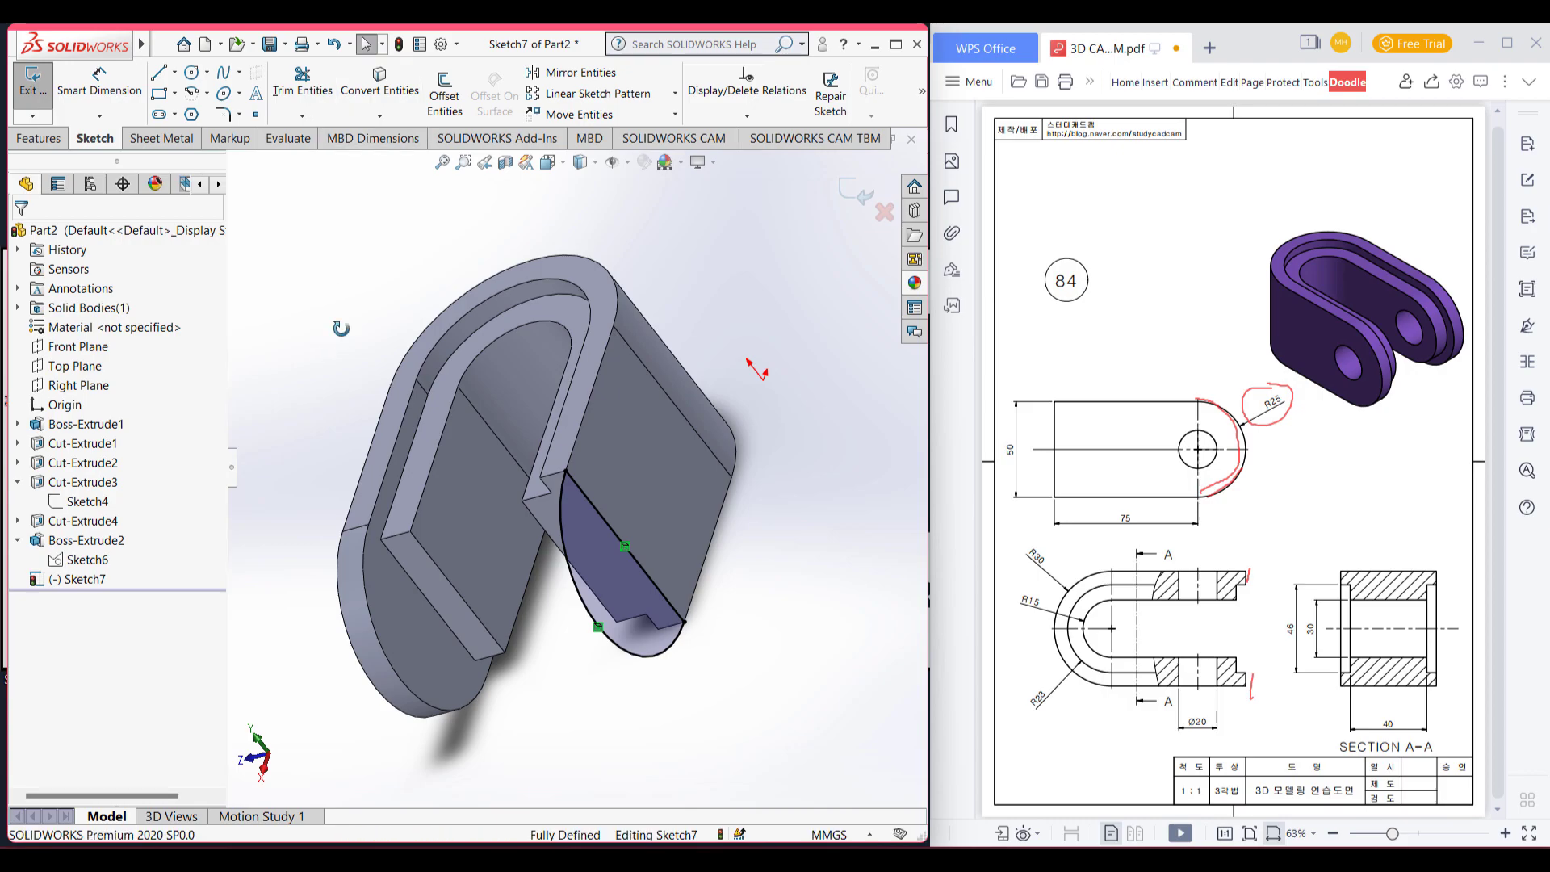
# - Extrude the converted half circle up to the recessed step face of its arm, rounding the second arm's end
pyautogui.hotkey('ctrl', '7')
pyautogui.click(39, 139)
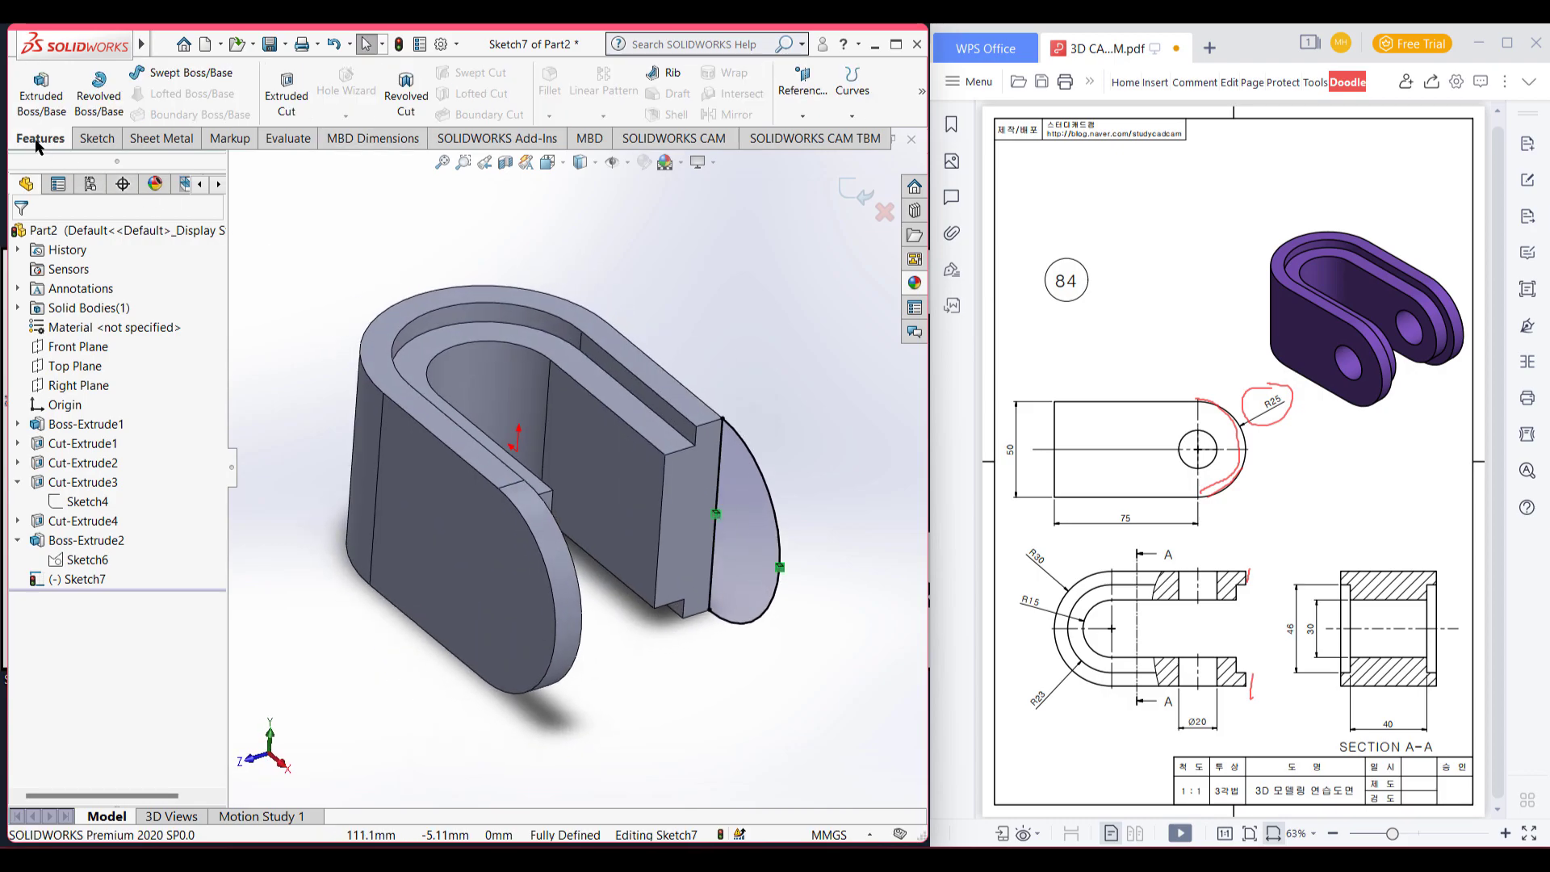
pyautogui.click(42, 101)
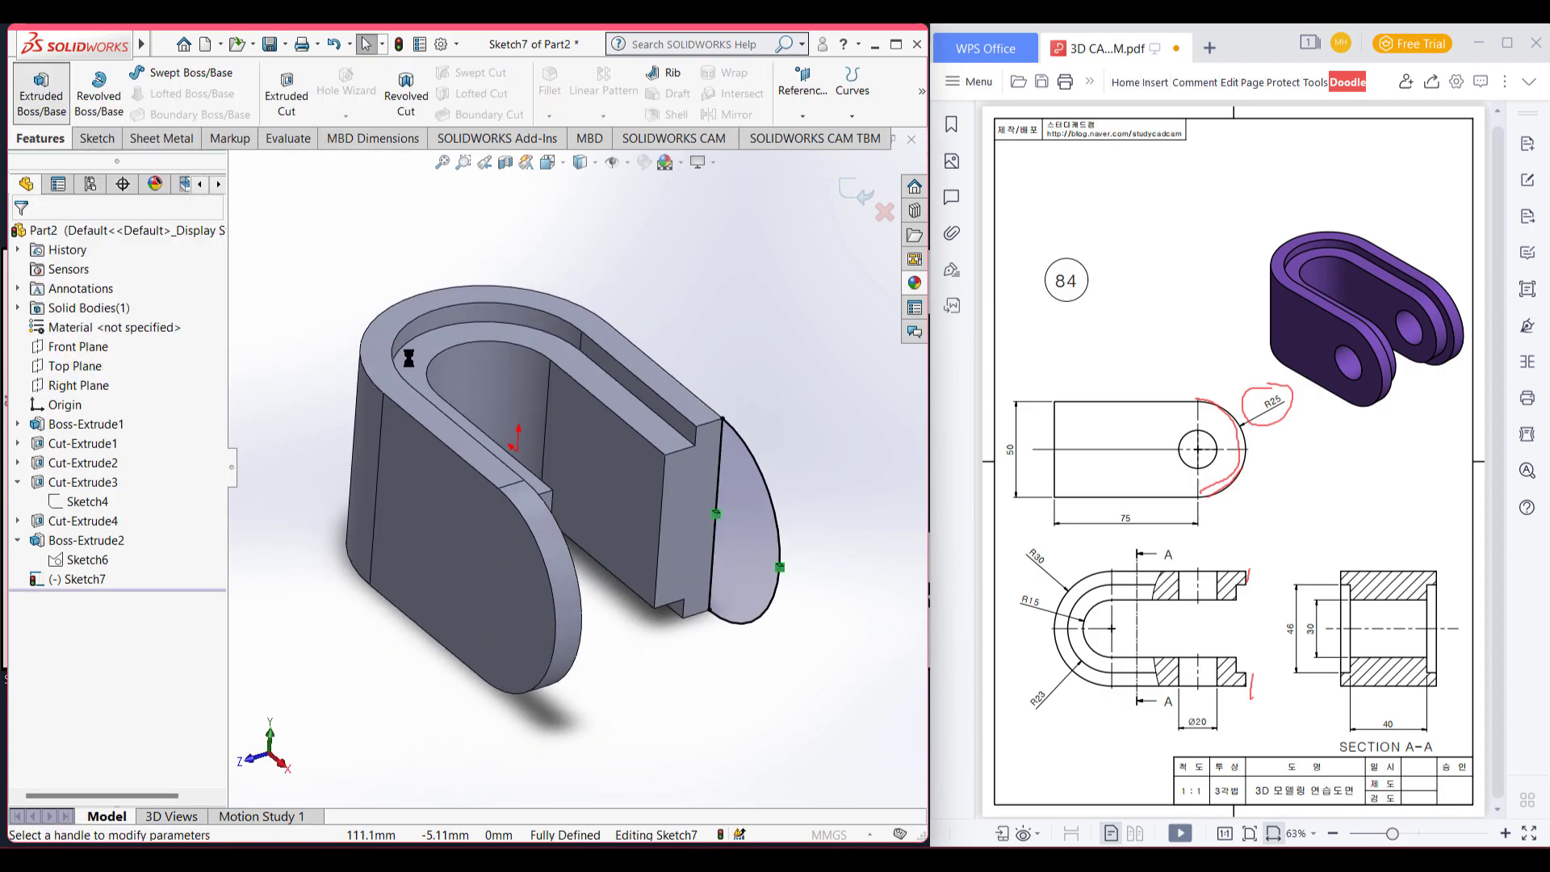
pyautogui.click(139, 347)
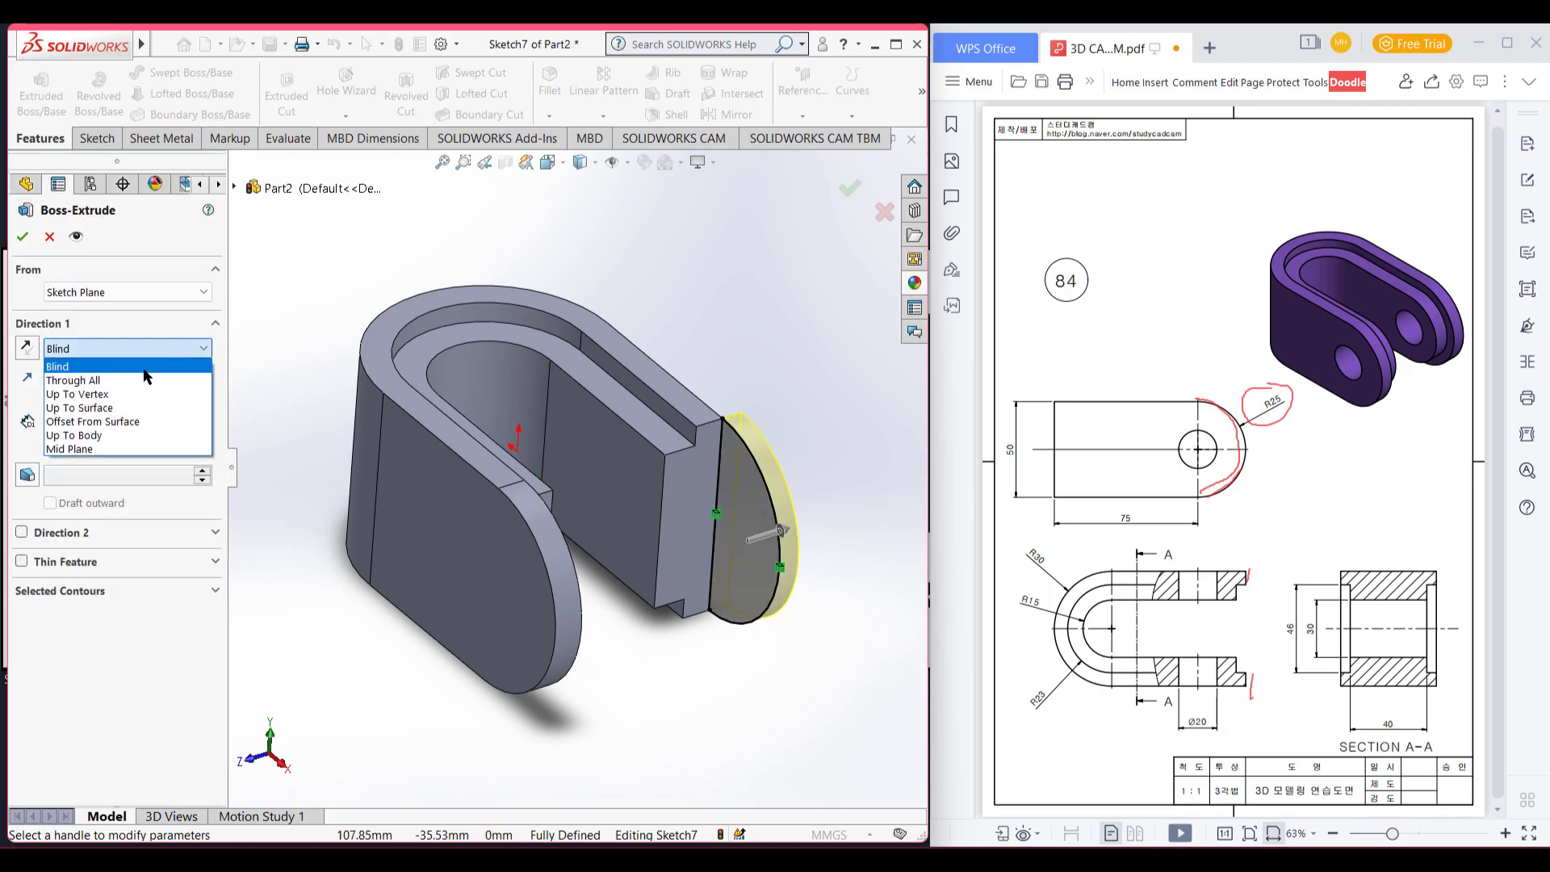
pyautogui.click(141, 408)
pyautogui.click(676, 416)
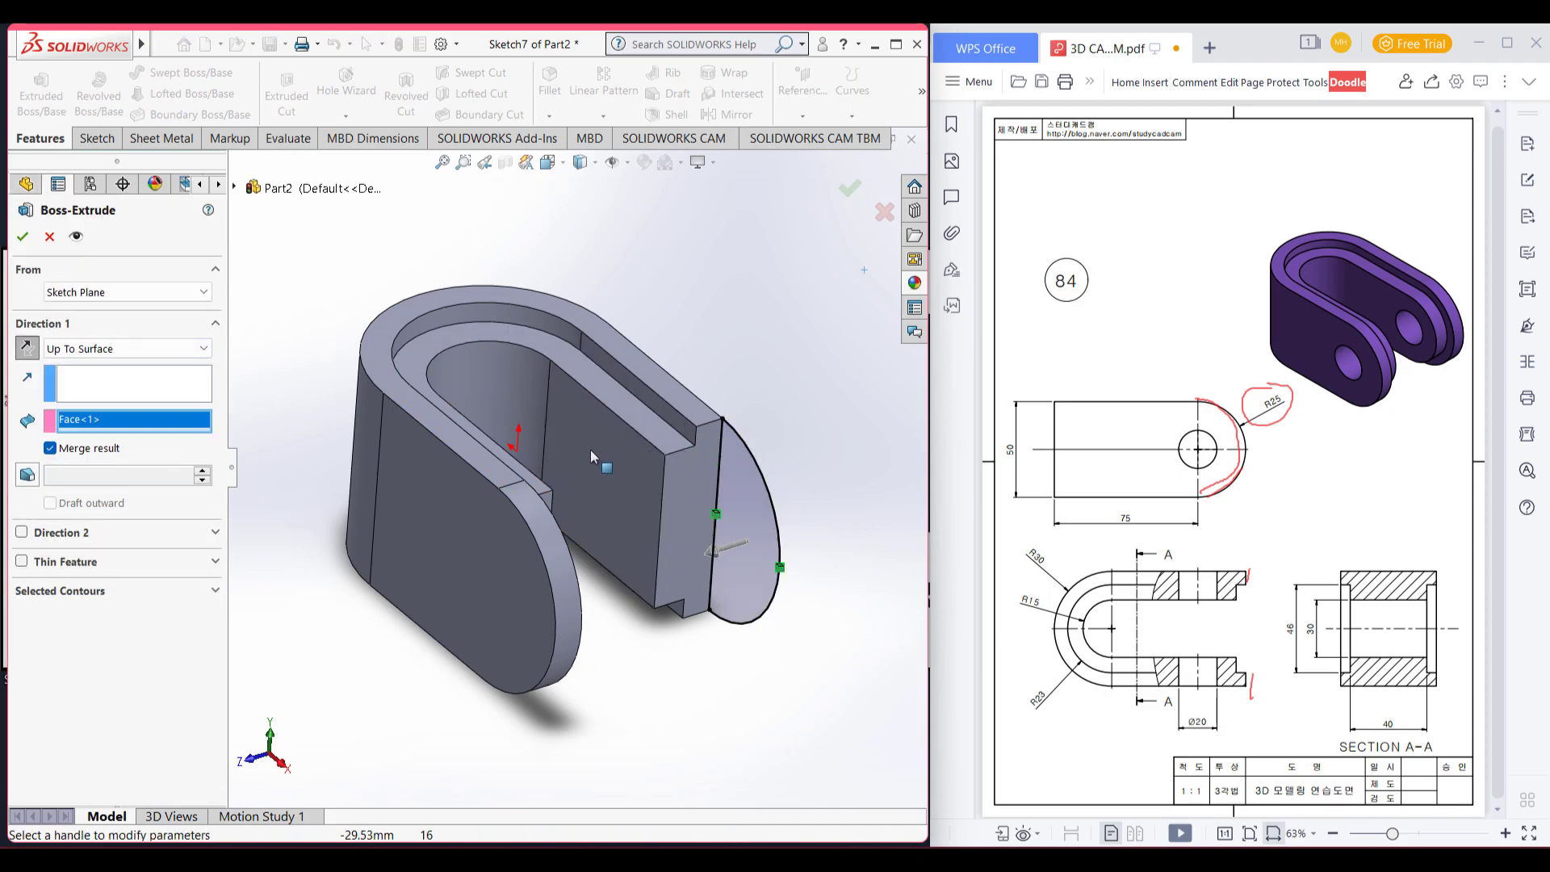
pyautogui.click(23, 238)
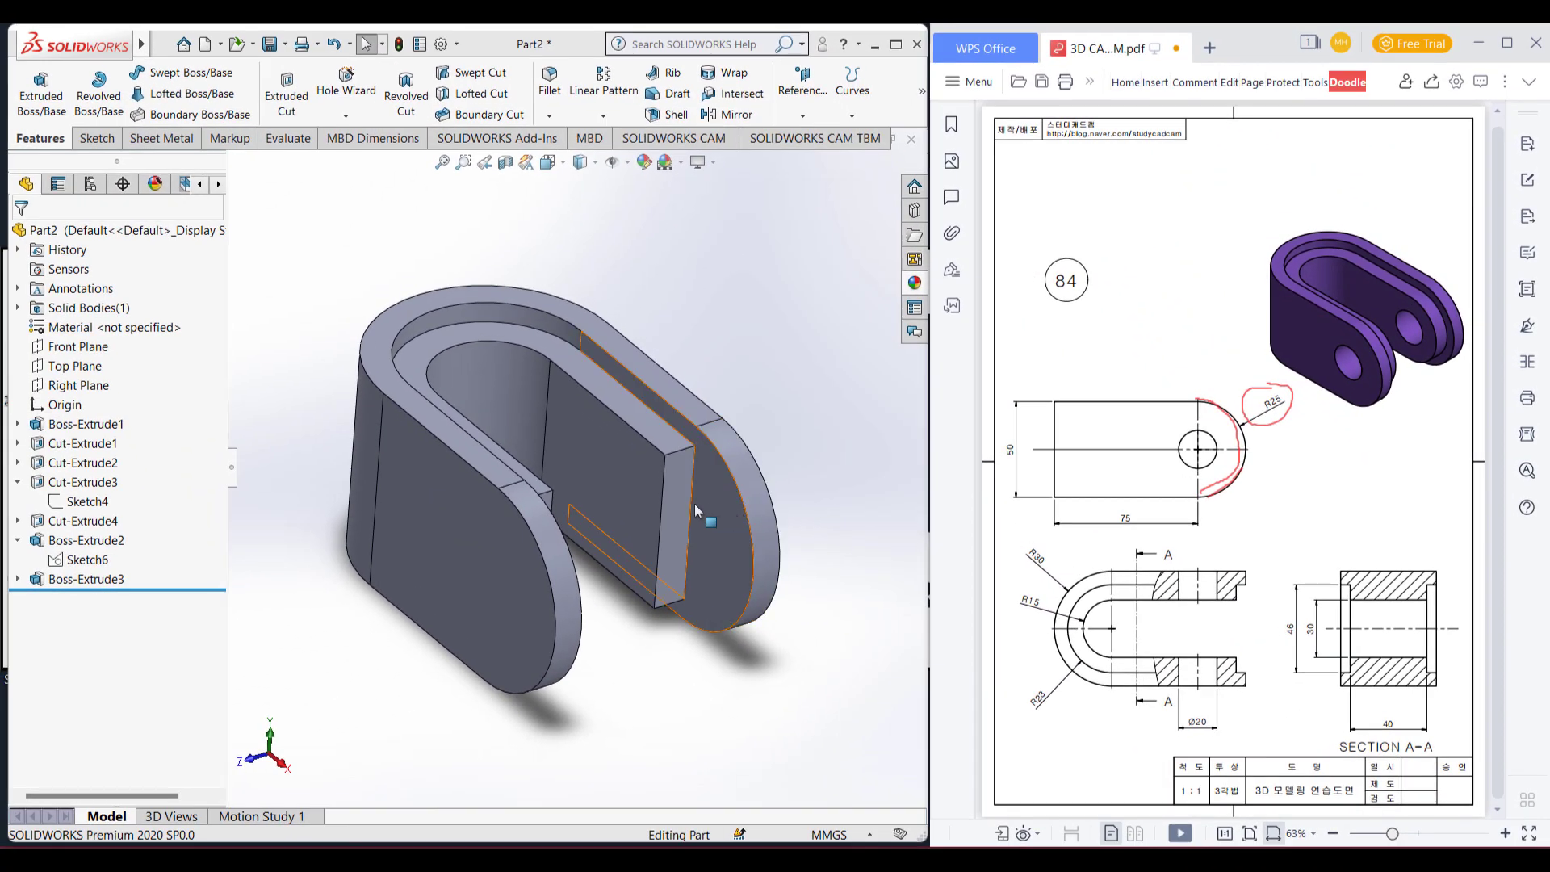
# - On that arm's flat inner face, sketch a 20 mm radius circle centred on the end edge's midpoint and passing through the edge's corner
pyautogui.click(620, 488)
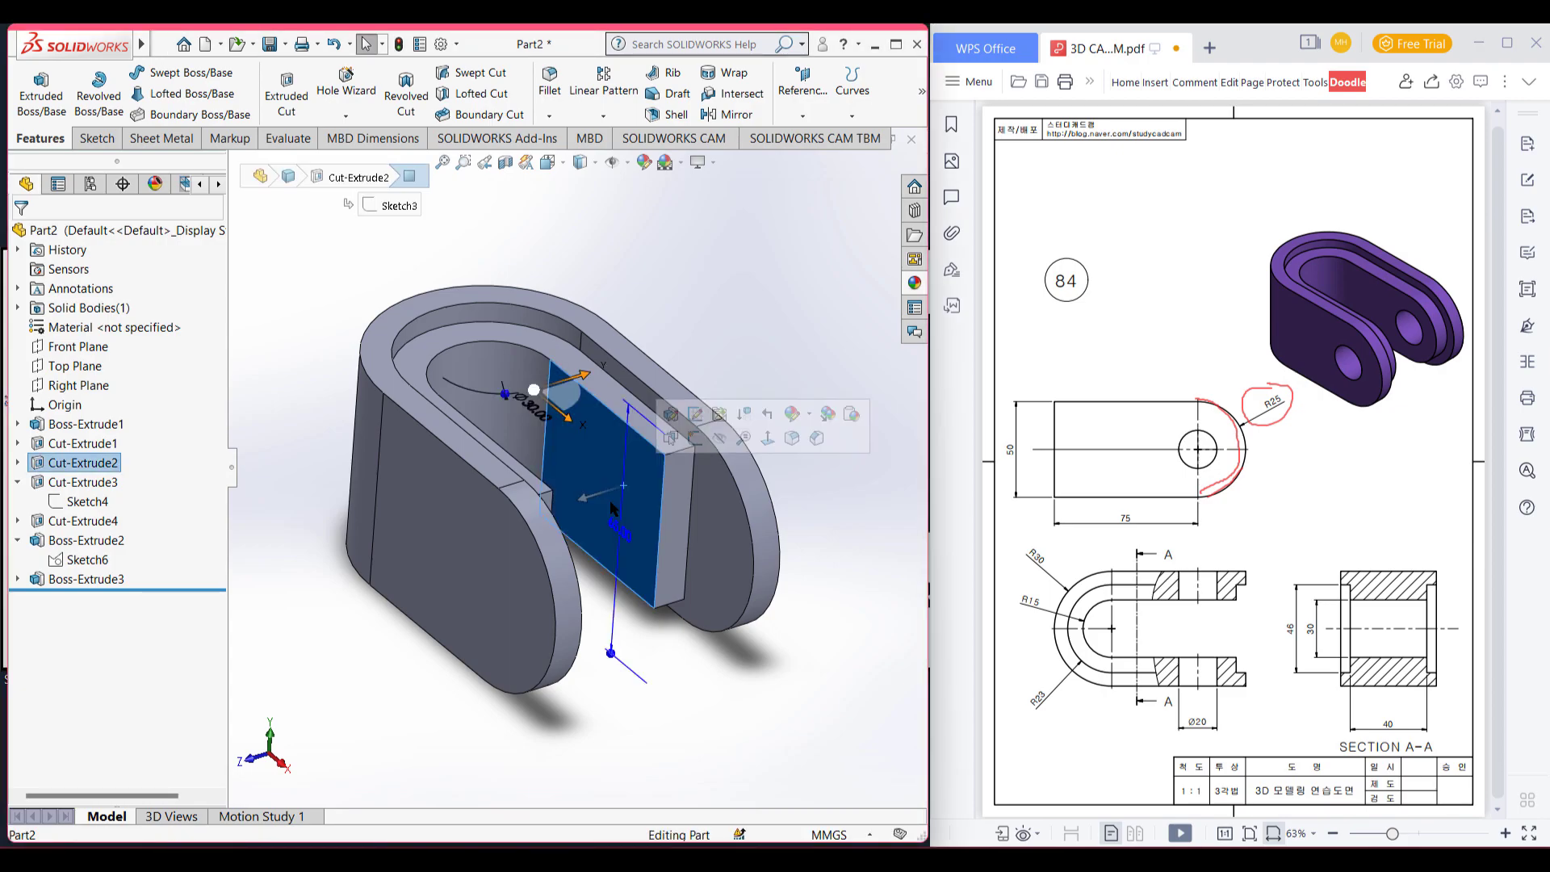
pyautogui.rightClick(651, 506)
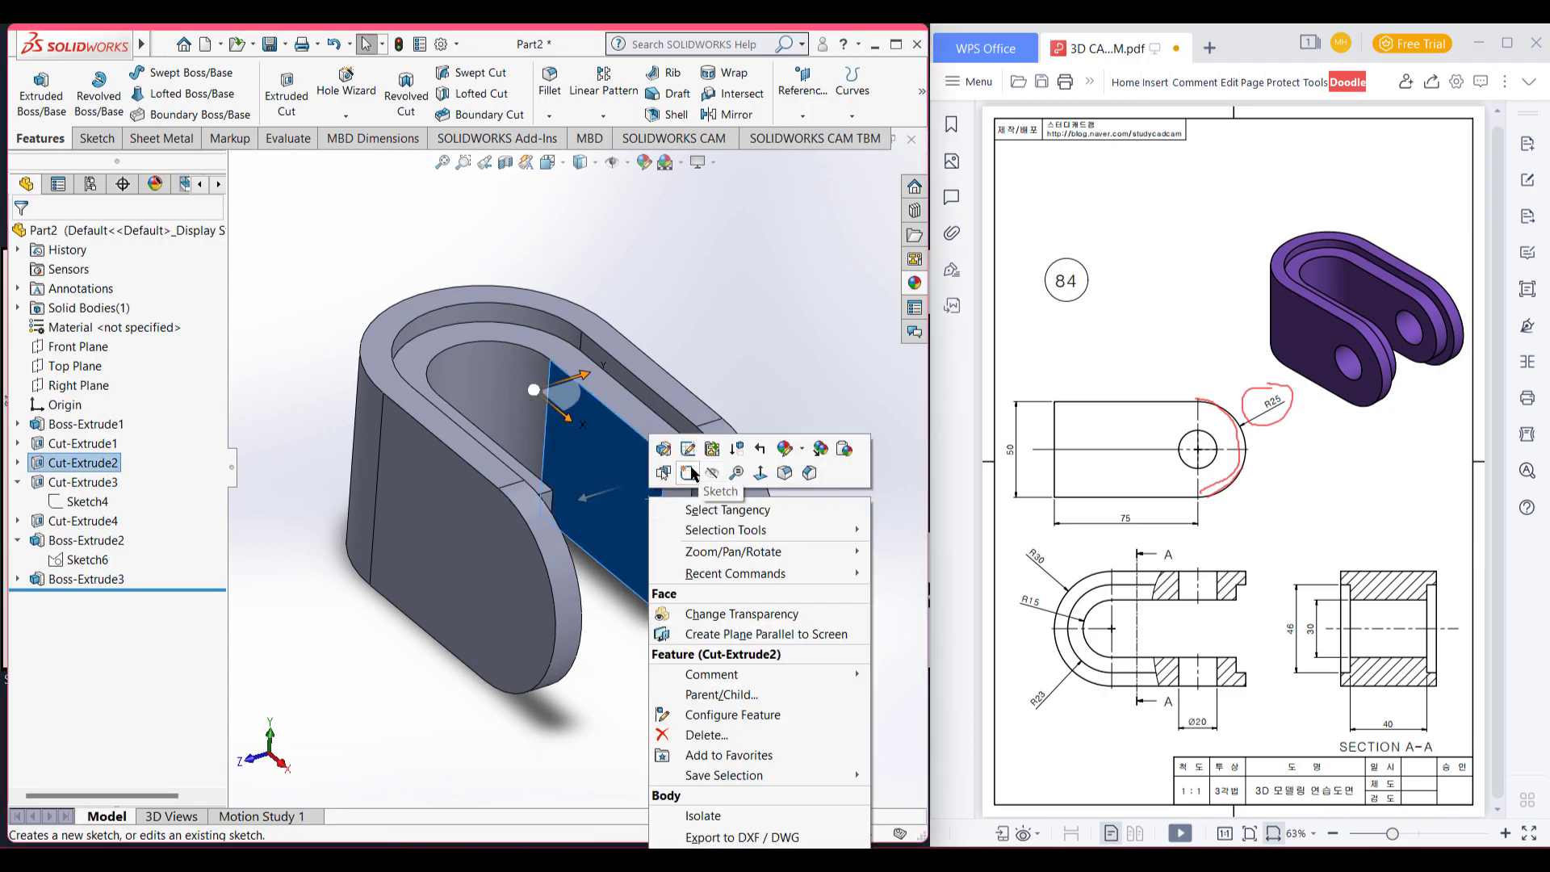
pyautogui.click(712, 374)
pyautogui.moveTo(720, 650); pyautogui.dragTo(549, 517, button='middle')
pyautogui.click(191, 72)
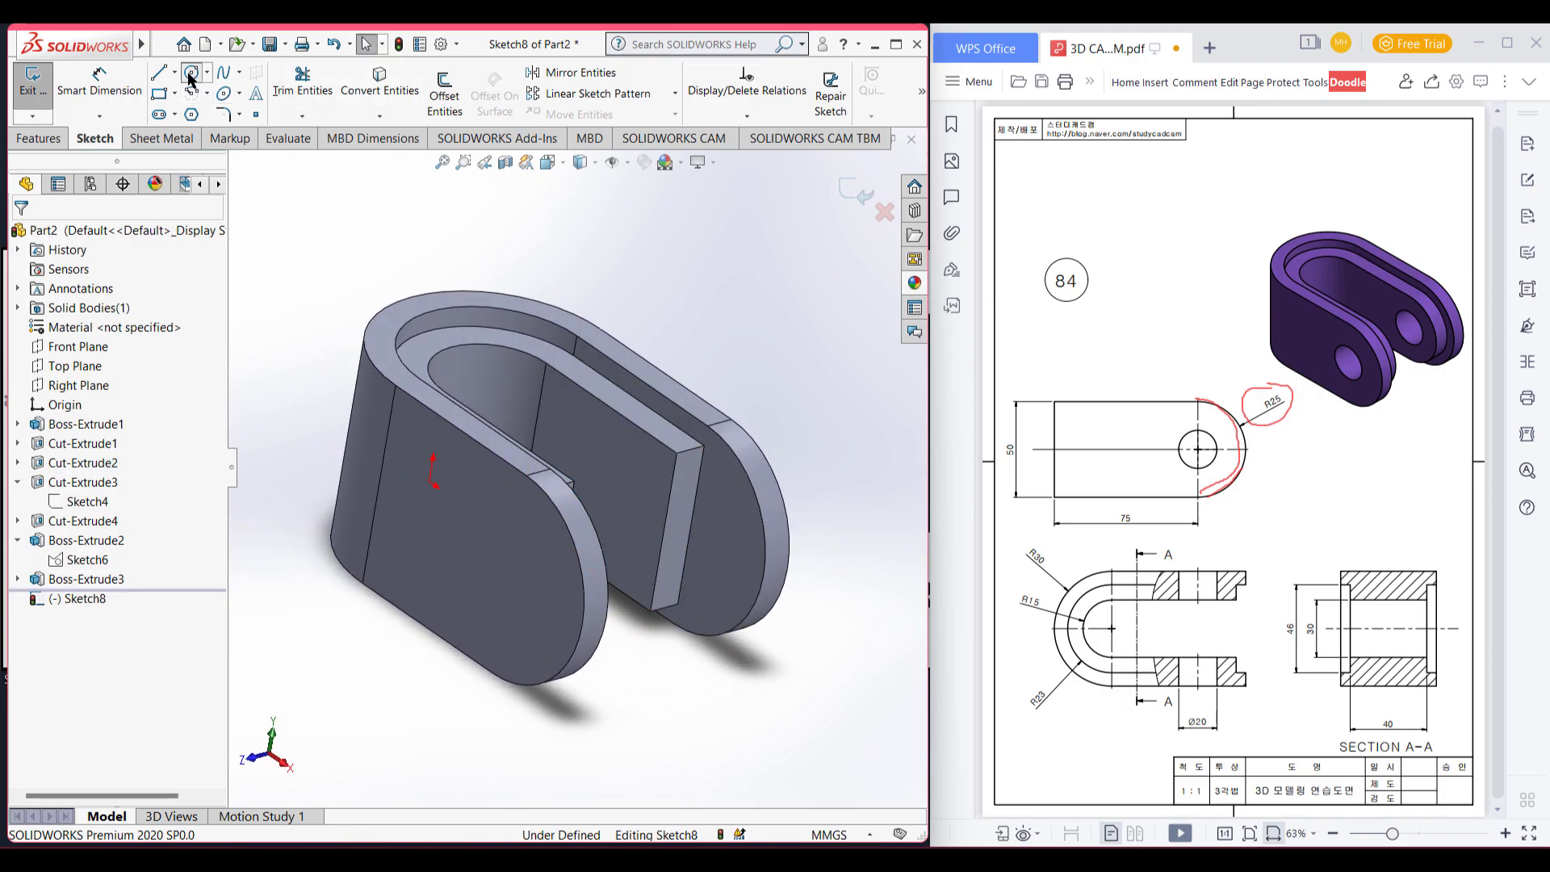
pyautogui.click(664, 532)
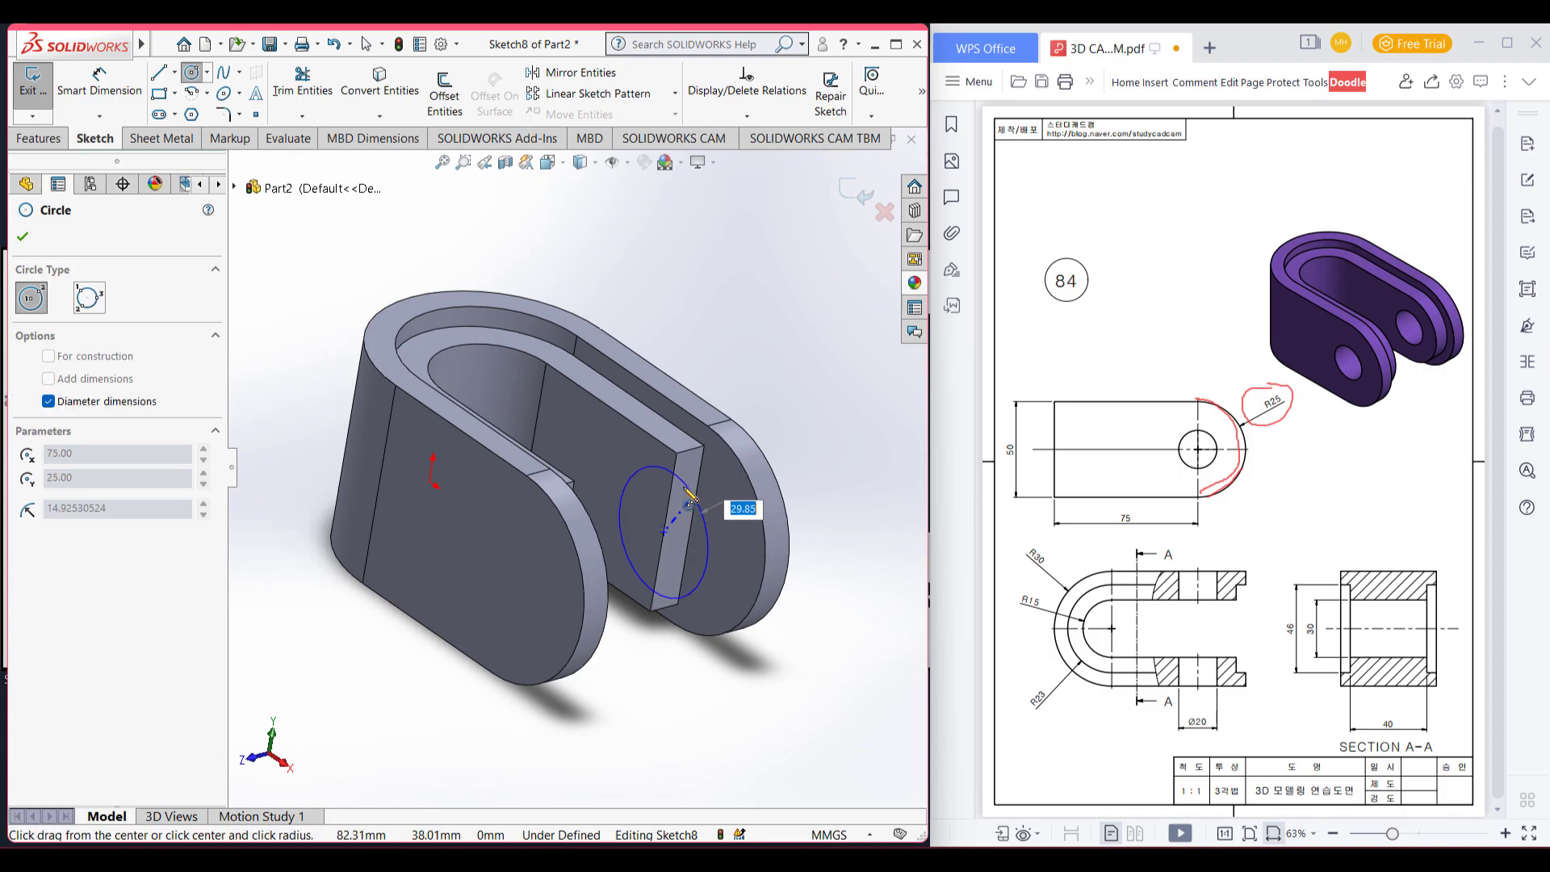
pyautogui.click(677, 454)
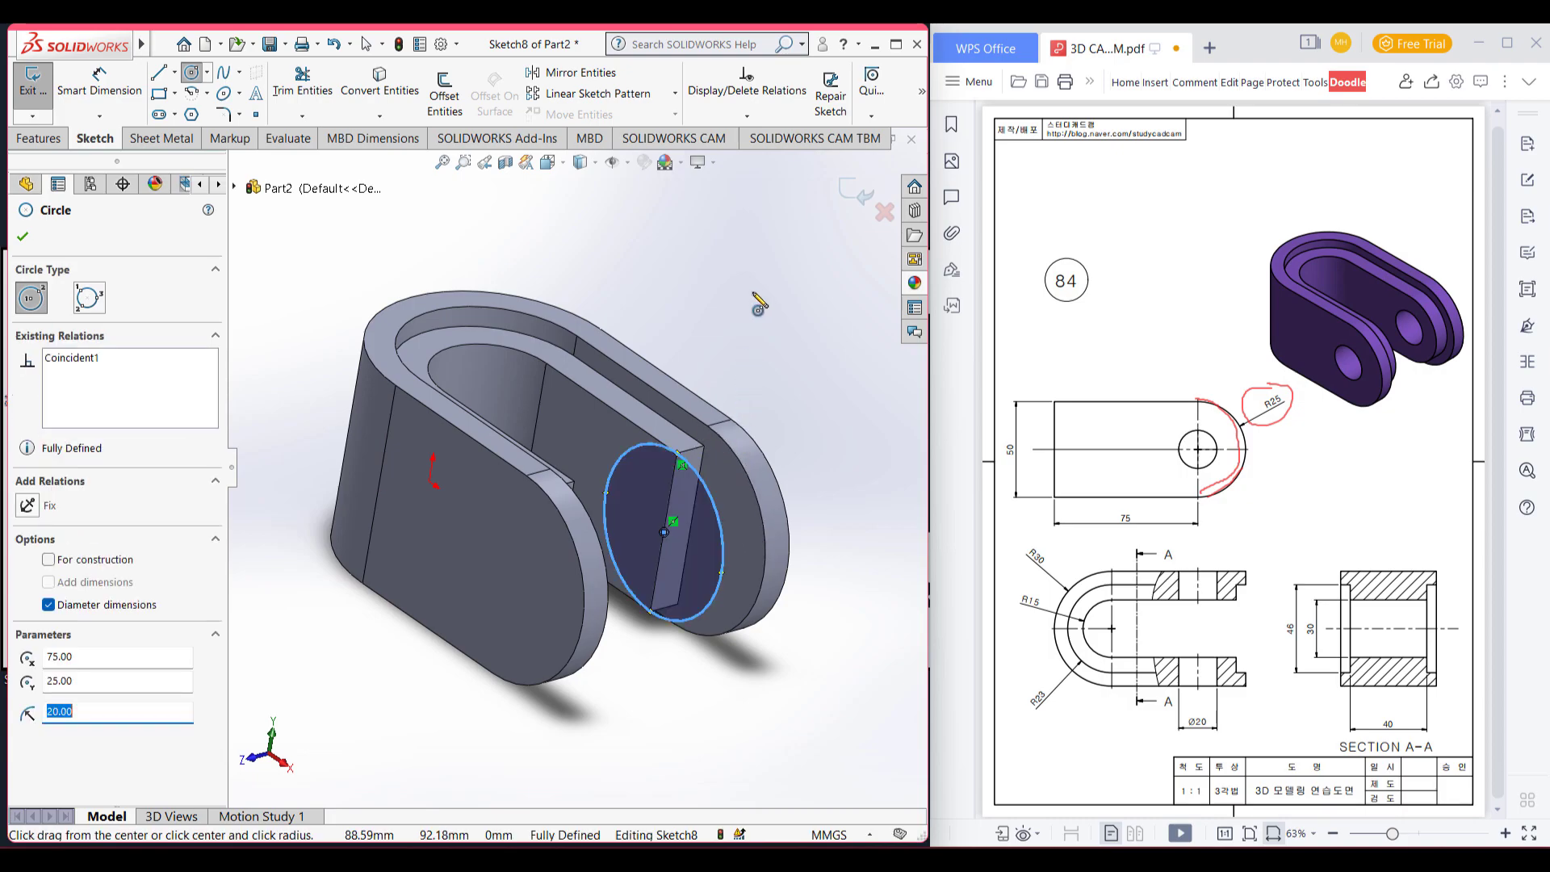
pyautogui.click(25, 236)
# - Convert the inner face's end edge into the sketch and trim the half of the circle lying on the arm
pyautogui.click(674, 492)
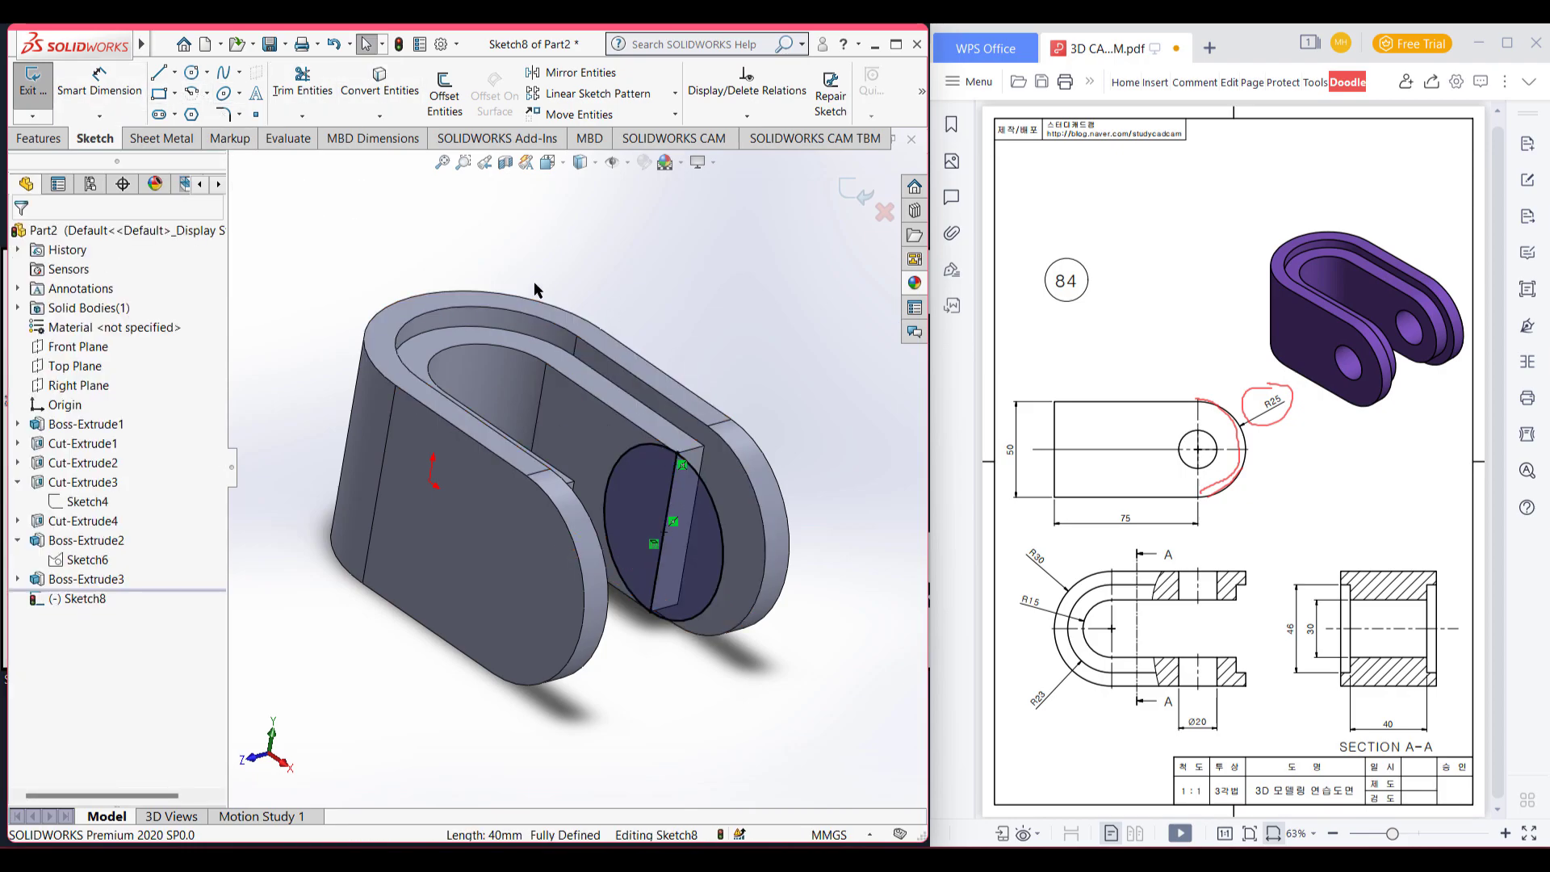
pyautogui.moveTo(781, 293); pyautogui.dragTo(743, 408, button='right')
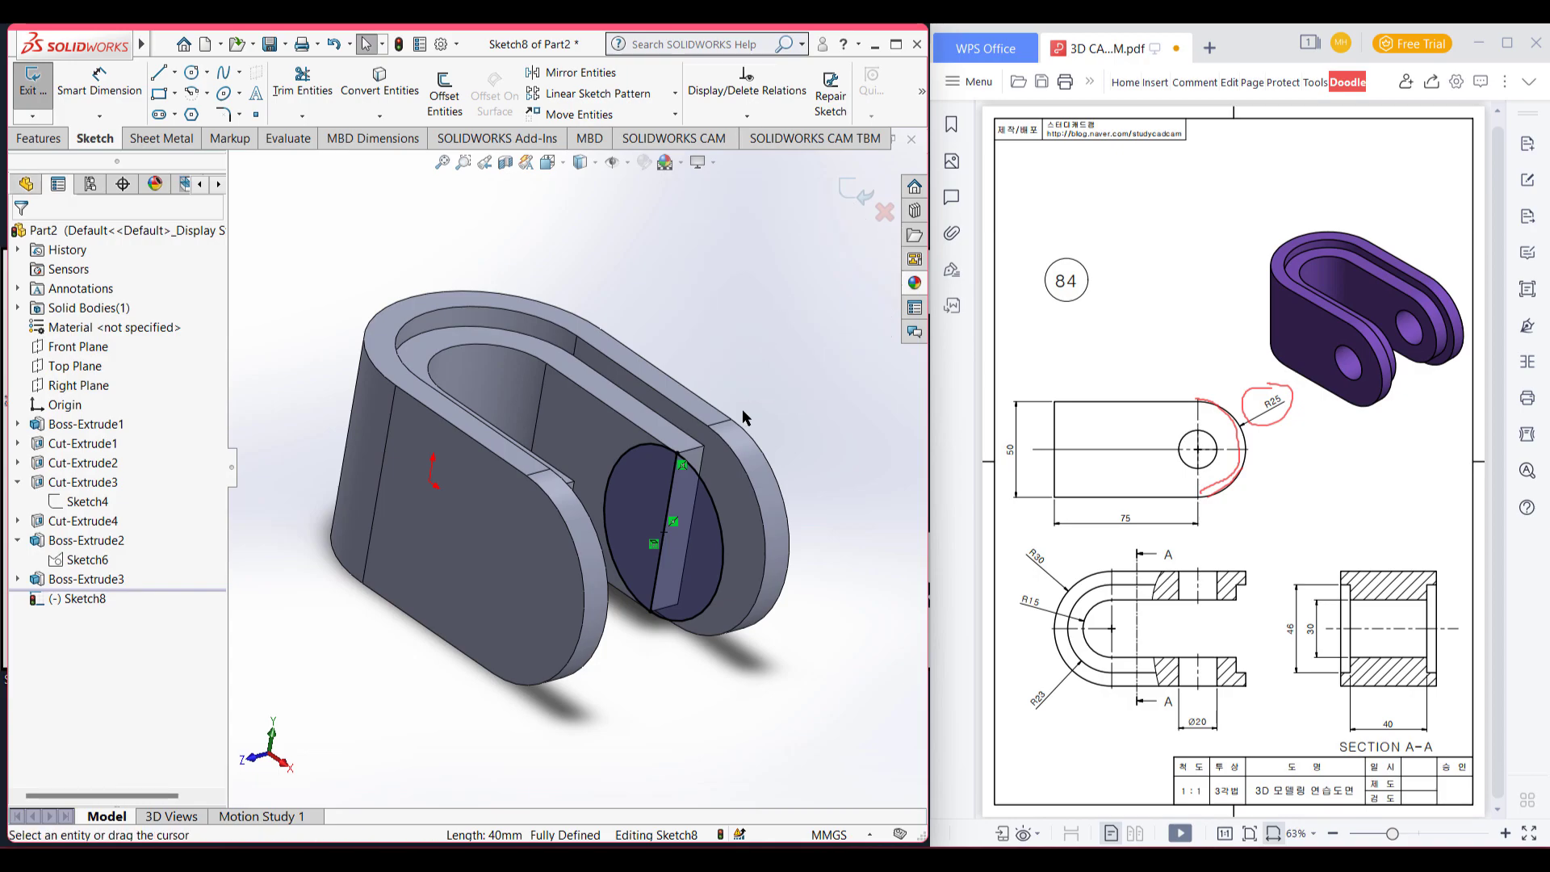
pyautogui.moveTo(622, 472); pyautogui.dragTo(608, 451)
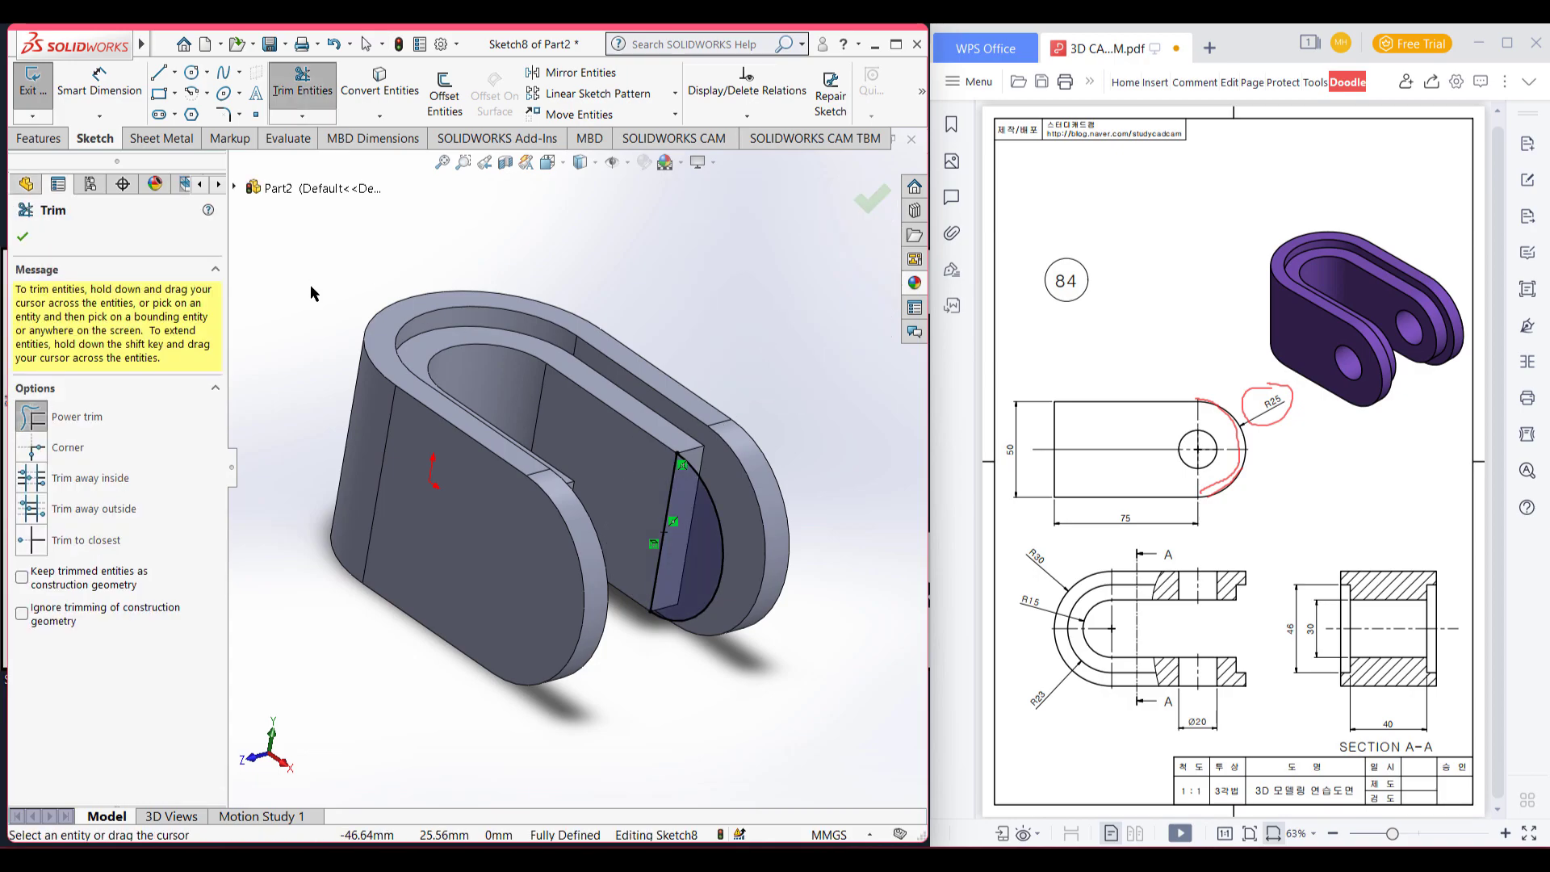
pyautogui.click(22, 239)
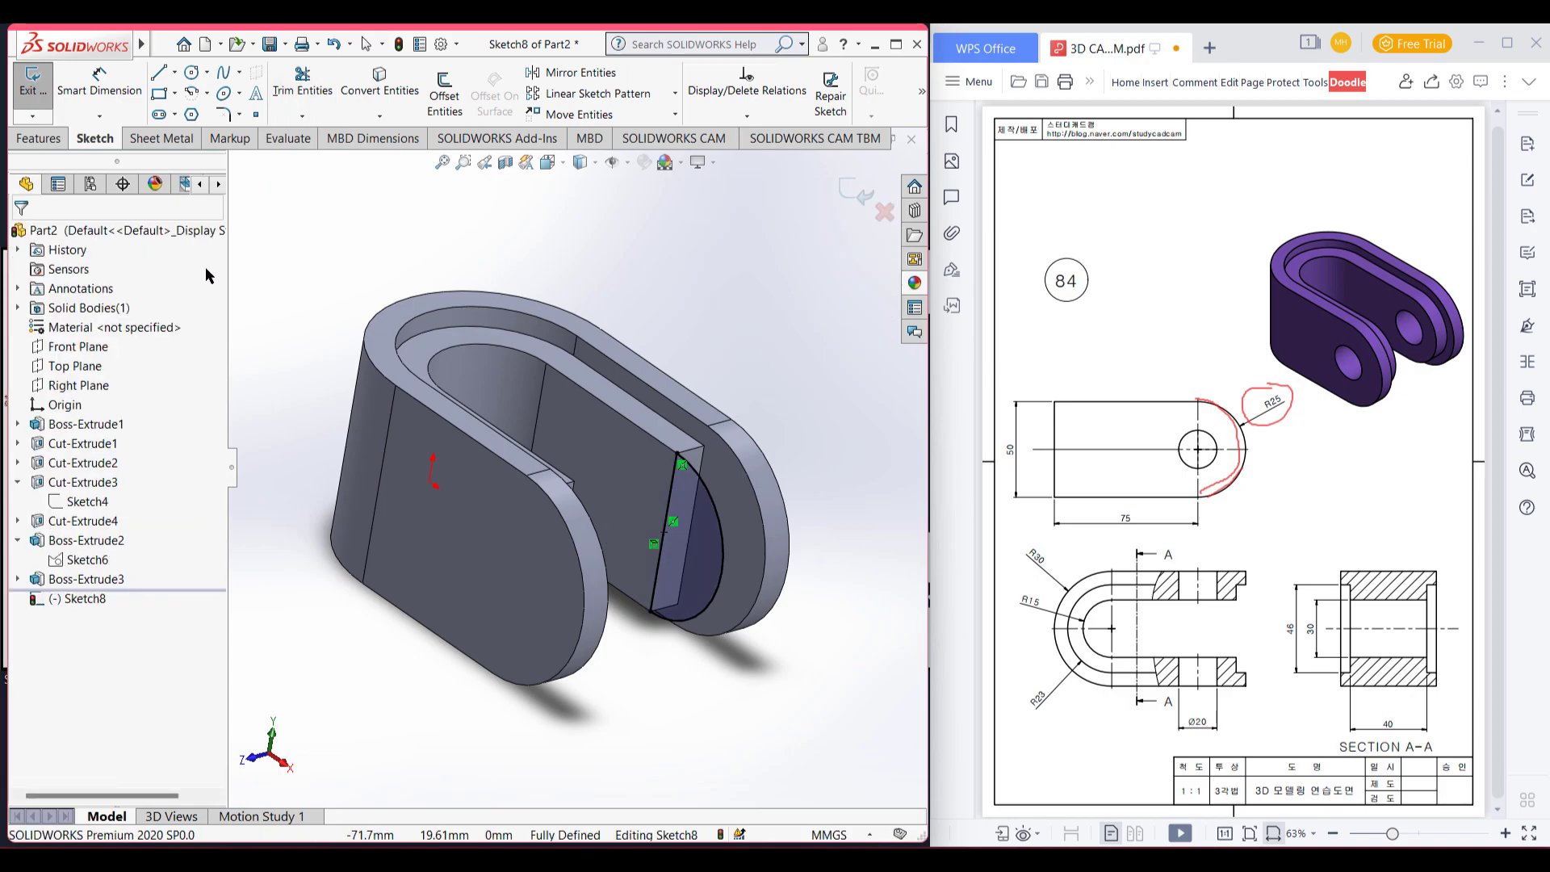
# - Extrude the smaller half circle up to the inner face of the rounded outer arm end, merging the result
pyautogui.click(41, 140)
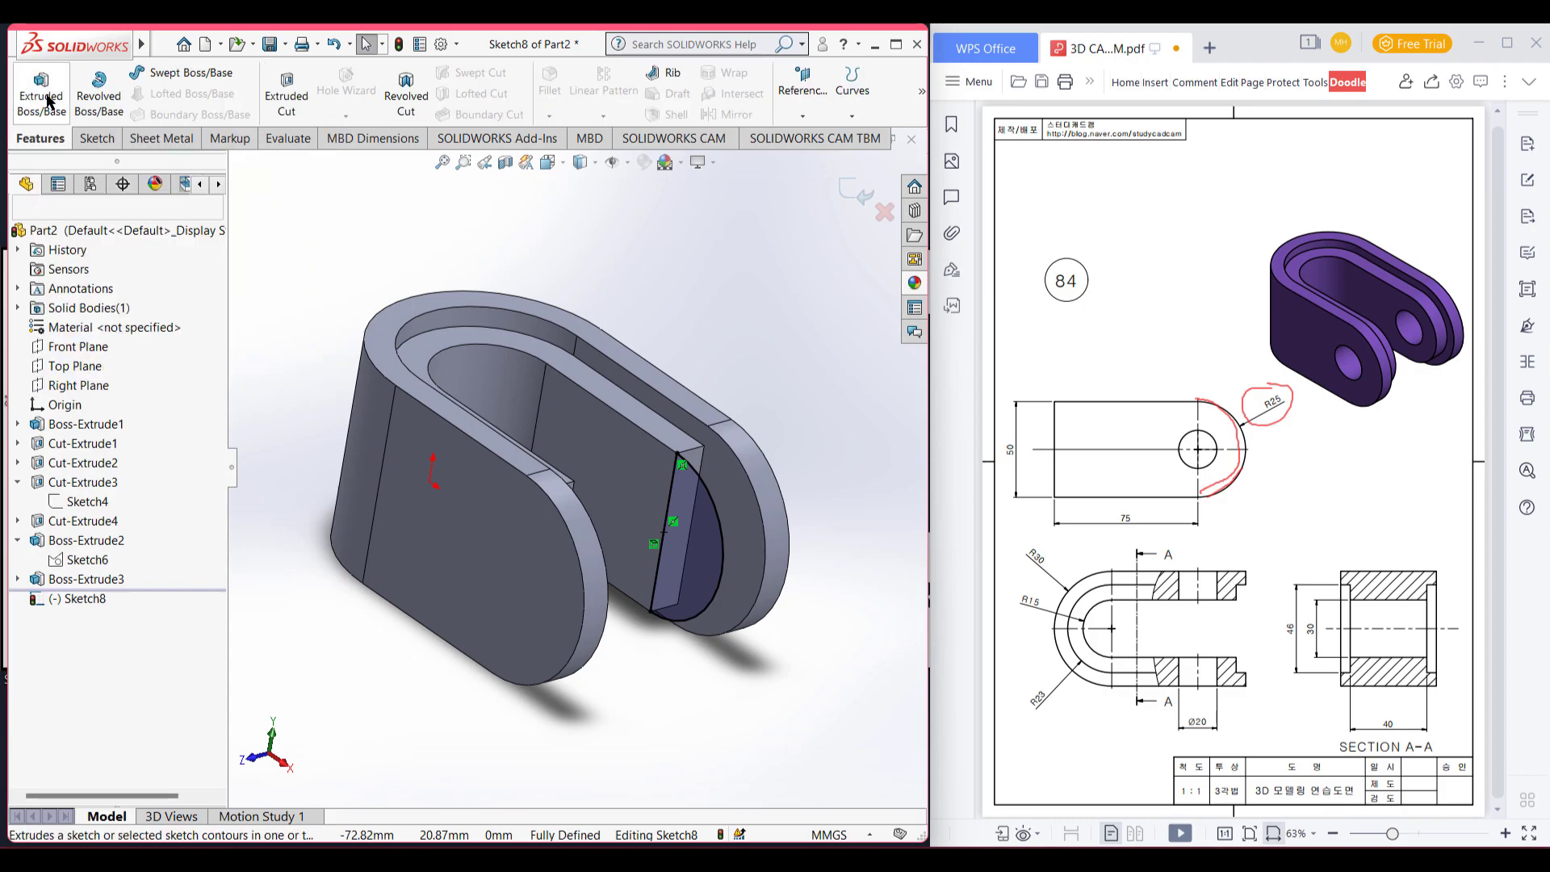
pyautogui.click(46, 96)
pyautogui.click(107, 347)
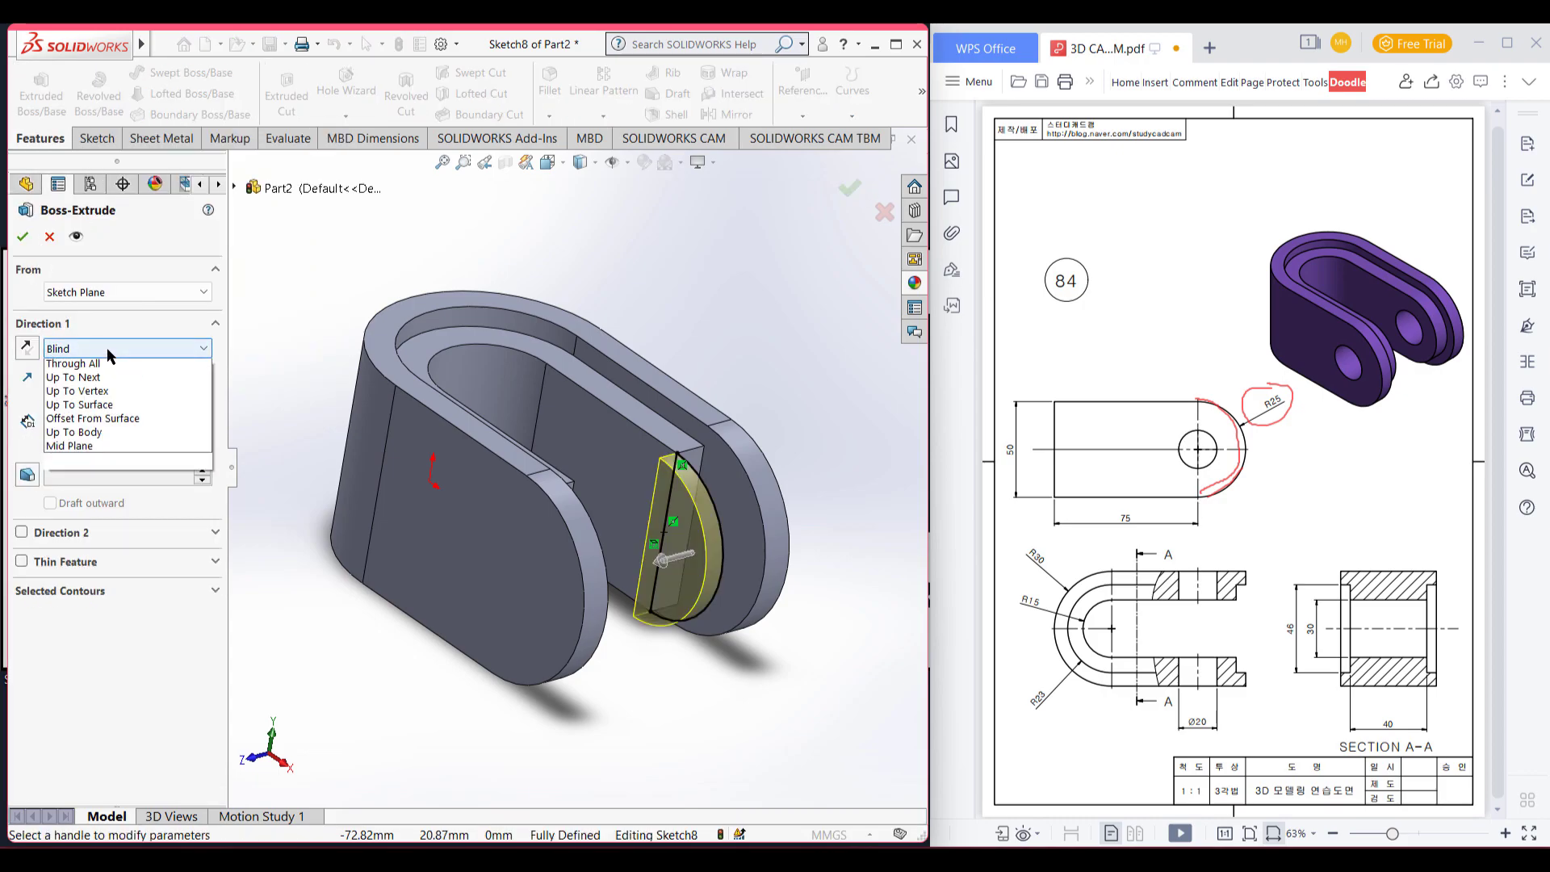
pyautogui.click(127, 421)
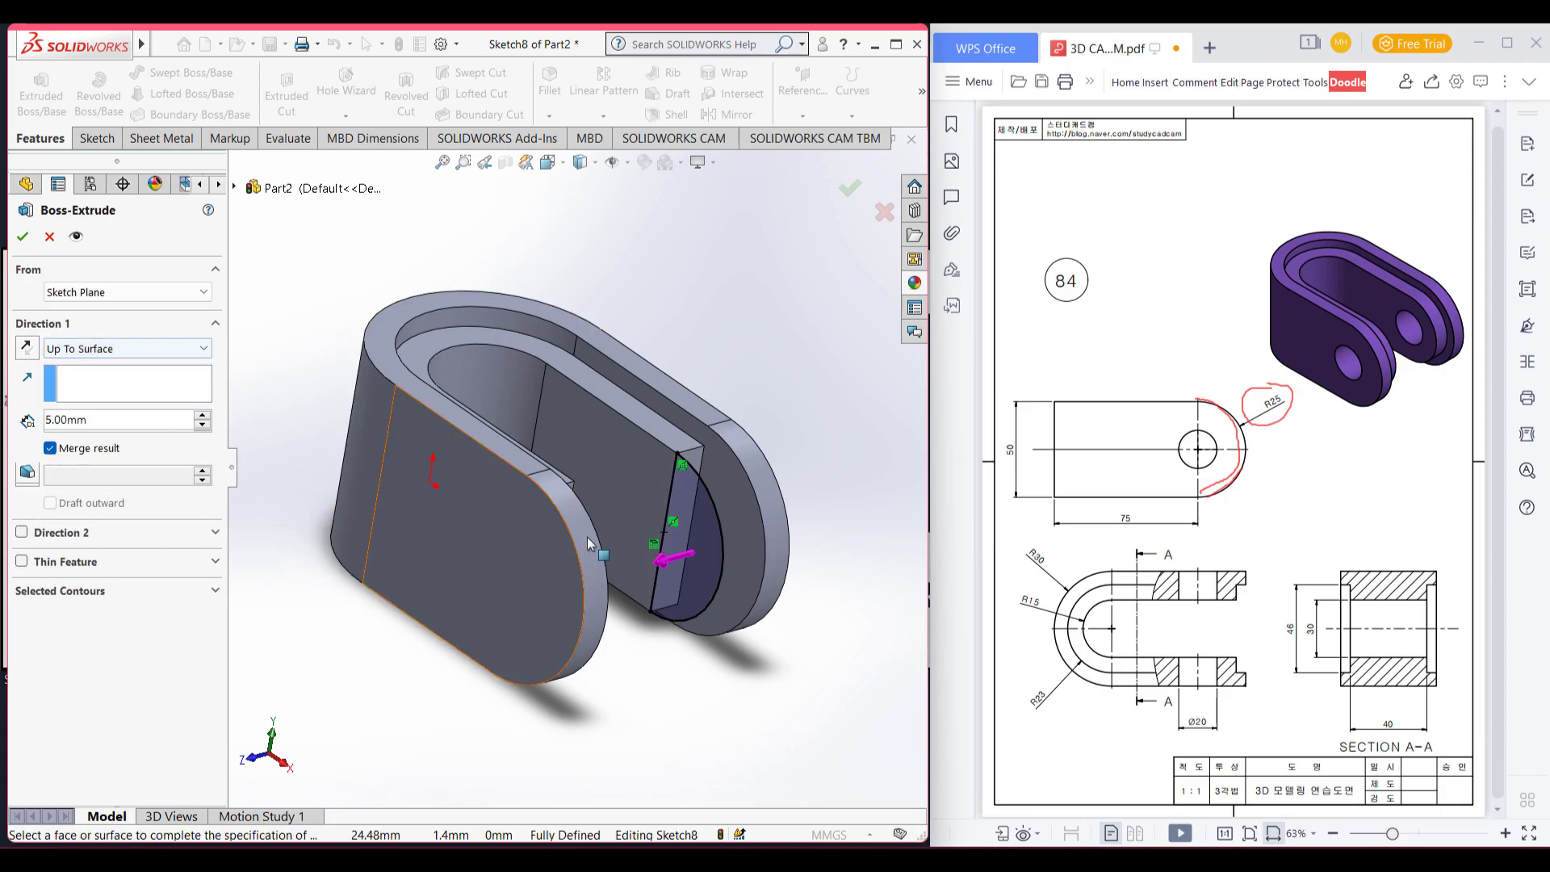
pyautogui.click(765, 508)
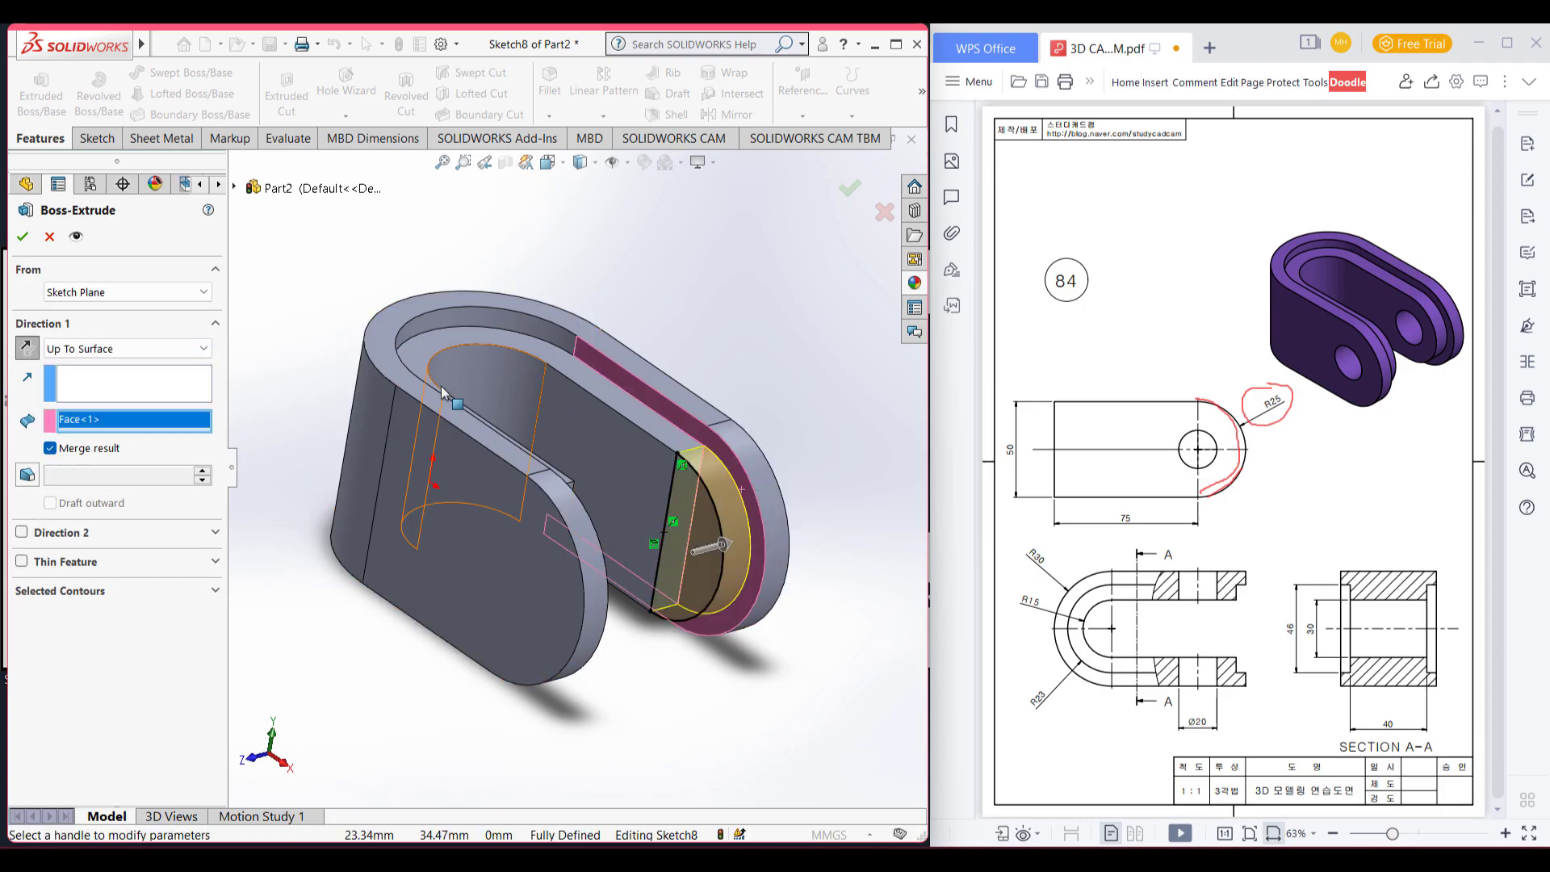
pyautogui.click(24, 238)
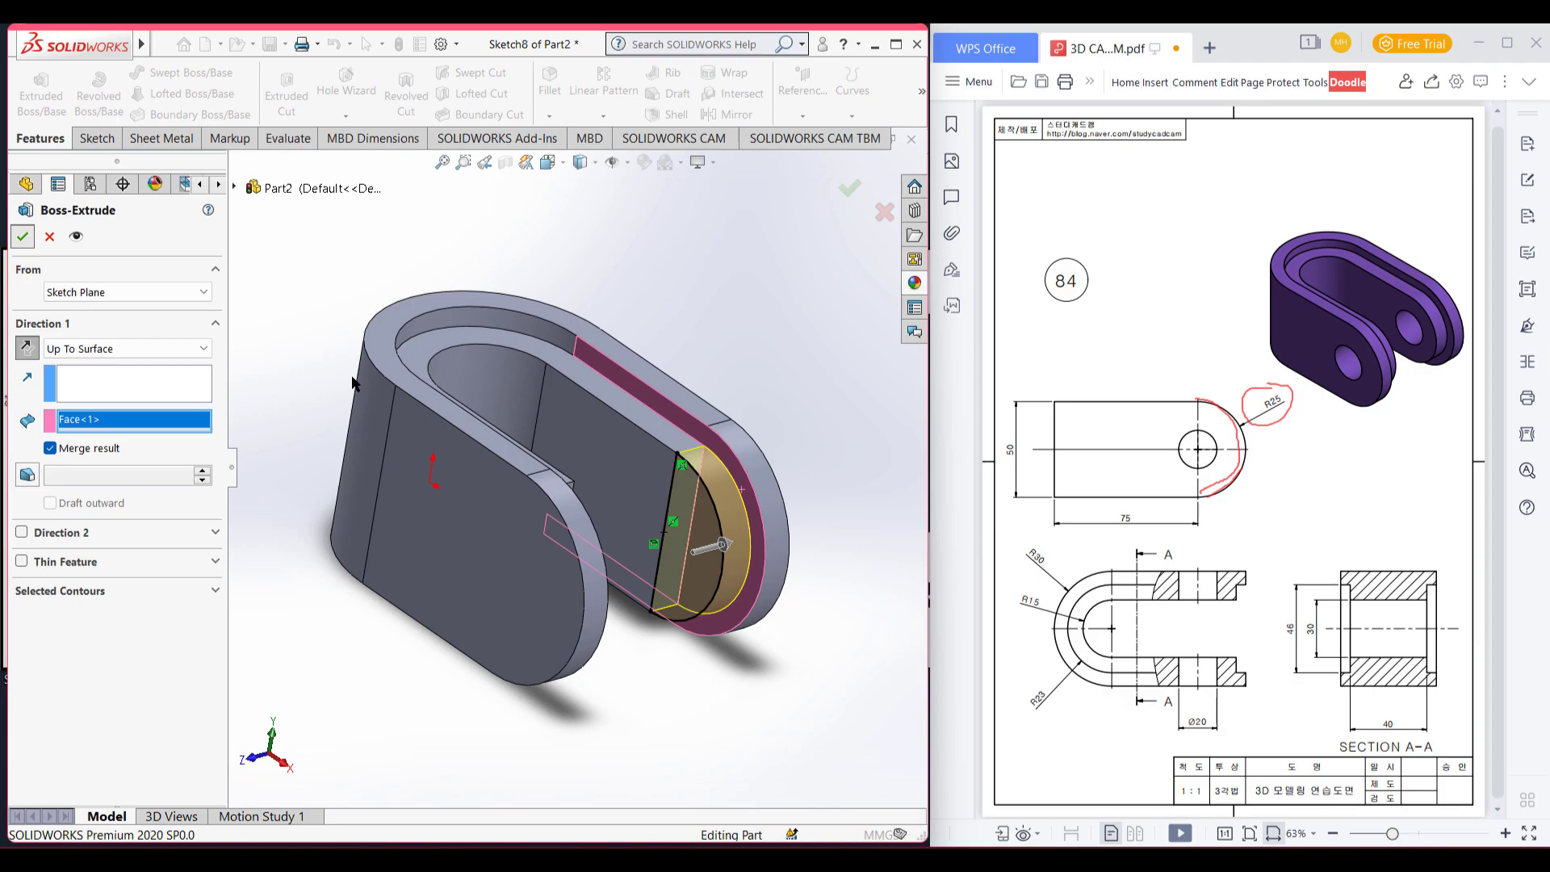
pyautogui.click(685, 695)
# - Sketch on the opposite arm's flat inner face and convert the smaller half circle from the previous boss's sketch into it
pyautogui.moveTo(665, 694); pyautogui.dragTo(430, 589, button='middle')
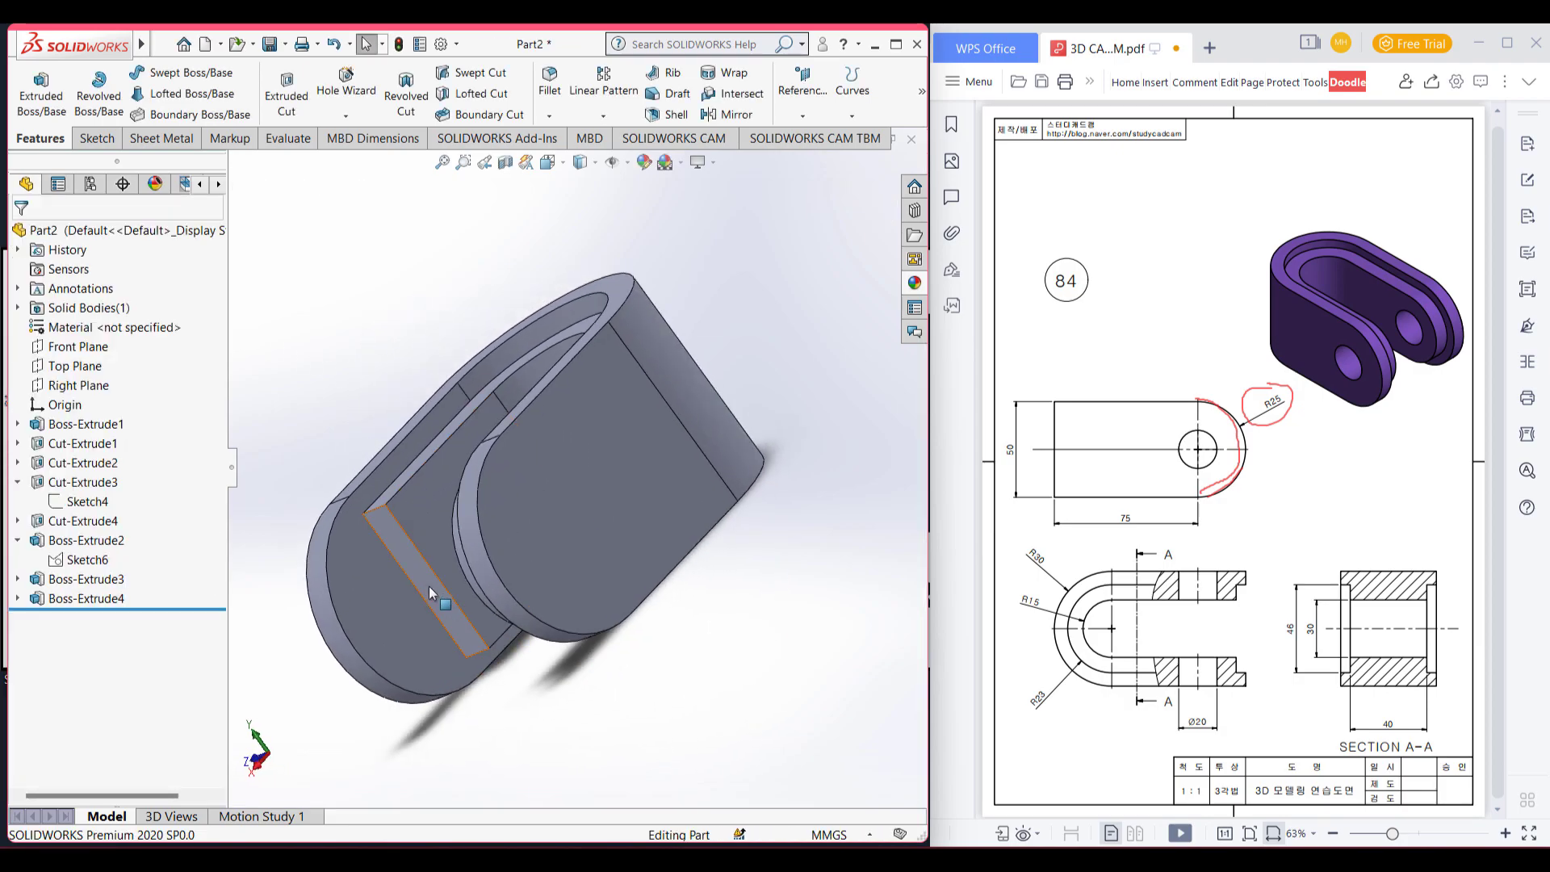
pyautogui.moveTo(476, 517)
pyautogui.mouseDown(button='middle')
pyautogui.moveTo(452, 557)
pyautogui.moveTo(462, 526)
pyautogui.mouseUp(button='middle')
pyautogui.click(419, 511)
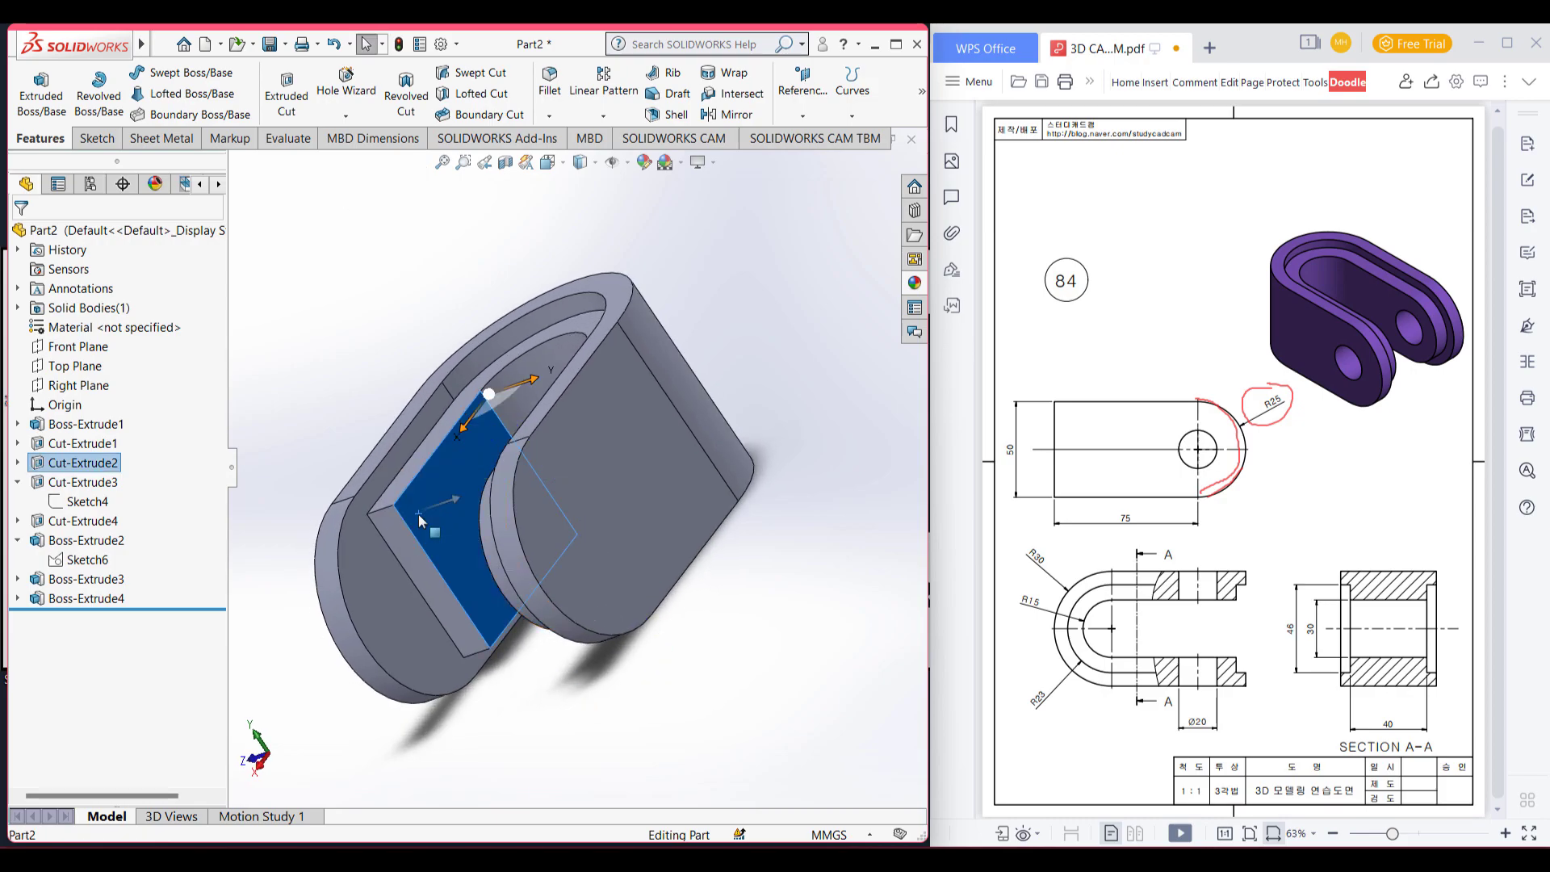
pyautogui.rightClick(446, 494)
pyautogui.click(458, 472)
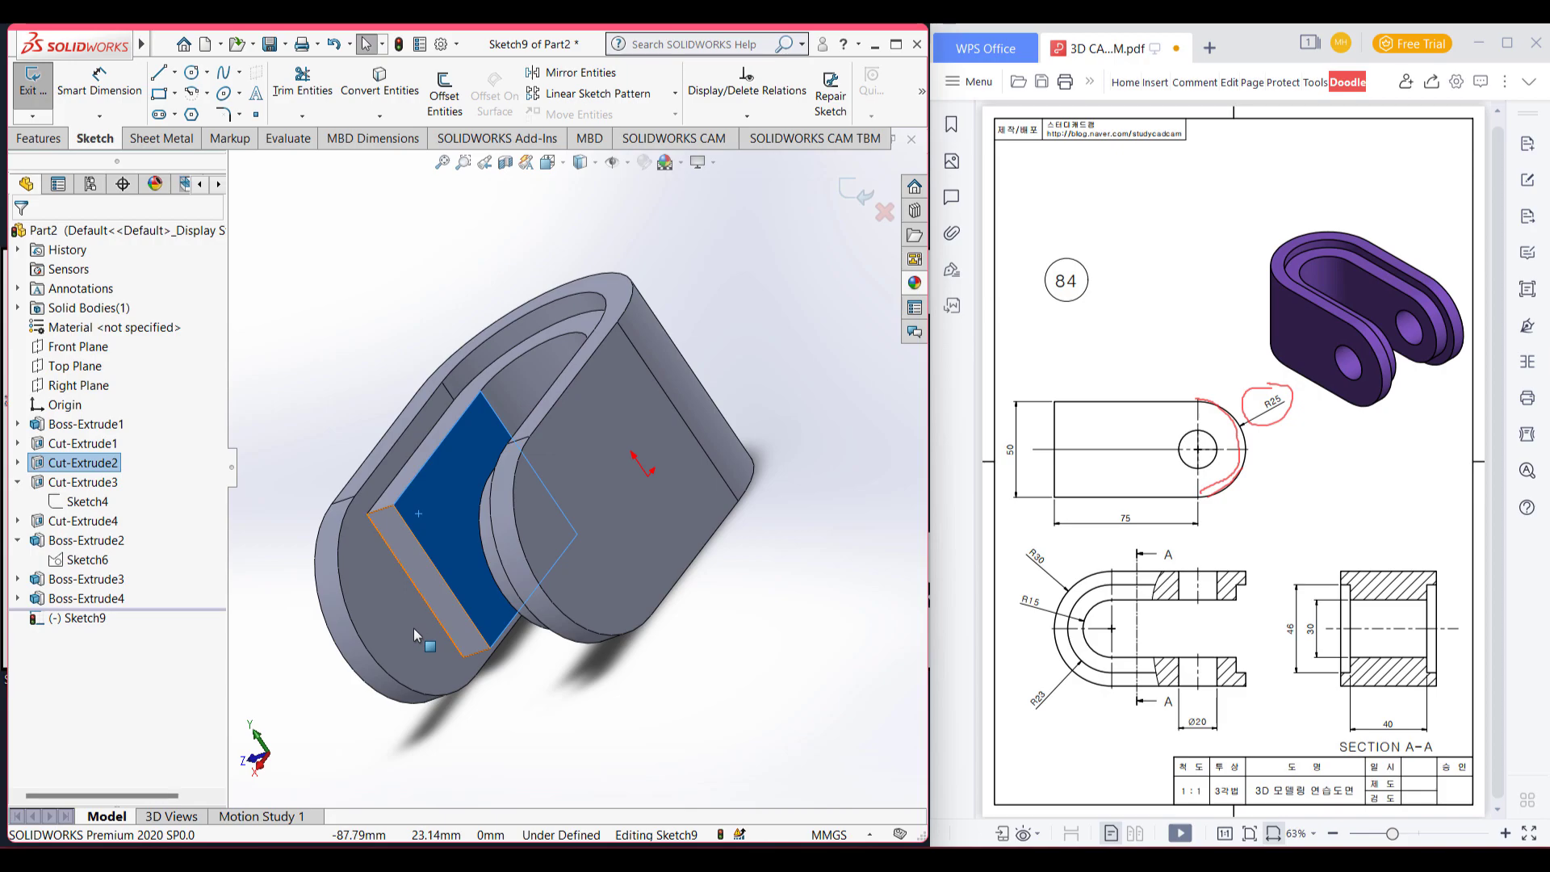
pyautogui.moveTo(554, 686)
pyautogui.mouseDown(button='middle')
pyautogui.moveTo(581, 678)
pyautogui.moveTo(555, 694)
pyautogui.mouseUp(button='middle')
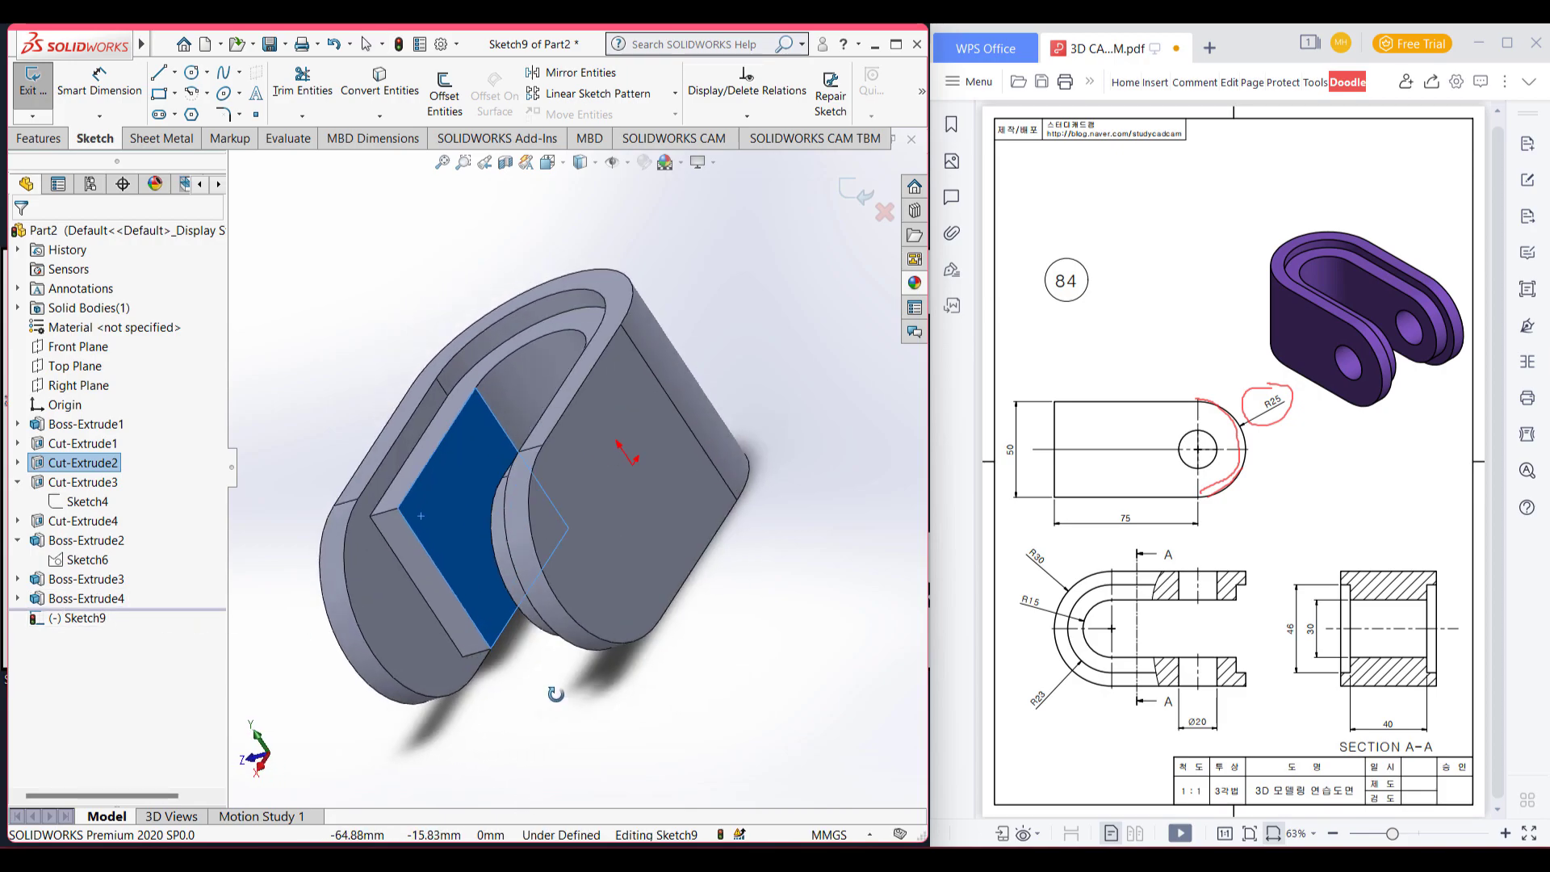
pyautogui.click(18, 598)
pyautogui.click(85, 617)
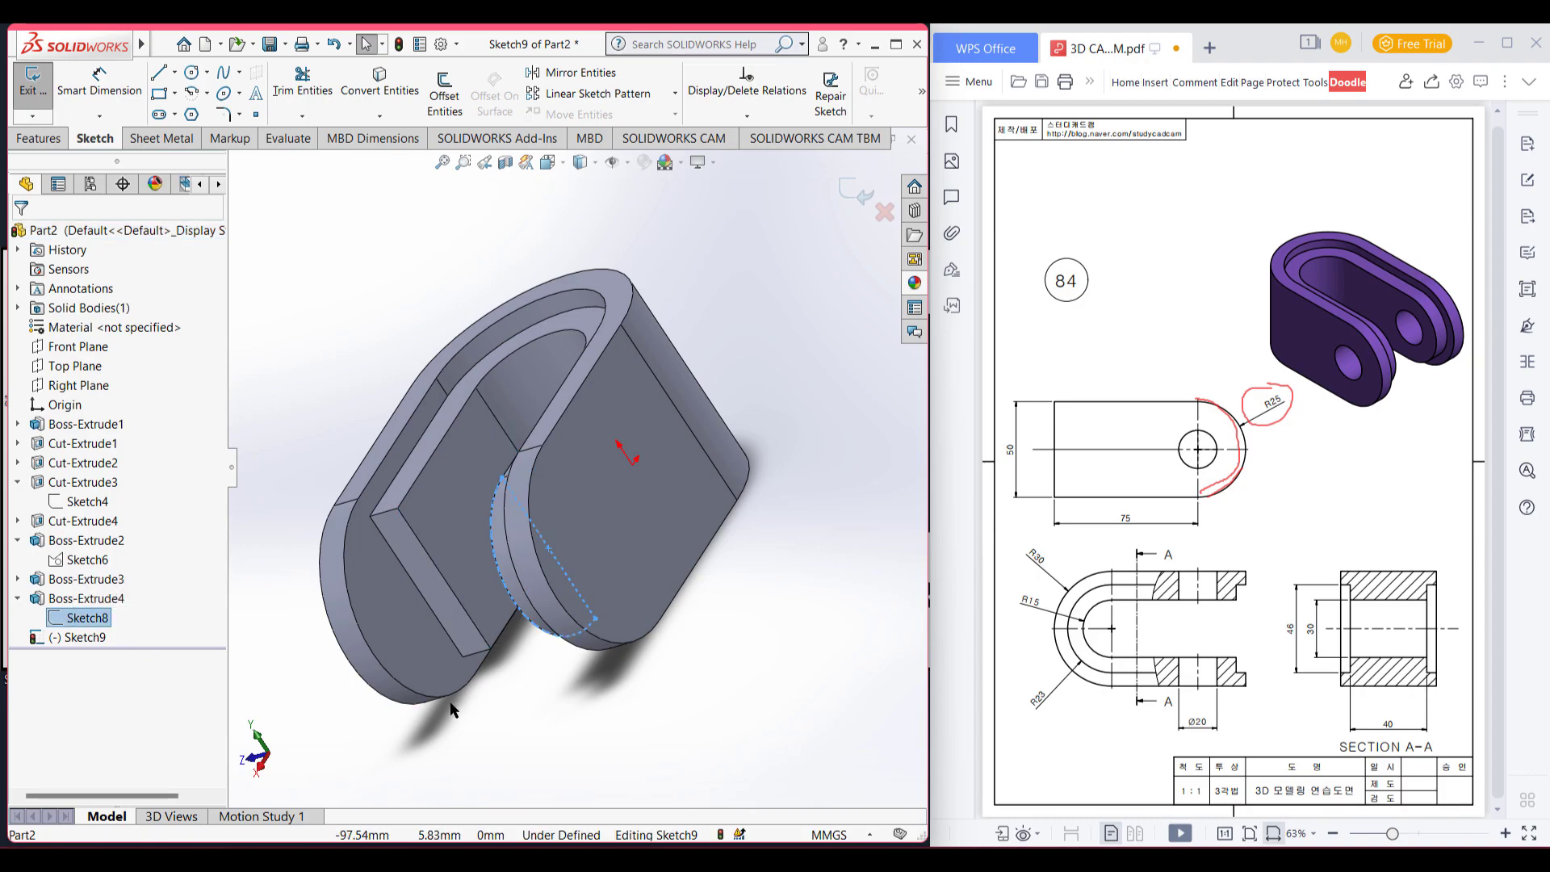
pyautogui.moveTo(583, 696); pyautogui.dragTo(622, 637, button='middle')
pyautogui.moveTo(545, 750); pyautogui.dragTo(581, 686, button='middle')
pyautogui.click(393, 95)
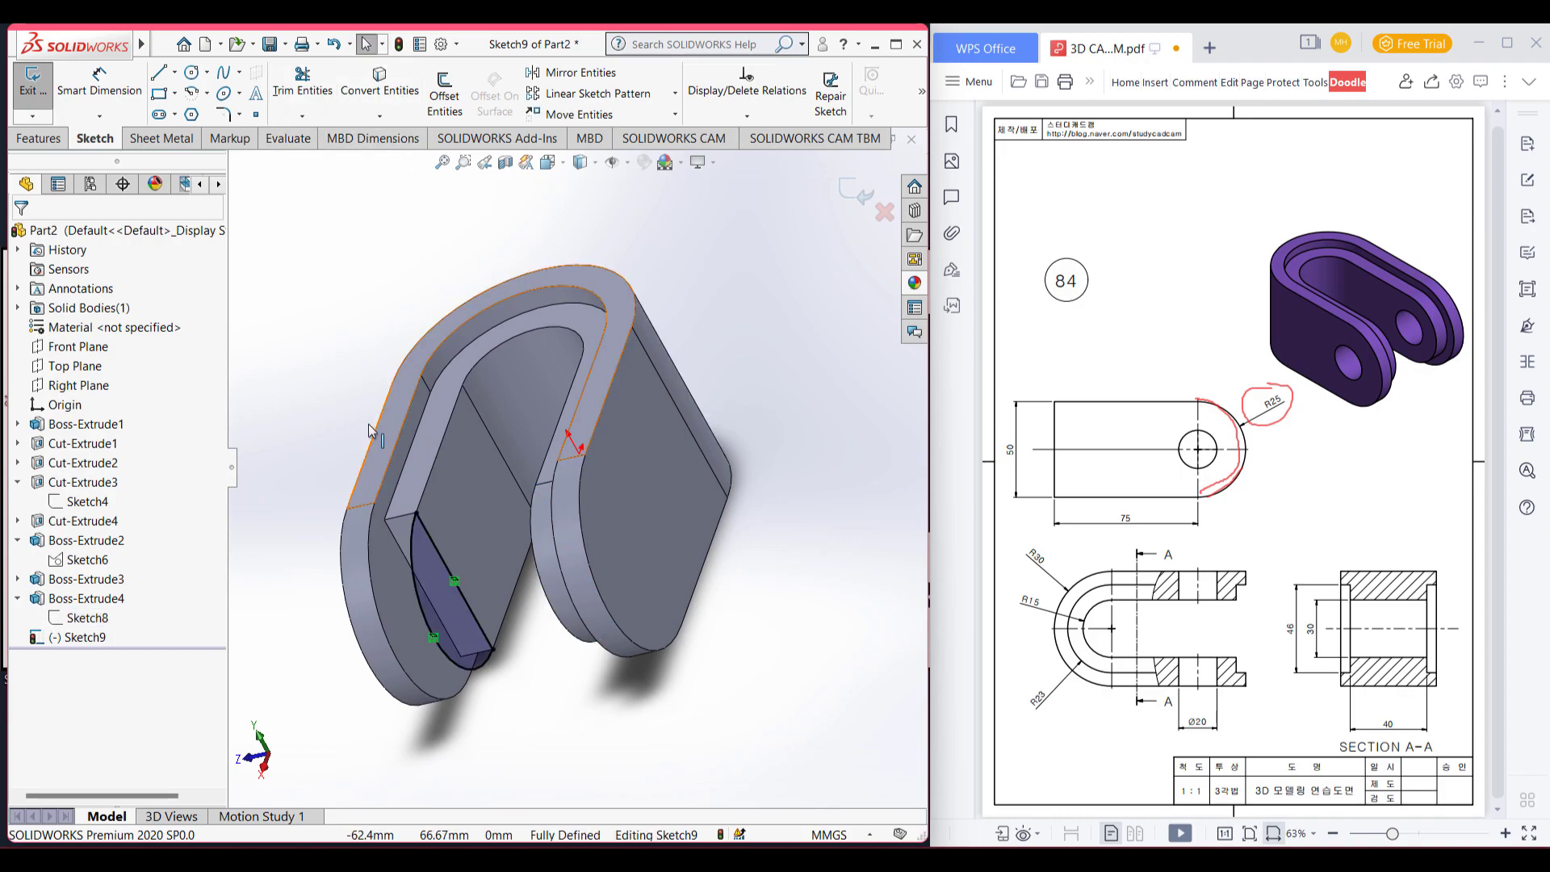
# - Extrude the converted half circle up to the inner face of that arm's outer rounded end, merging the result
pyautogui.click(37, 138)
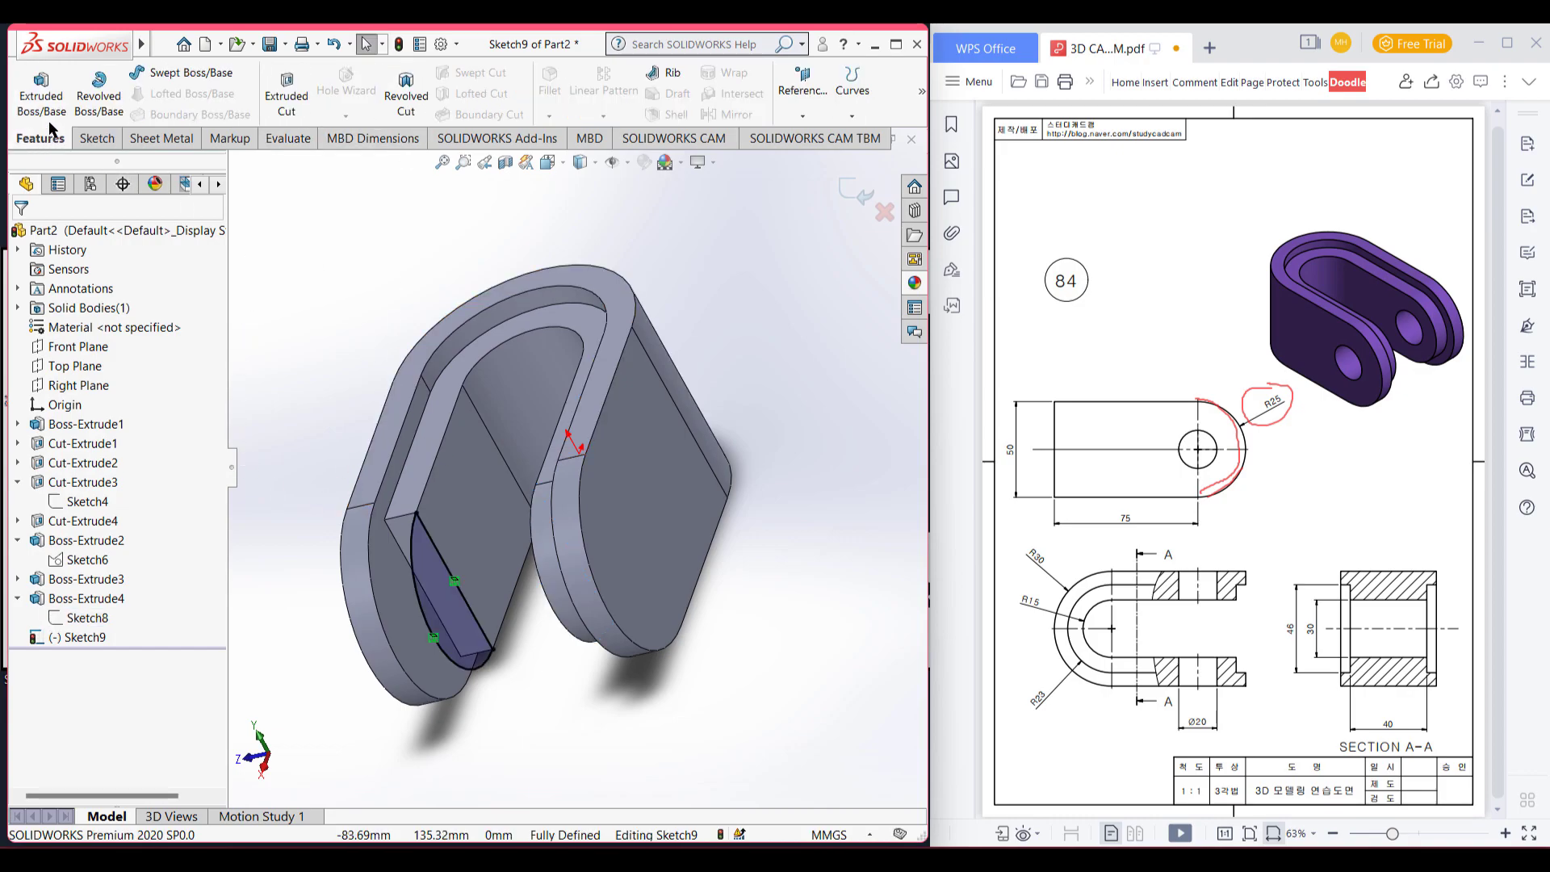
pyautogui.click(41, 95)
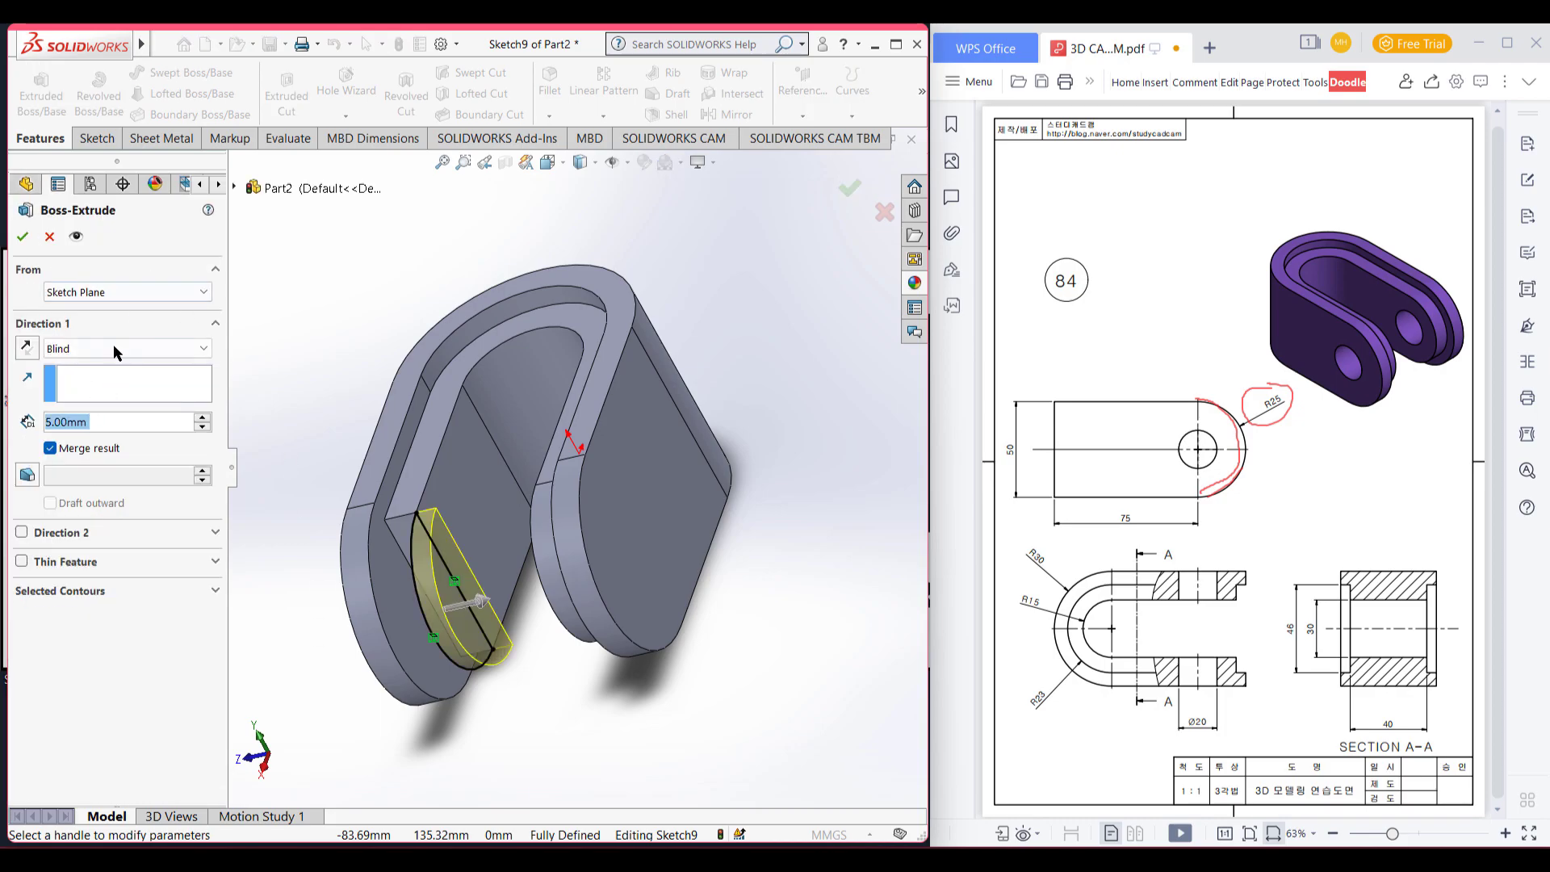
pyautogui.click(113, 347)
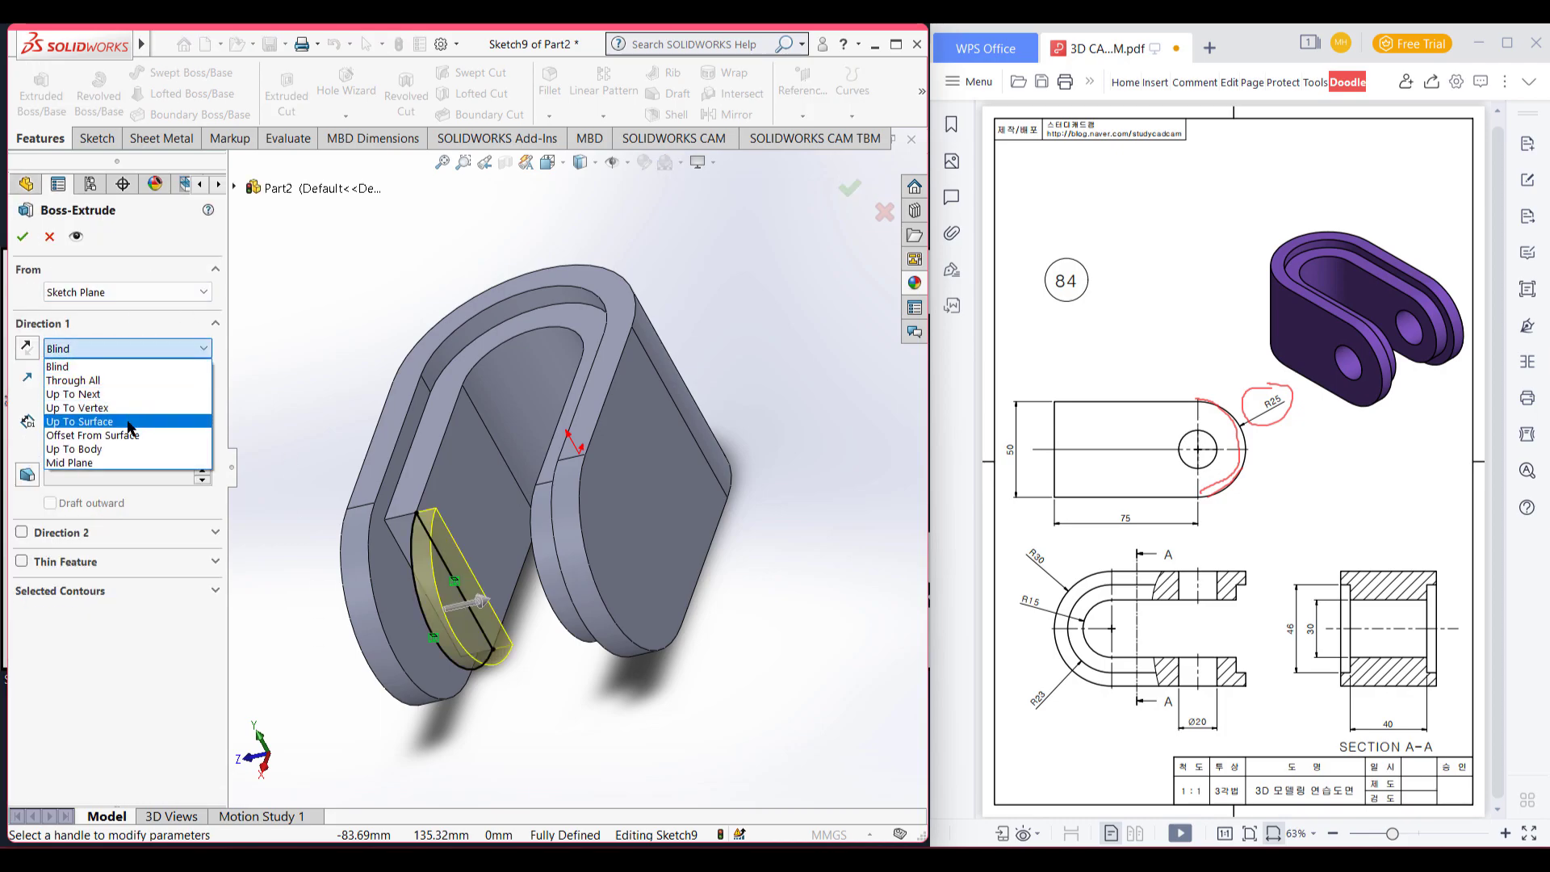
pyautogui.click(128, 422)
pyautogui.click(390, 581)
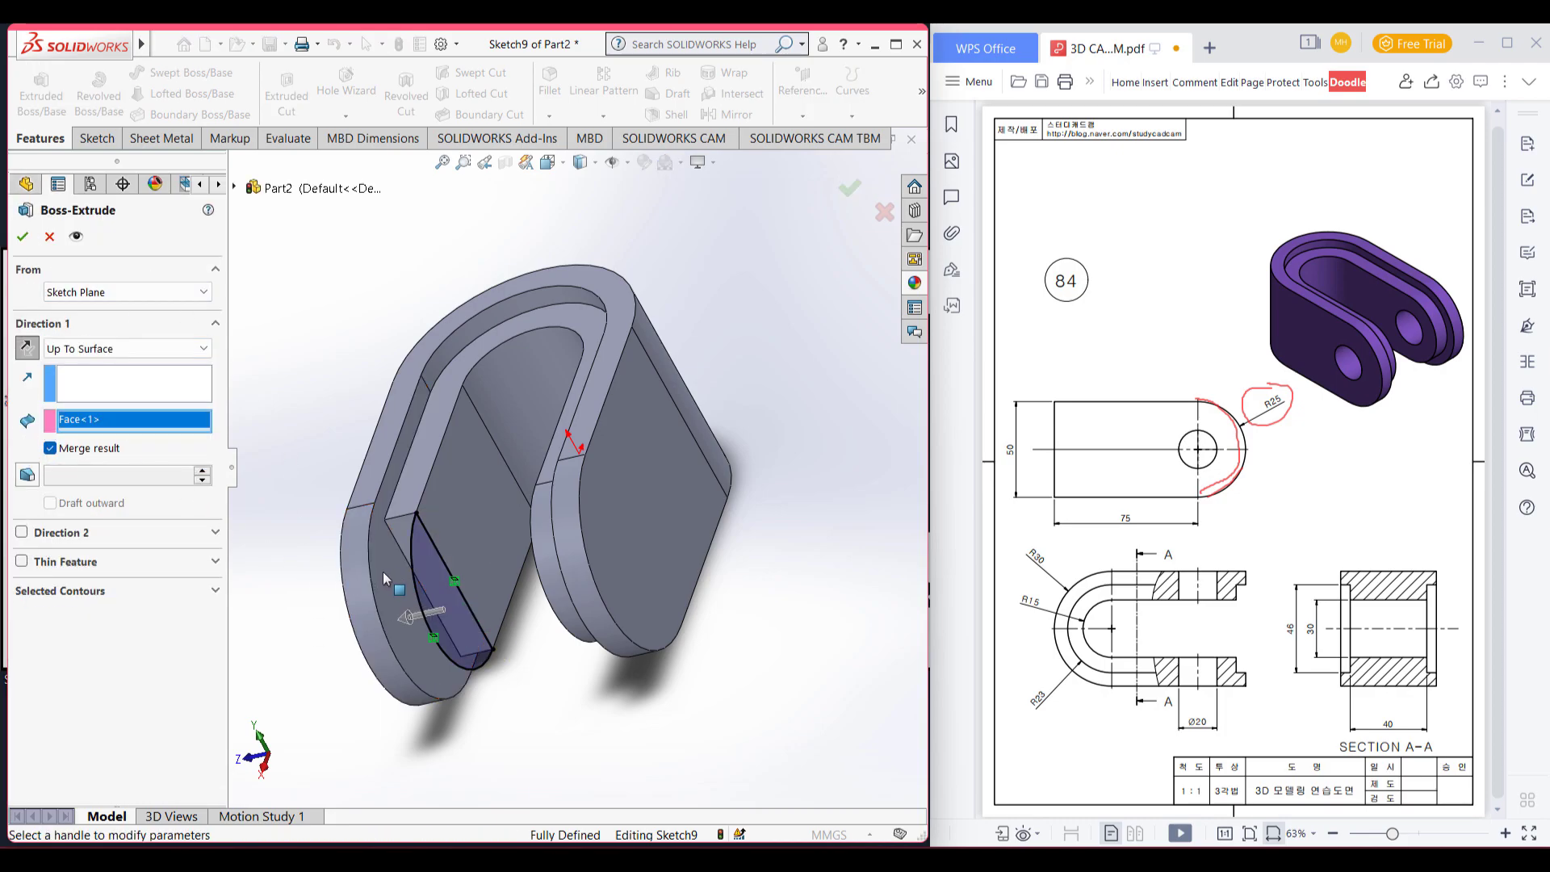
pyautogui.click(23, 237)
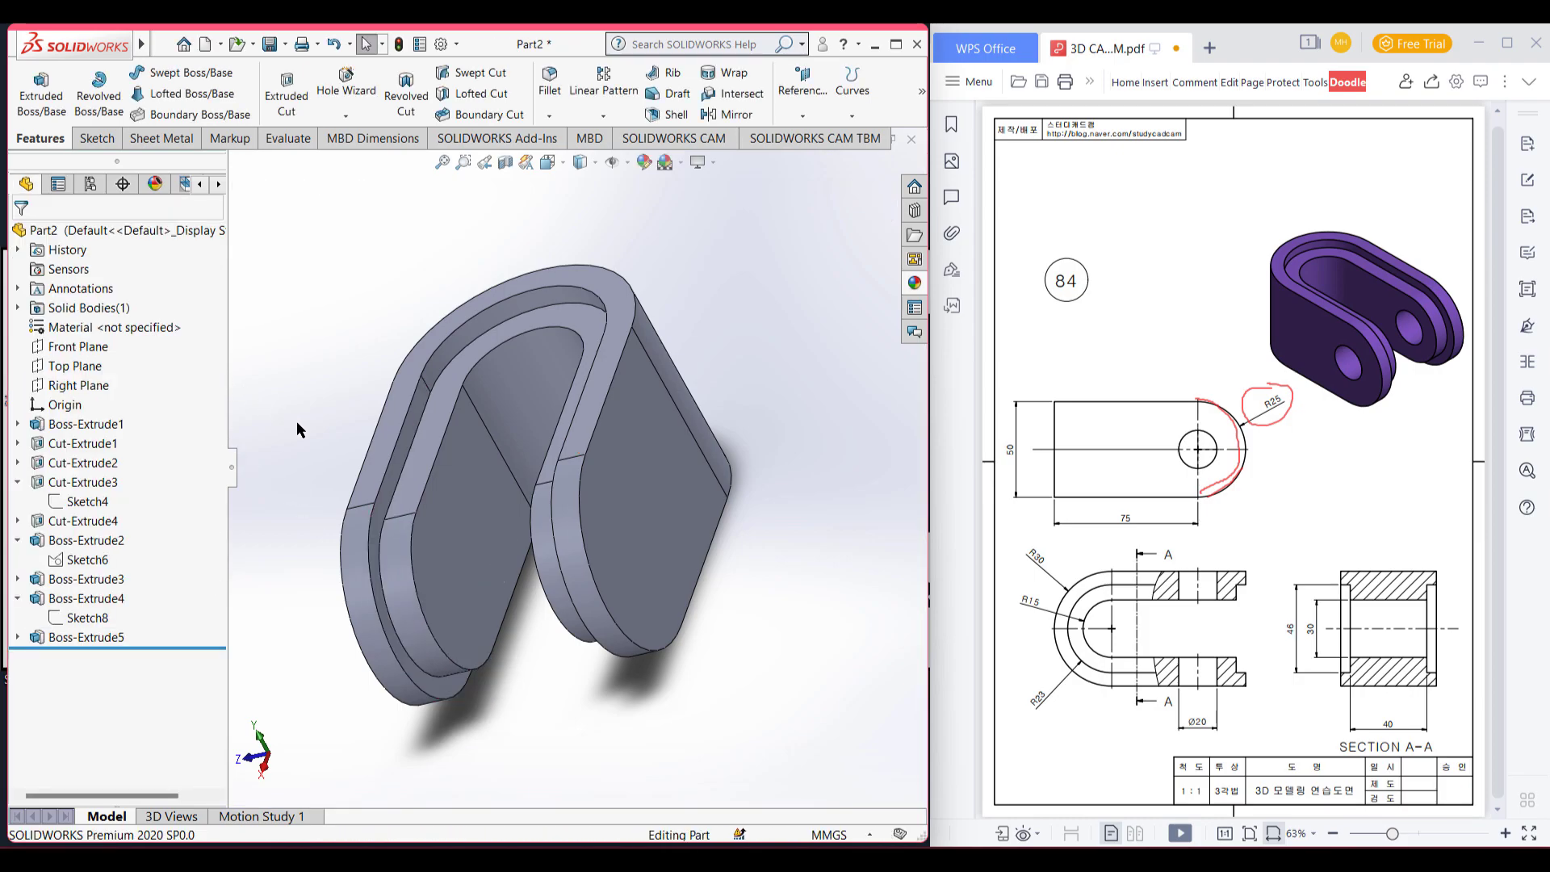
# - On the front arm's outer flat face, sketch a 20 mm diameter circle centred on the rounded end's centre
pyautogui.hotkey('ctrl', '7')
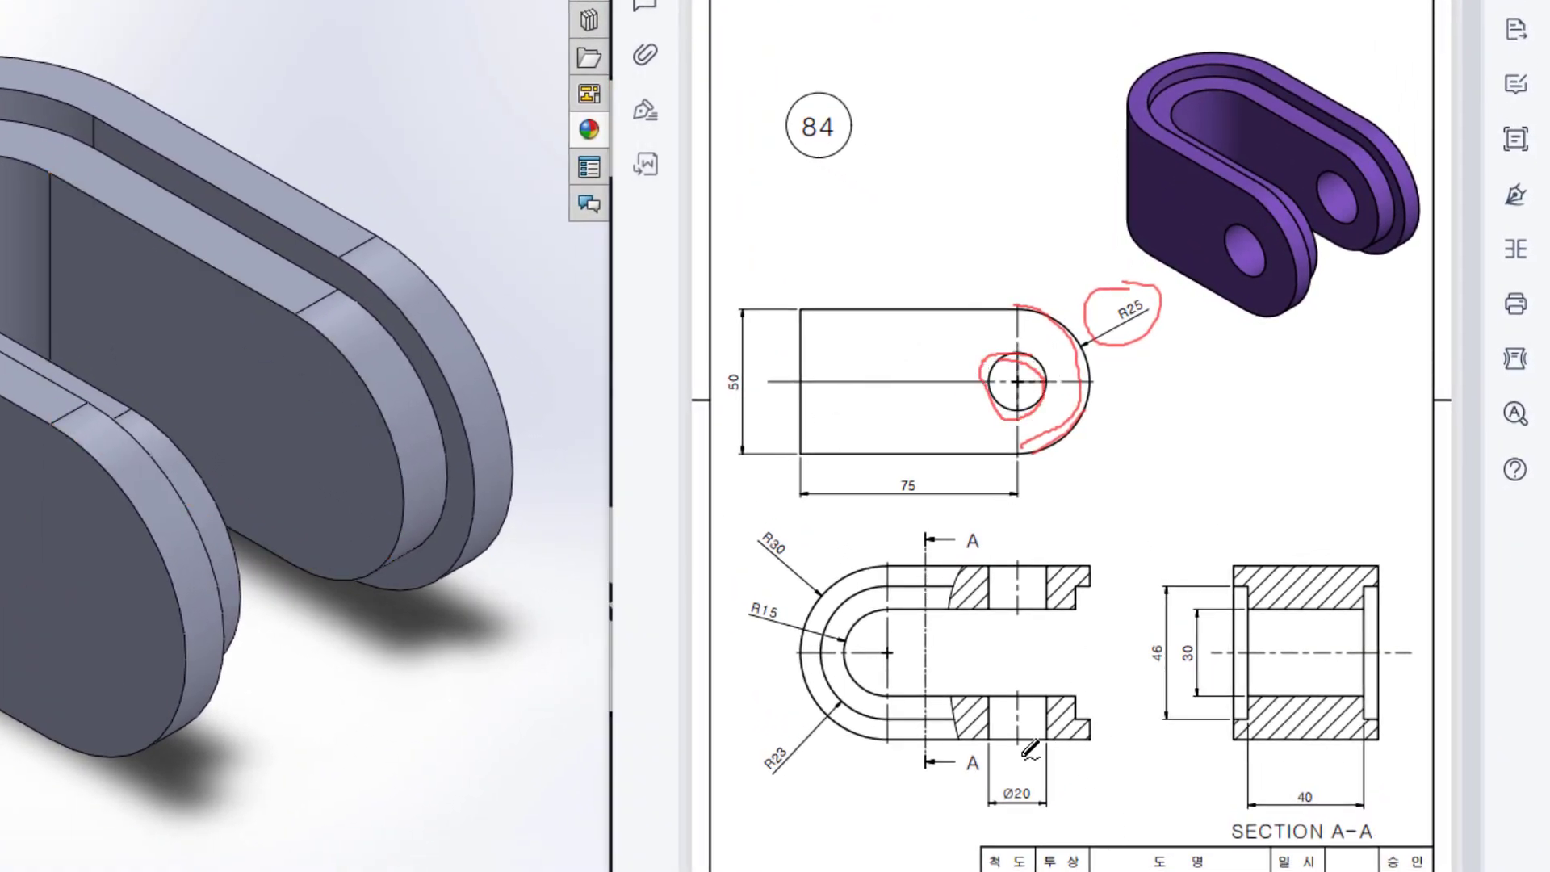
pyautogui.moveTo(1048, 823); pyautogui.dragTo(1024, 759)
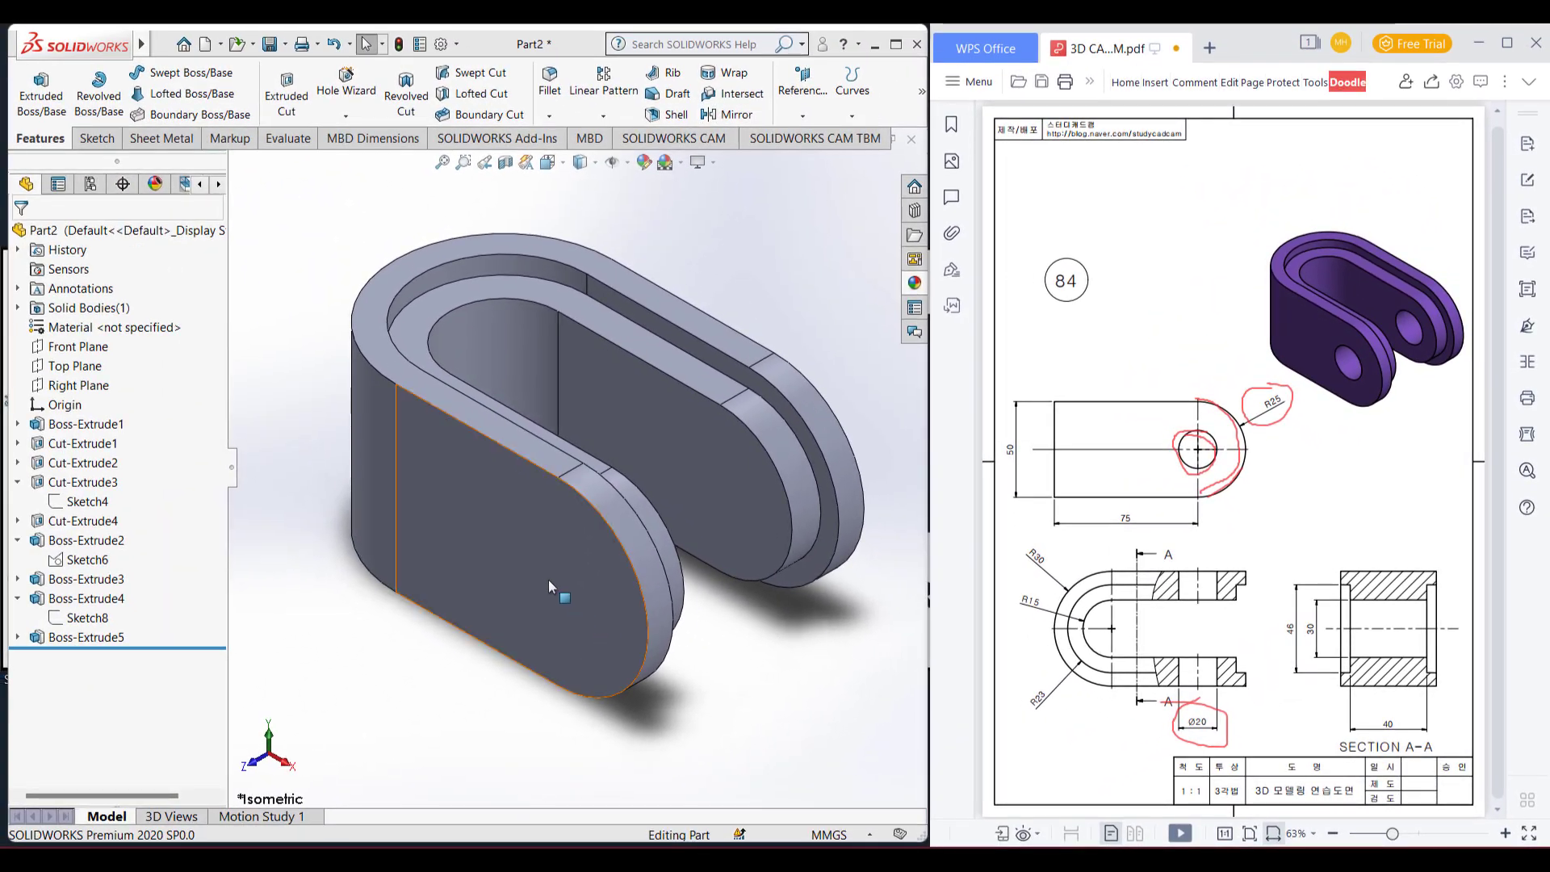
pyautogui.rightClick(490, 522)
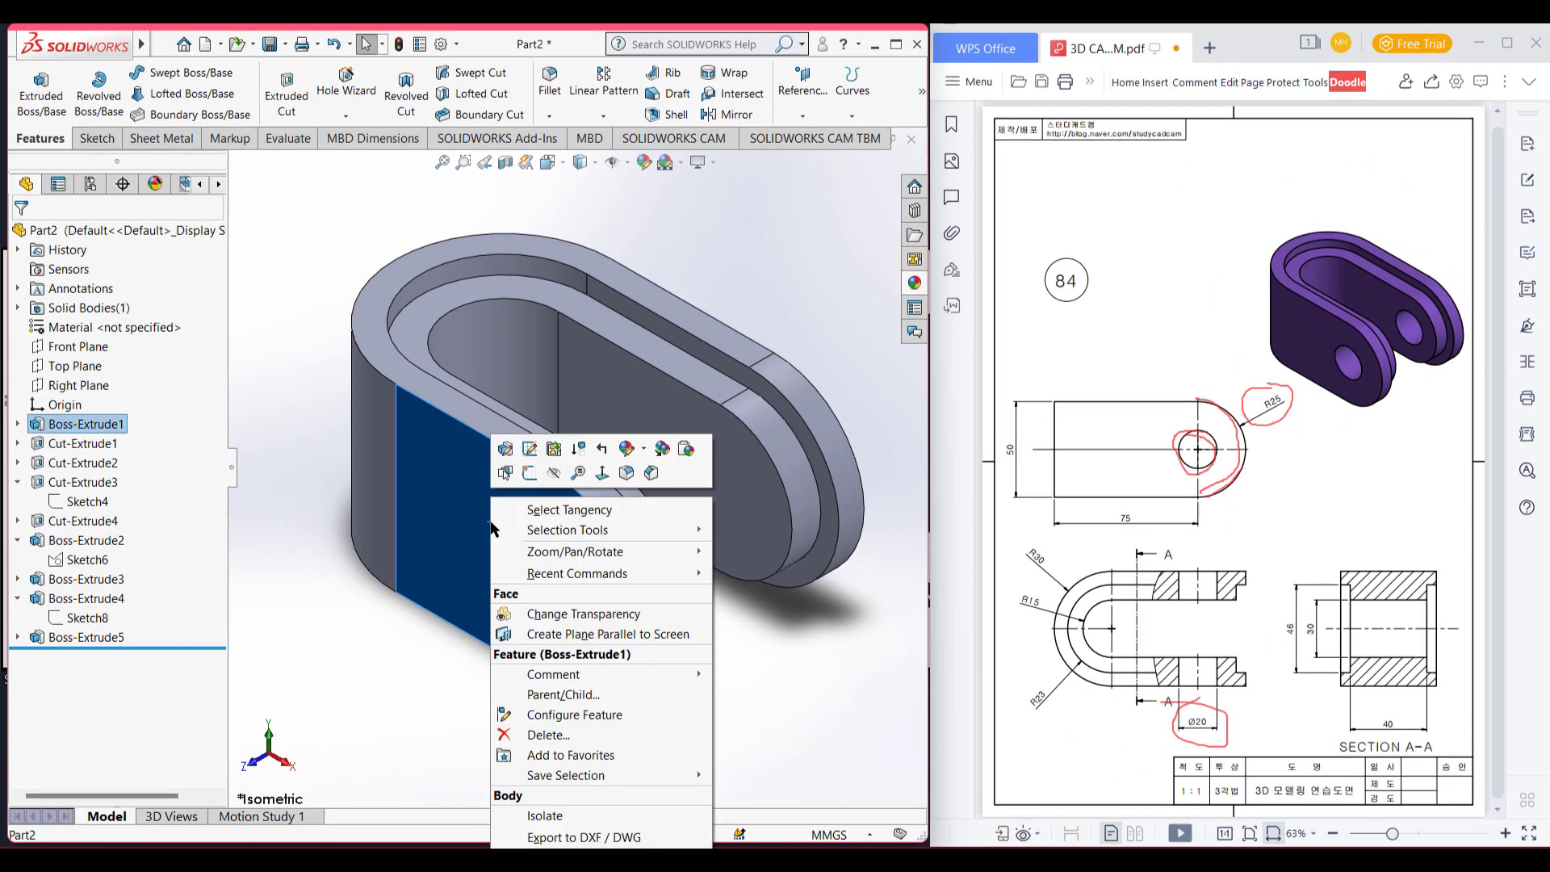
pyautogui.click(530, 473)
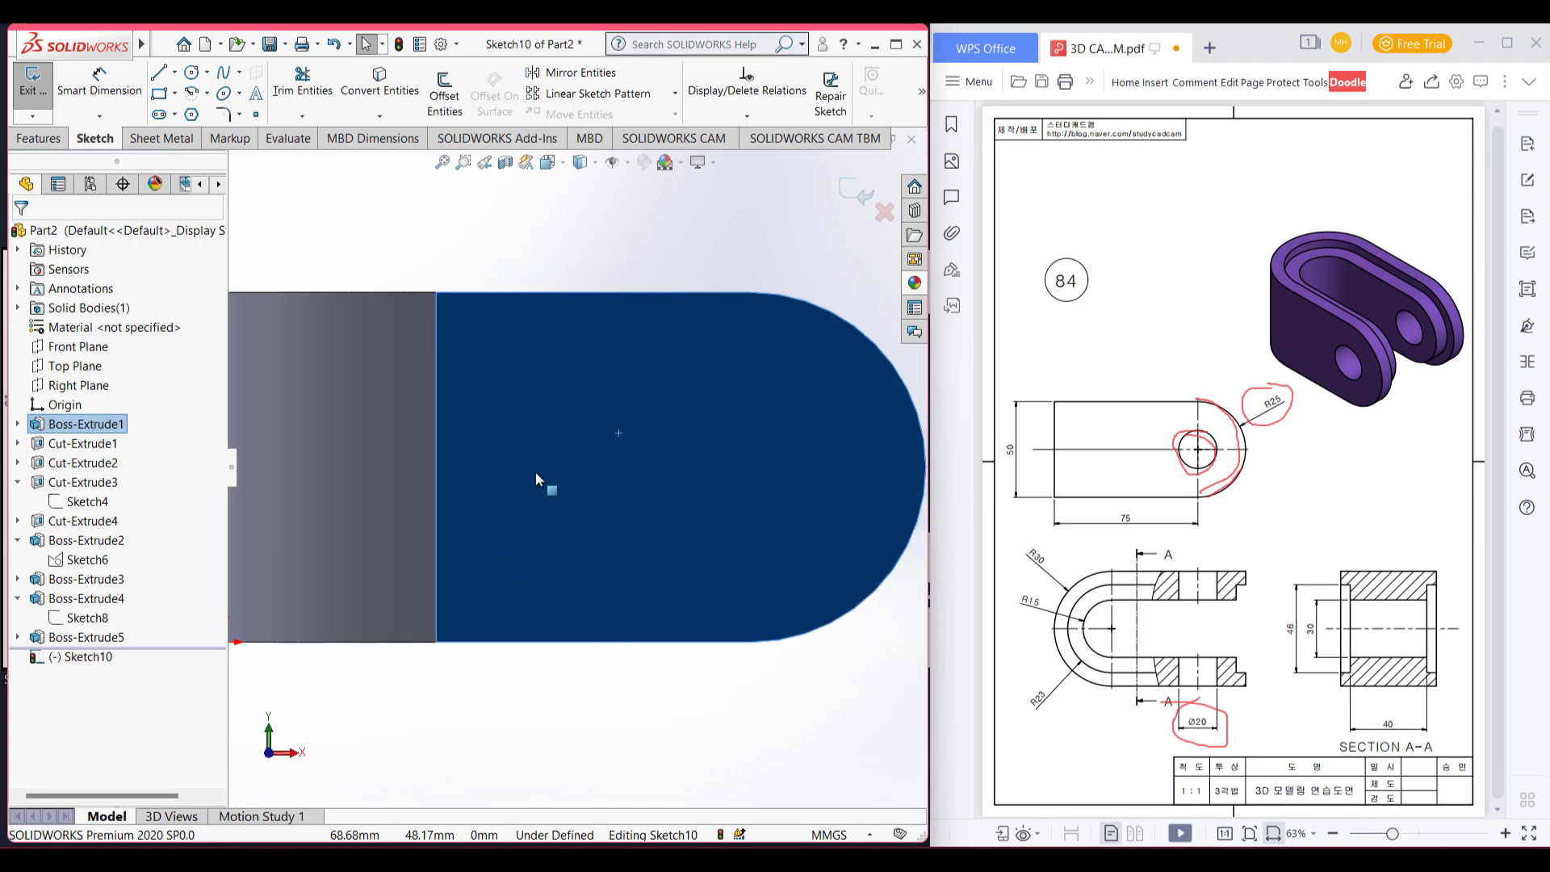
pyautogui.scroll(-1, 781, 357)
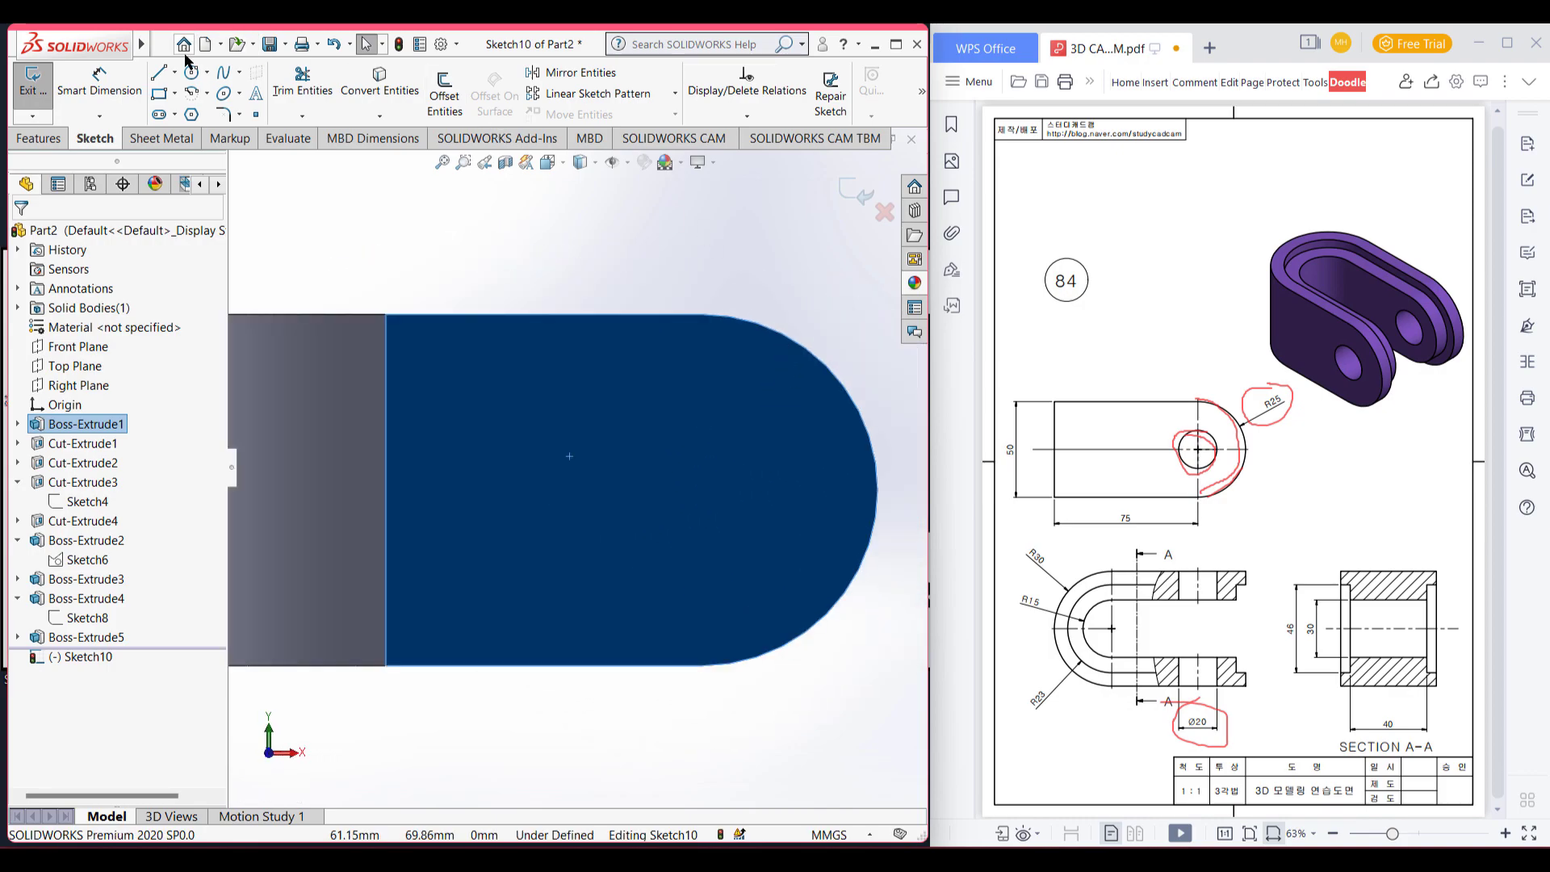
pyautogui.click(188, 75)
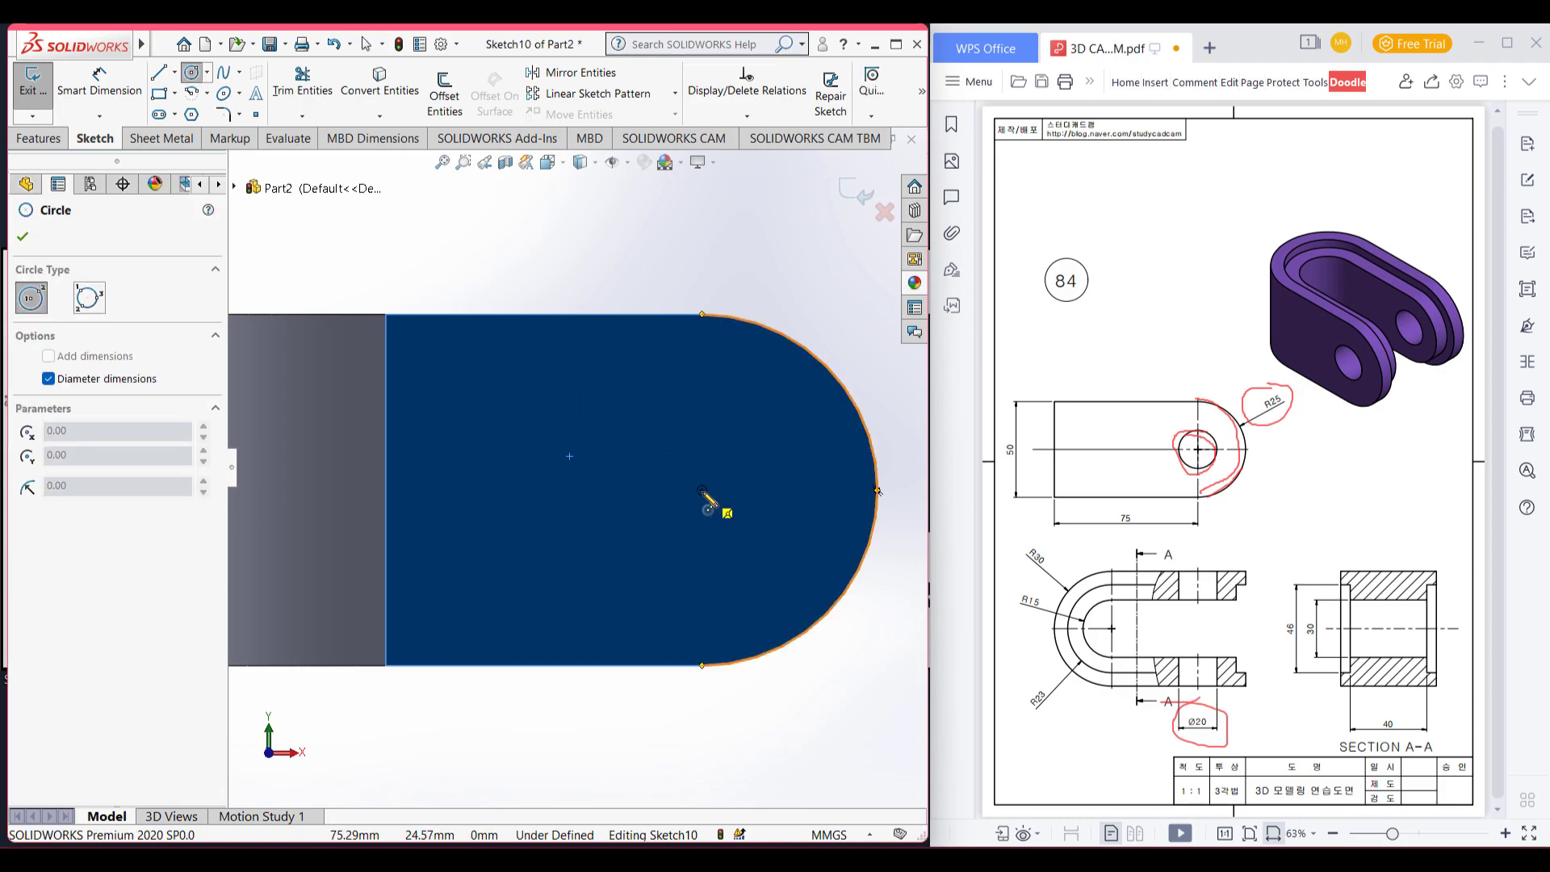
pyautogui.click(702, 490)
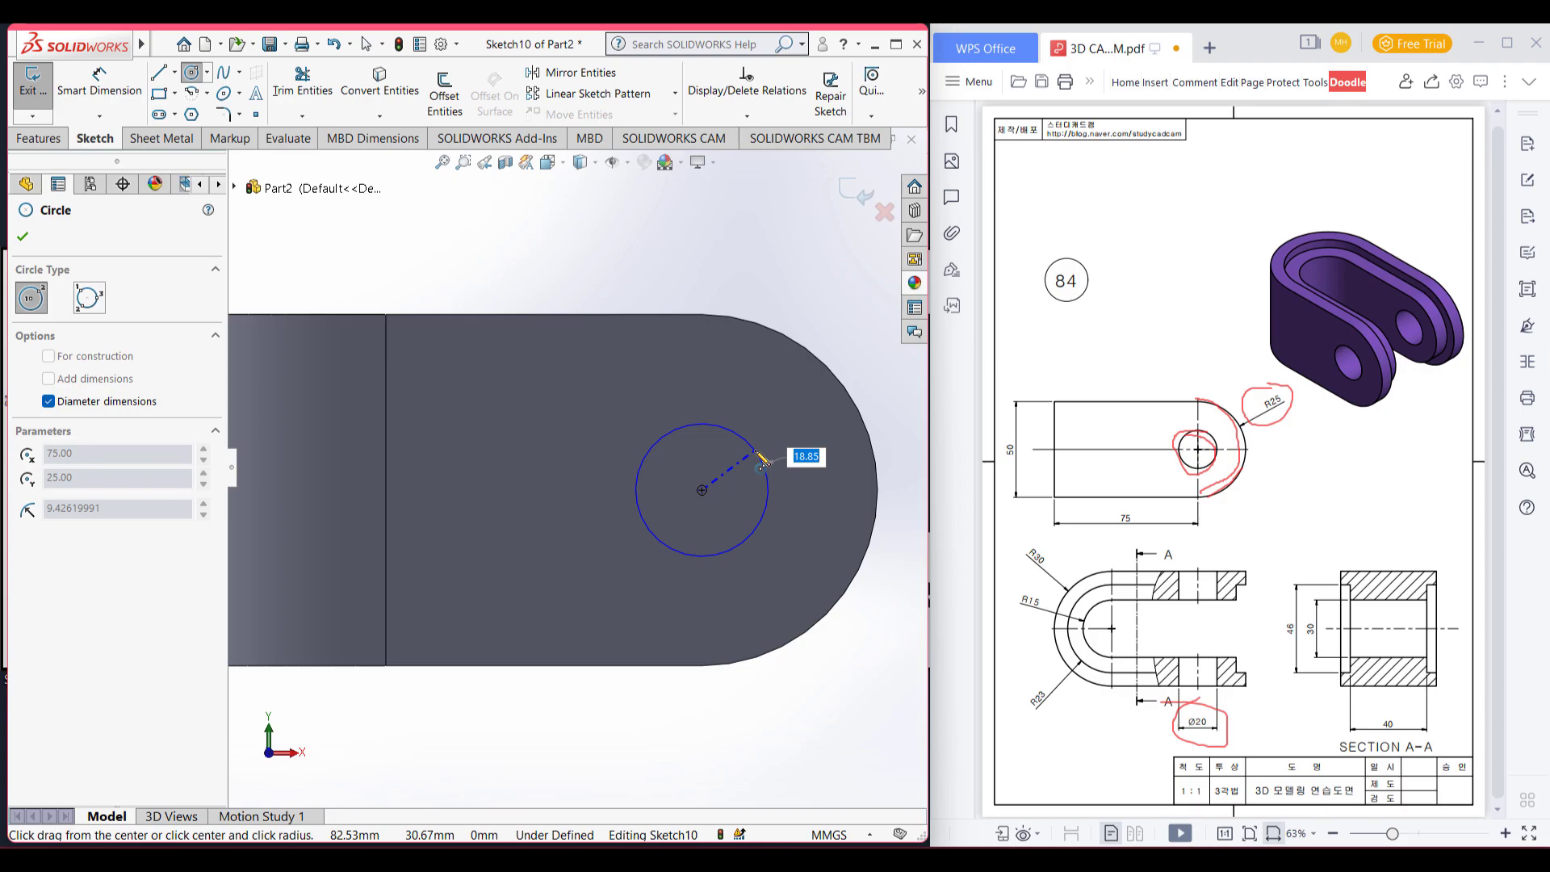
pyautogui.press('Return')
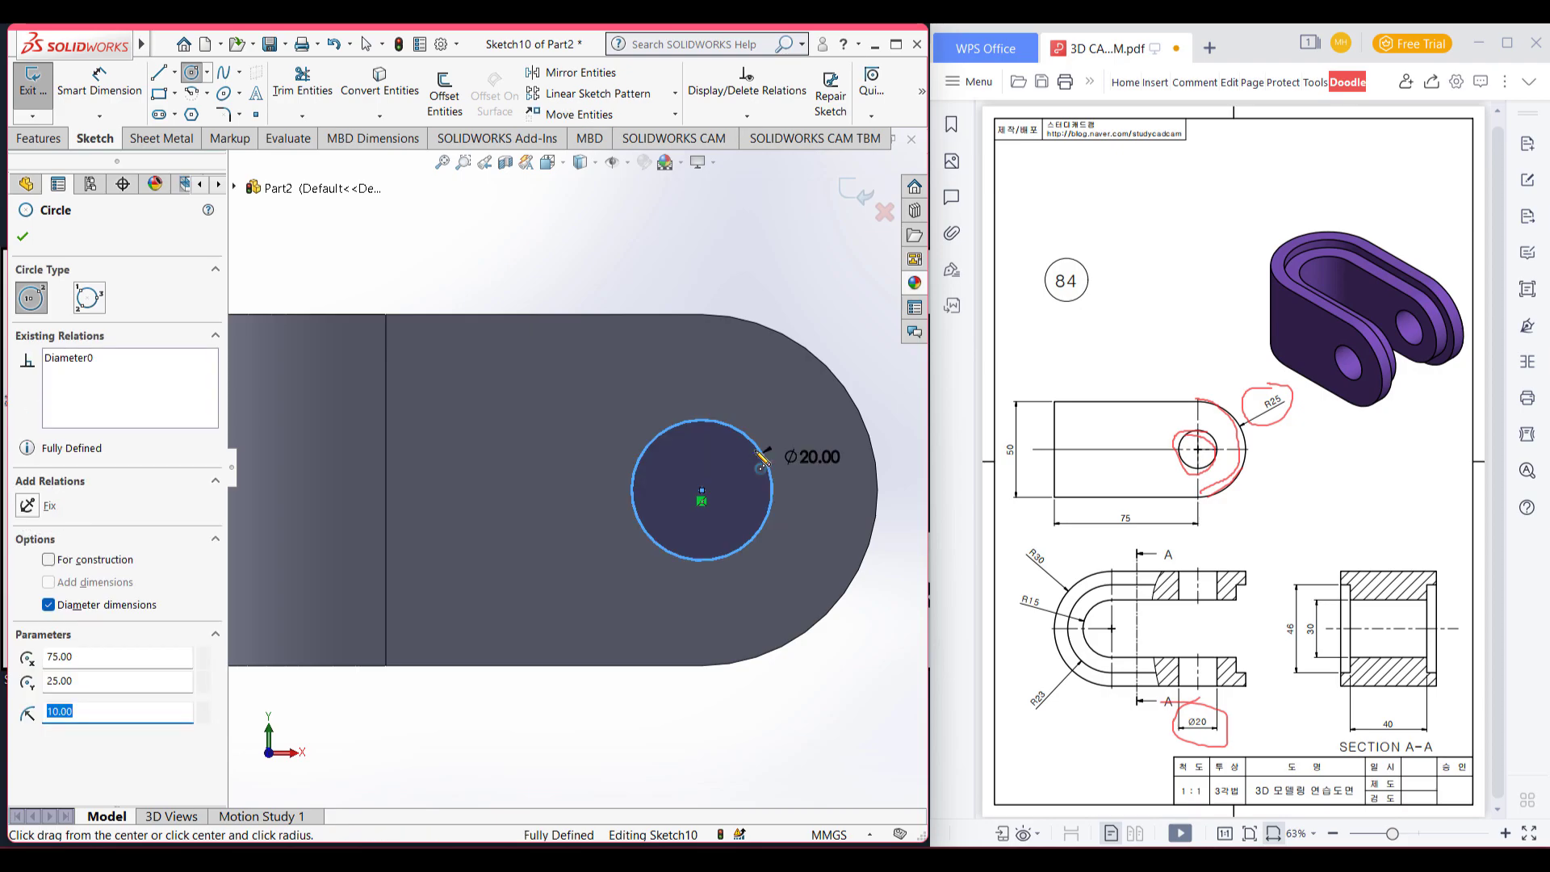
# - Cut-extrude the 20 mm circle to a blind depth of 87 mm, passing through both arms
pyautogui.hotkey('ctrl', '7')
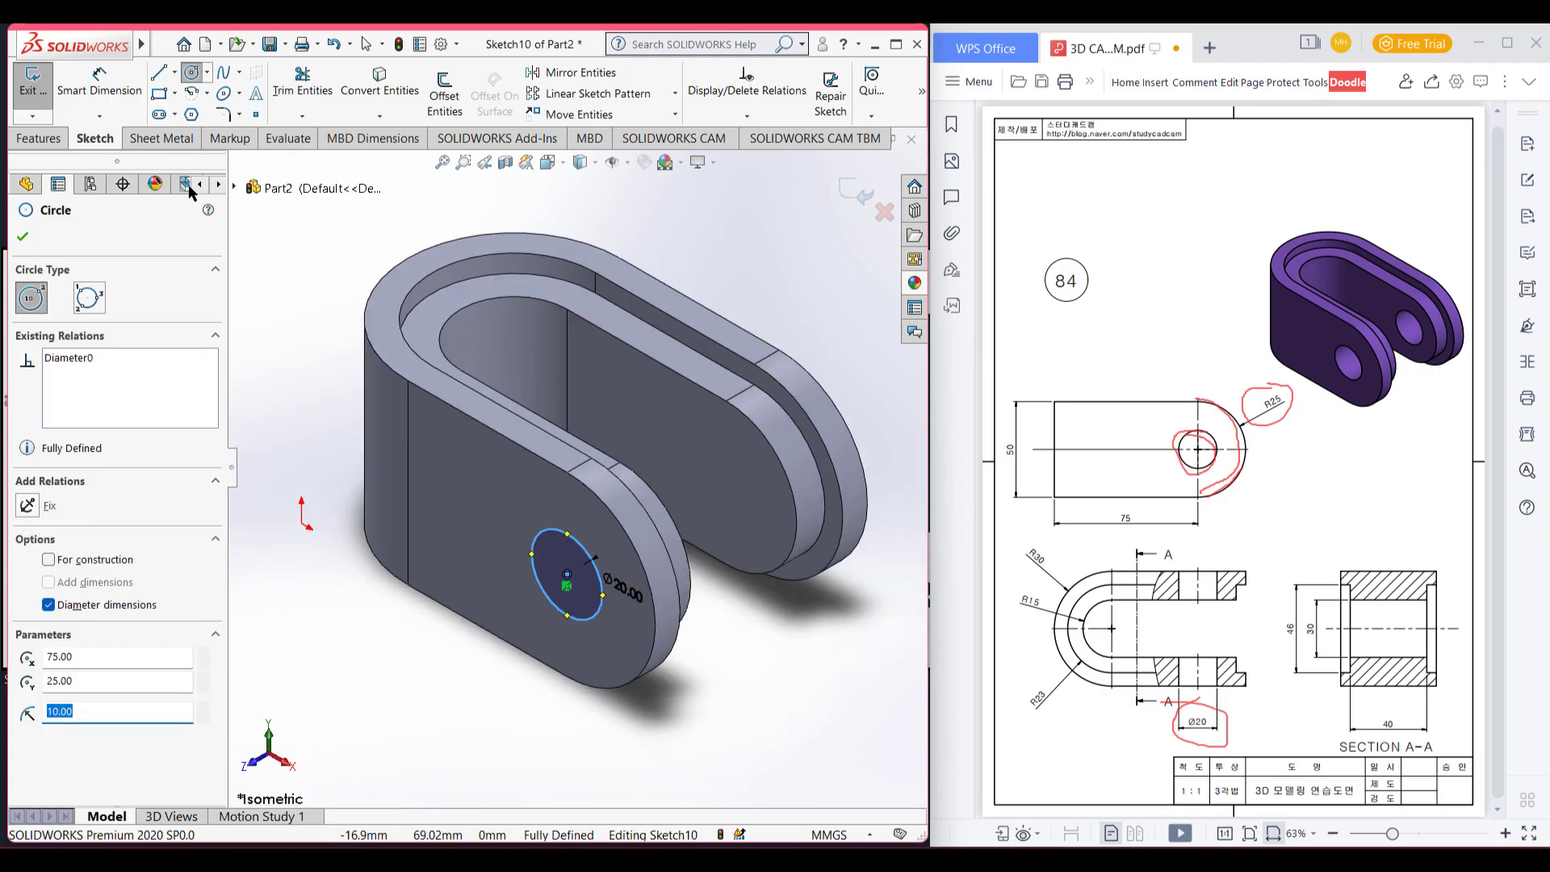
pyautogui.click(50, 139)
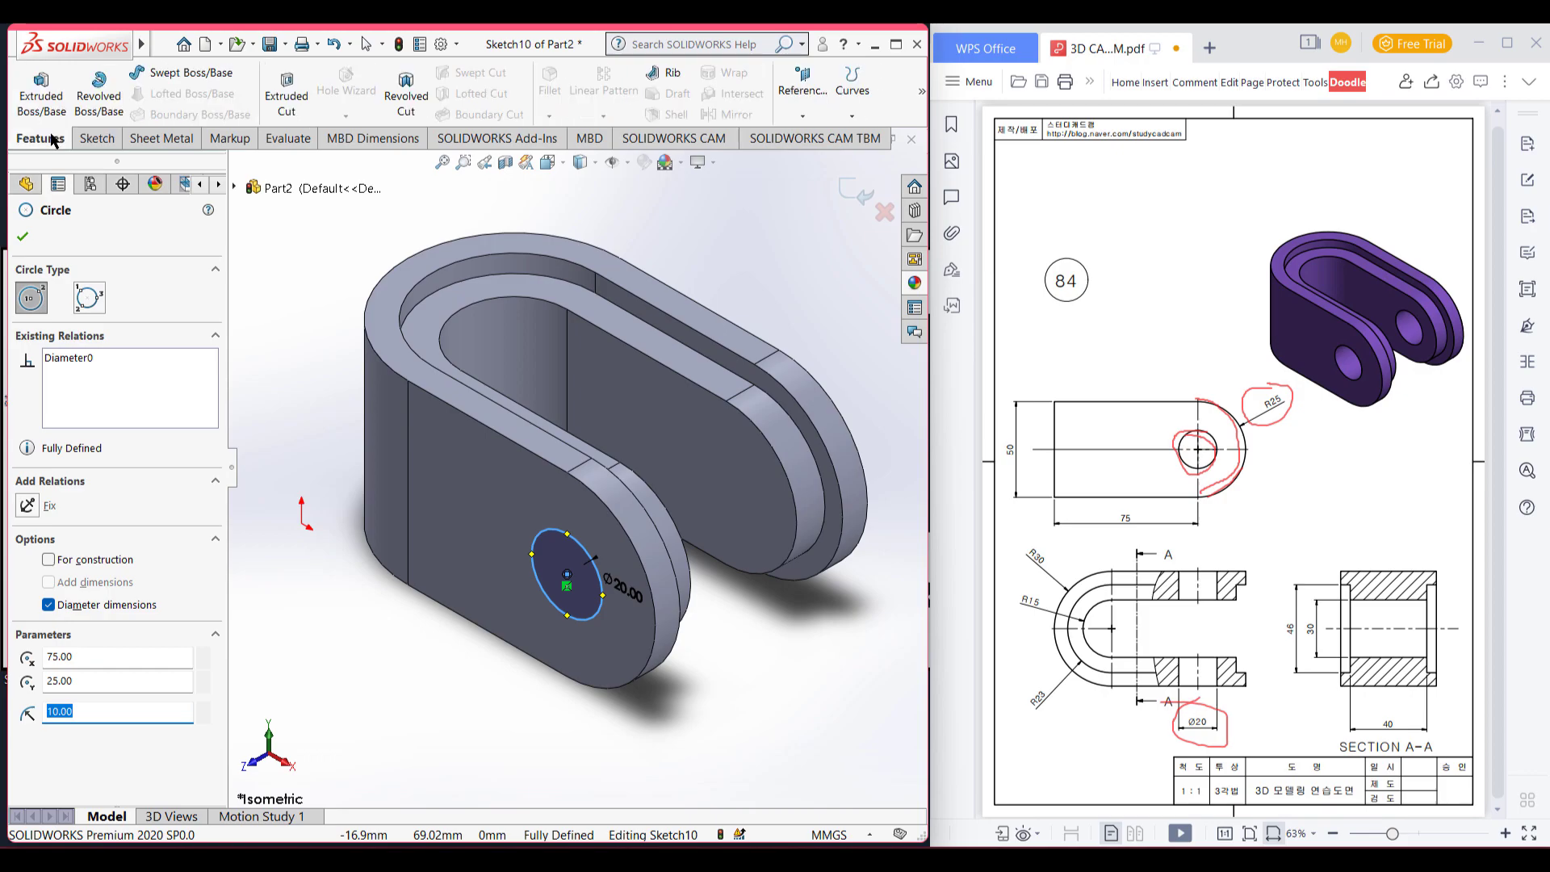
pyautogui.click(287, 93)
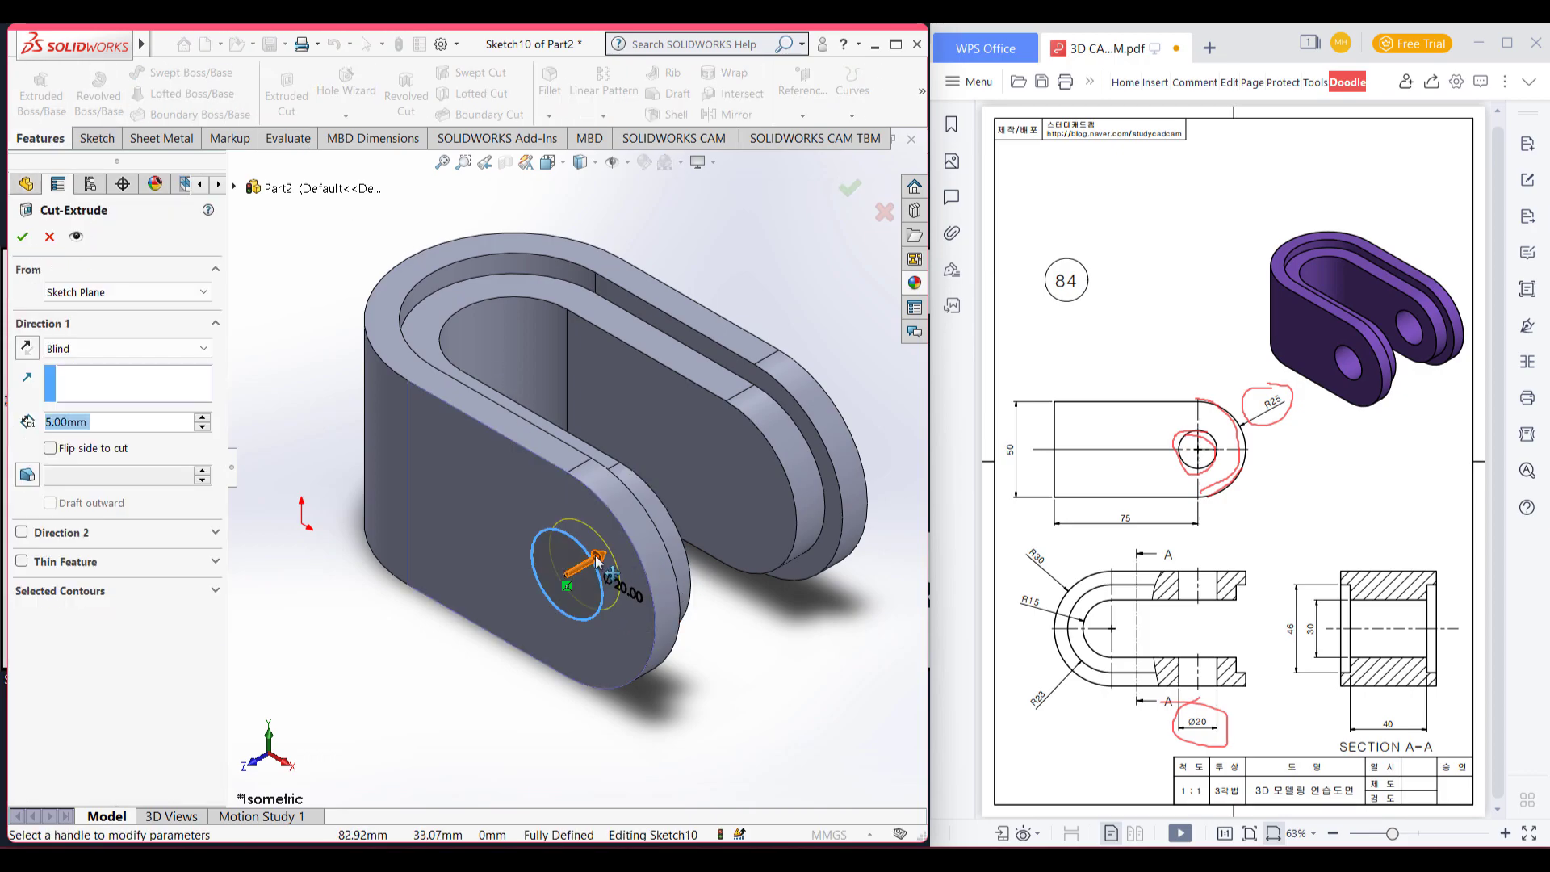
pyautogui.moveTo(648, 523); pyautogui.dragTo(887, 392)
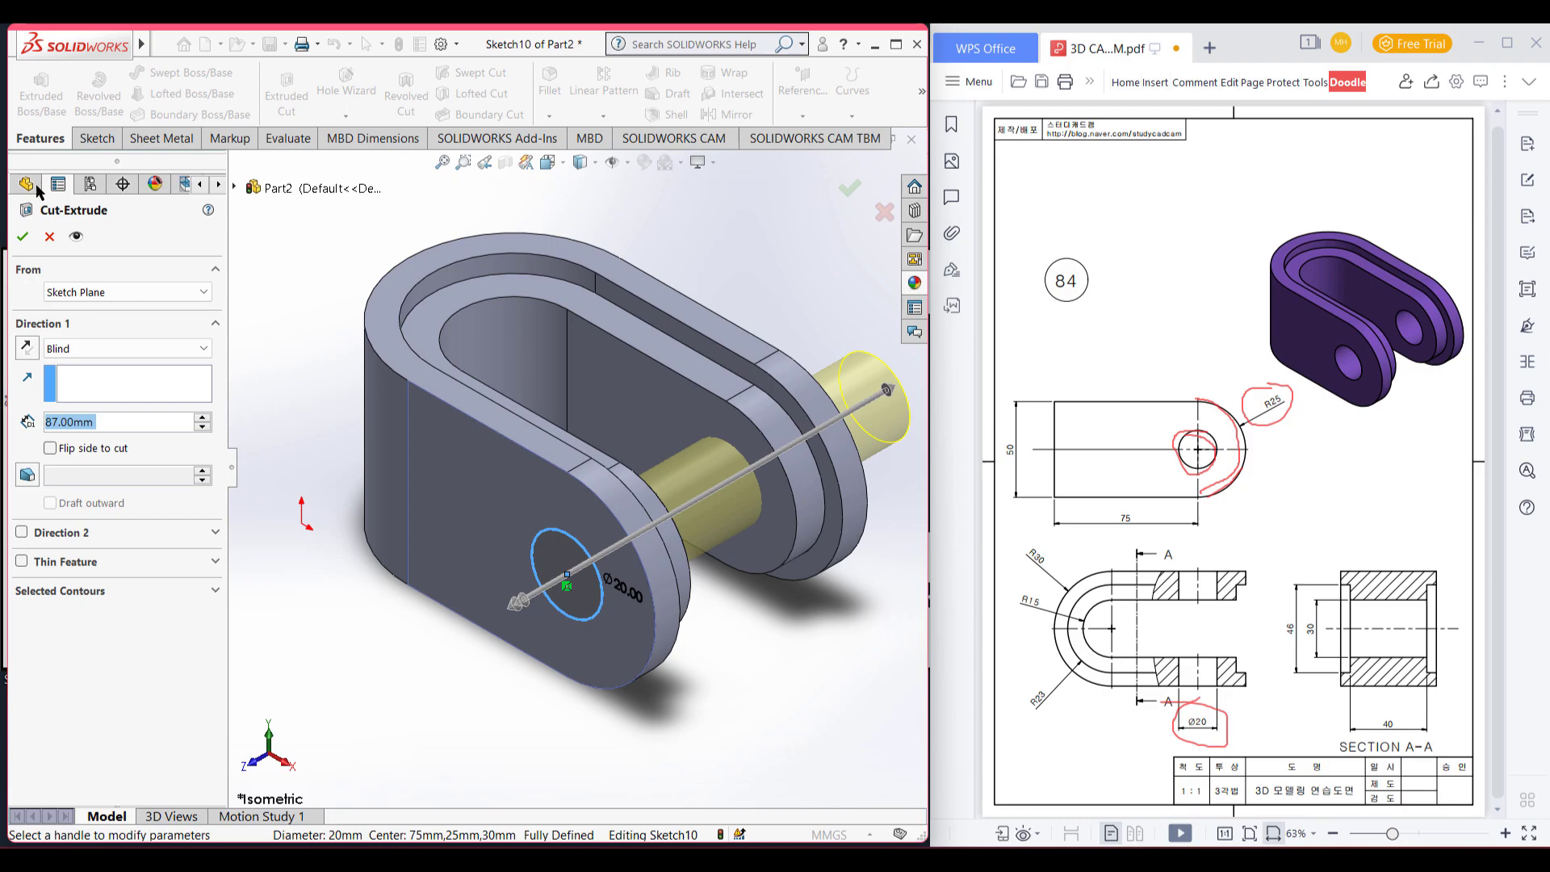